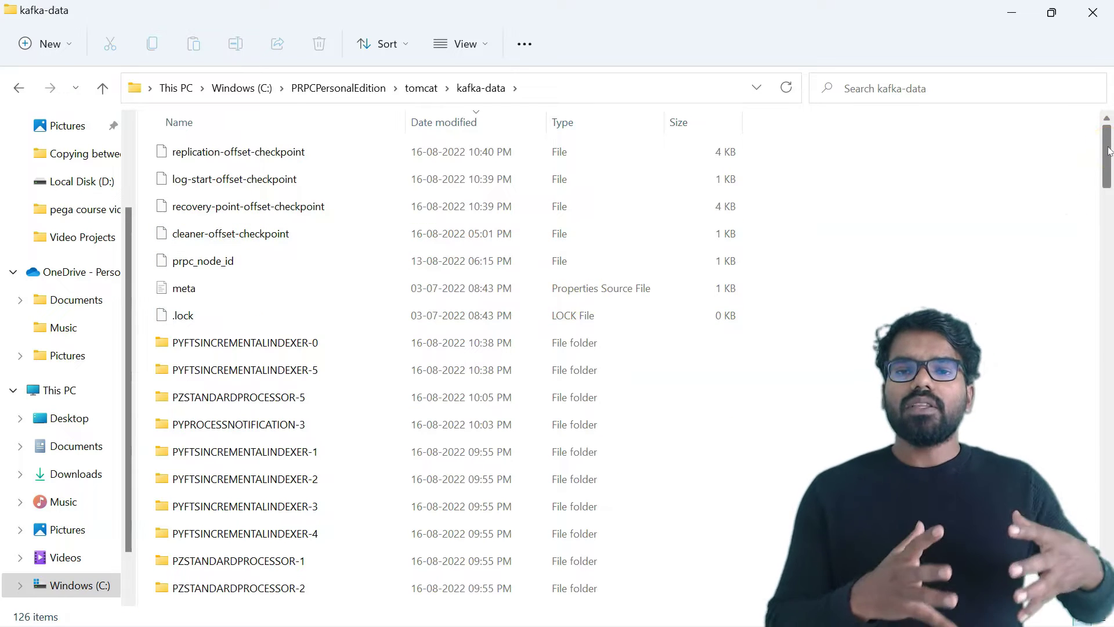
Examine the checkpoint files and the topic partition folders inside the kafka-data folder
scroll(1108, 151, "down", 2)
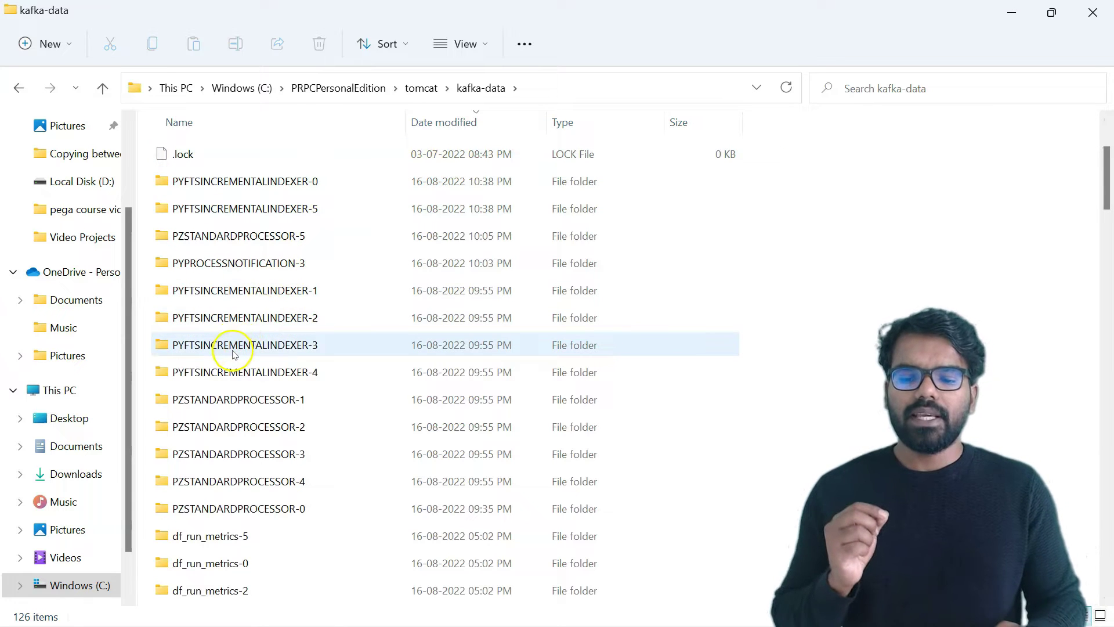
mouse_move(267, 257)
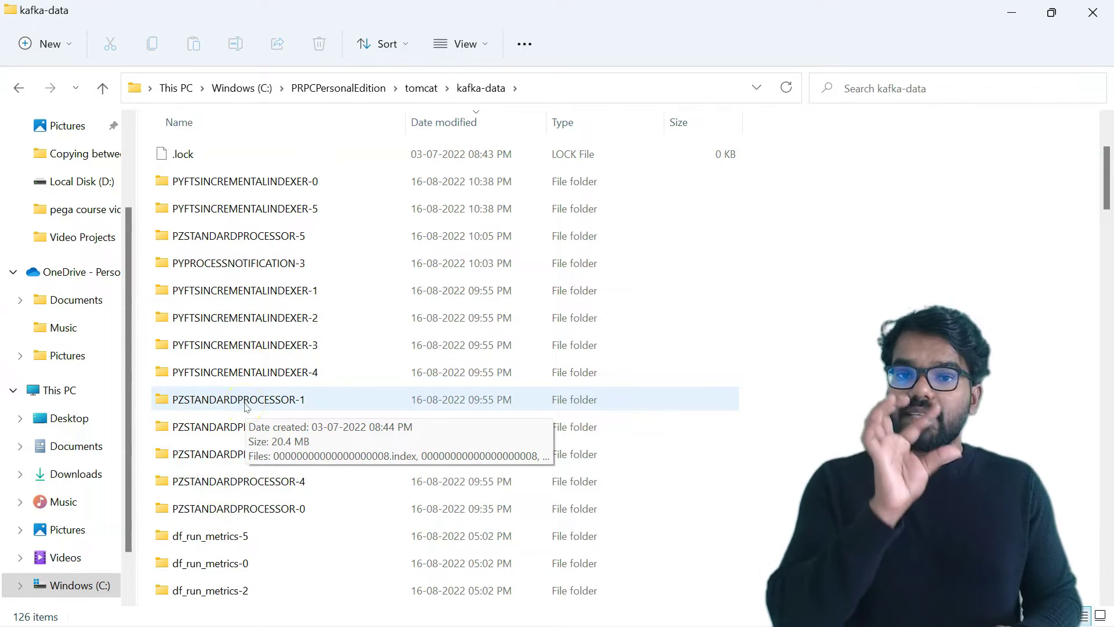
left_click(281, 439)
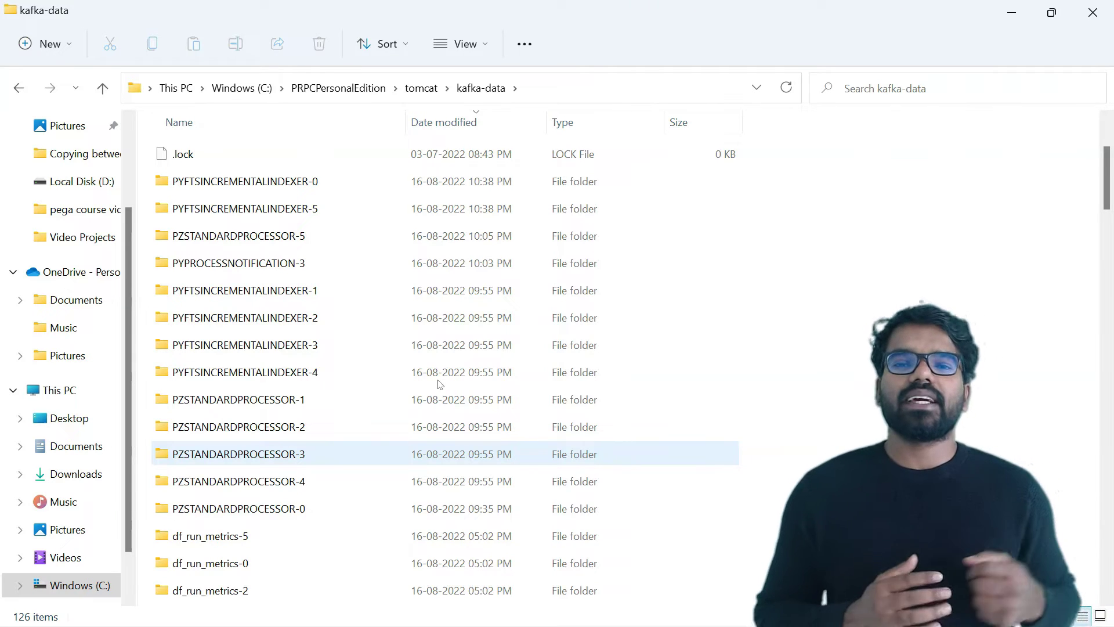
key("Up")
key("Up")
key("Up")
key("Up")
key("Up")
key("Up")
key("Up")
scroll(651, 294, "up", 2)
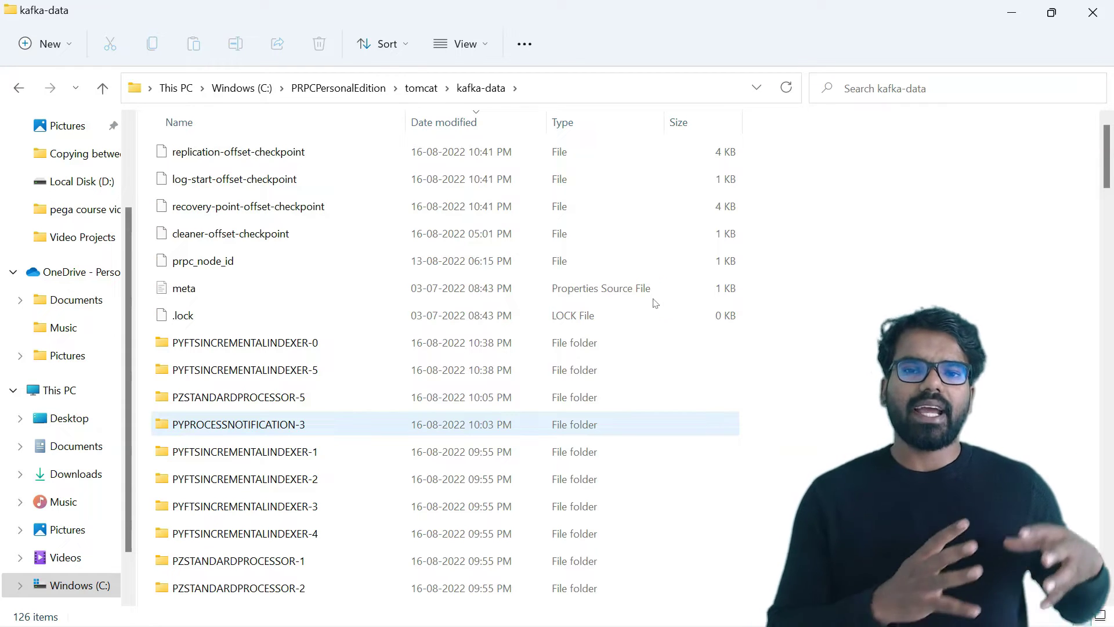
left_click(894, 240)
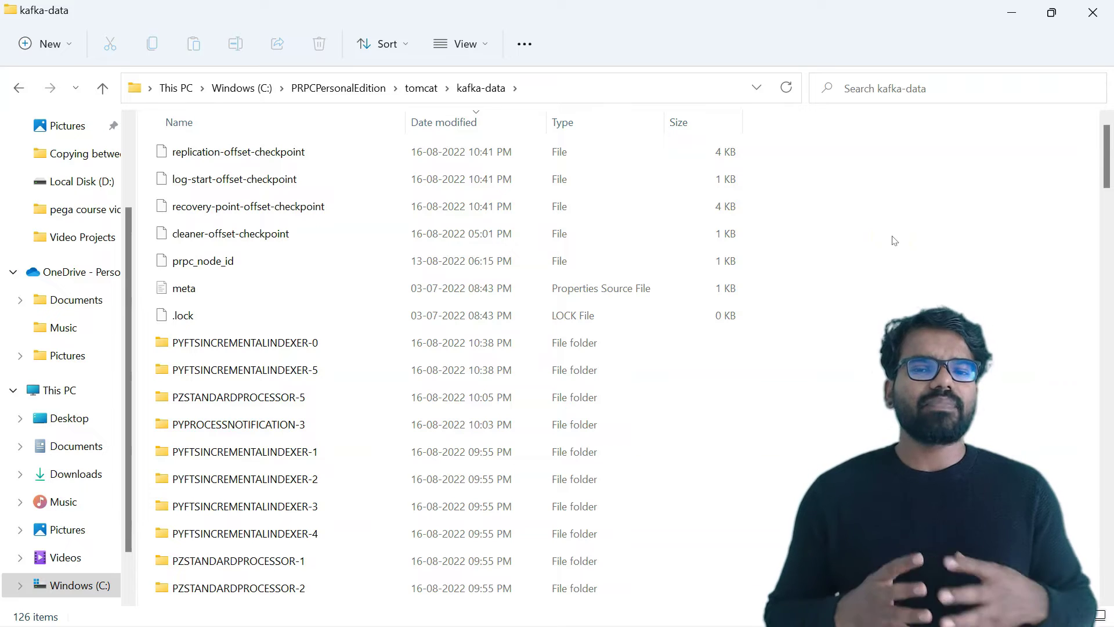
Switch to Pega Dev Studio, browse the System-Message classes and list the instances of QueueProcessor's DelayedItem class
left_click(588, 561)
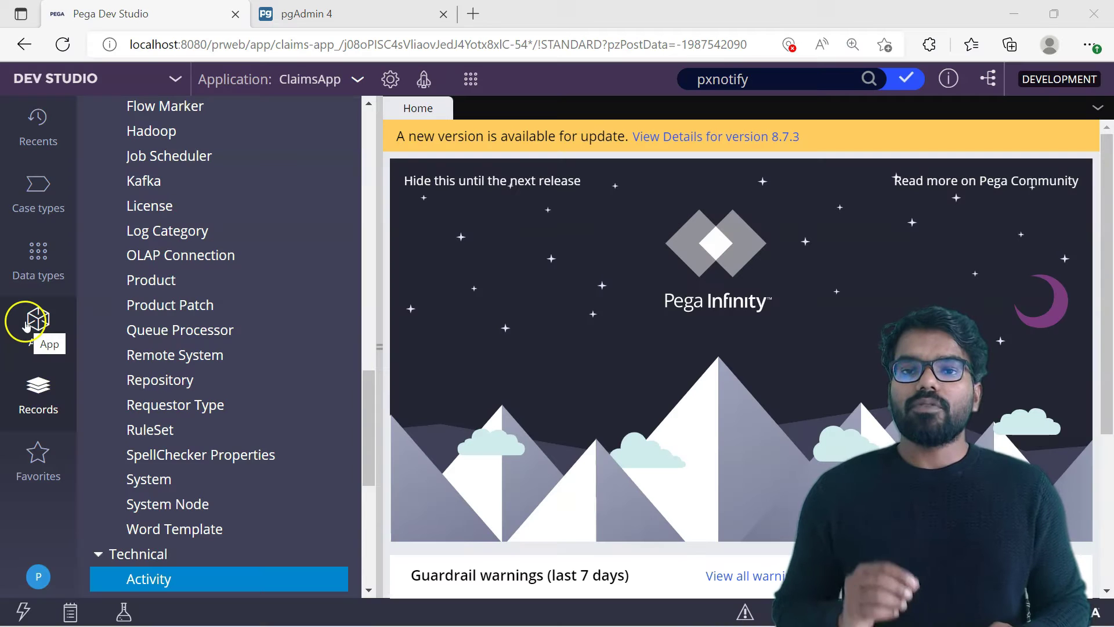
left_click(36, 323)
left_click(227, 216)
left_click(124, 187)
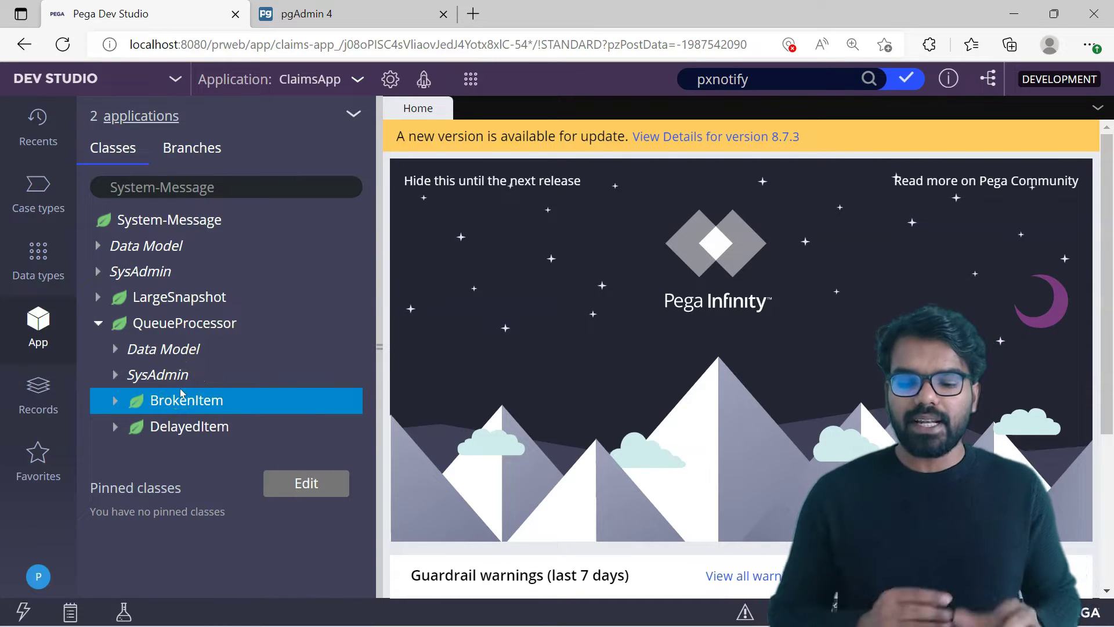
left_click(198, 428)
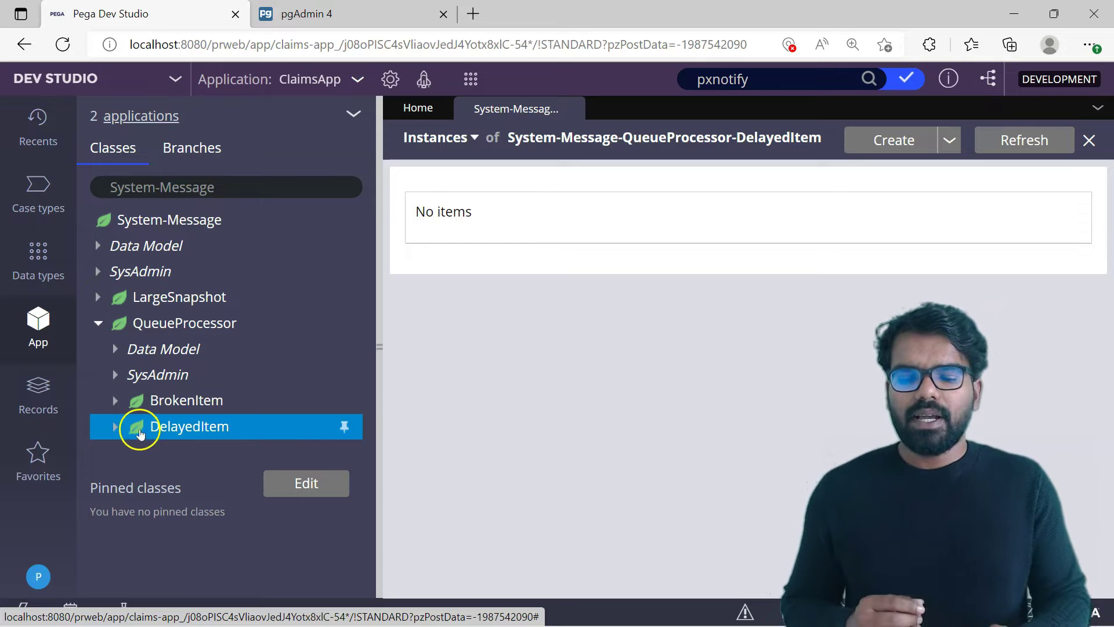
Open the class rule of System-Message-QueueProcessor-DelayedItem from its SysAdmin records
left_click(115, 426)
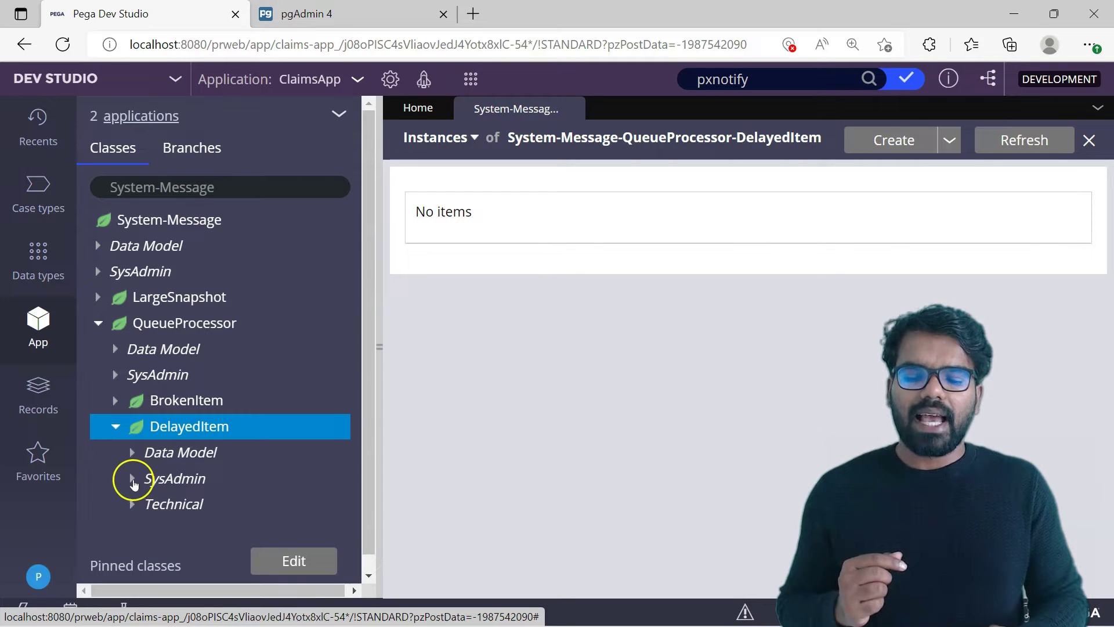
left_click(131, 478)
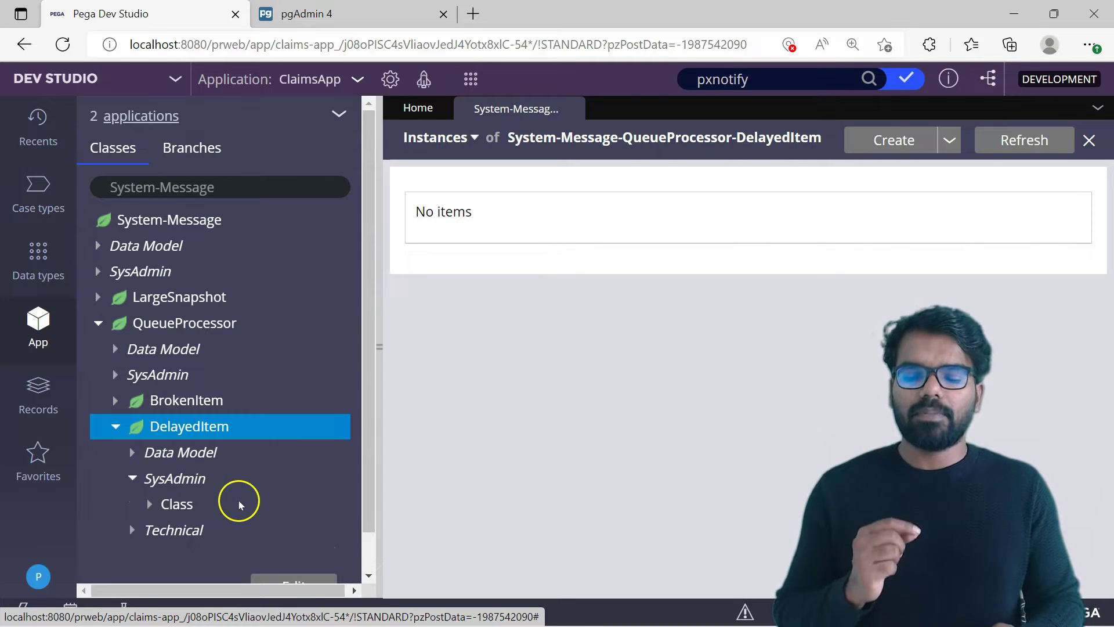
left_click(150, 504)
left_click(231, 537)
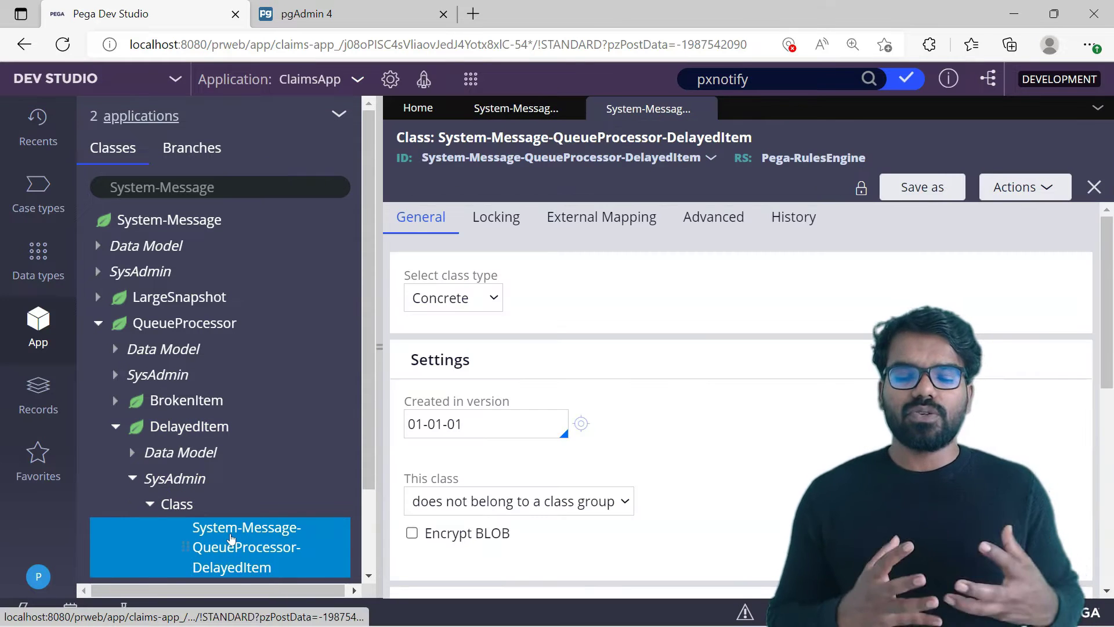
Test the DelayedItem class's connection to its database table and close the results window
left_click_drag(1107, 298, 1108, 540)
left_click(471, 554)
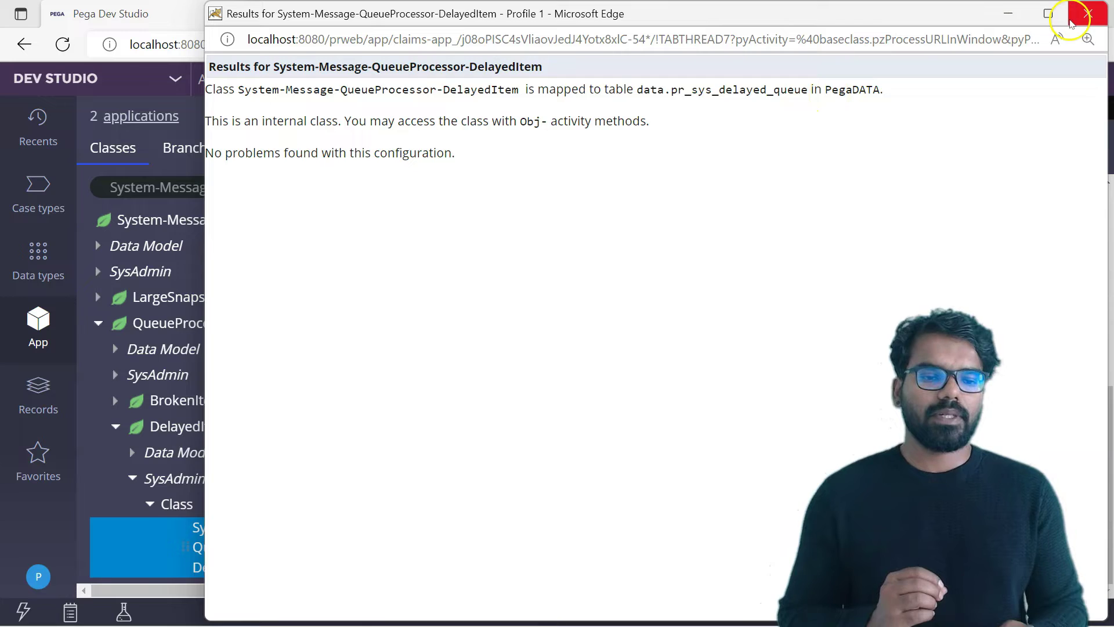
left_click(1087, 13)
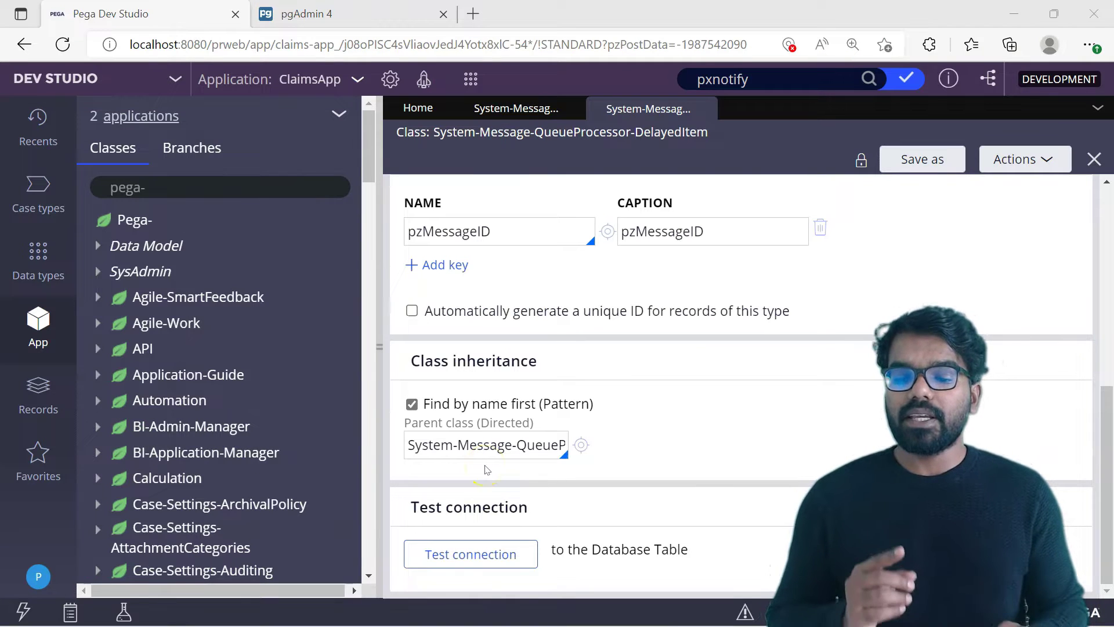
Find the Pega-DM-DDF-Work class by searching for pega-dm and list its instances
left_click(159, 190)
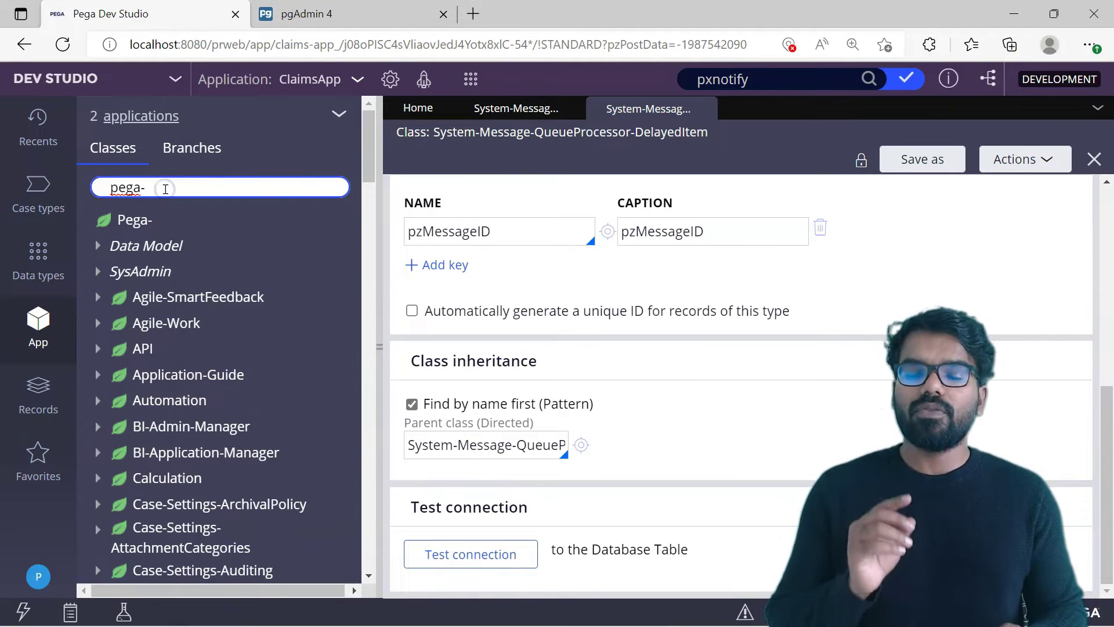
type("dm")
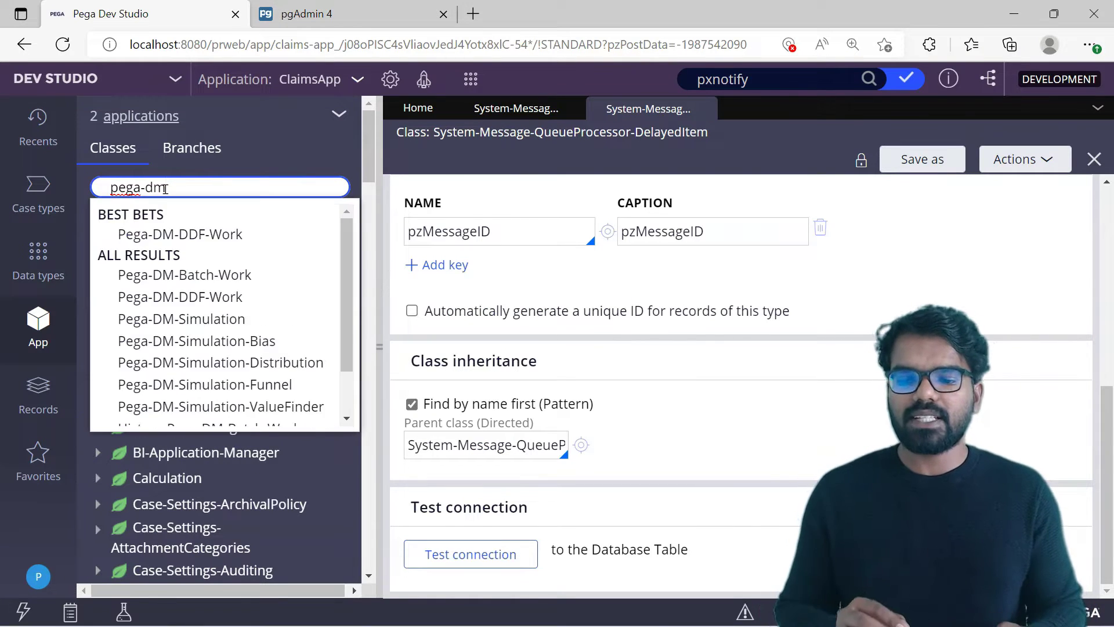
left_click(187, 238)
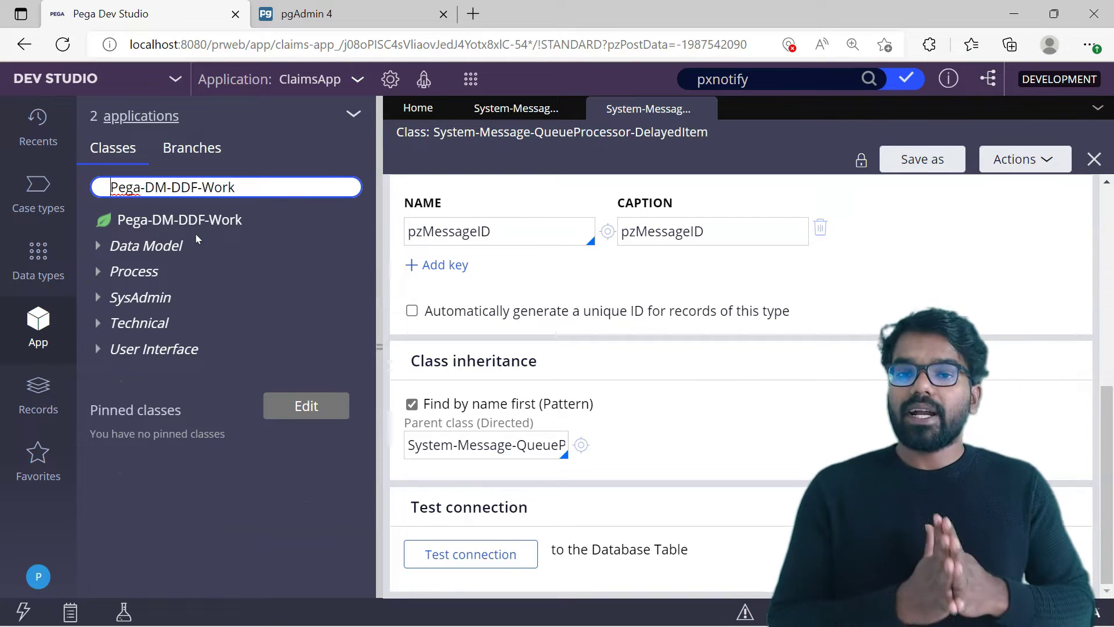
left_click(204, 231)
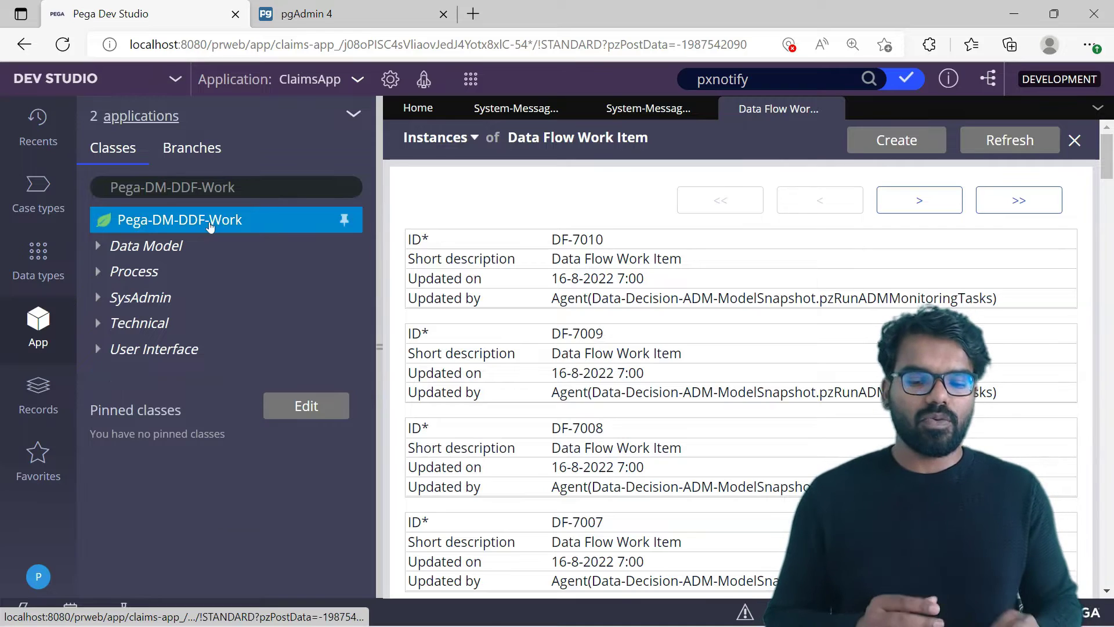
Widen the Data Flow Work Item instance list and review the queue processor entries on page 4
left_click(378, 319)
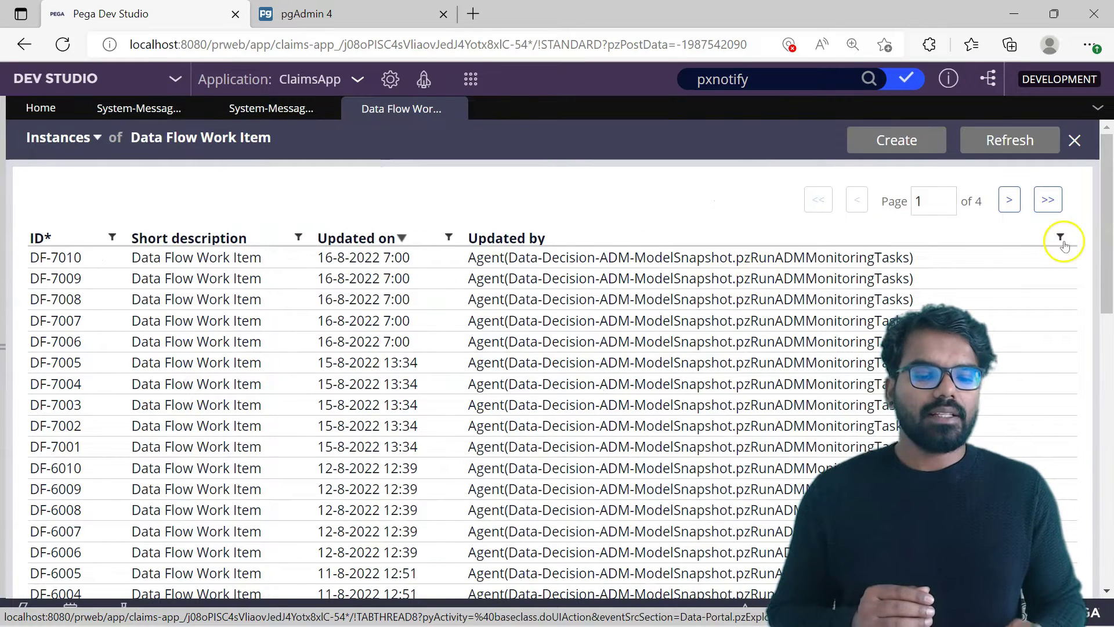
left_click(1009, 200)
left_click(1010, 200)
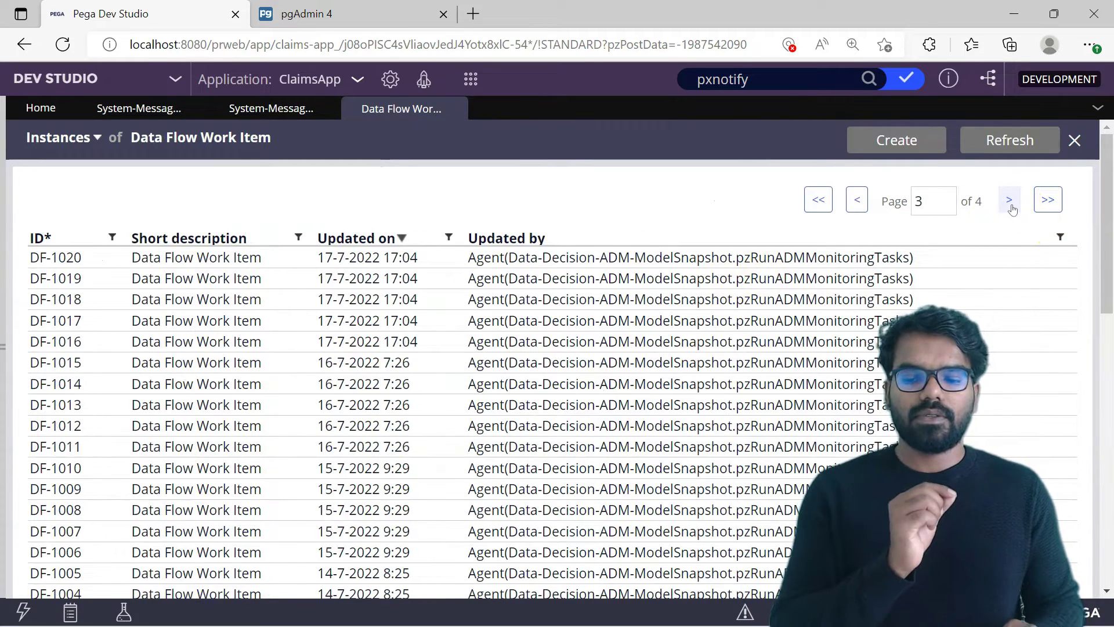
left_click(1011, 203)
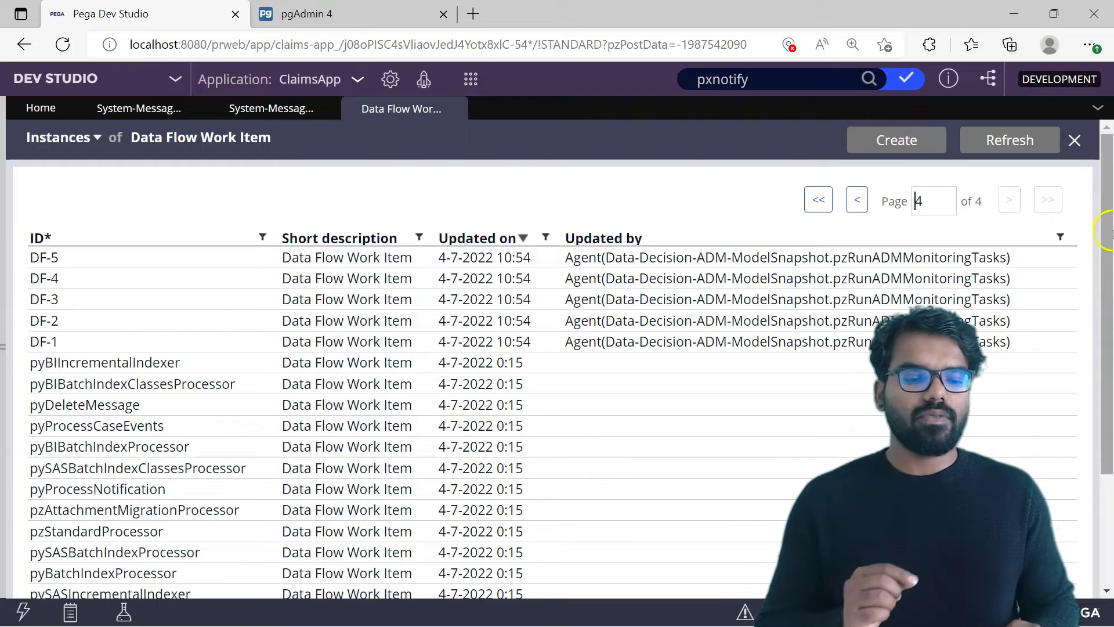
left_click_drag(1107, 231, 1110, 348)
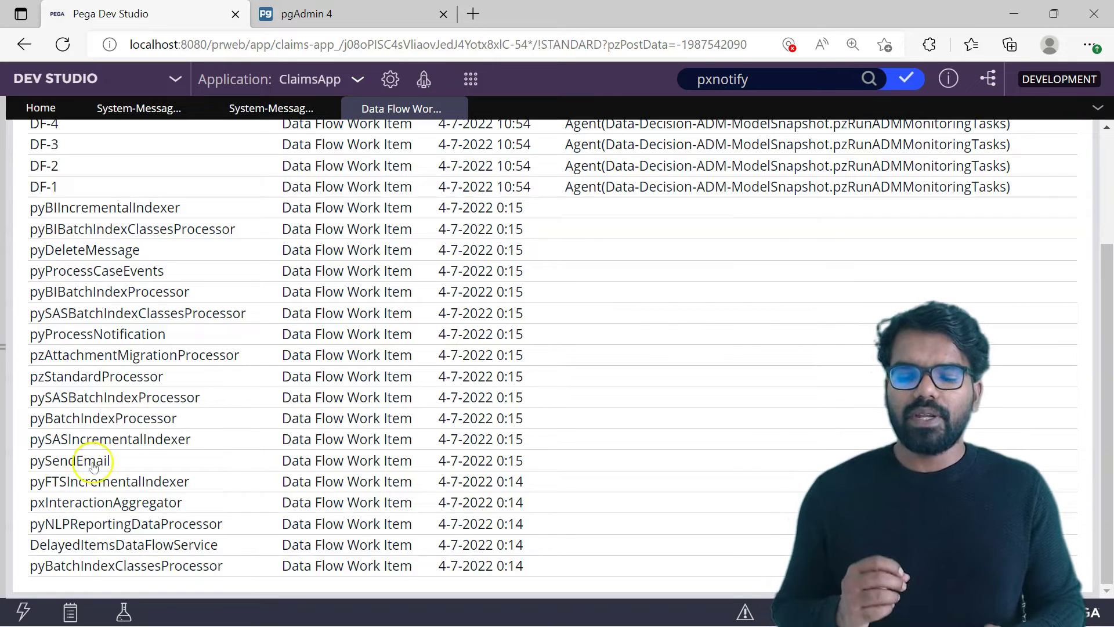
Open the pySendEmail data flow run and examine its progress and component statistics
left_click(63, 461)
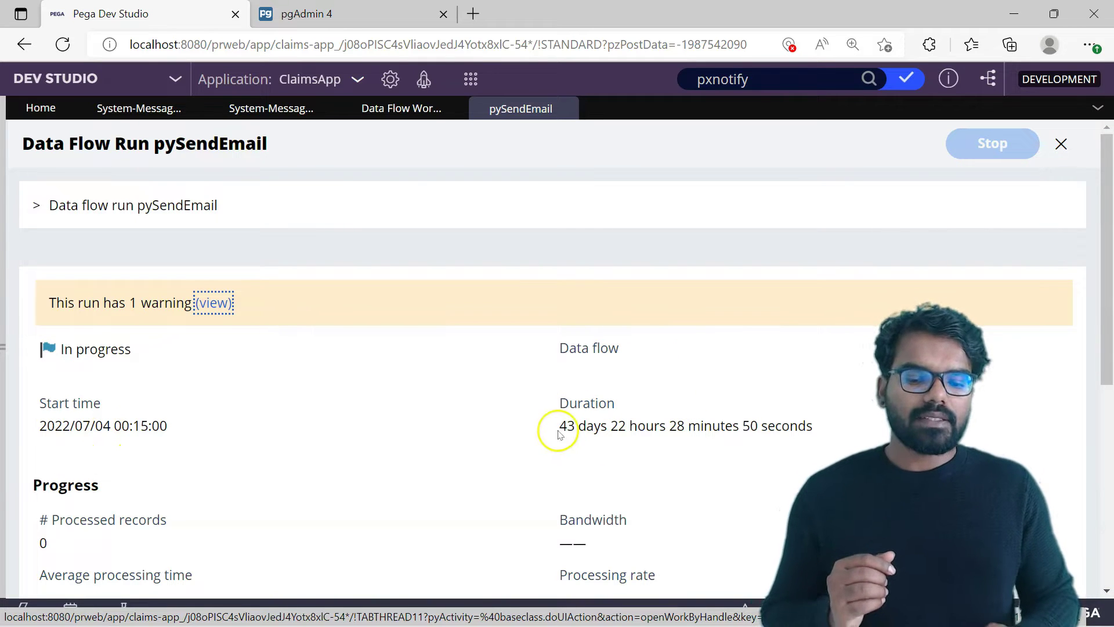
left_click_drag(1107, 236, 1109, 340)
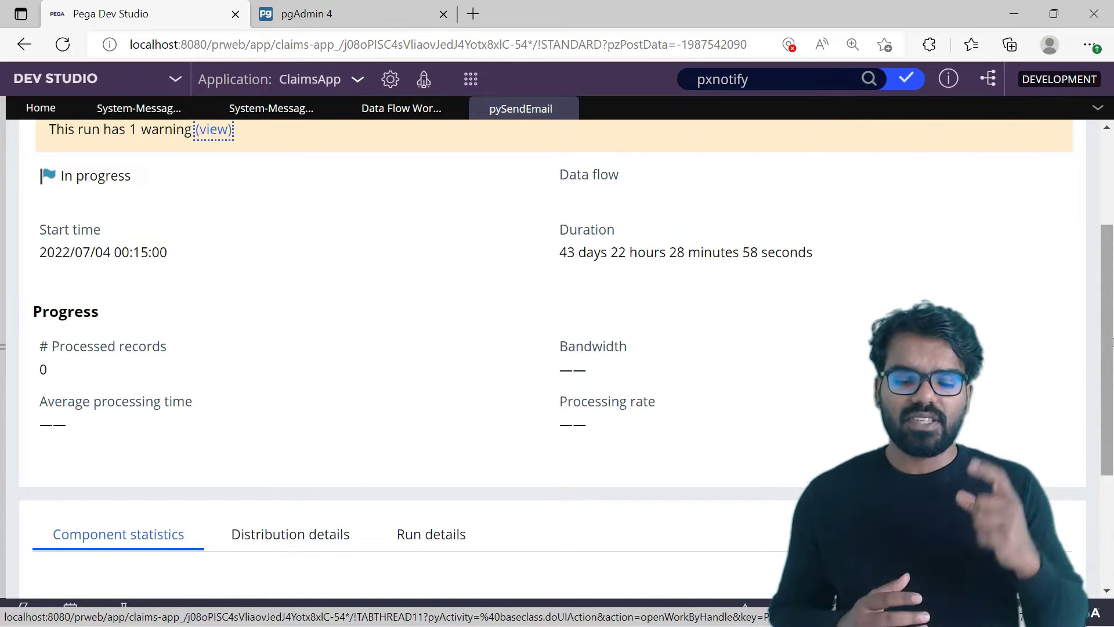
scroll(155, 511, "down", 3)
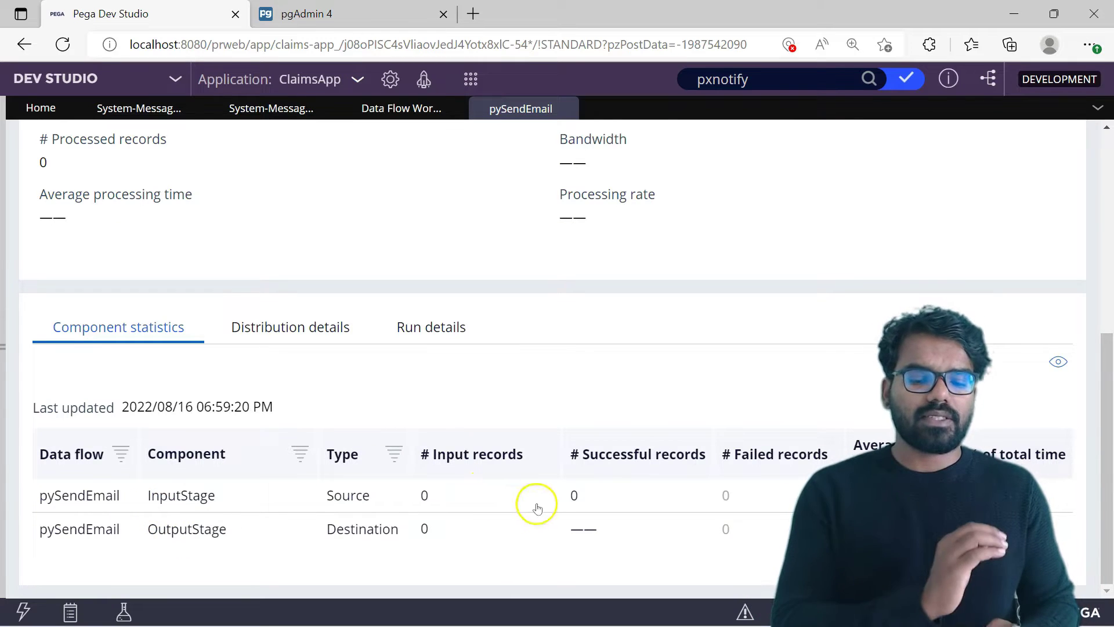
left_click_drag(1111, 378, 1112, 162)
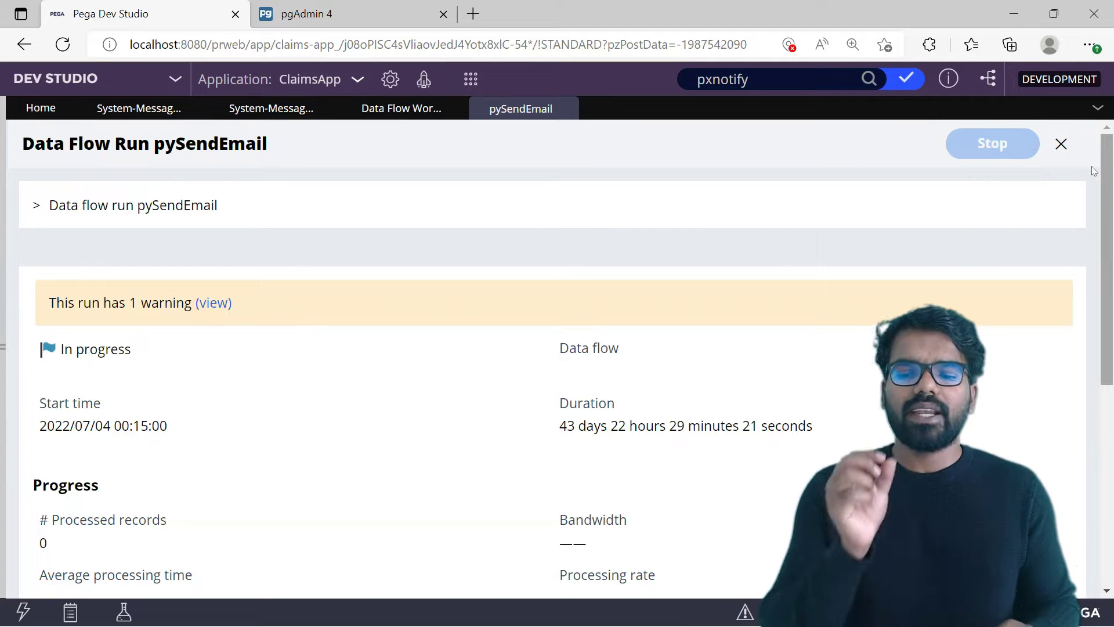
left_click(400, 356)
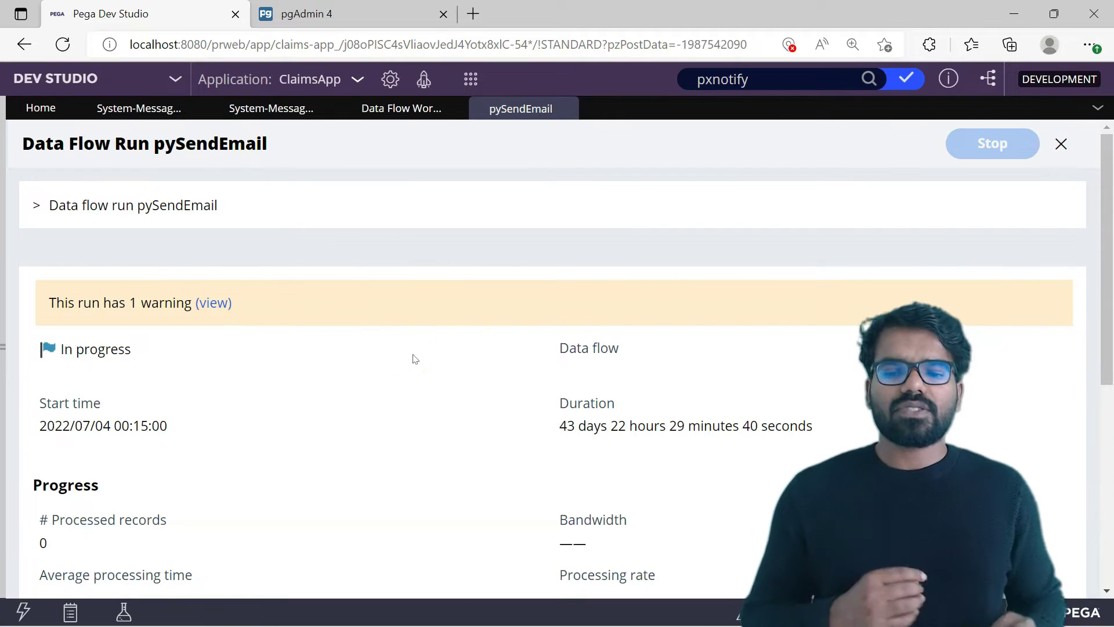
Switch to pgAdmin 4 and examine the columns returned by the query on data.pr_data_decision_df_part
left_click(306, 14)
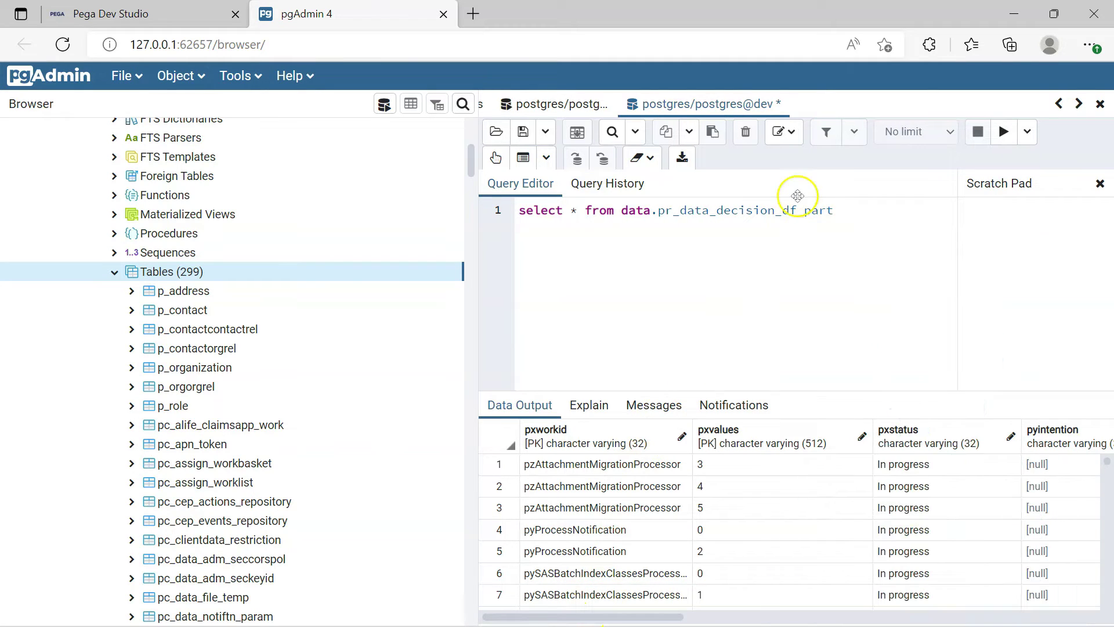
left_click_drag(576, 616, 757, 602)
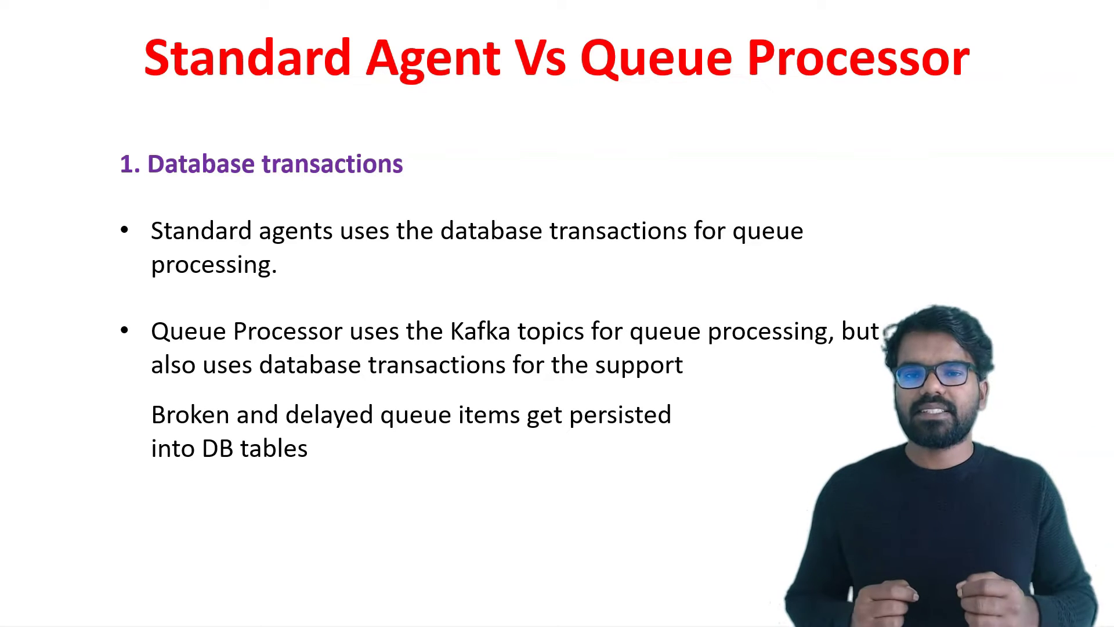
left_click(418, 511)
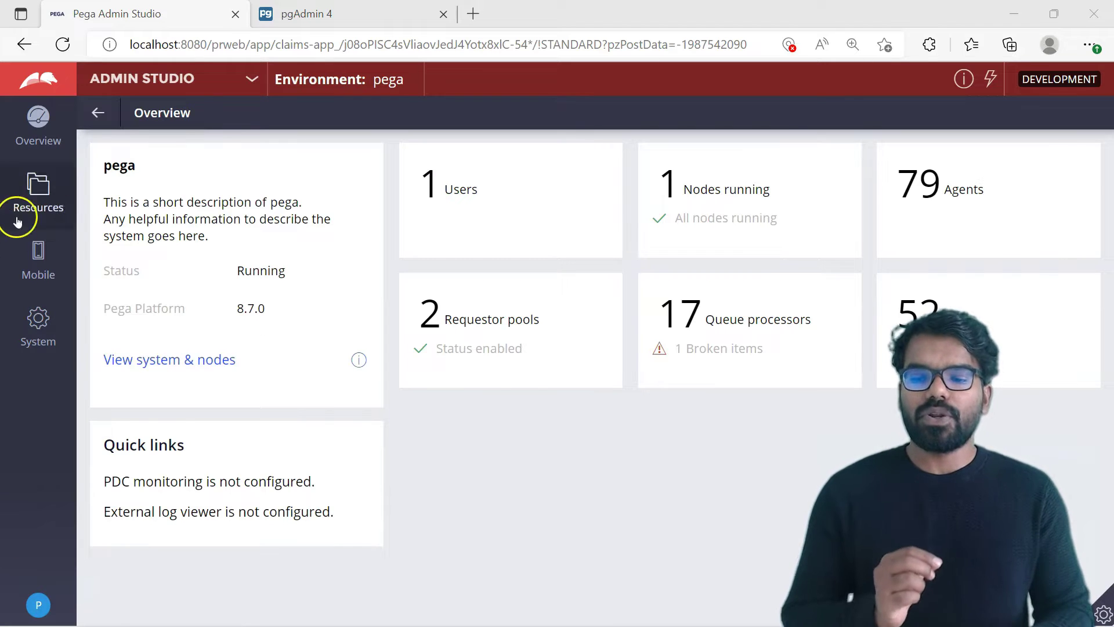
left_click(162, 361)
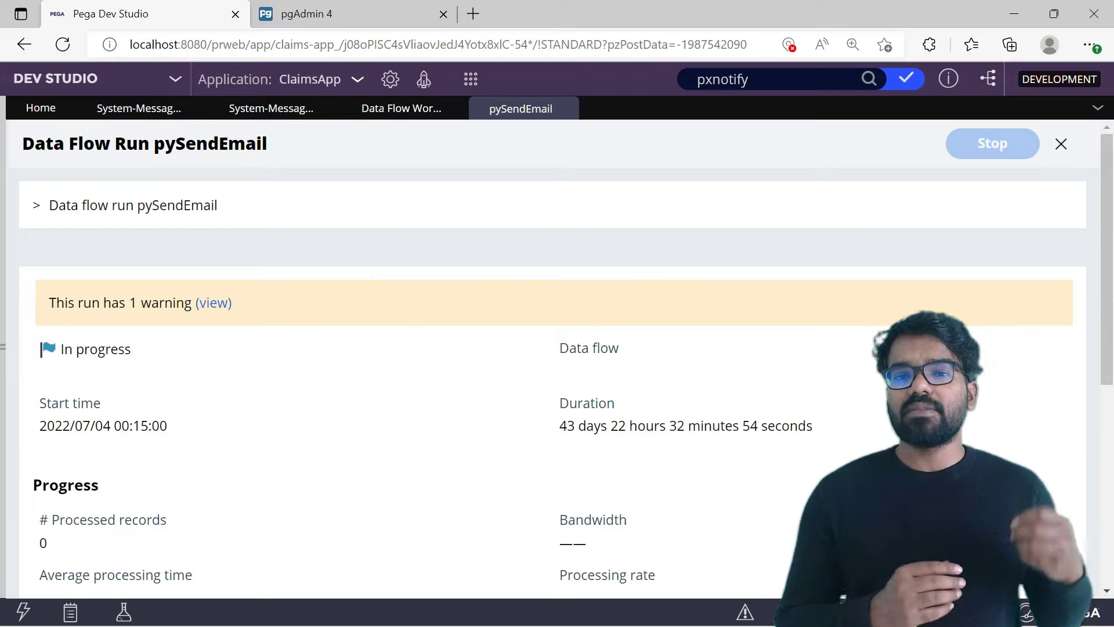
Open the Stream service page under Decisioning infrastructure services and examine the stream node's status and available actions
left_click(389, 79)
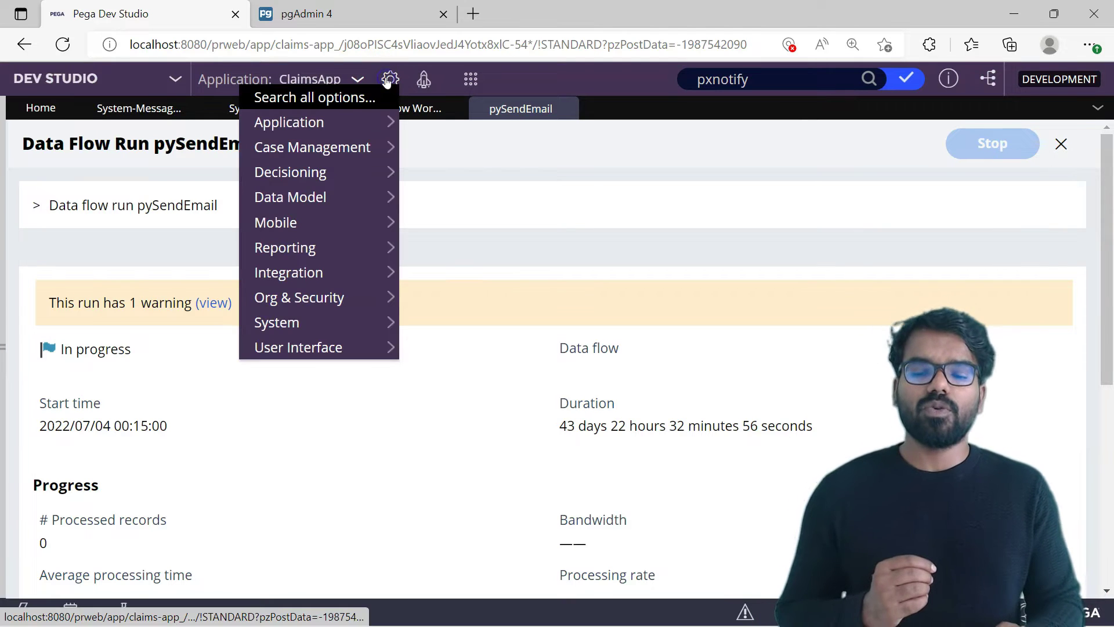
mouse_move(311, 171)
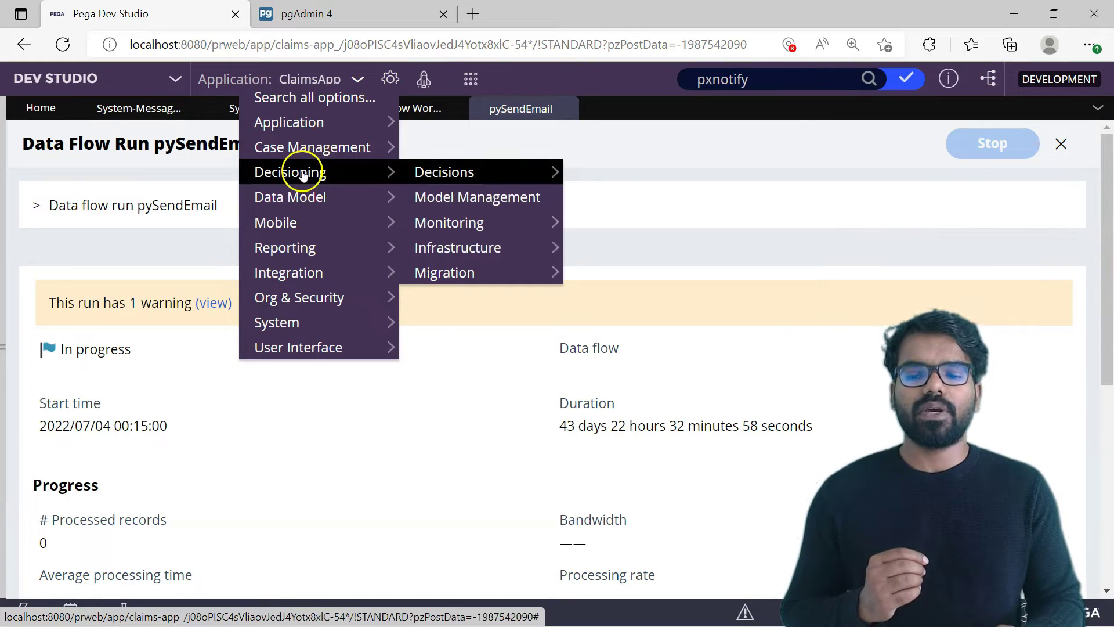
mouse_move(443, 249)
mouse_move(590, 249)
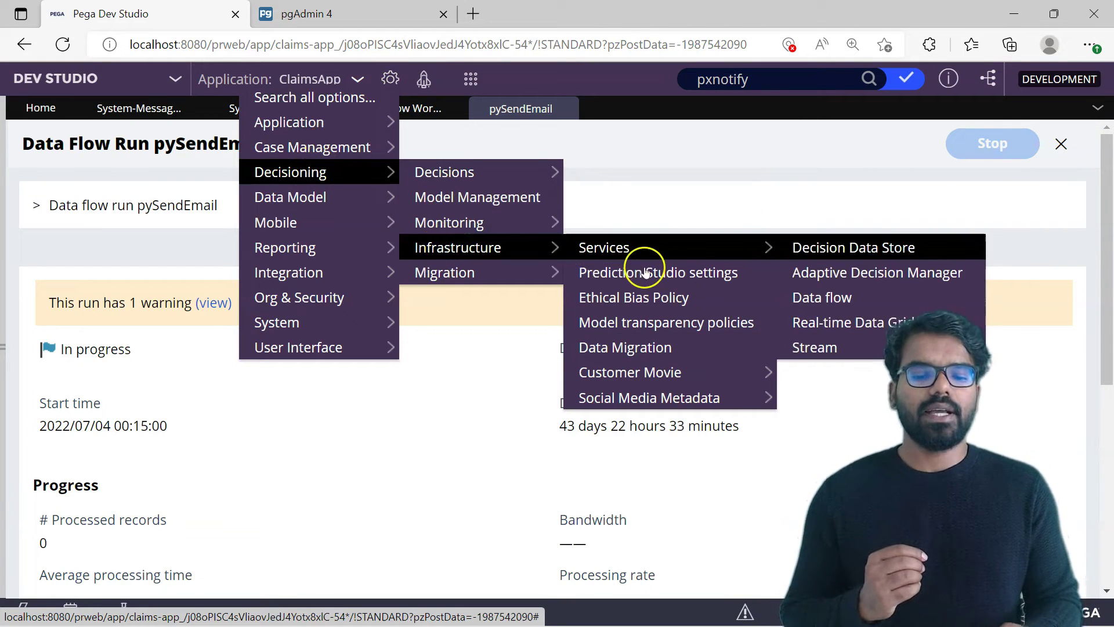
left_click(822, 344)
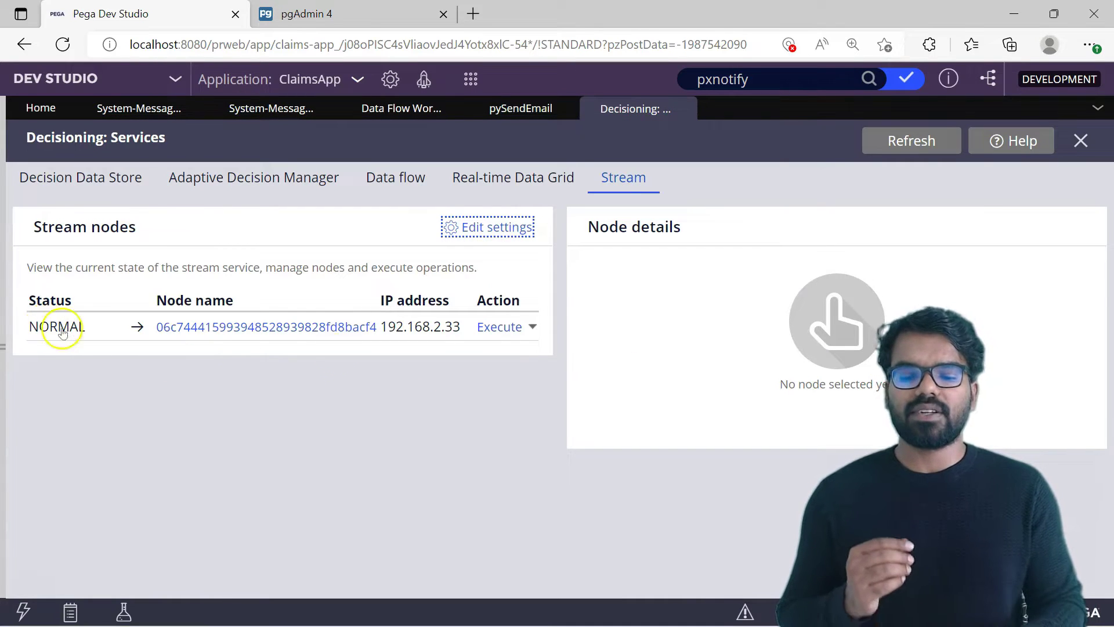
left_click(531, 329)
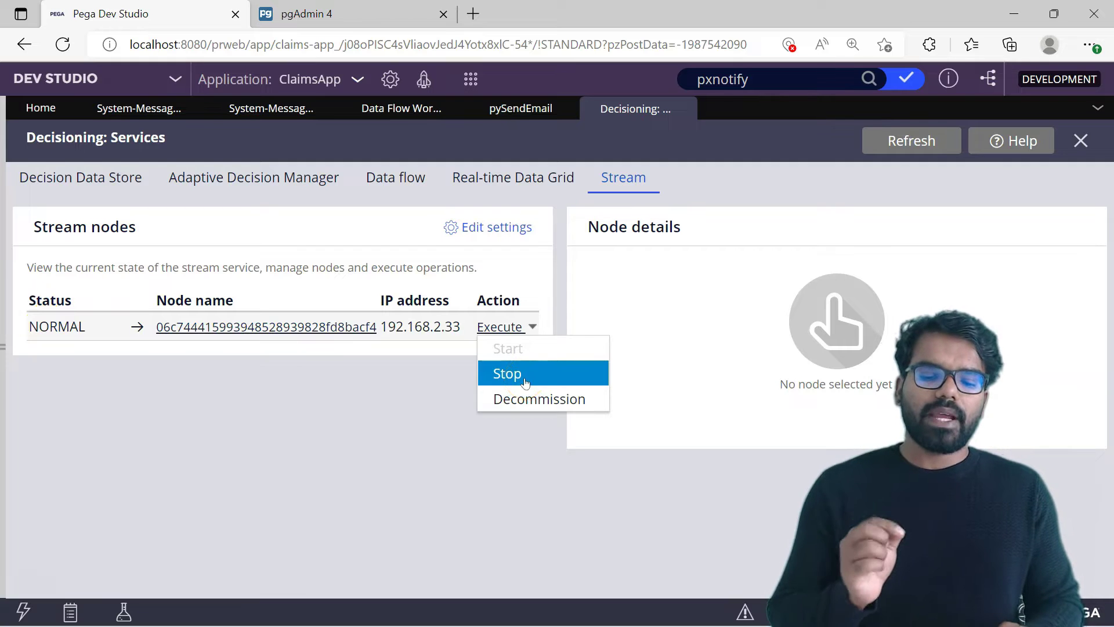
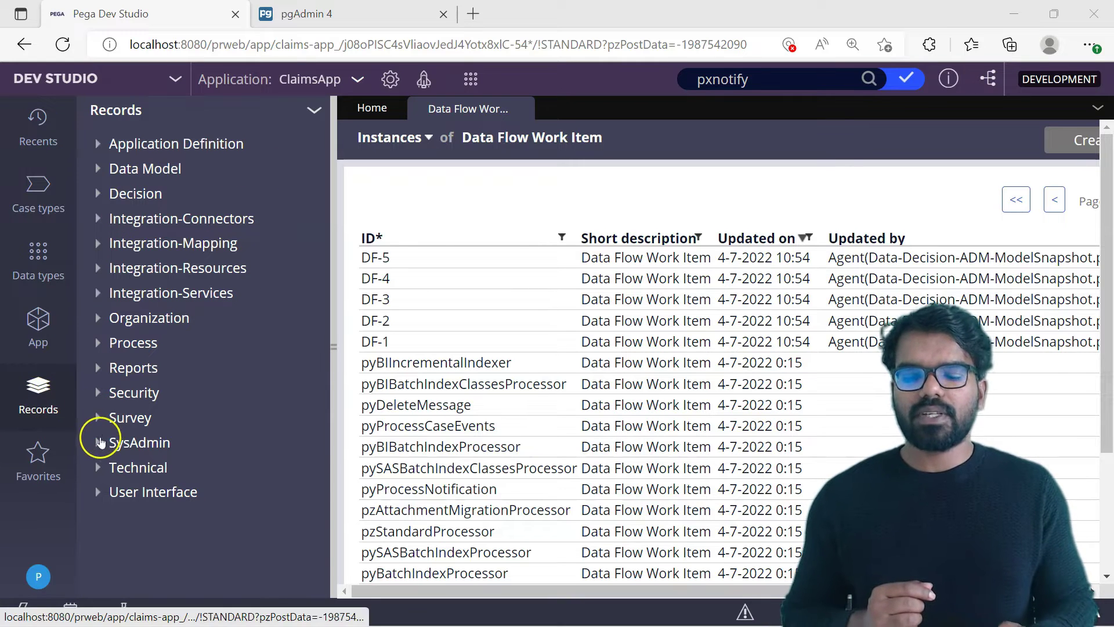
List the Queue Processor records under SysAdmin and open the pyProcessNotification rule
left_click(97, 442)
left_click_drag(325, 267, 320, 487)
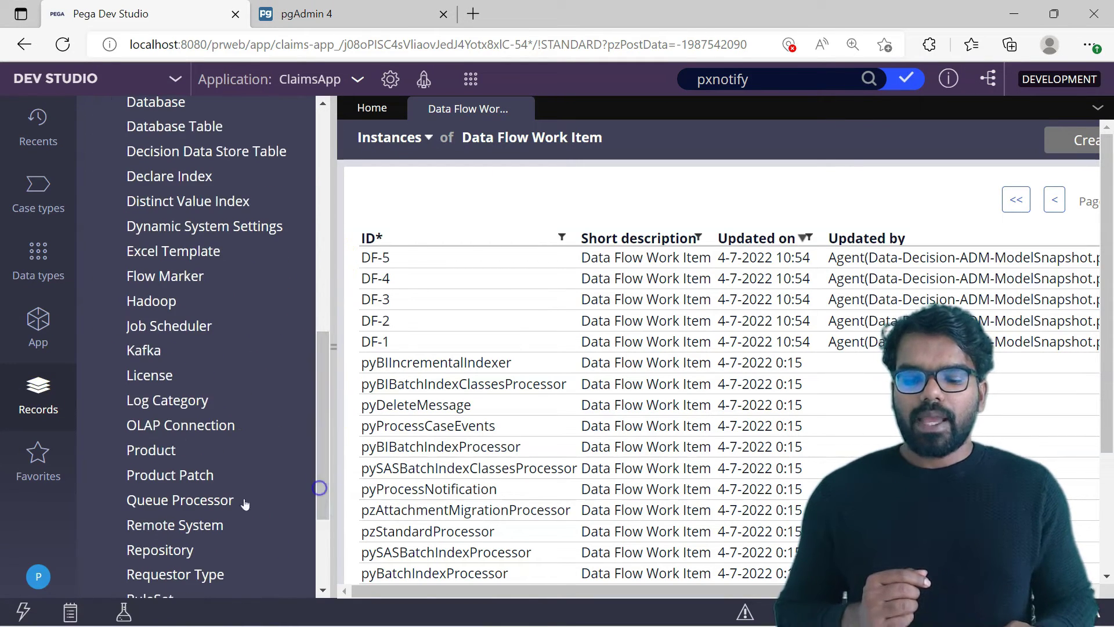
left_click(201, 506)
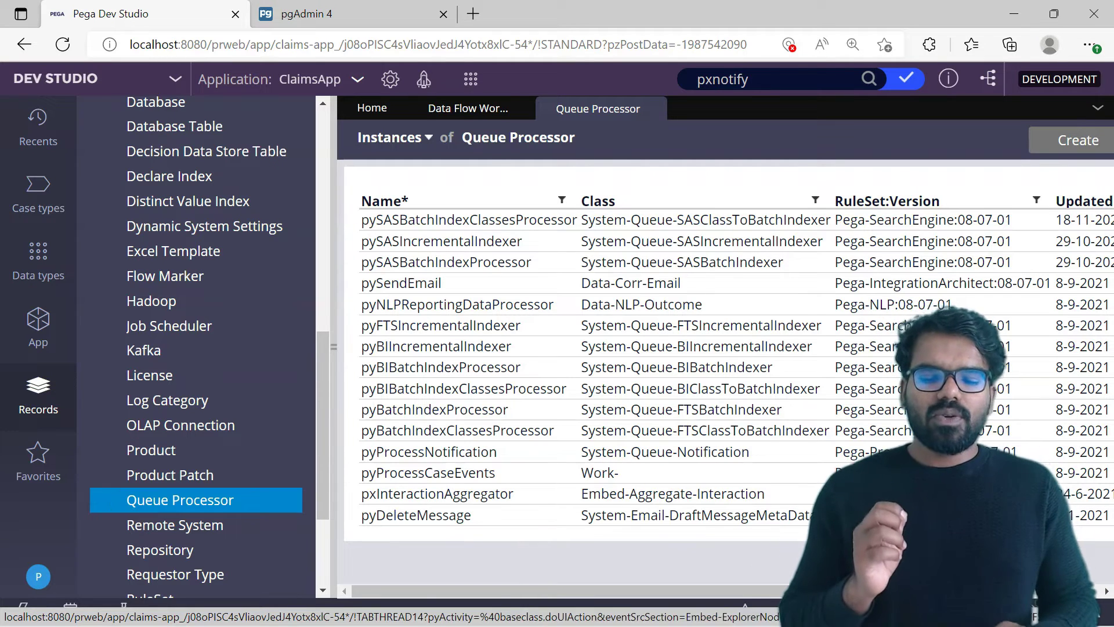
left_click(450, 455)
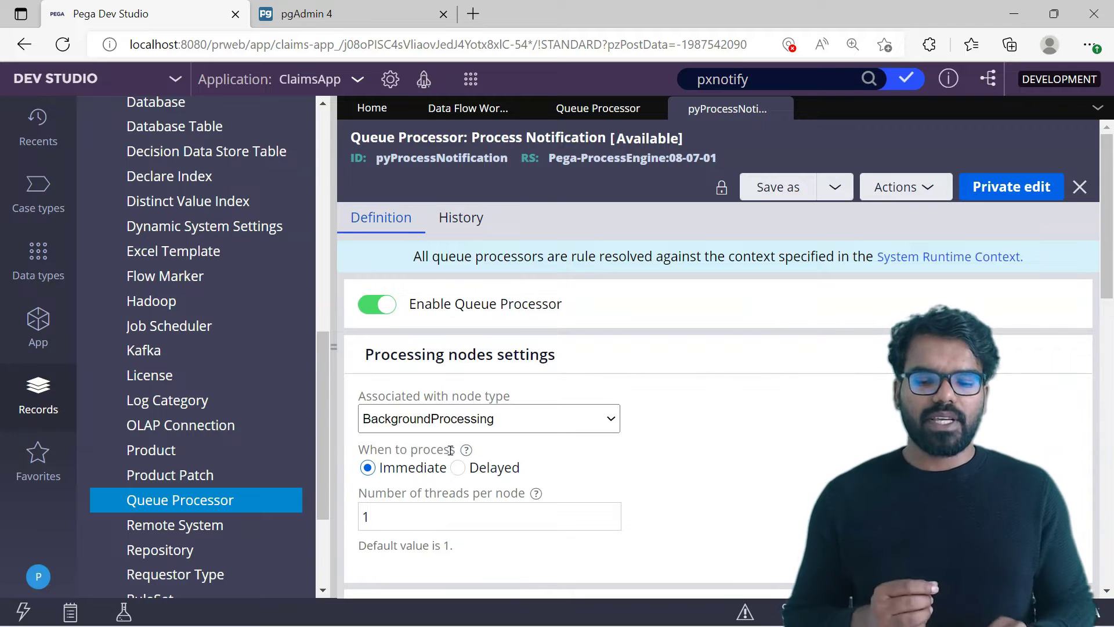
Examine the processing node settings and the processing class and activity of the pyProcessNotification queue processor
scroll(1108, 334, "down", 3)
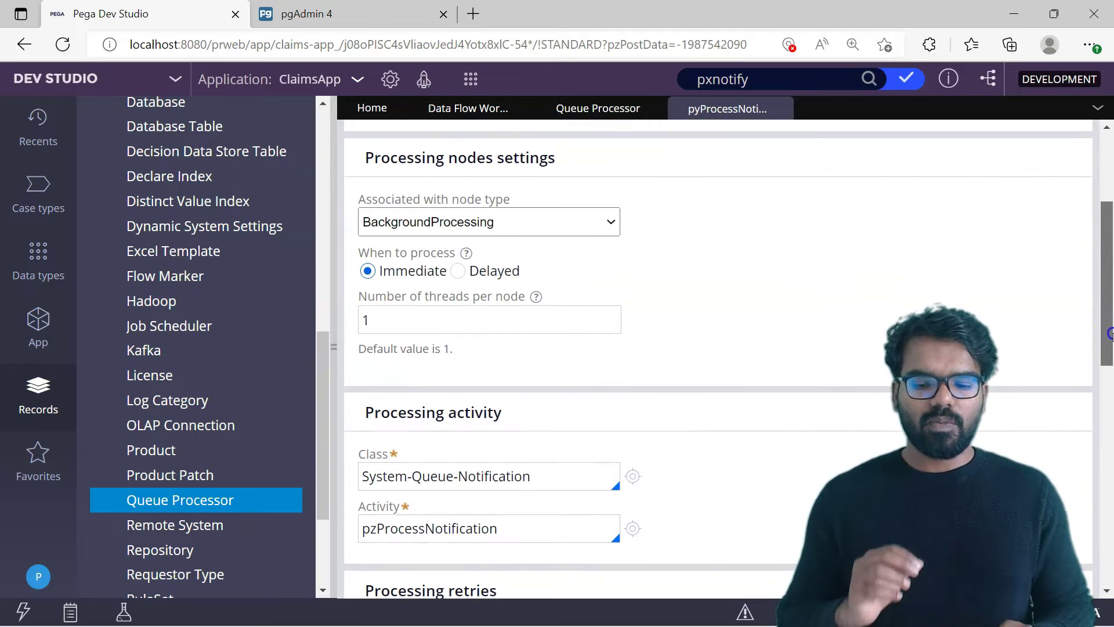
left_click_drag(1109, 341, 1110, 367)
left_click(631, 439)
left_click(434, 439)
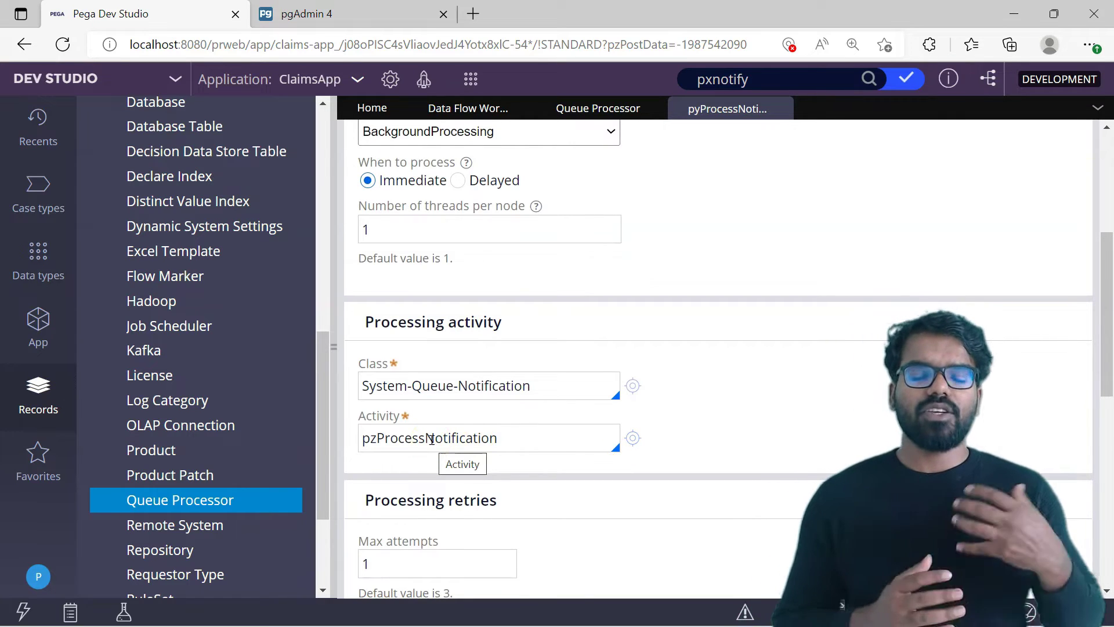
left_click(440, 438)
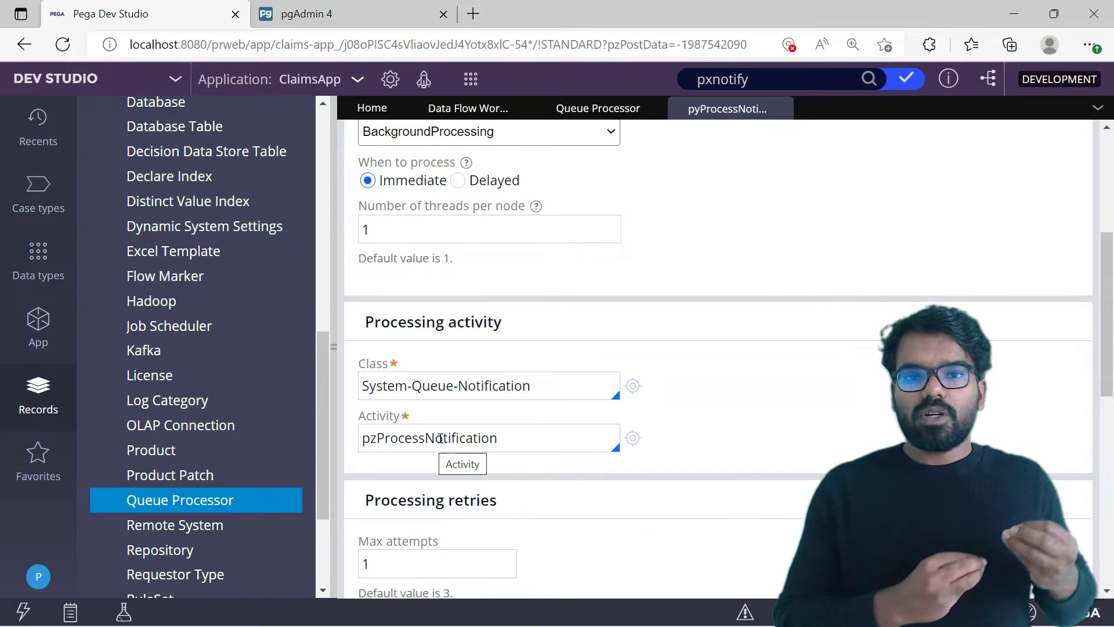
left_click(484, 431)
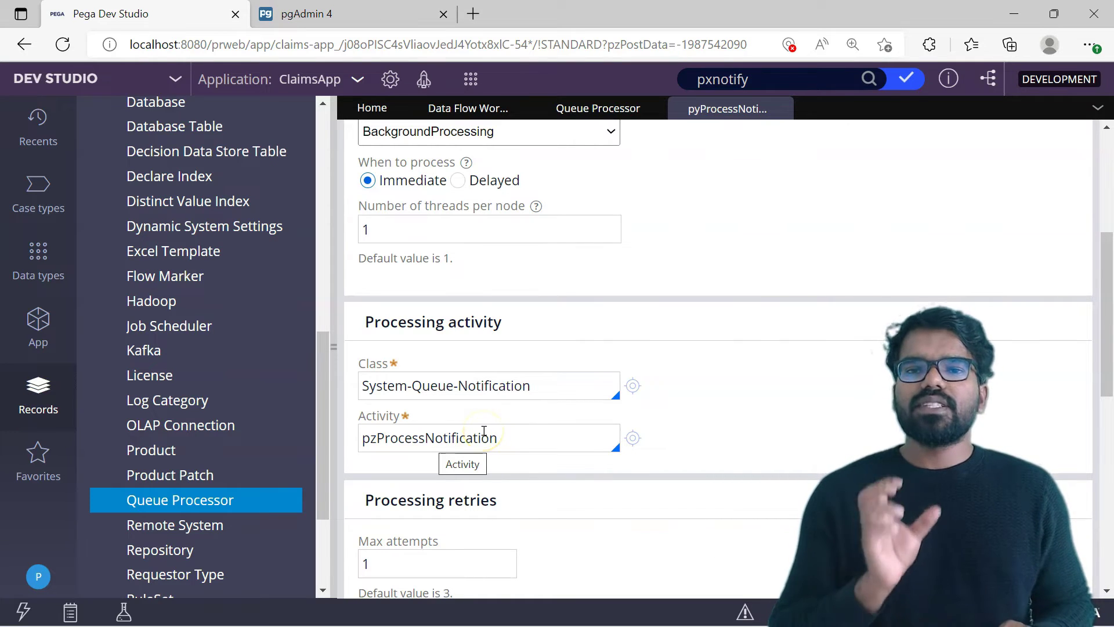
left_click(479, 459)
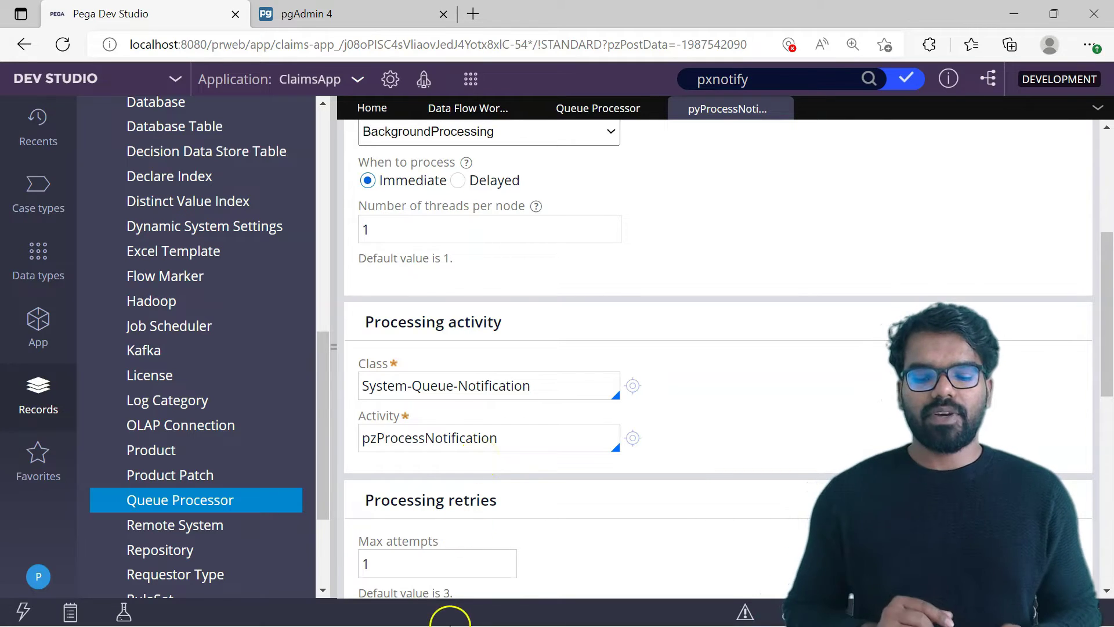
Switch to File Explorer and locate the PYPROCESSNOTIFICATION partition folders in the kafka-data folder
left_click(448, 614)
left_click(378, 262)
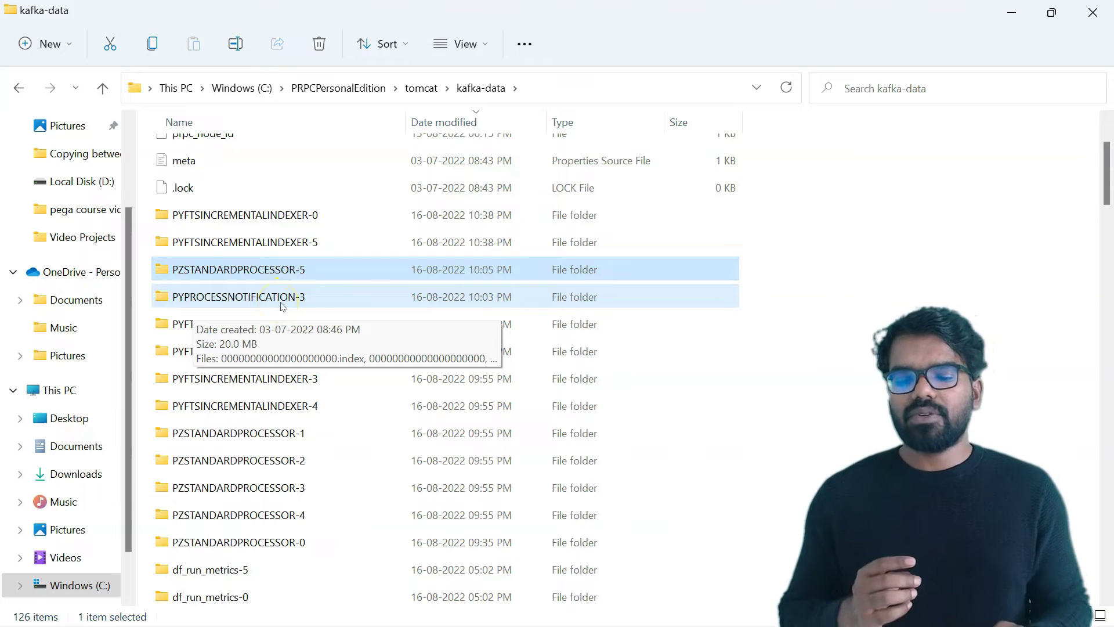
left_click_drag(1106, 174, 1108, 512)
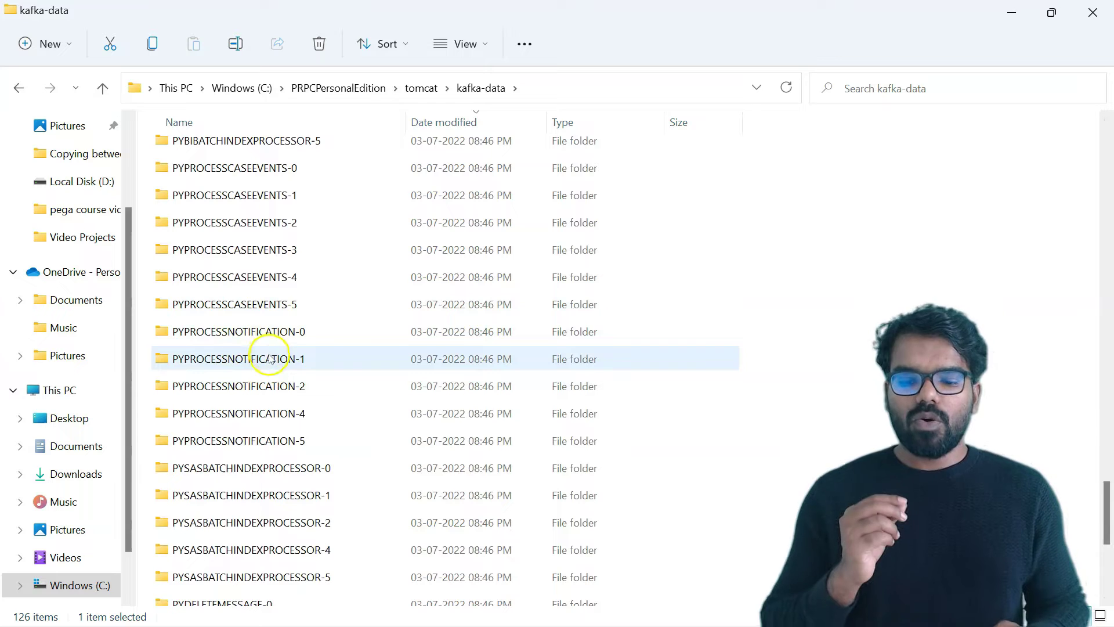
mouse_move(281, 412)
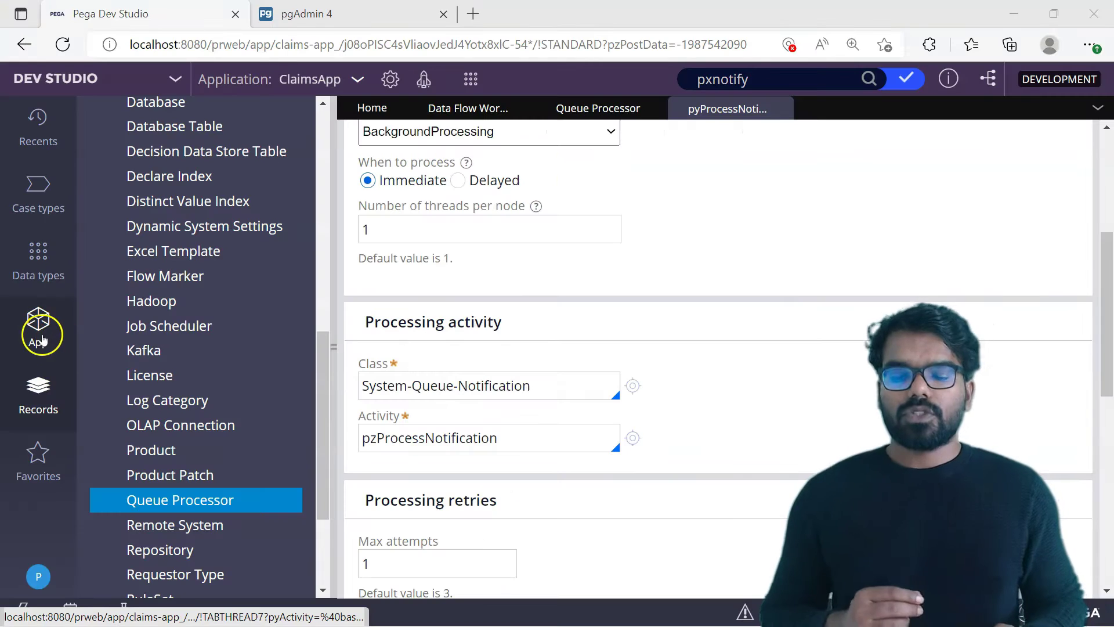
Back in Pega Dev Studio, open the pyProcessNotification run from the last page of Pega-DM-DDF-Work instances and examine its progress
left_click(41, 337)
left_click(148, 232)
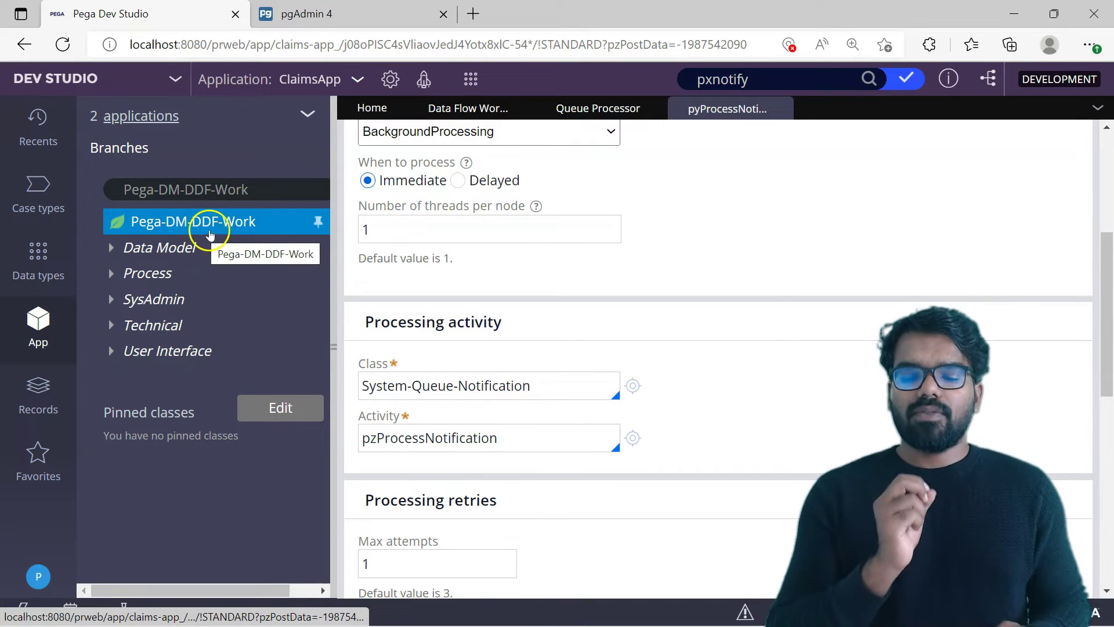
left_click(244, 229)
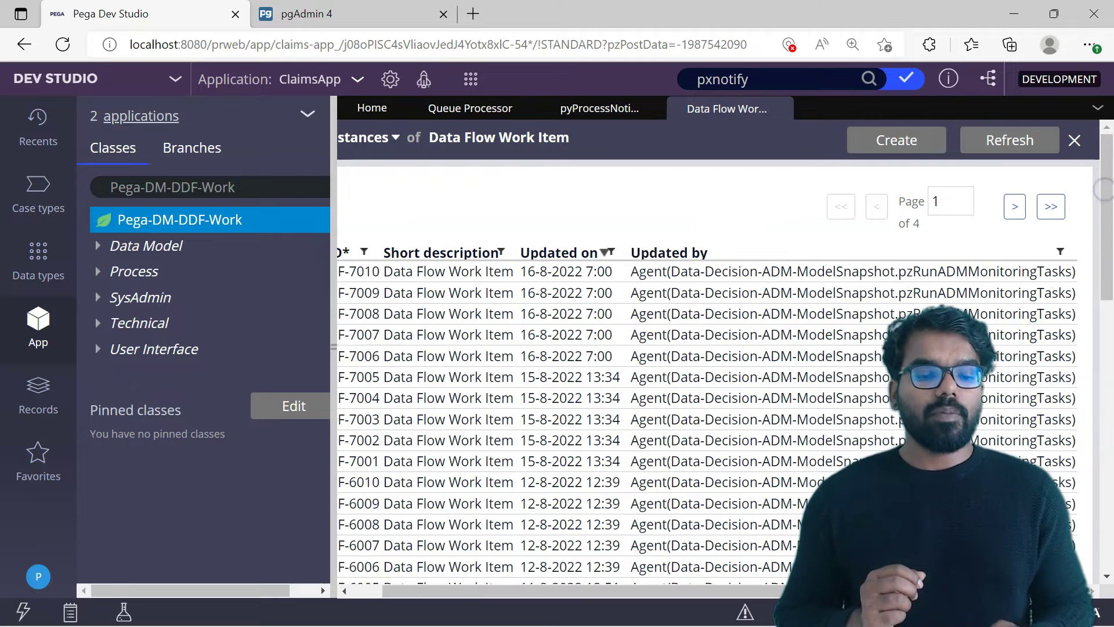
left_click(1050, 204)
left_click(156, 336)
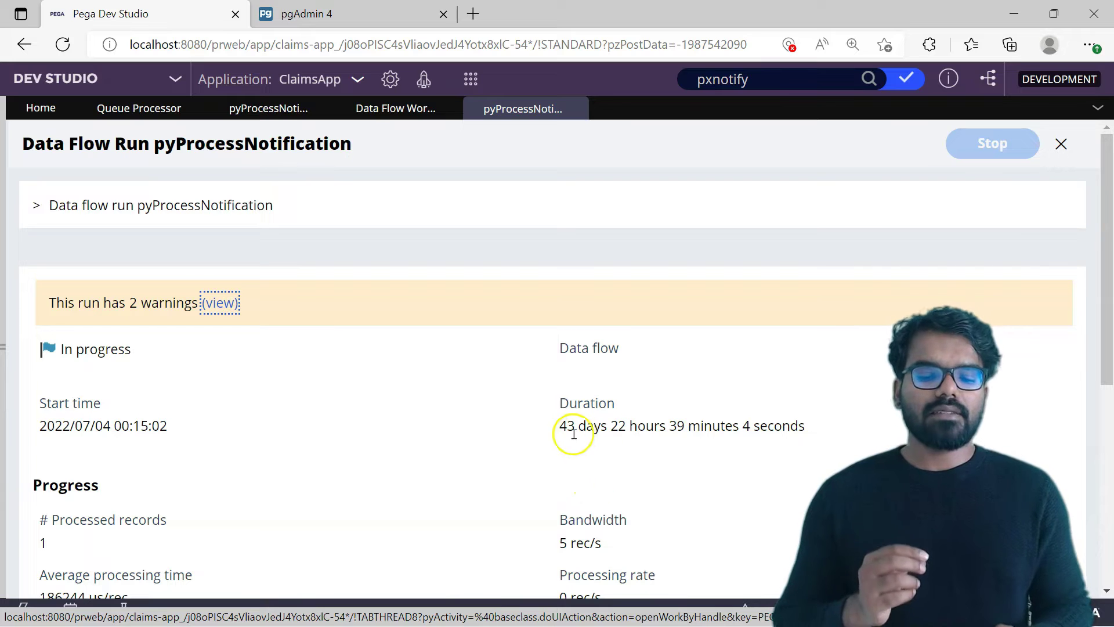
left_click_drag(1109, 234, 1111, 325)
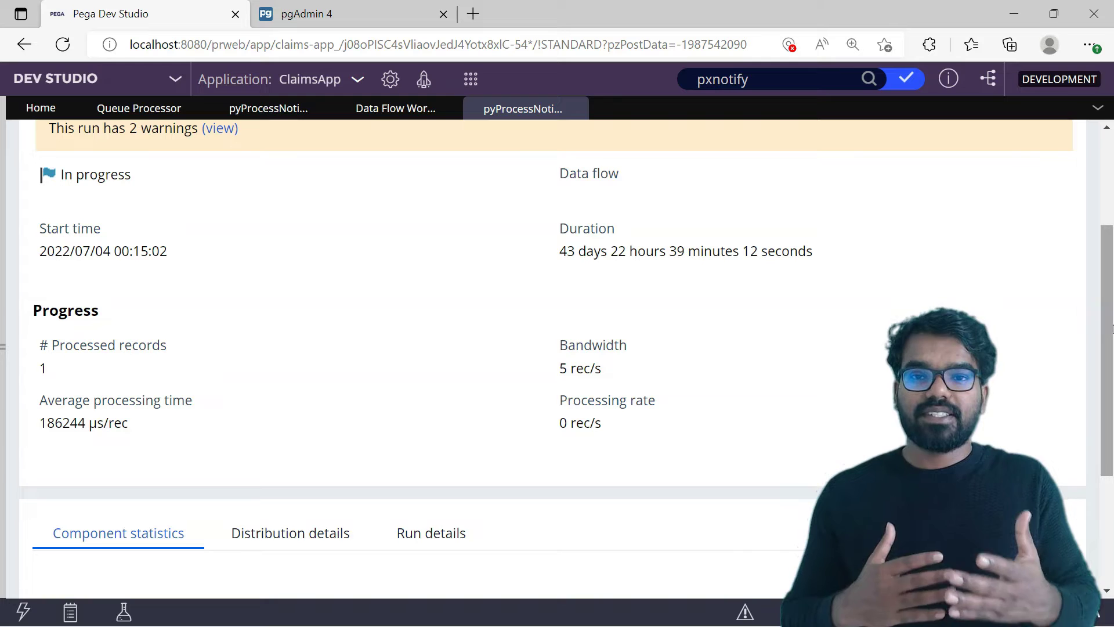
left_click_drag(1112, 329, 1111, 288)
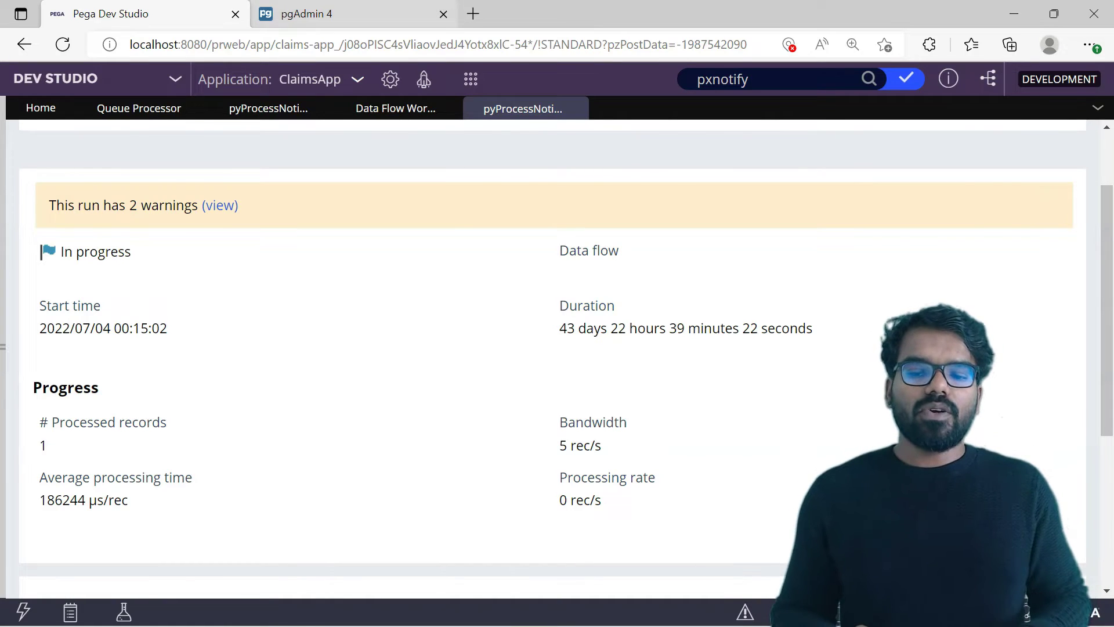
Switch to pgAdmin 4, query data.pr_data_decision_df_part where pxworkid='pyProcessNotification', and examine the partition rows
left_click(306, 13)
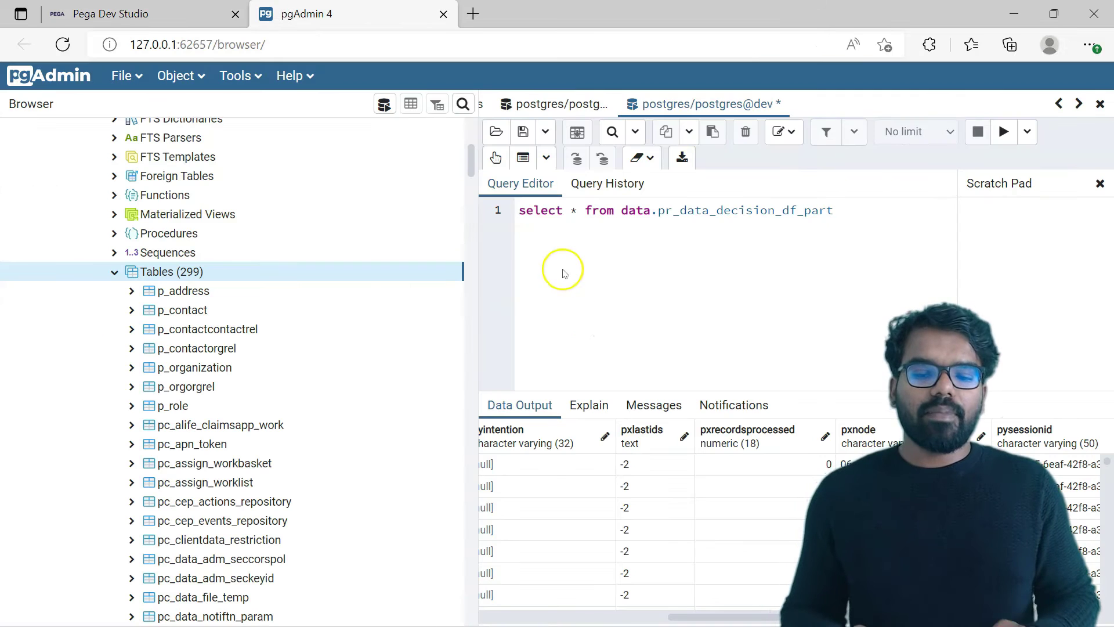
left_click(559, 105)
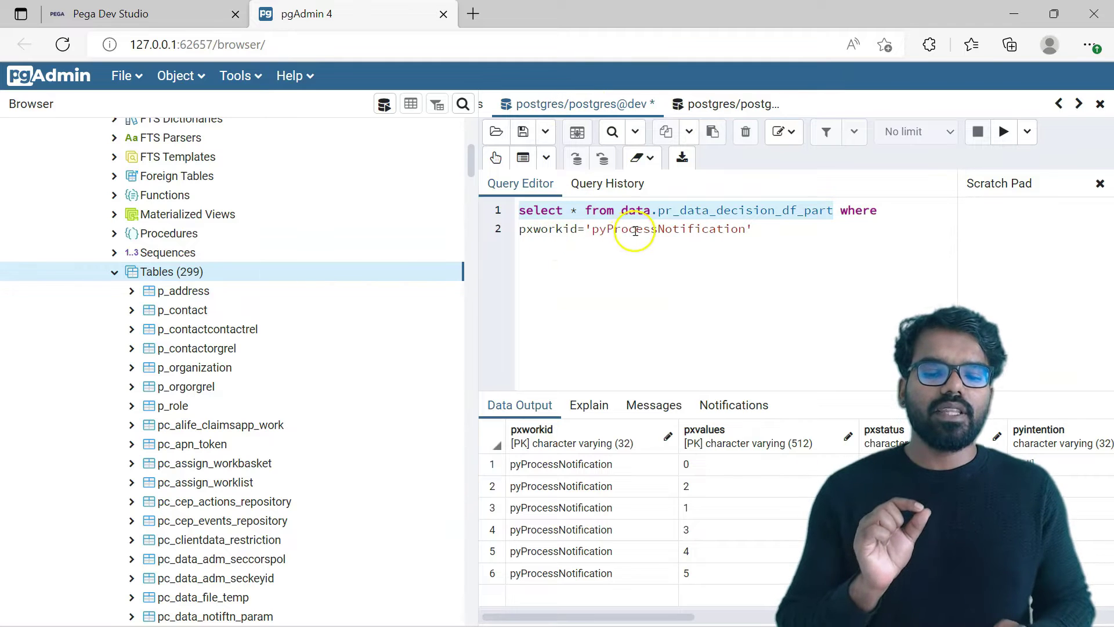
left_click(773, 238)
left_click(1003, 132)
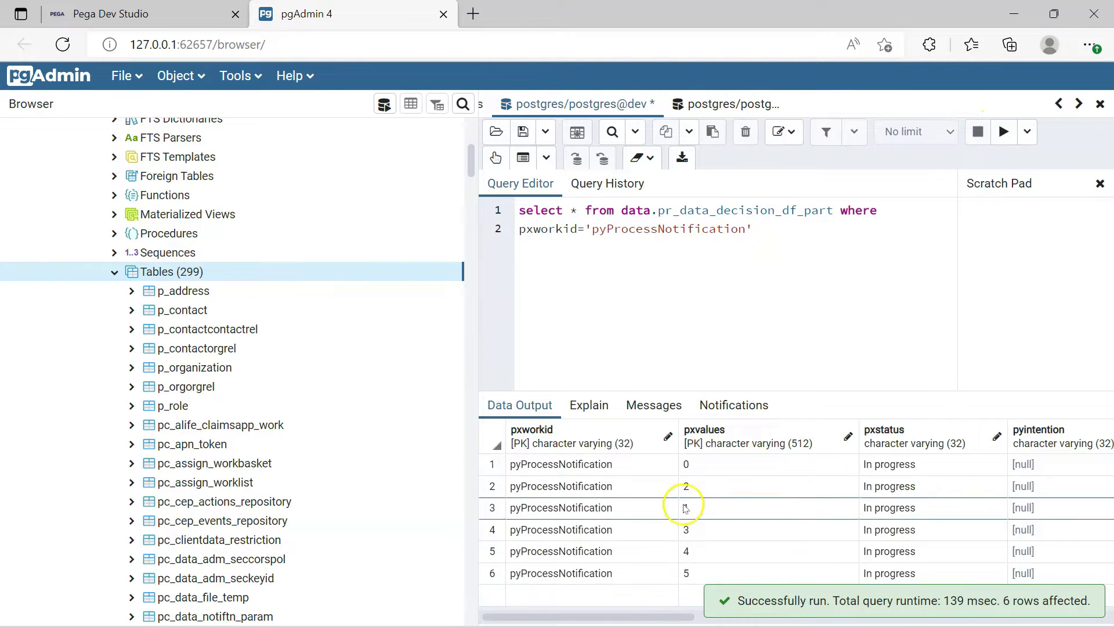
left_click_drag(609, 617, 545, 619)
left_click(754, 535)
left_click(702, 529)
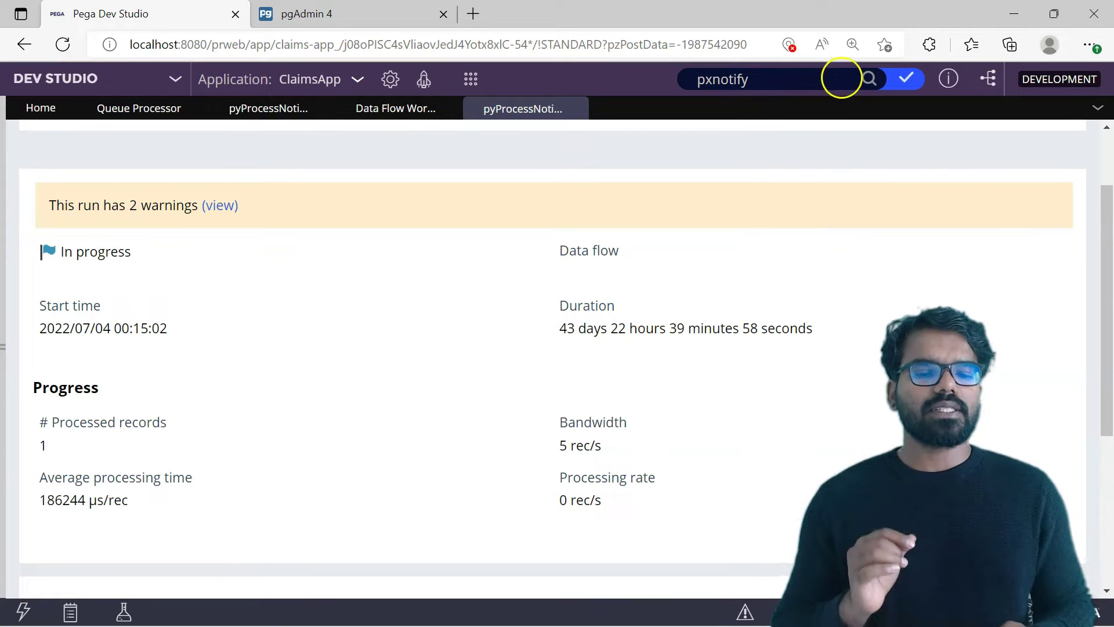
left_click(869, 81)
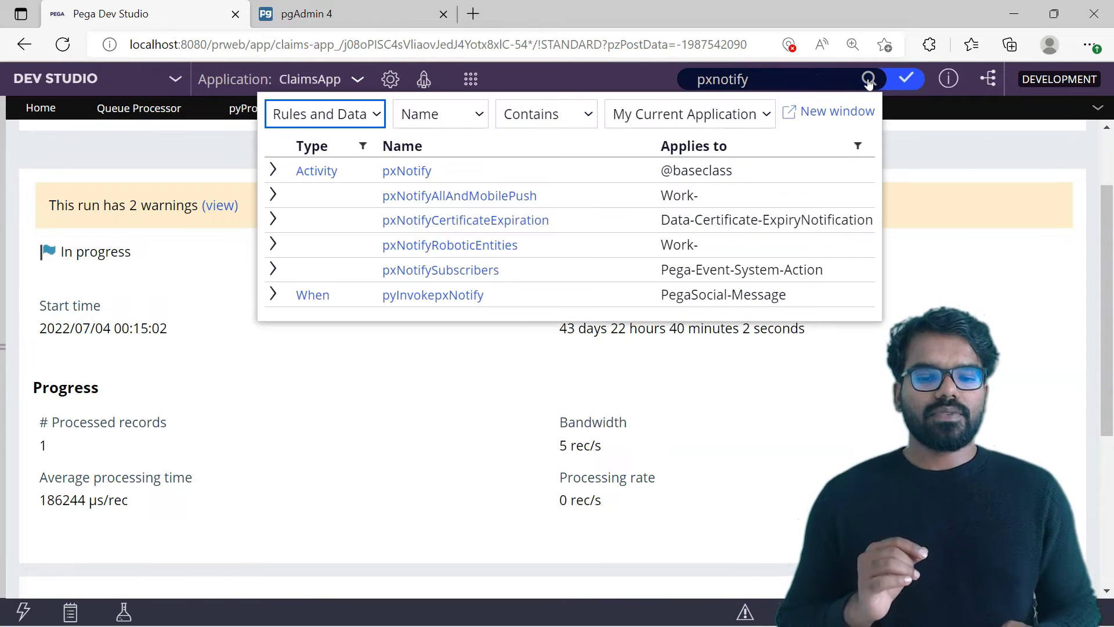
left_click(418, 172)
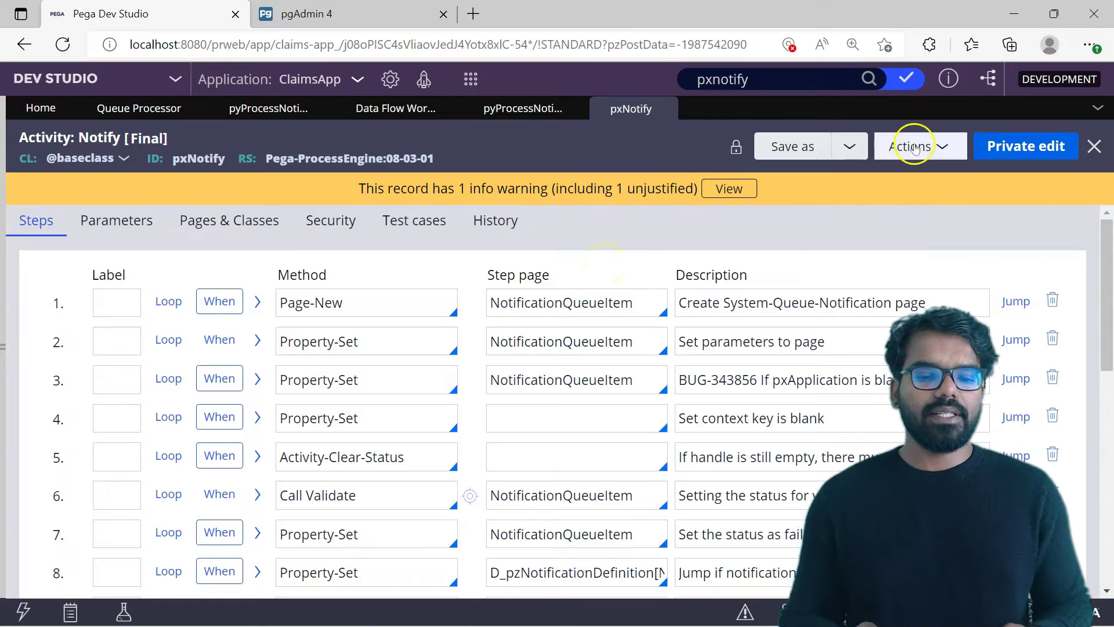
left_click(906, 146)
left_click(859, 177)
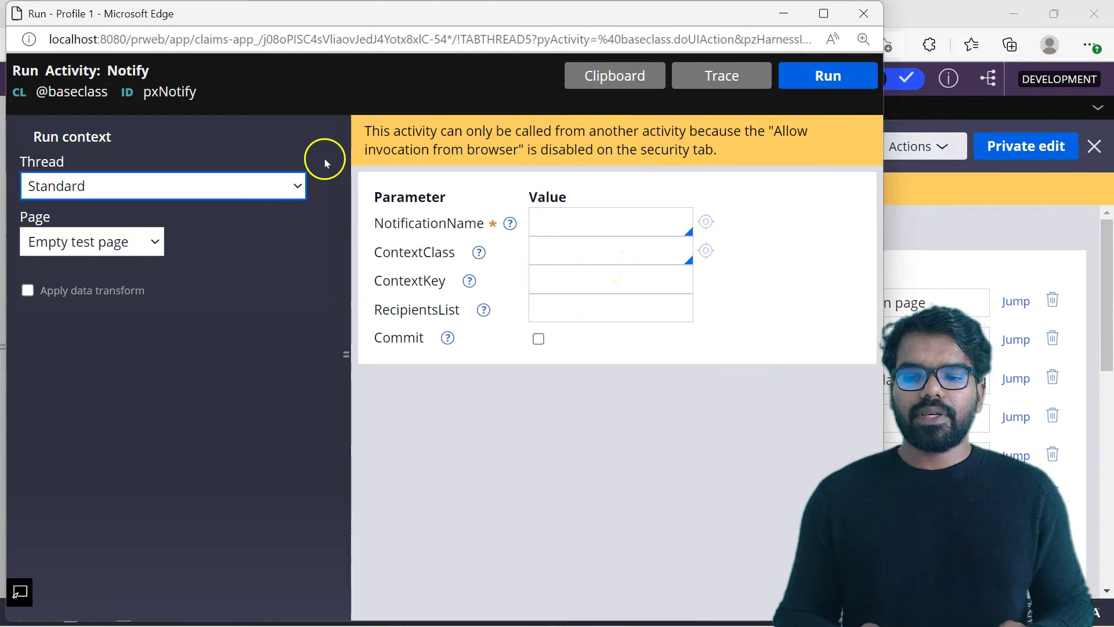
Set the pxNotify run's NotificationName to pyCaseDetails and its ContextClass to Alife-ClaimsApp-Work-ClaimsRequest
left_click(582, 224)
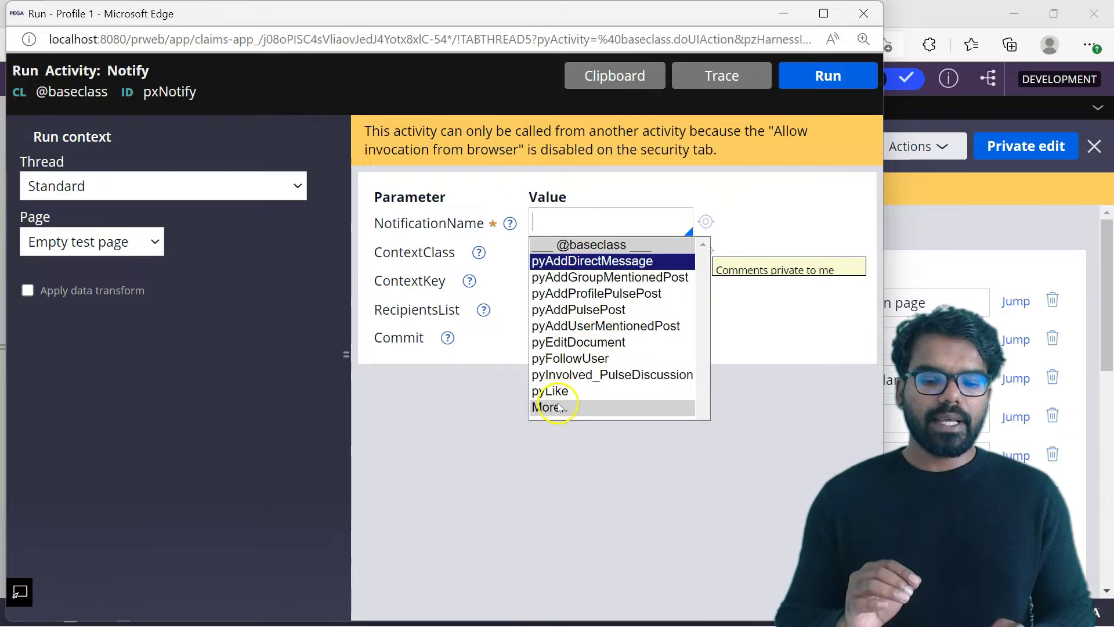
type("pyCaseDetails")
key("Tab")
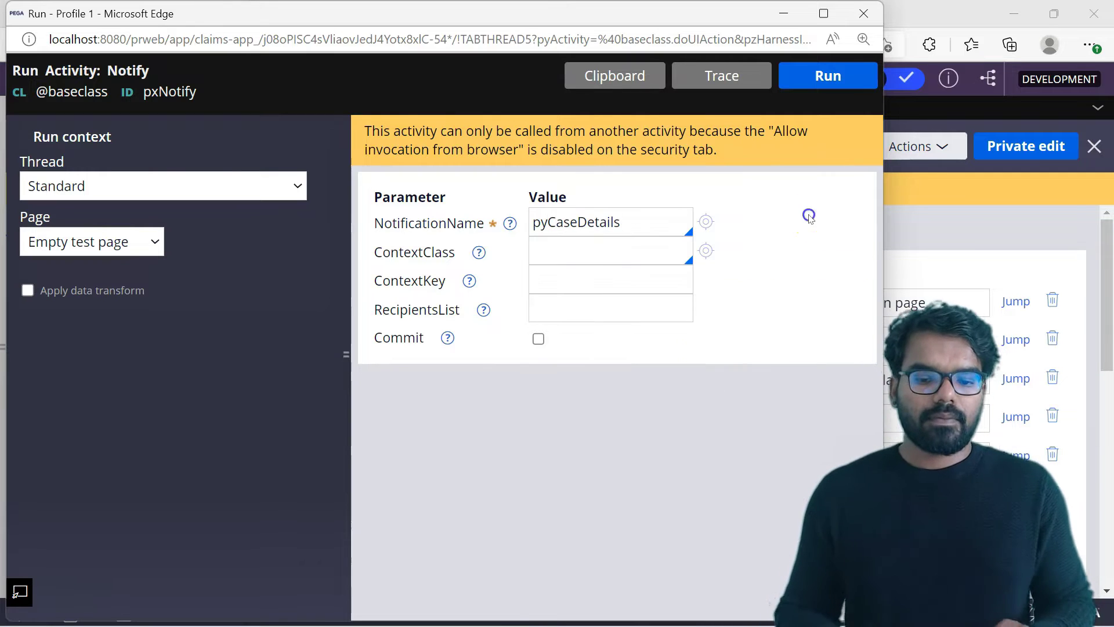
type("Alife")
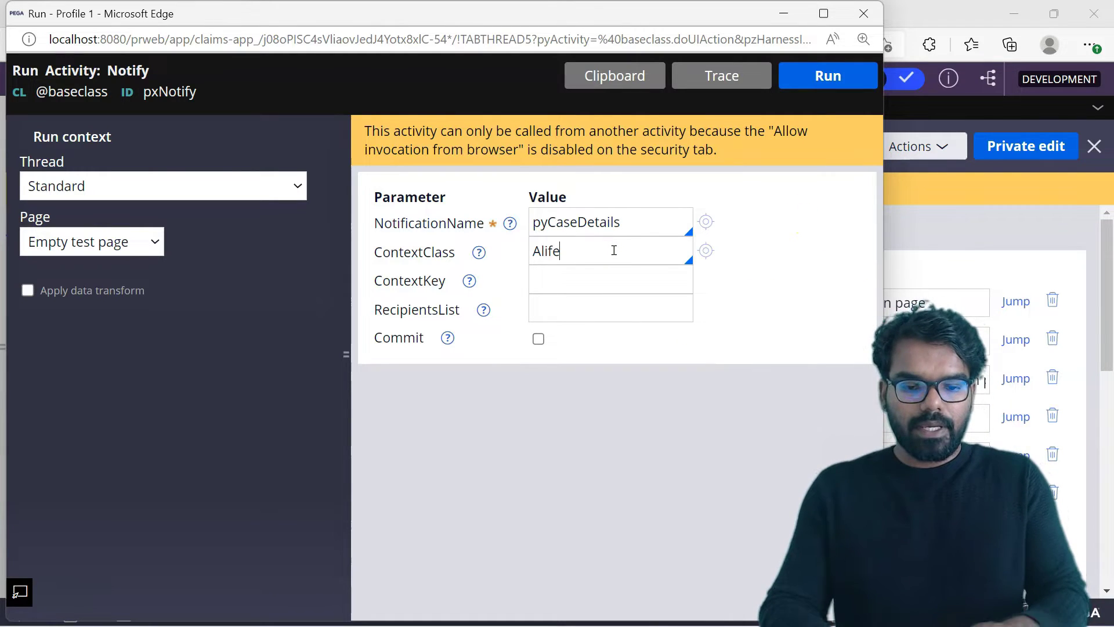
type("-ClaimsApp")
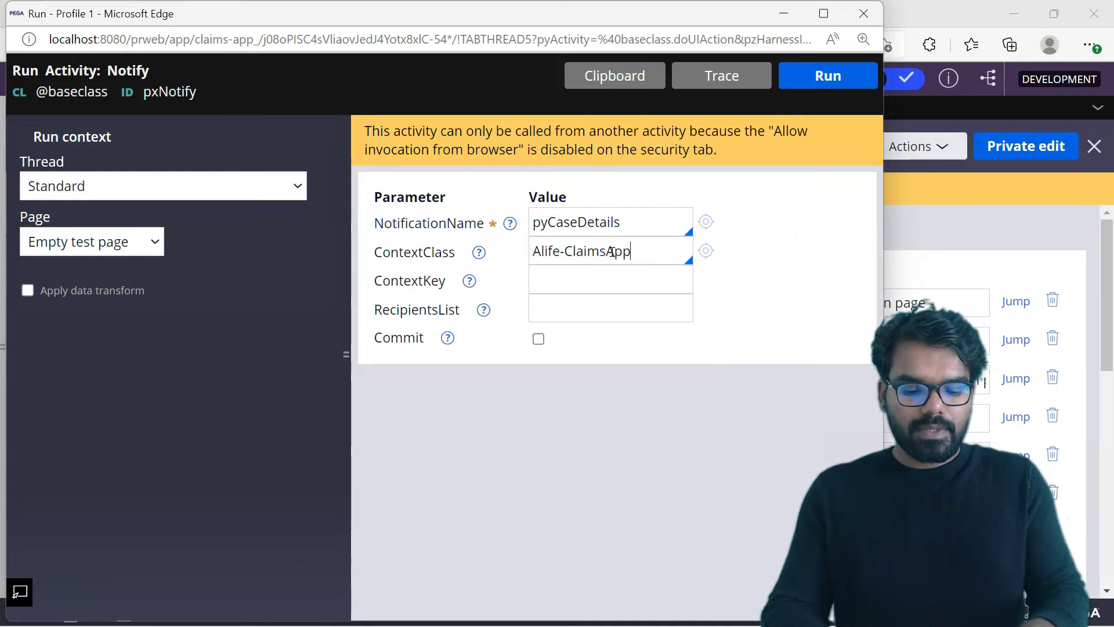
type("-Work-ClaimsRequest")
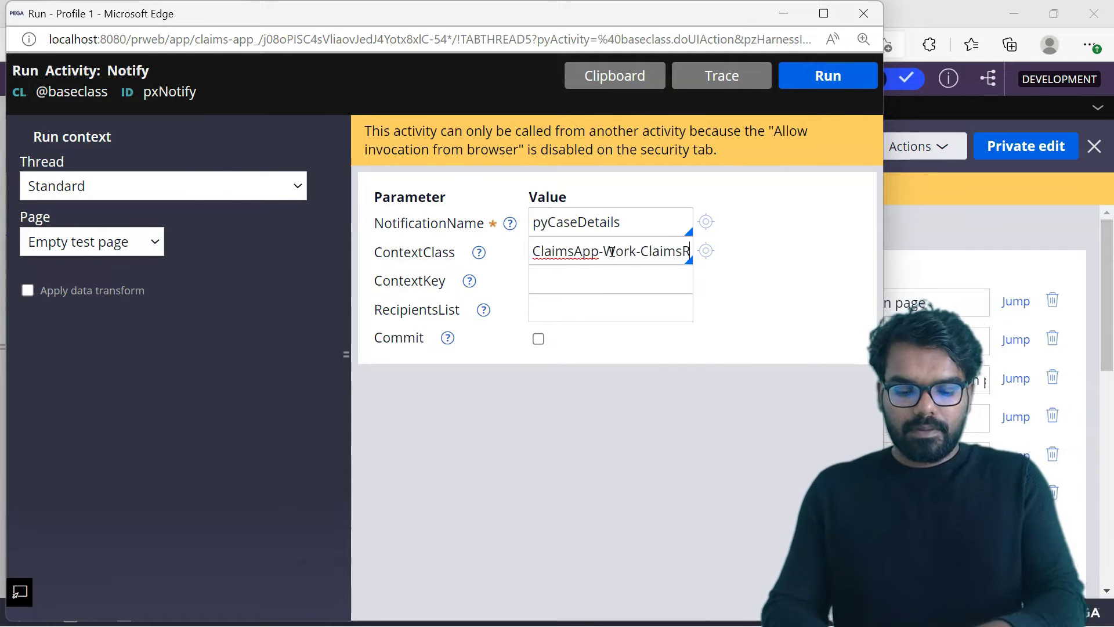
Copy the pzInsKey ALIFE-CLAIMSAPP-WORK C-4045 from pyWorkPage in the Clipboard Viewer into the run's ContextKey parameter
left_click(595, 281)
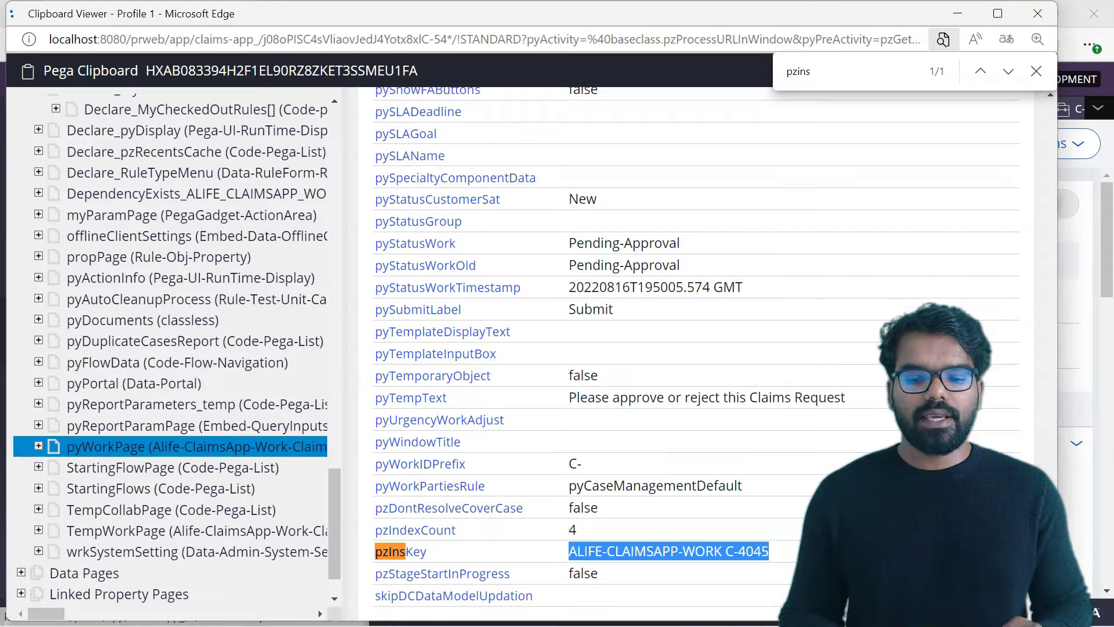
left_click(322, 443)
triple_click(671, 573)
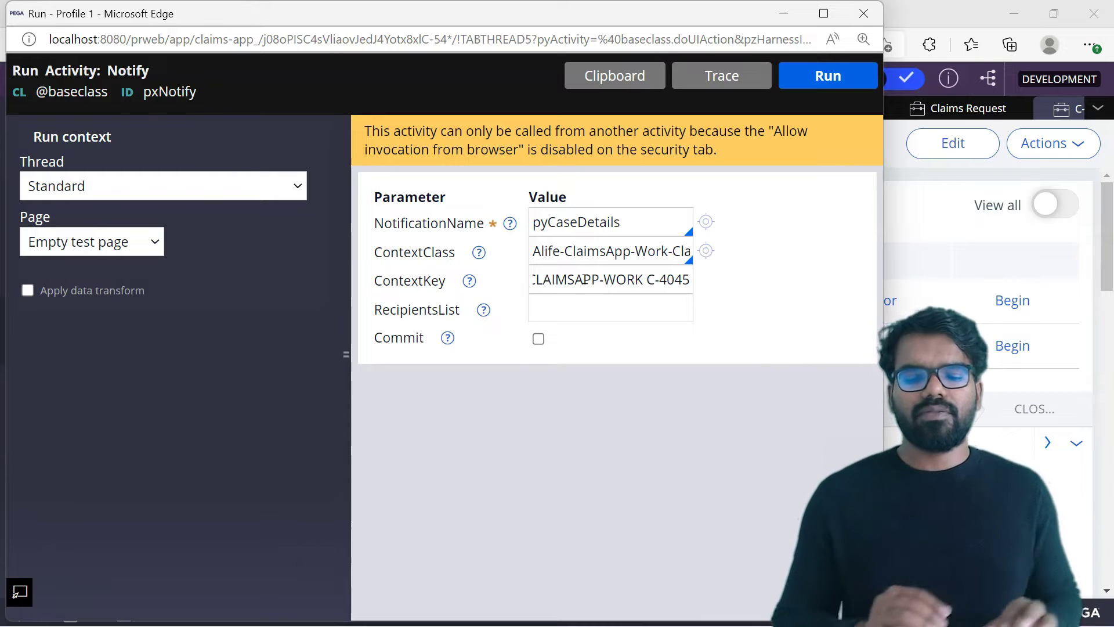
Enable Commit, run the pxNotify activity, close the result window and minimize the run window
left_click(539, 339)
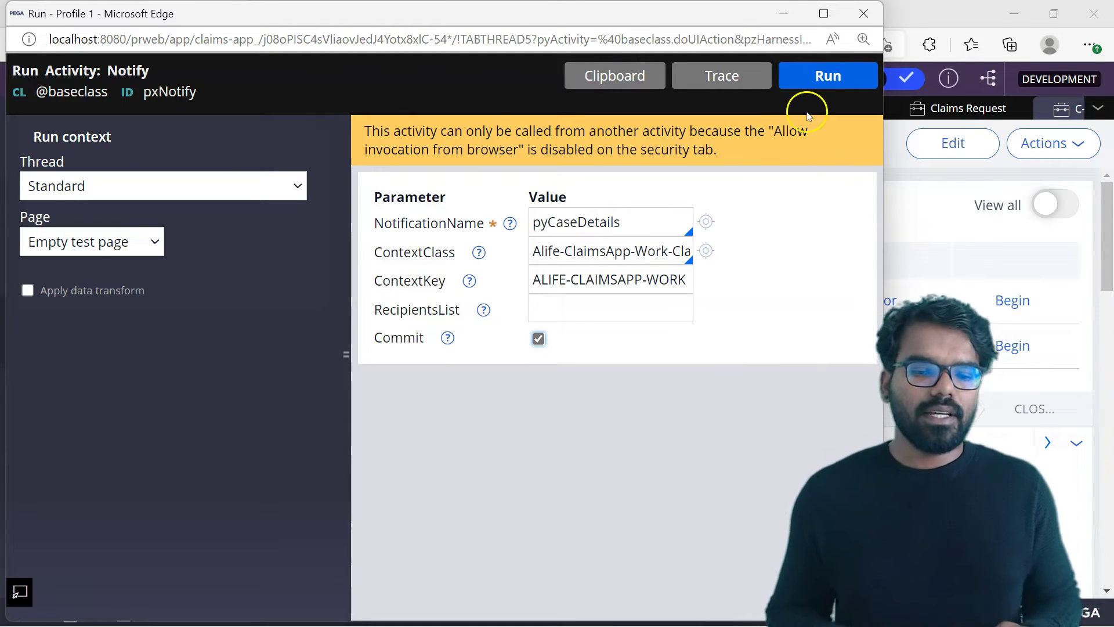
left_click(836, 85)
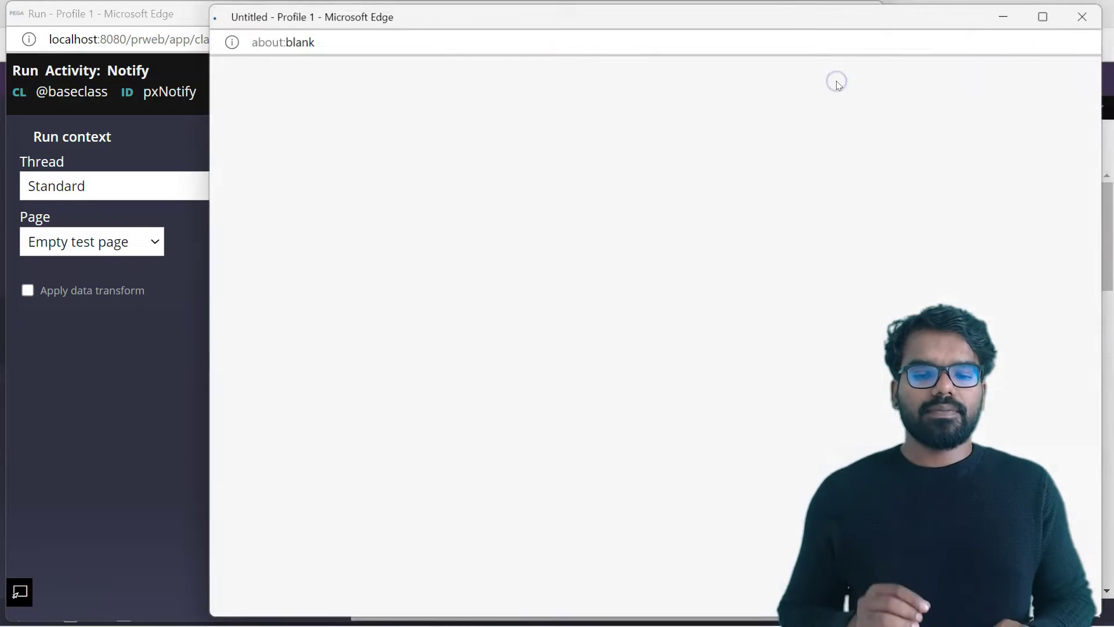
left_click(1088, 13)
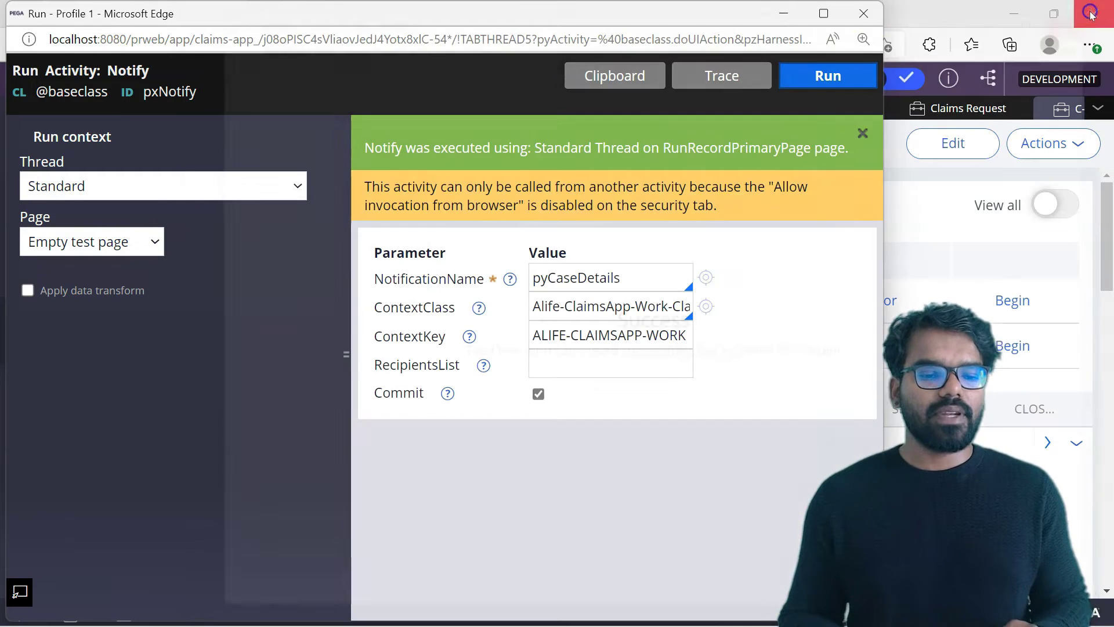
left_click(786, 12)
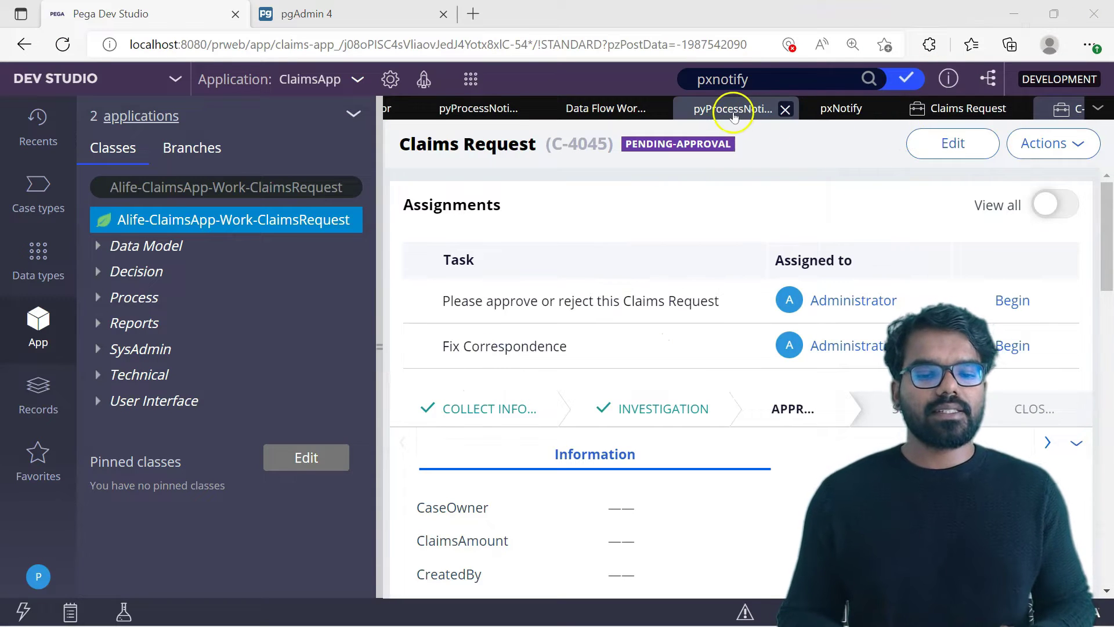
Return to the pyProcessNotification data flow run and examine its processed records and progress
left_click(614, 113)
left_click(732, 109)
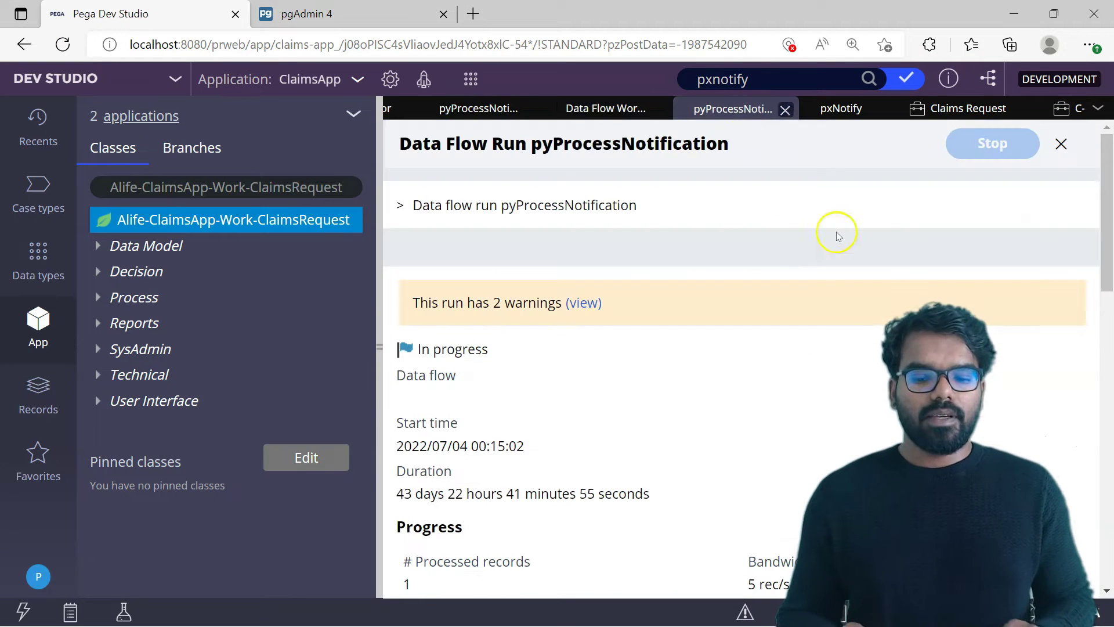
left_click(387, 309)
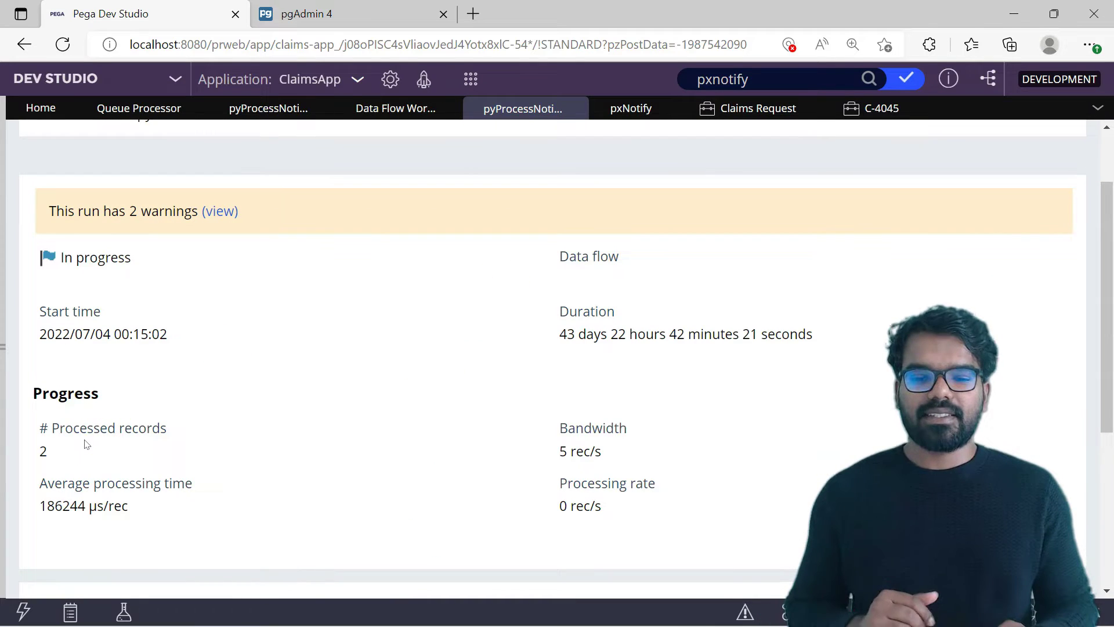
Switch to File Explorer, sort kafka-data by newest modification date and check which PYPROCESSNOTIFICATION partition folders changed most recently
mouse_move(444, 622)
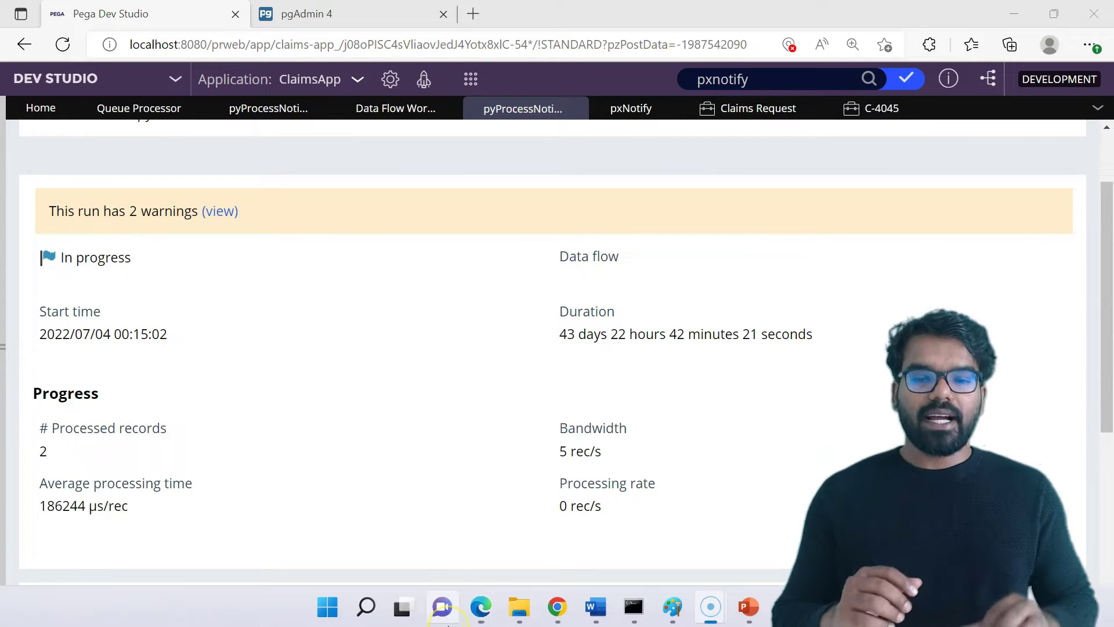
left_click(519, 607)
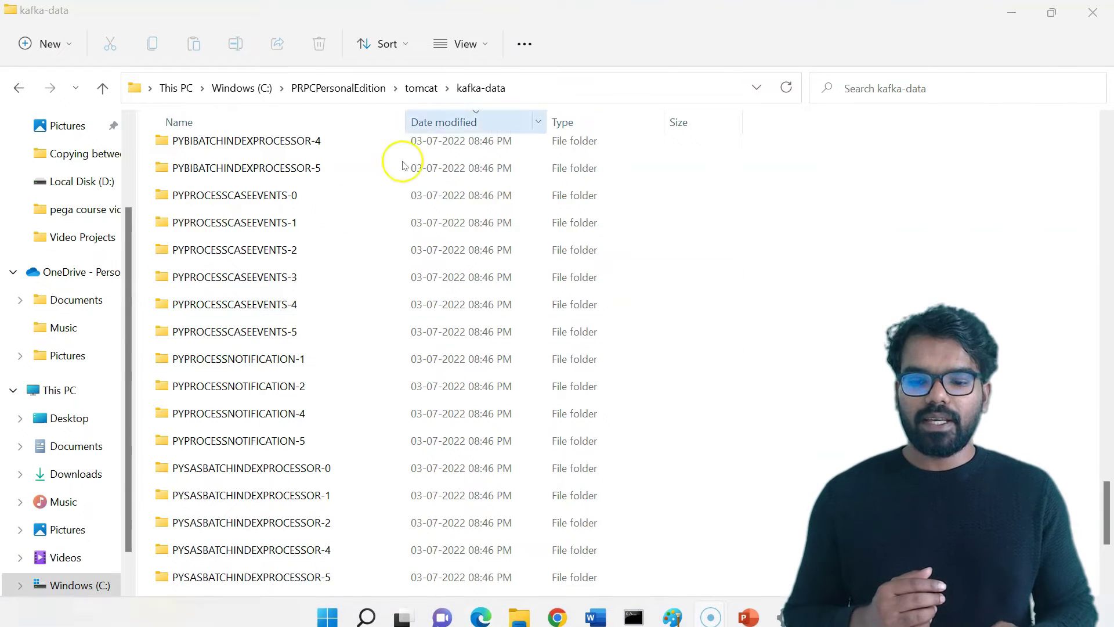
left_click(460, 123)
left_click(461, 125)
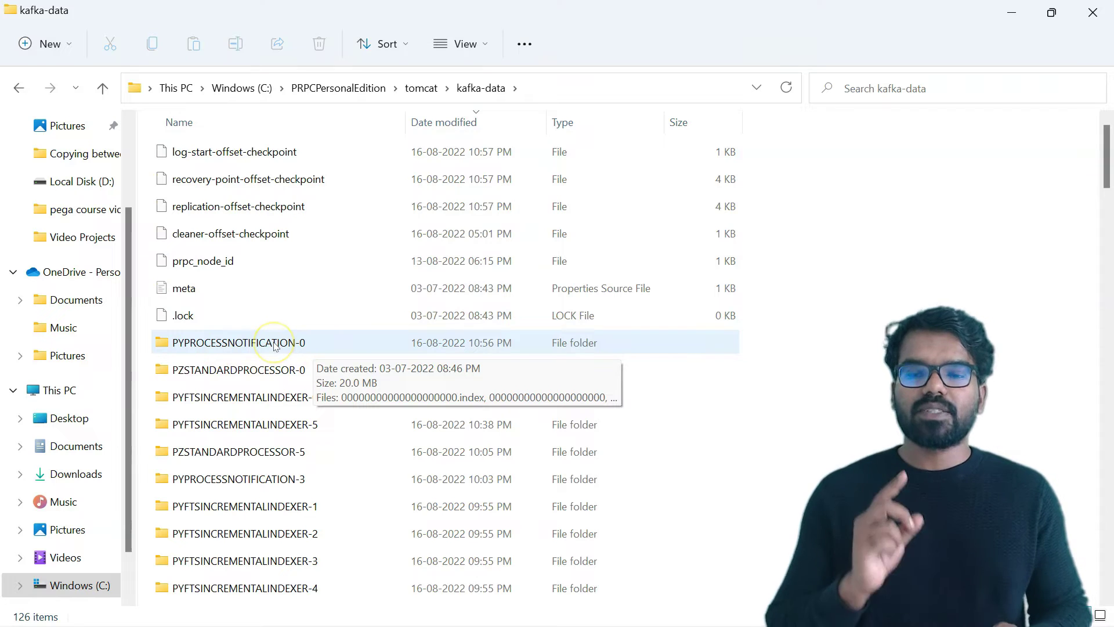
left_click(308, 486)
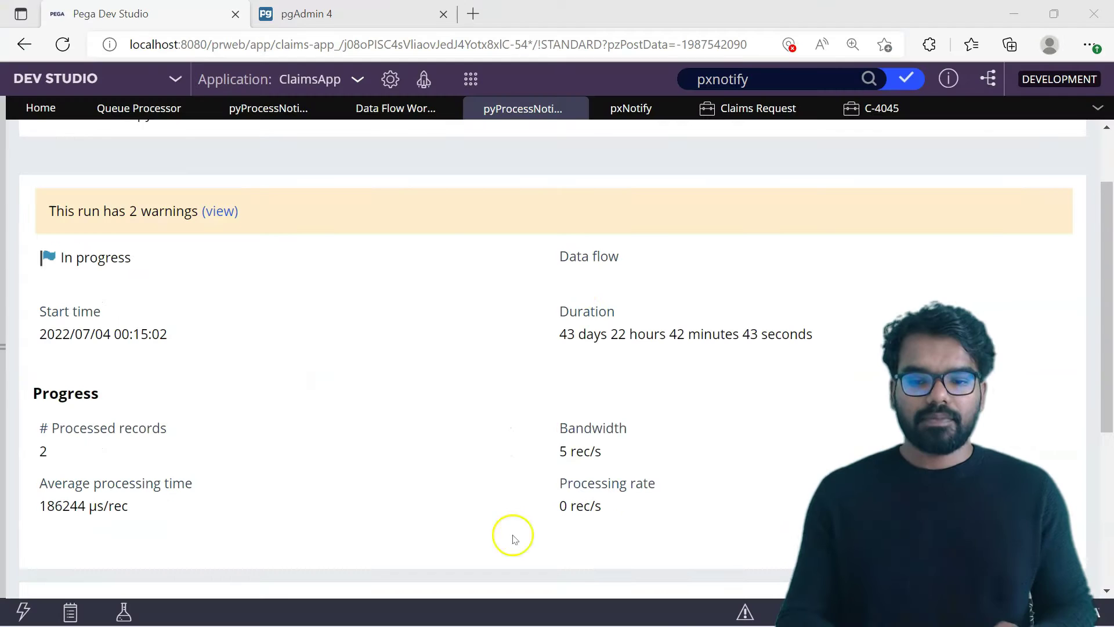
Switch to pgAdmin 4, rerun the pr_data_decision_df_part query for pyProcessNotification and examine the remaining columns of the partition rows
left_click(383, 8)
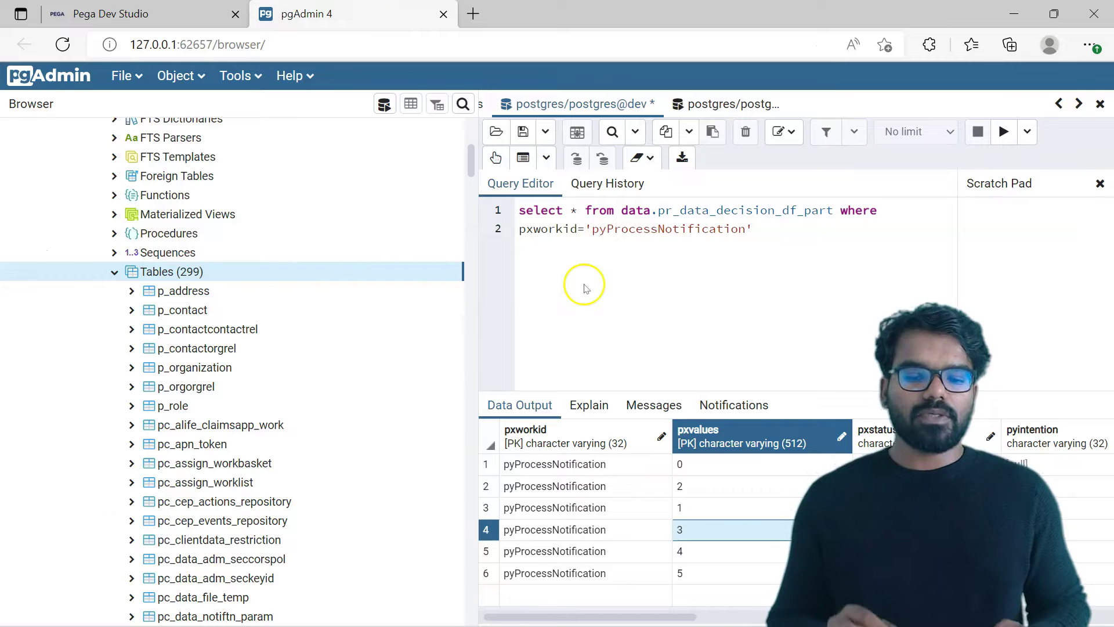
left_click(1004, 132)
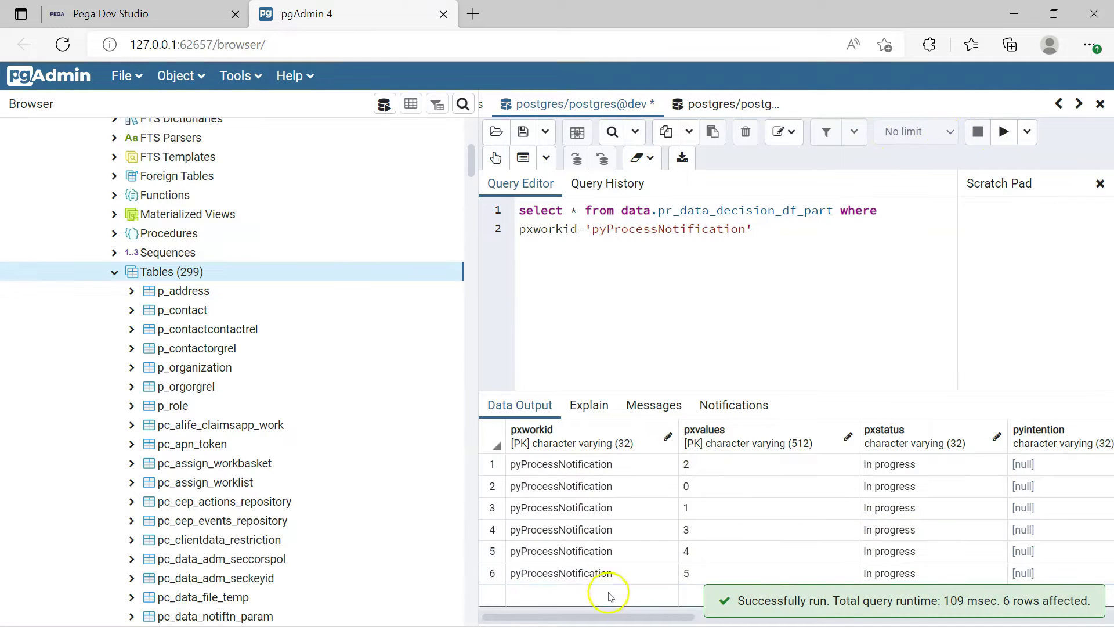
left_click_drag(605, 616, 789, 617)
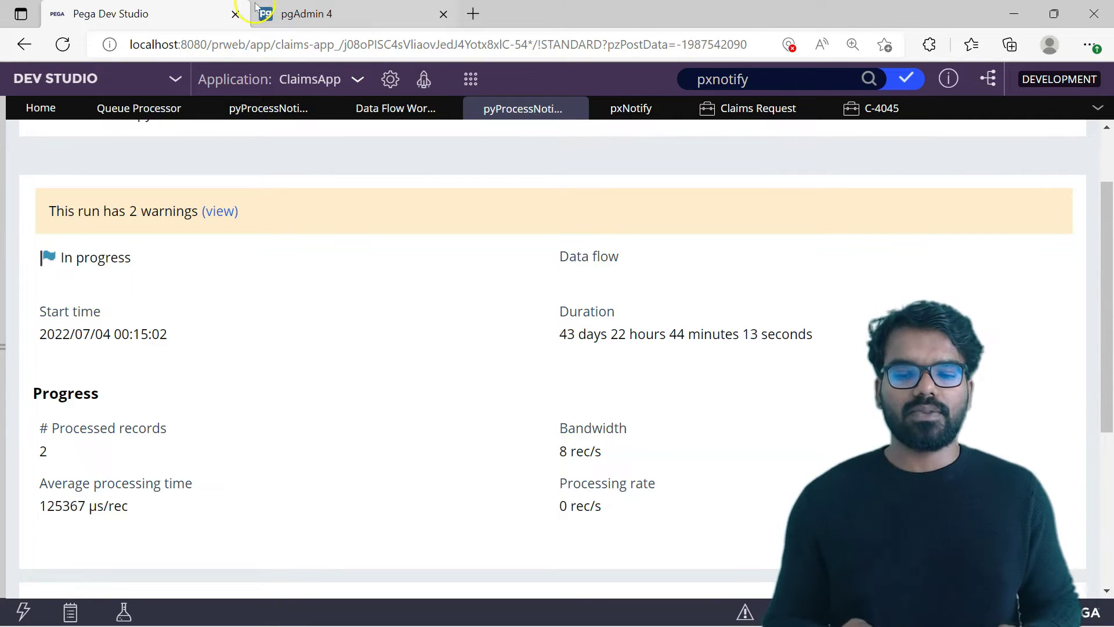
Back in Pega Dev Studio, create and open a SysAdmin queue processor rule labelled SendOnBoardingNotification in ruleset ClaimsApp 01-01-01
left_click(470, 79)
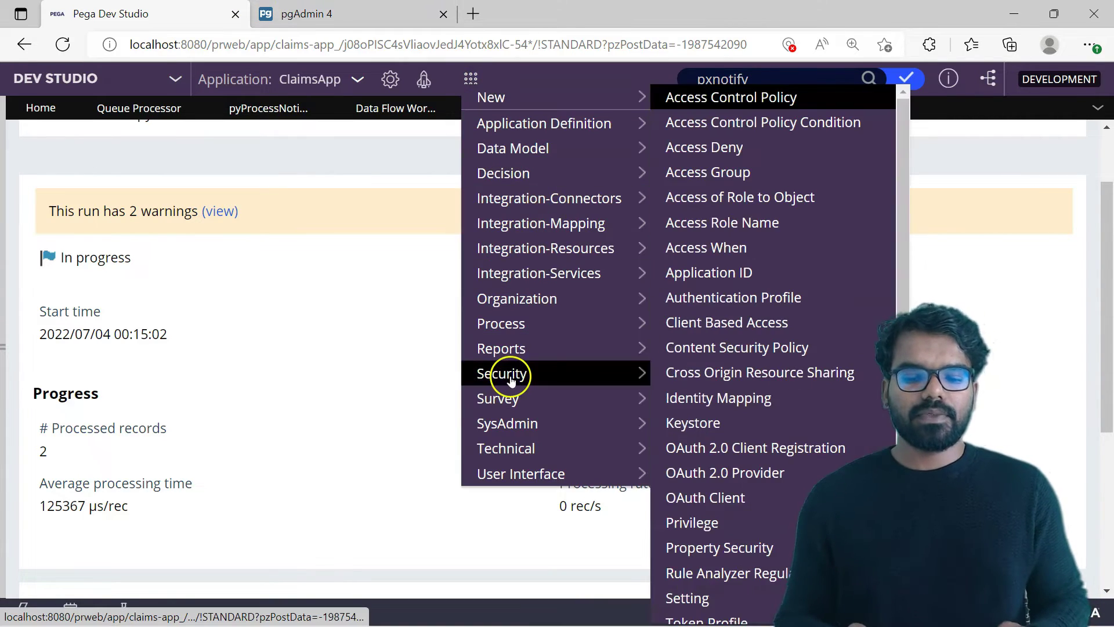
mouse_move(516, 423)
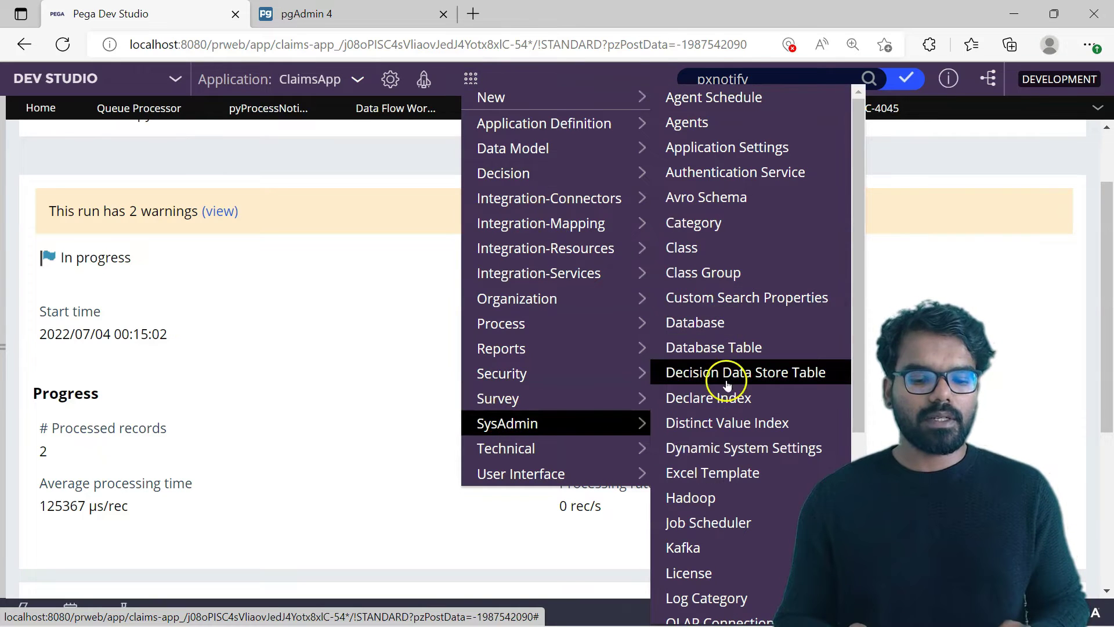
scroll(754, 377, "down", 5)
left_click(748, 413)
type("Send")
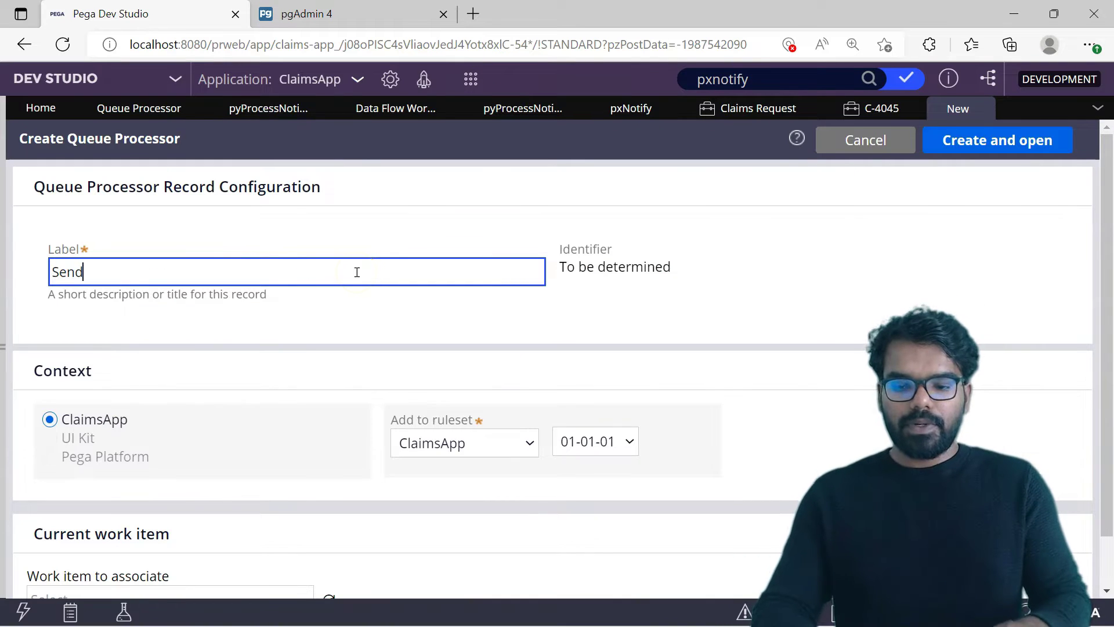
type("OnBoardin")
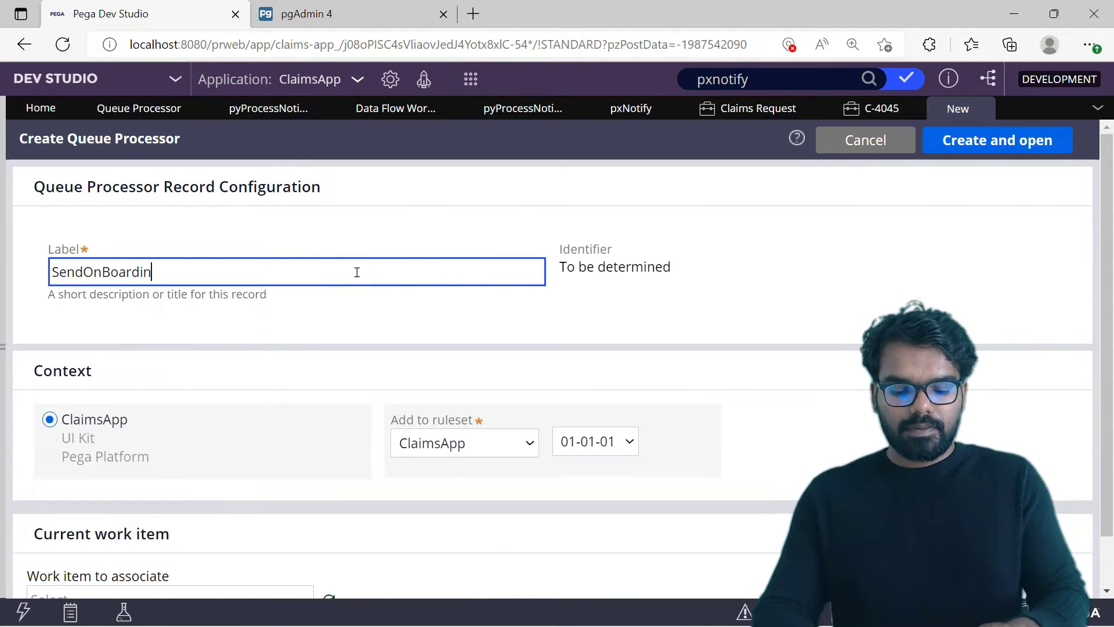
type("gNotification")
left_click(647, 323)
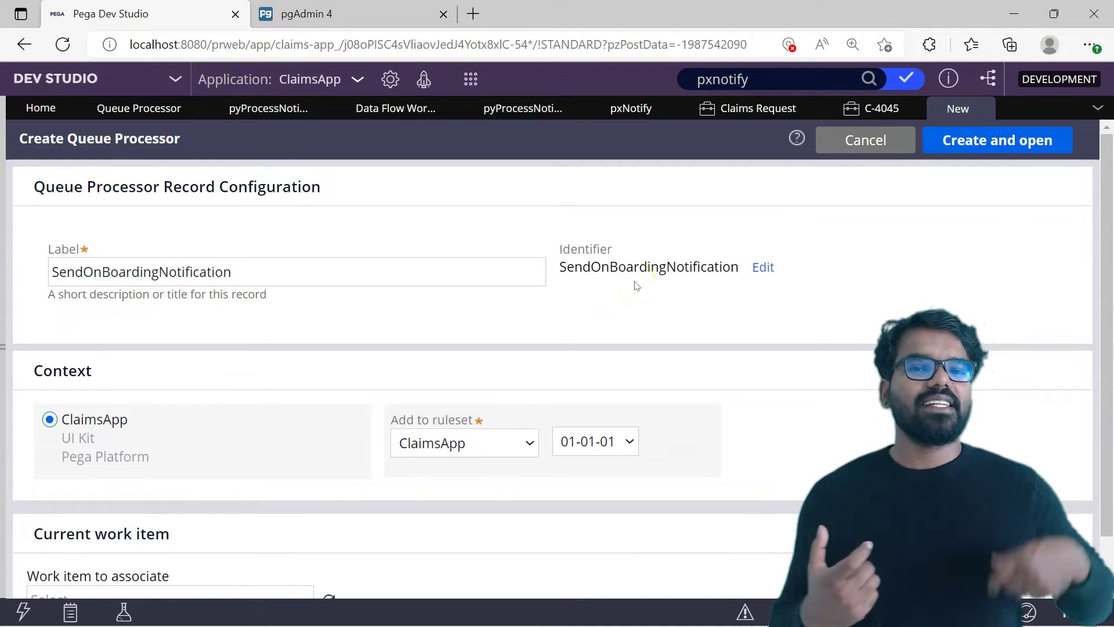
left_click(613, 303)
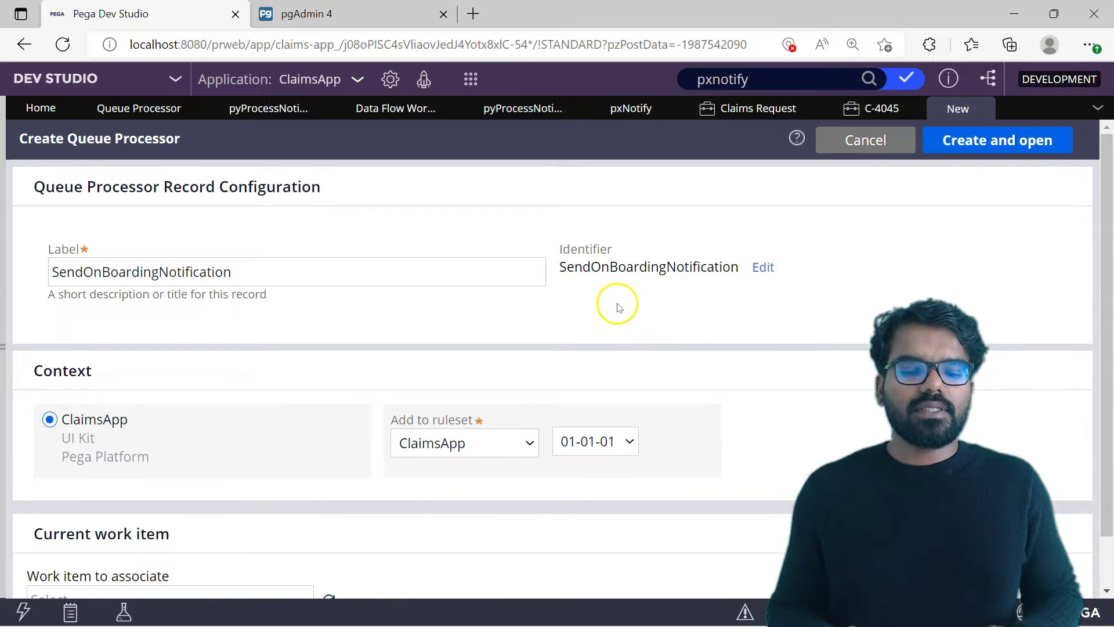
left_click(1015, 140)
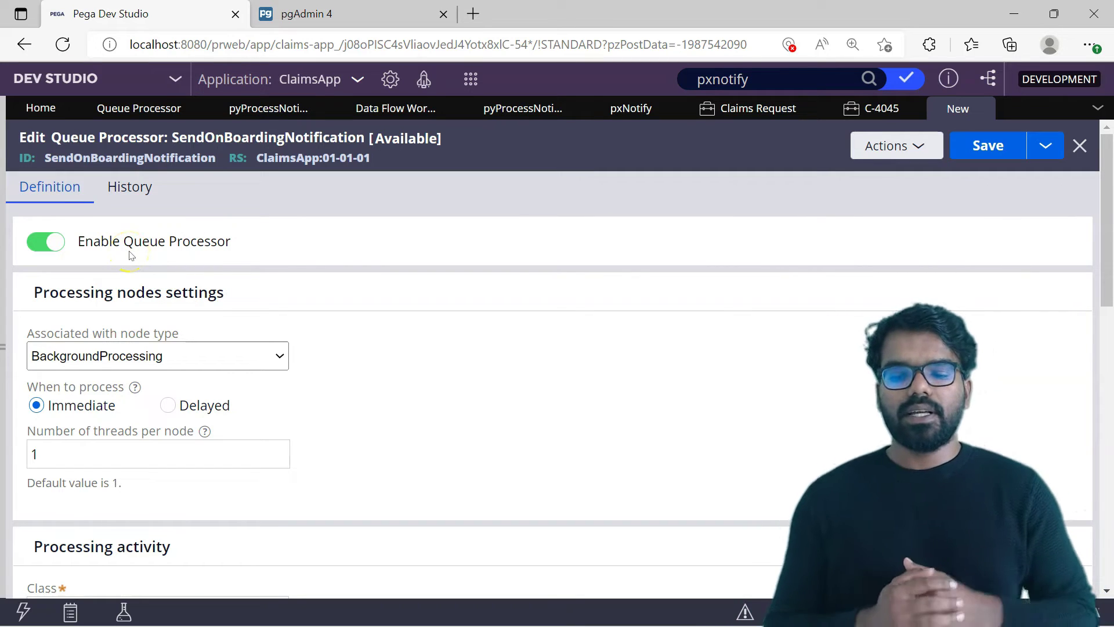
Review the node types available for the SendOnBoardingNotification queue processor, keeping BackgroundProcessing
left_click(122, 355)
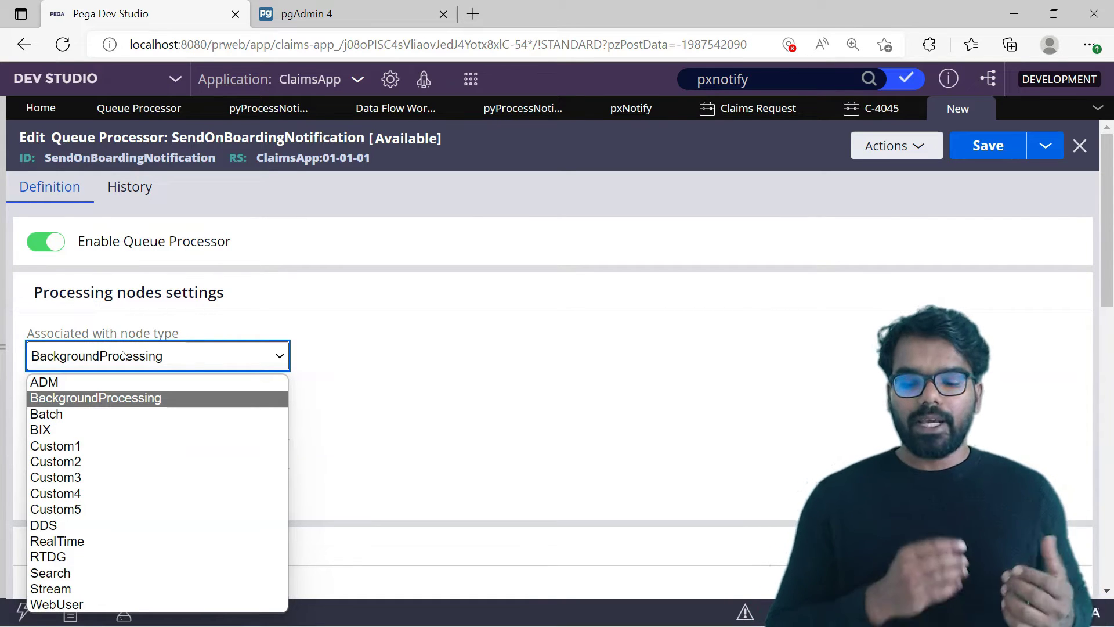
left_click(326, 346)
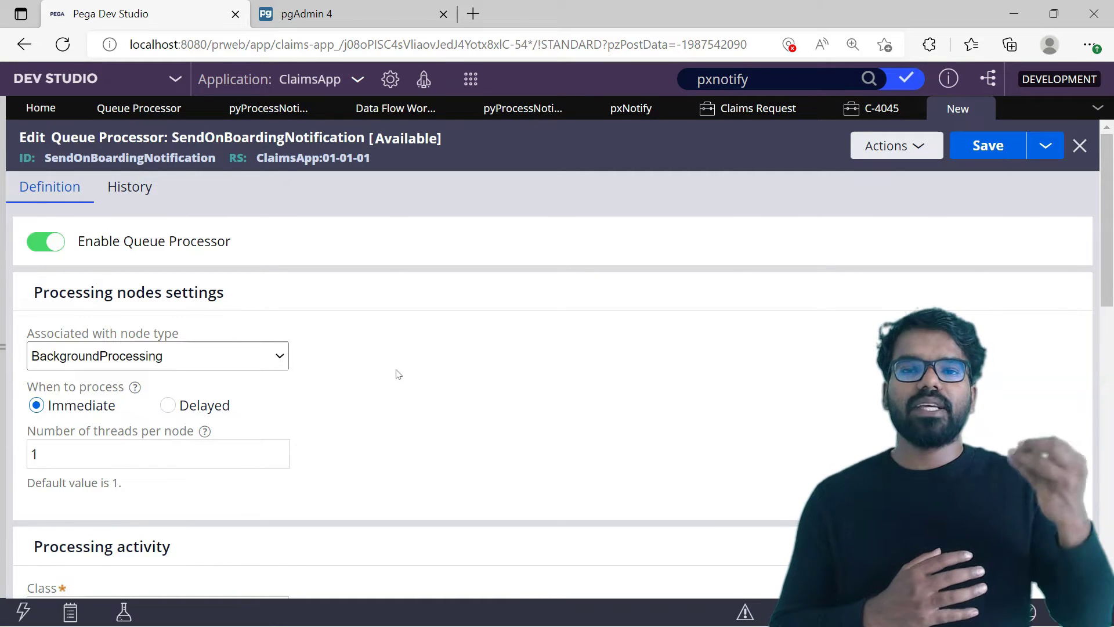
left_click(362, 374)
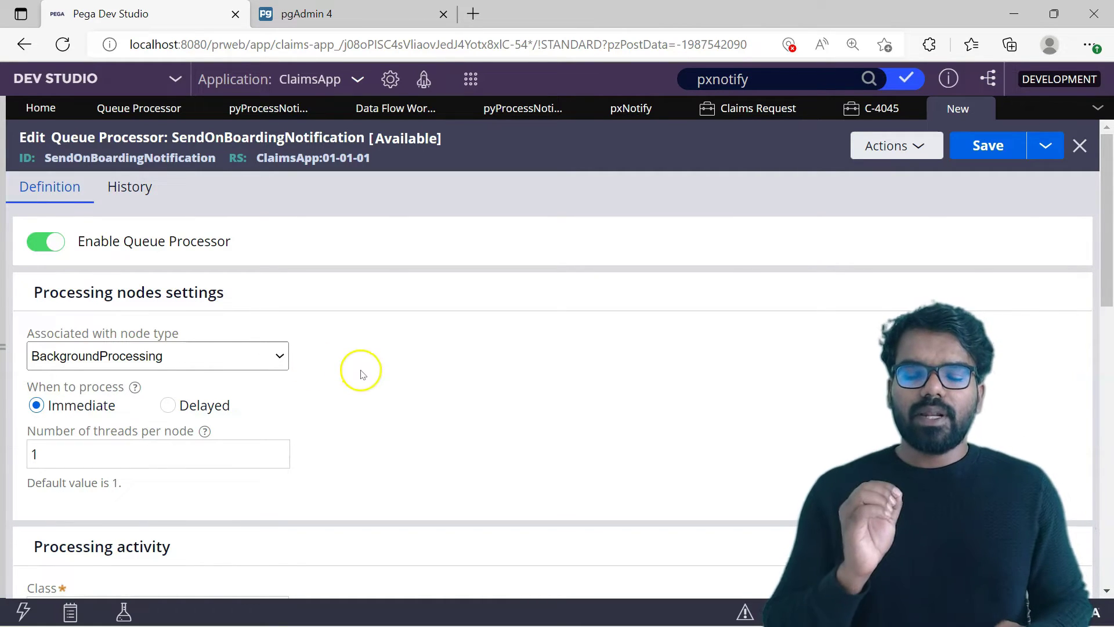
left_click(278, 365)
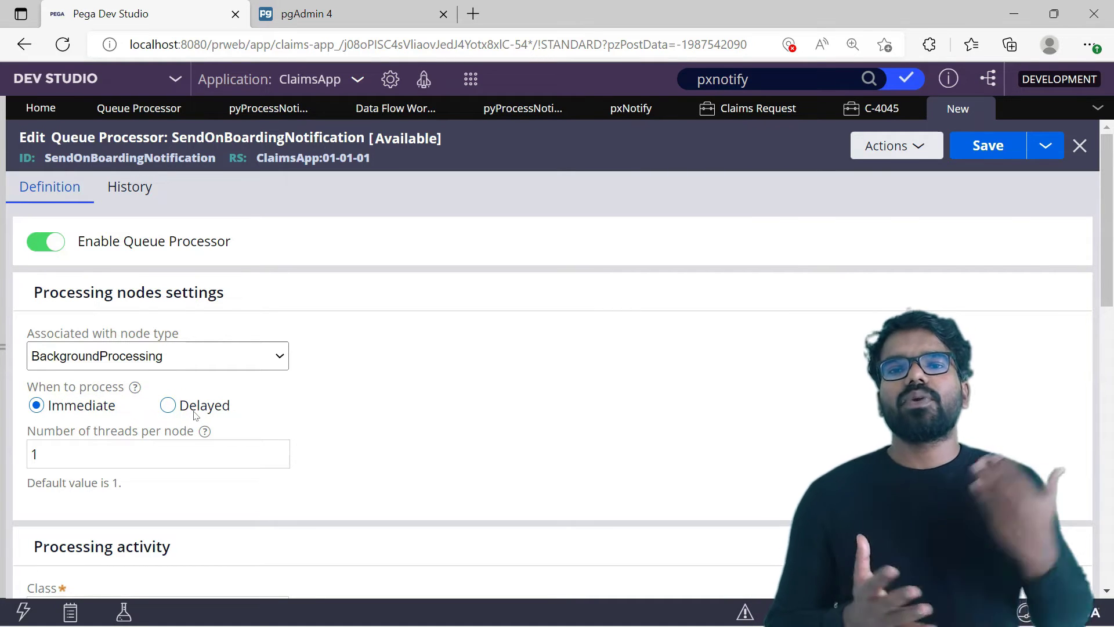
Set the SendOnBoardingNotification queue processor's processing time to Delayed
left_click(168, 405)
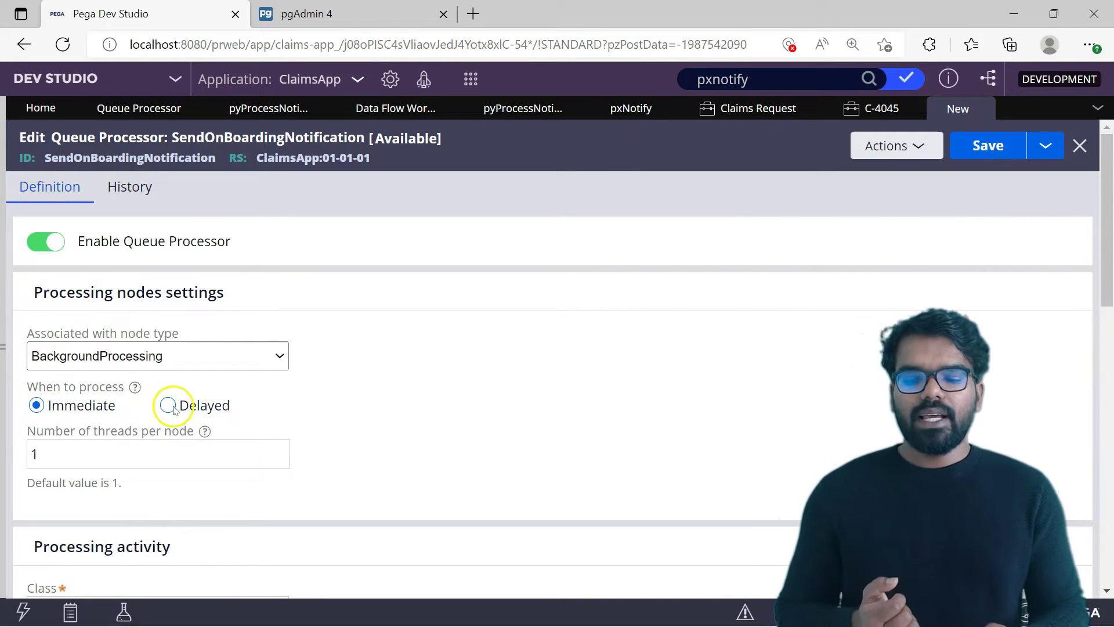
scroll(165, 325, "down", 3)
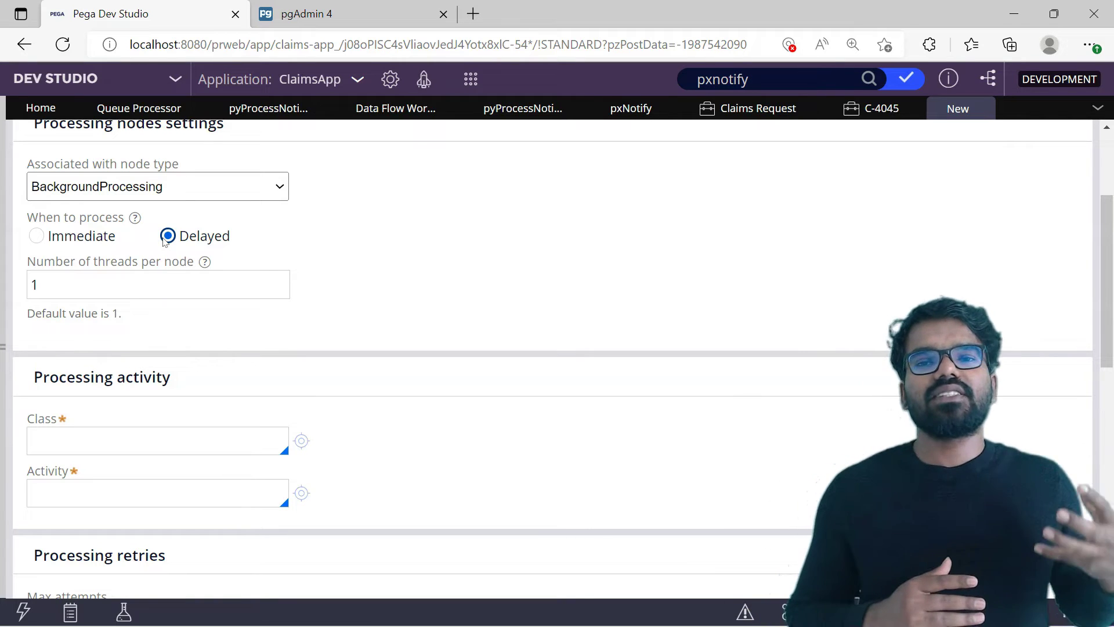
left_click(162, 242)
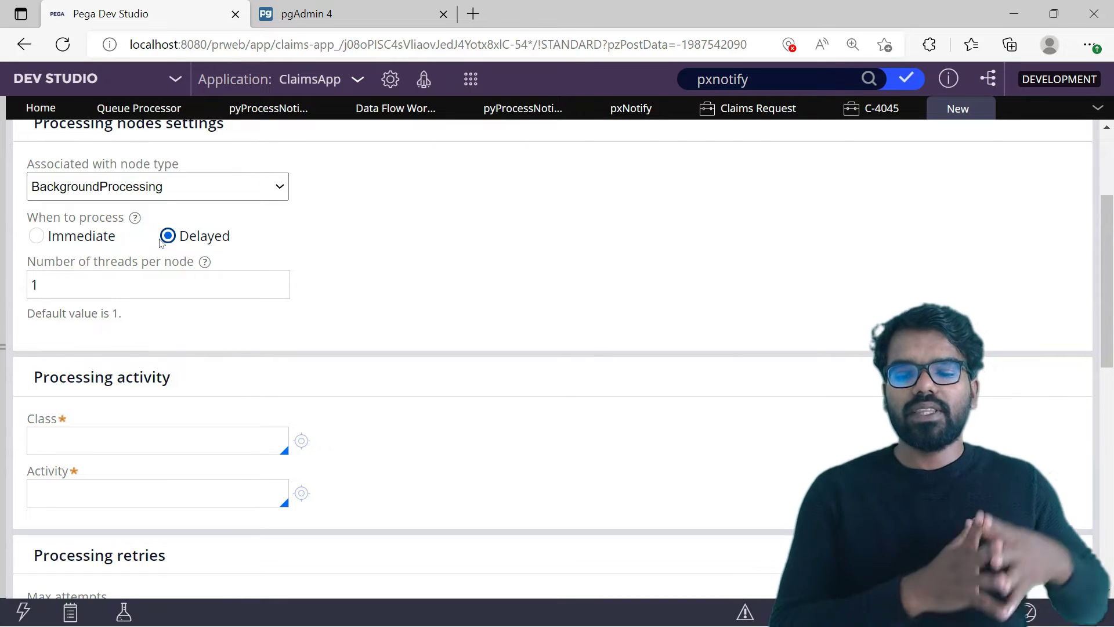
left_click(168, 240)
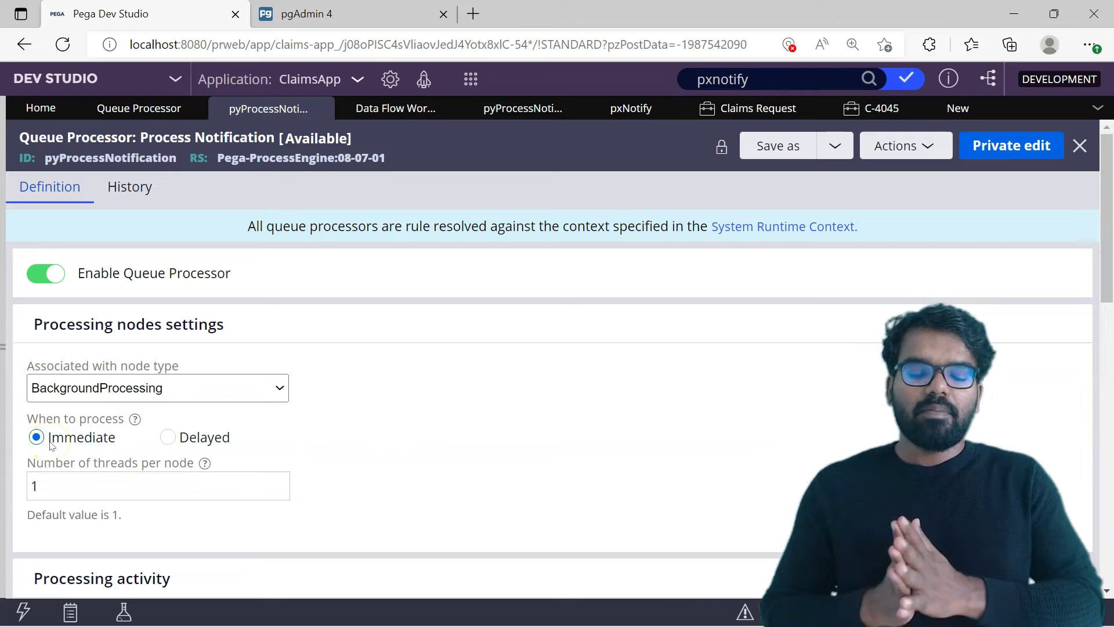
Return to the SendOnBoardingNotification queue processor rule and set its number of threads per node to 6
left_click(954, 109)
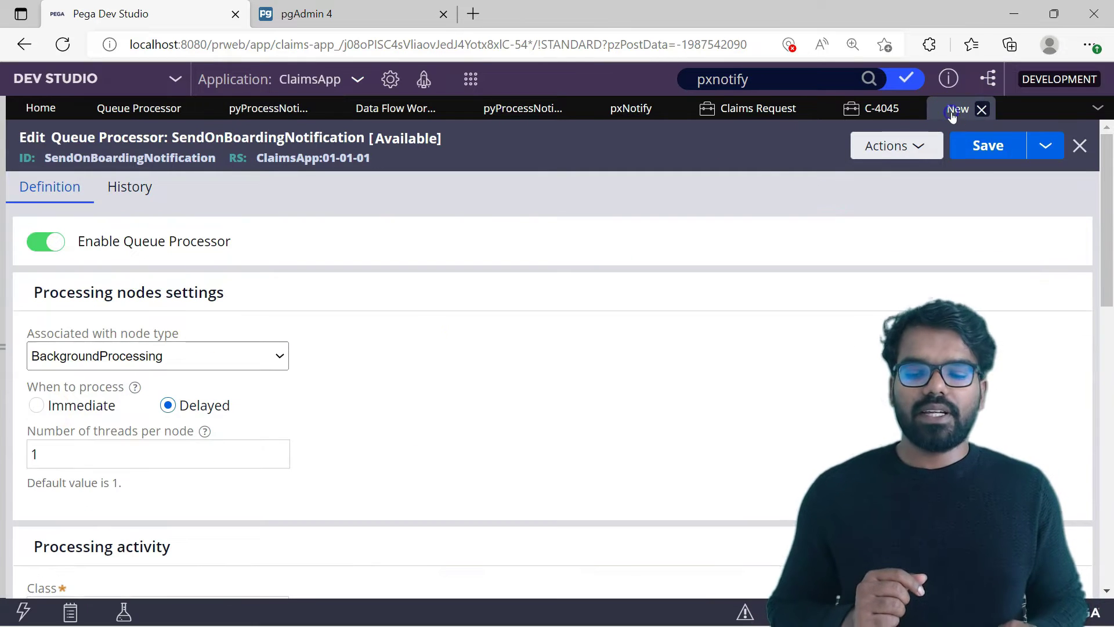
left_click(202, 457)
key("BackSpace")
type("6")
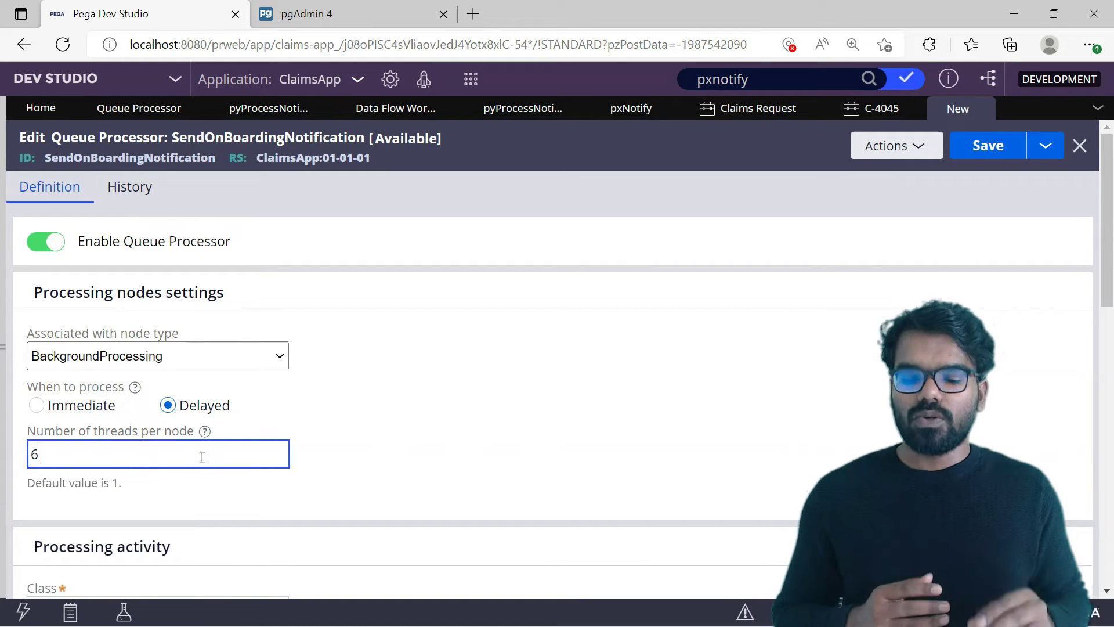
Try 3 and 20 as the number of threads per node, and restore the value to 6
key("BackSpace")
type("3")
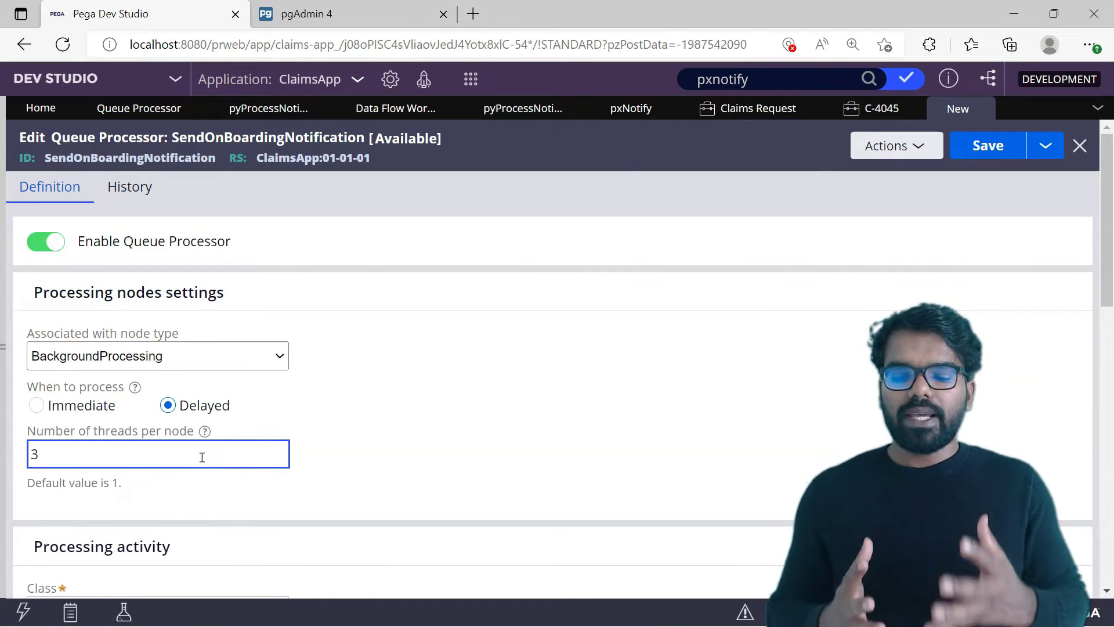
left_click(217, 453)
key("BackSpace")
type("20")
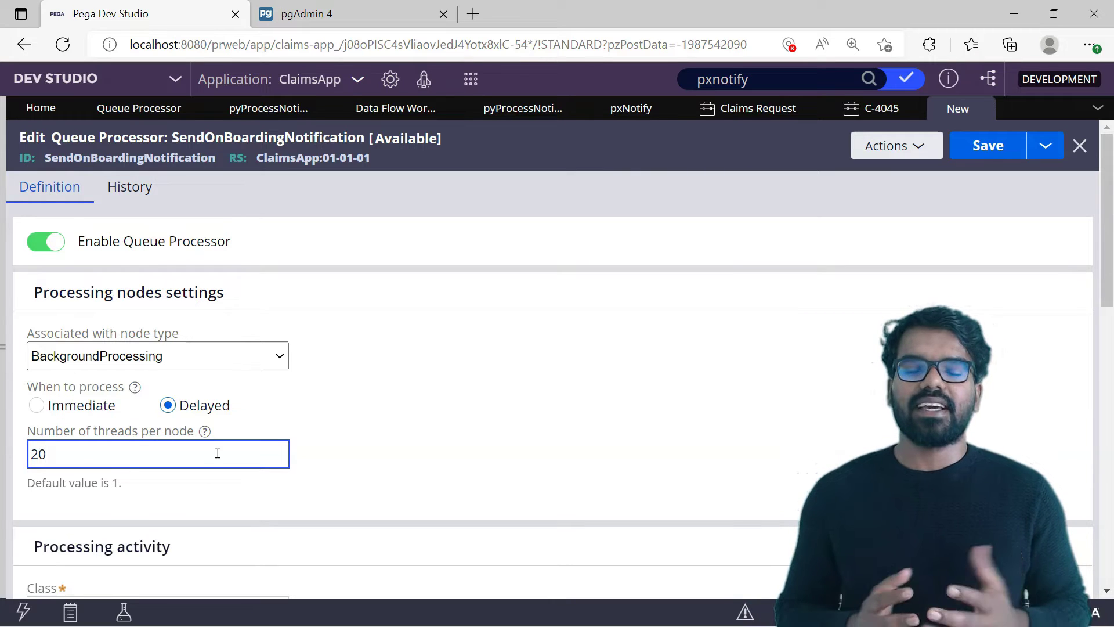
key("BackSpace")
key("BackSpace")
type("6")
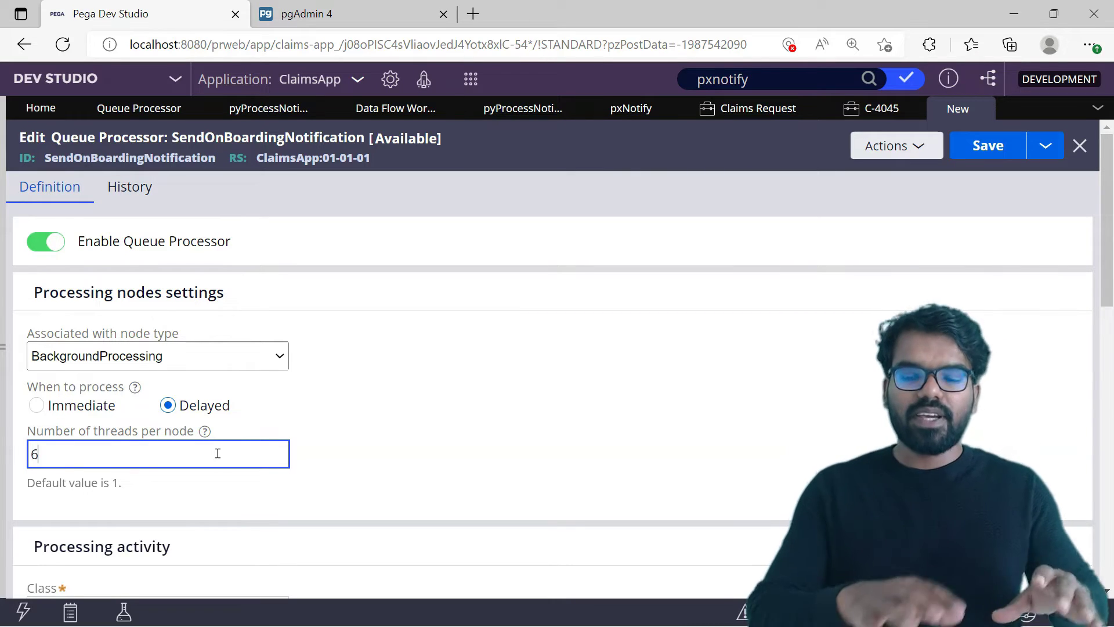
left_click(440, 418)
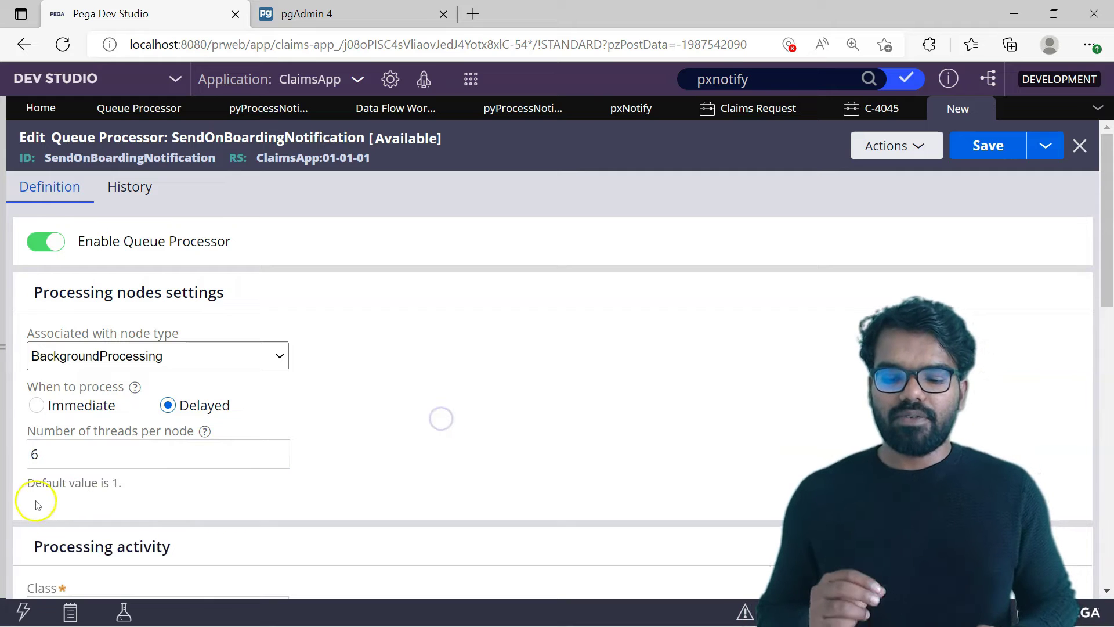
Set the processing activity's class to Alife-ClaimsApp-Work-ClaimsRequest
scroll(1105, 232, "down", 5)
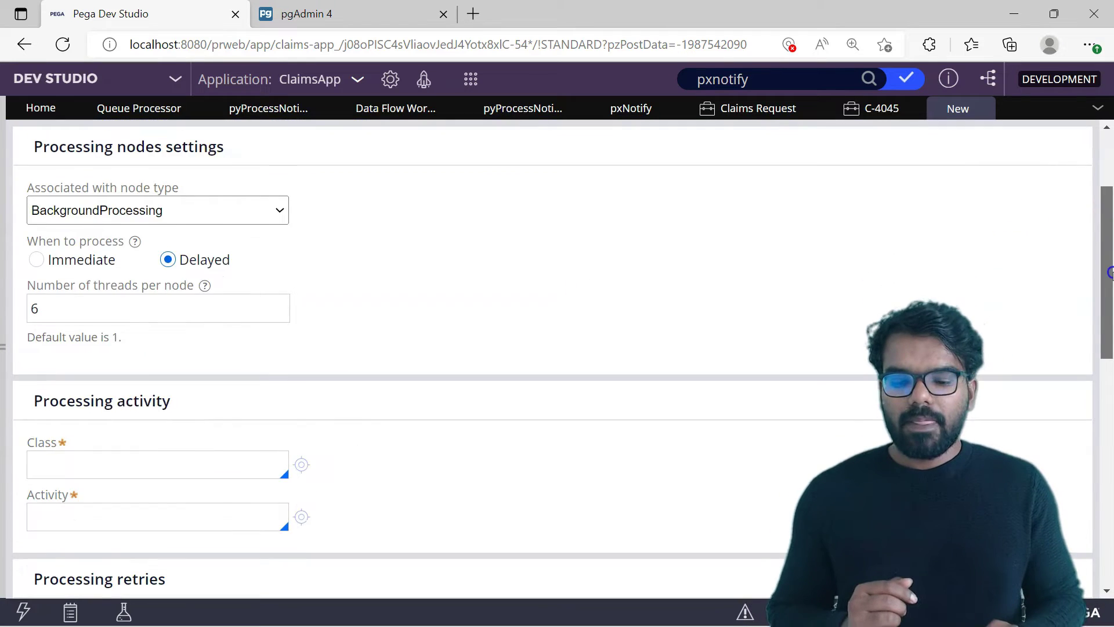
left_click(270, 323)
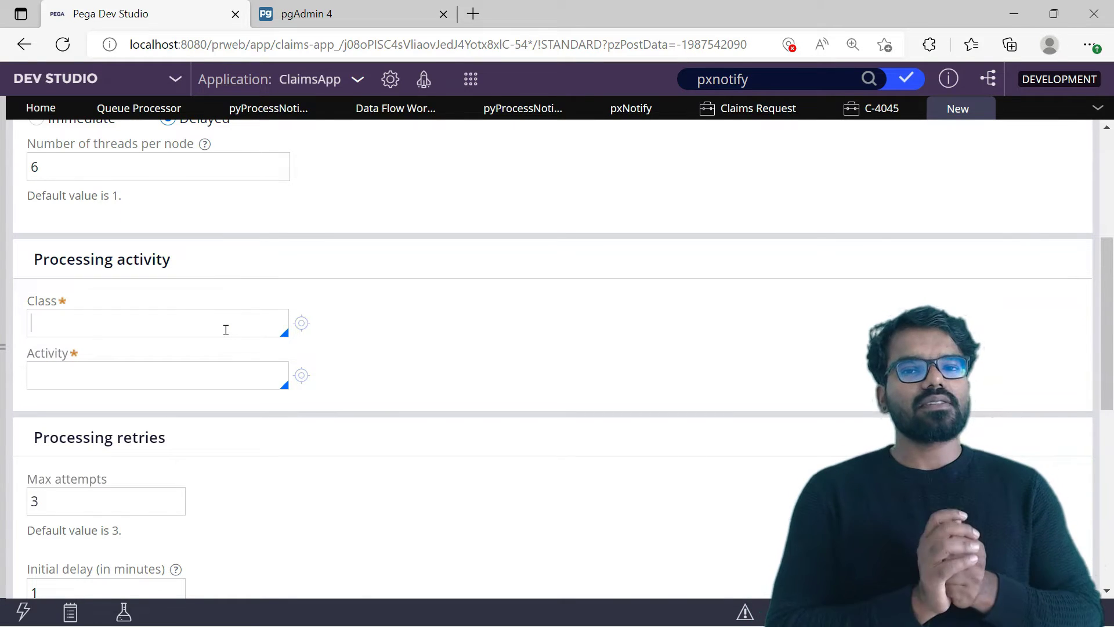
type("Alife-")
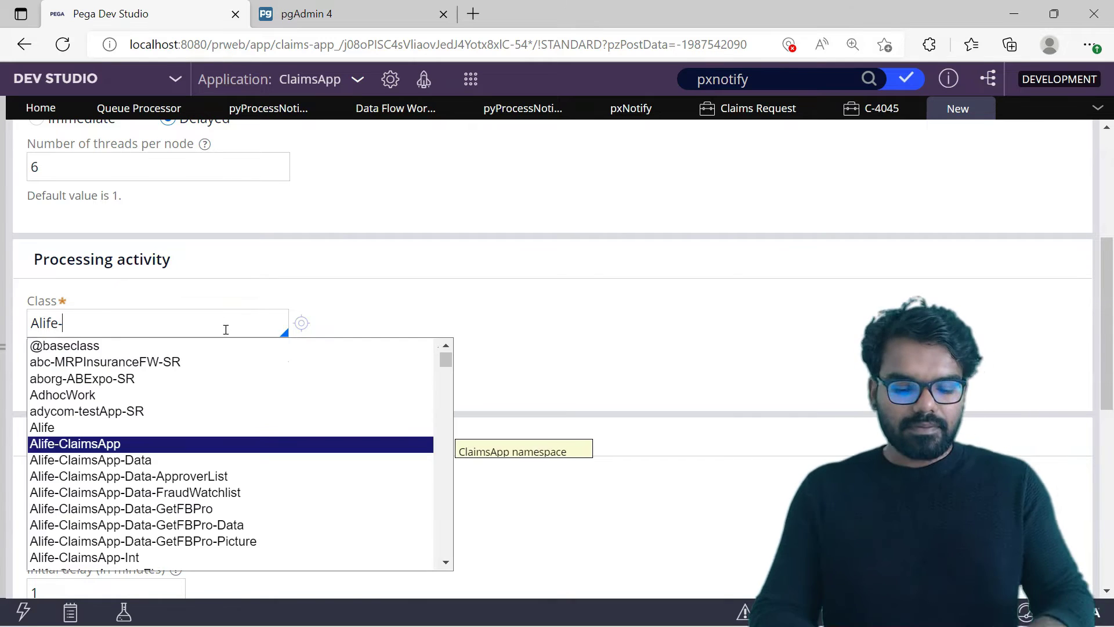
type("claimsapp-work")
left_click(174, 473)
Choose SendOnBoardingNotification as the activity that the queue processor runs
left_click(174, 377)
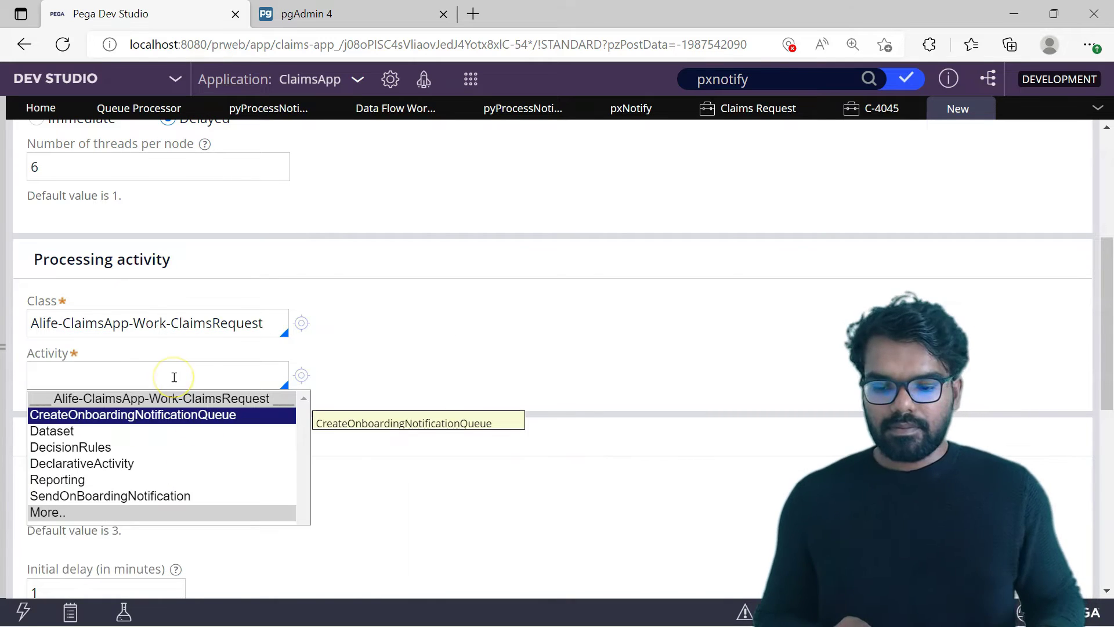
key("Down")
key("Down")
key("Down")
key("Down")
key("Down")
key("Return")
Open the SendOnBoardingNotification activity, examine its Log-Message step and parameters, and close the activity
left_click(302, 375)
left_click(257, 344)
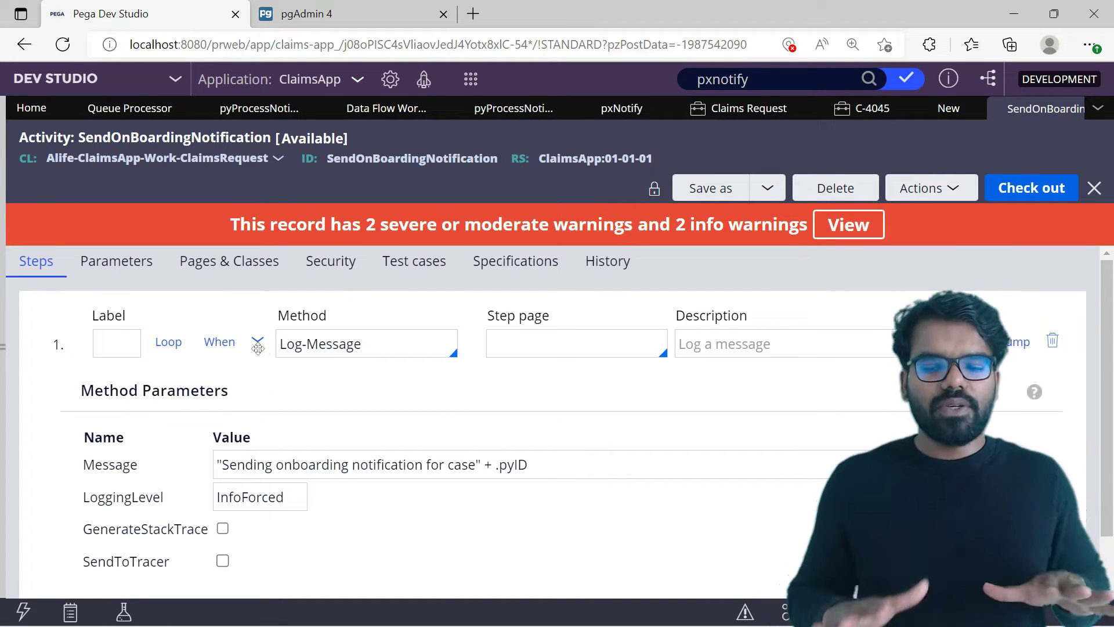
left_click(1092, 190)
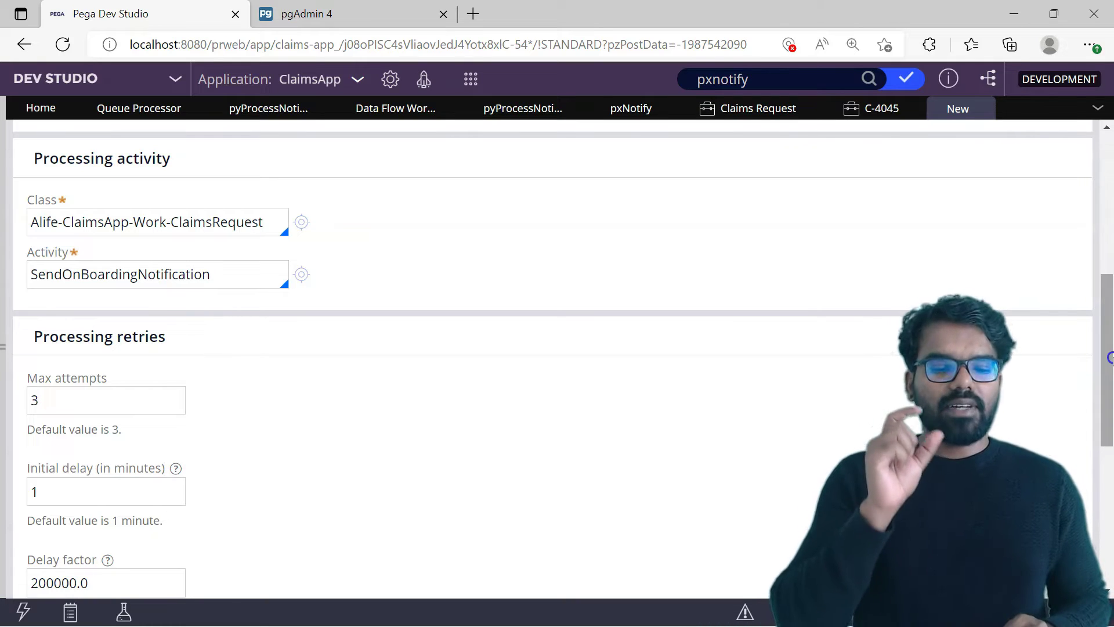
Review the queue processor's processing retries and its alerts and health check configuration, leaving the default values
scroll(1110, 358, "down", 1)
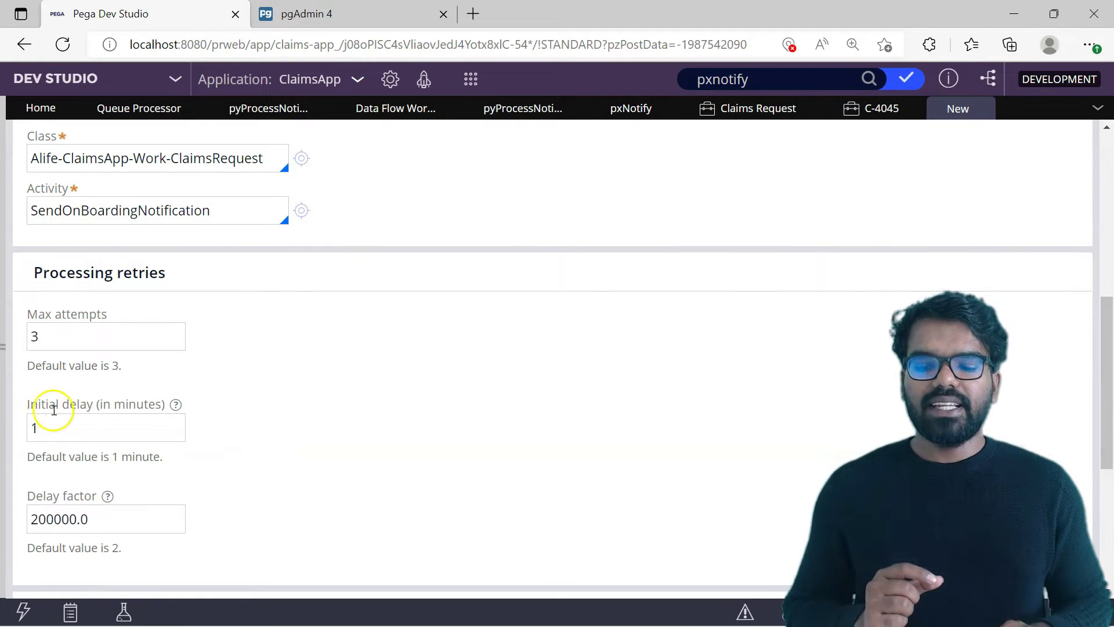
left_click(487, 373)
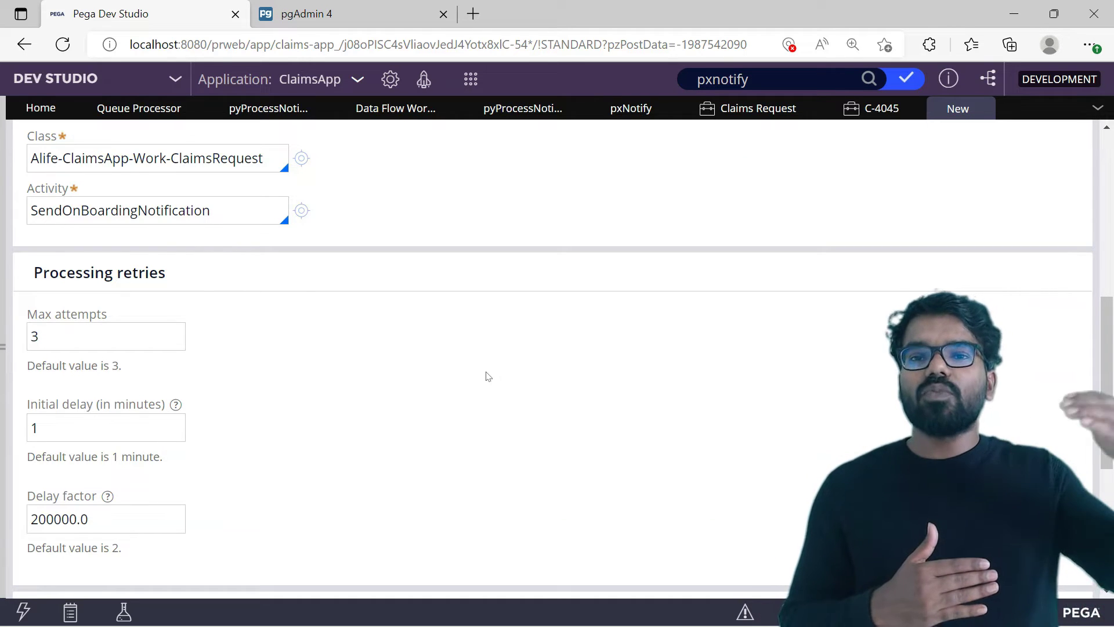
scroll(1070, 458, "down", 5)
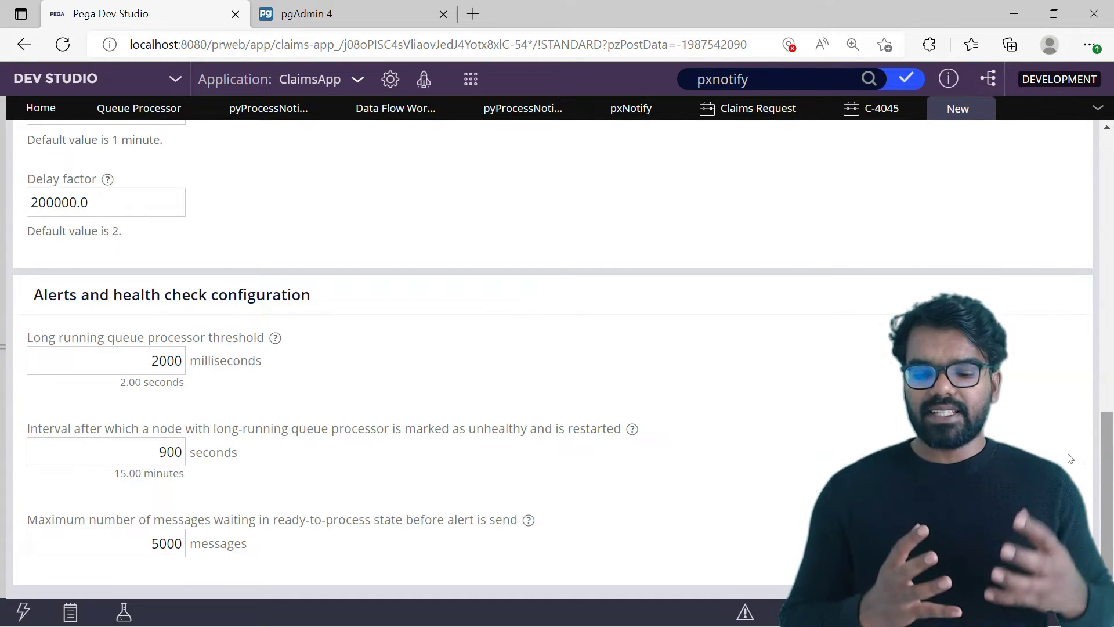
left_click(168, 362)
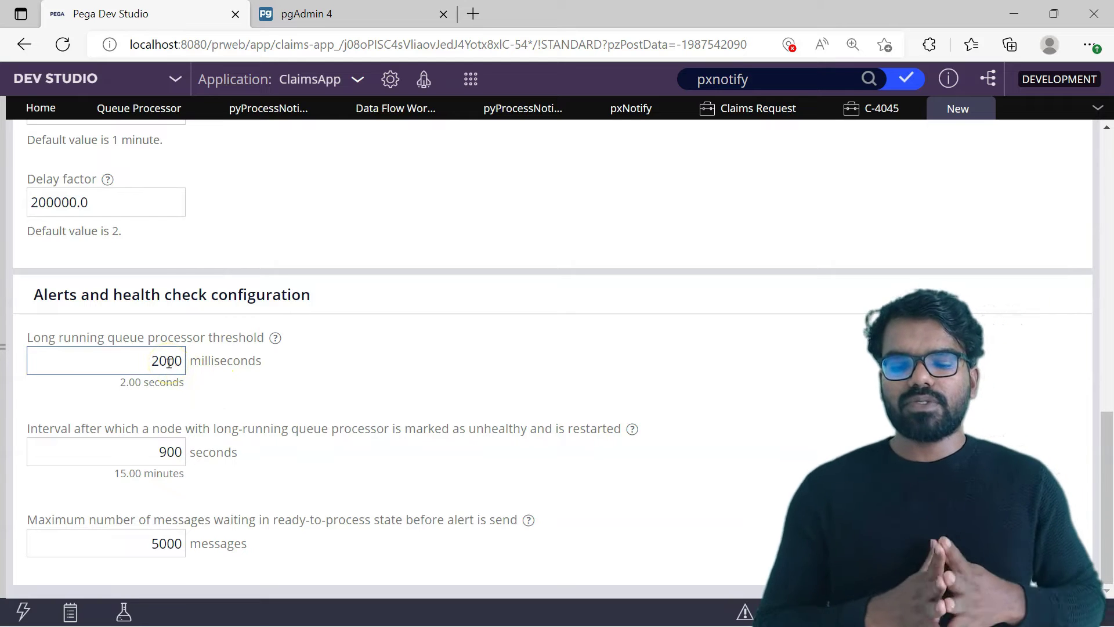
left_click(221, 360)
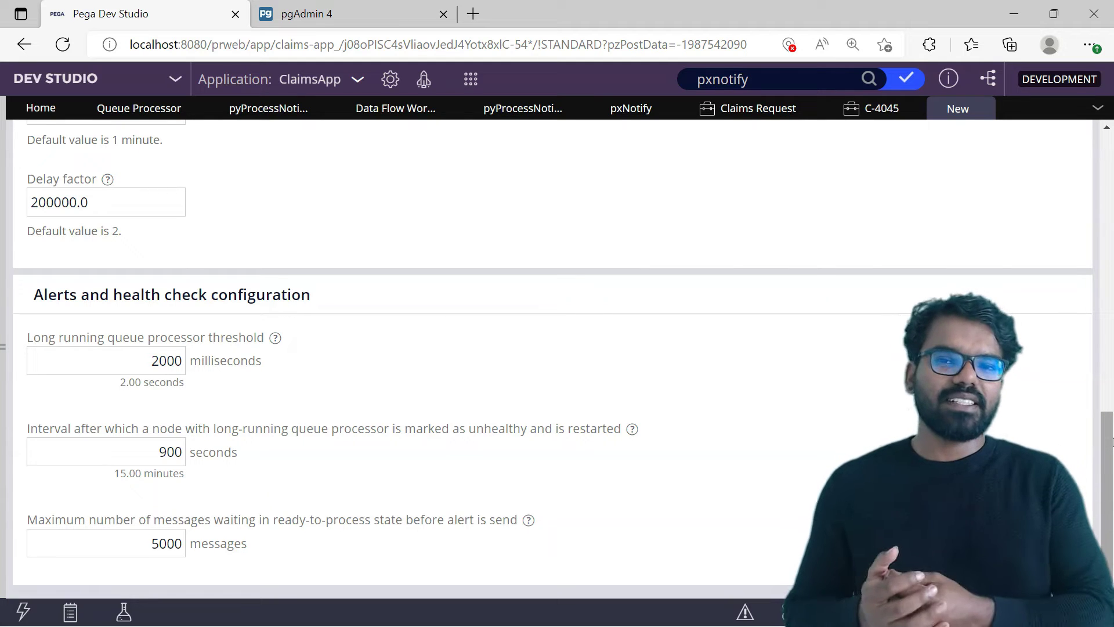
Save the SendOnBoardingNotification queue processor rule
left_click_drag(1109, 439, 1108, 154)
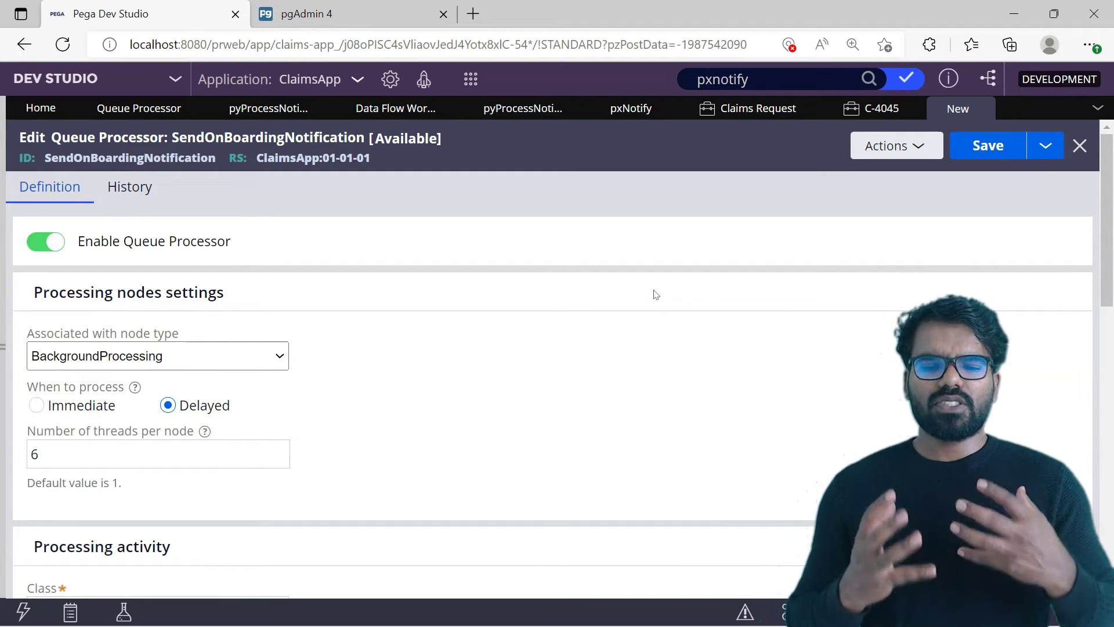
left_click(974, 148)
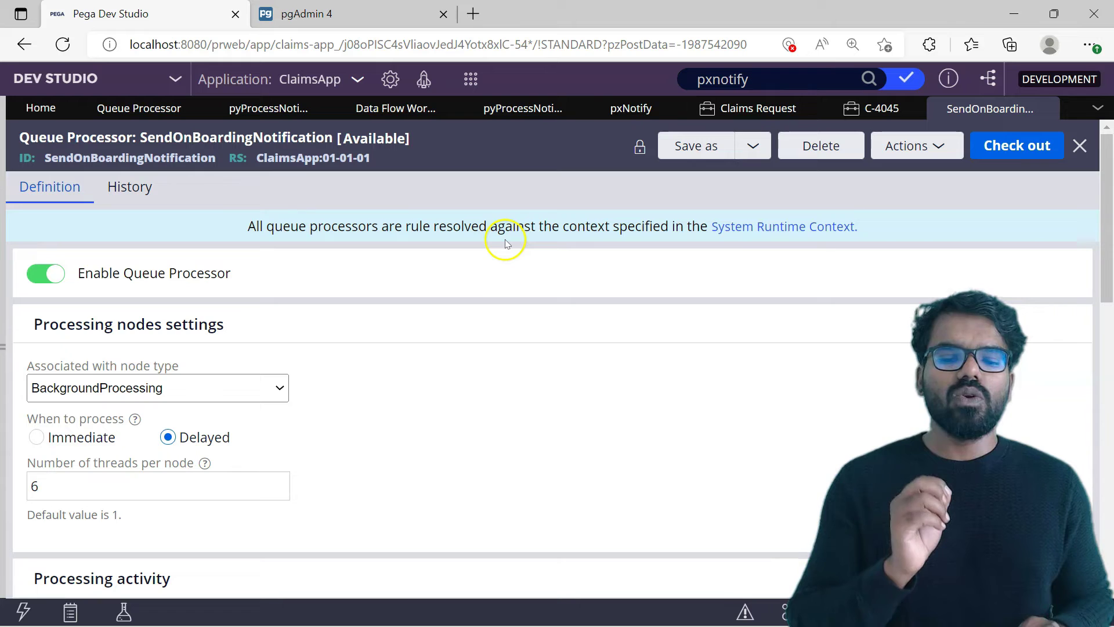
Open the System Runtime Context, review its applications and the requestor types, and return to the queue processor rule
left_click(767, 233)
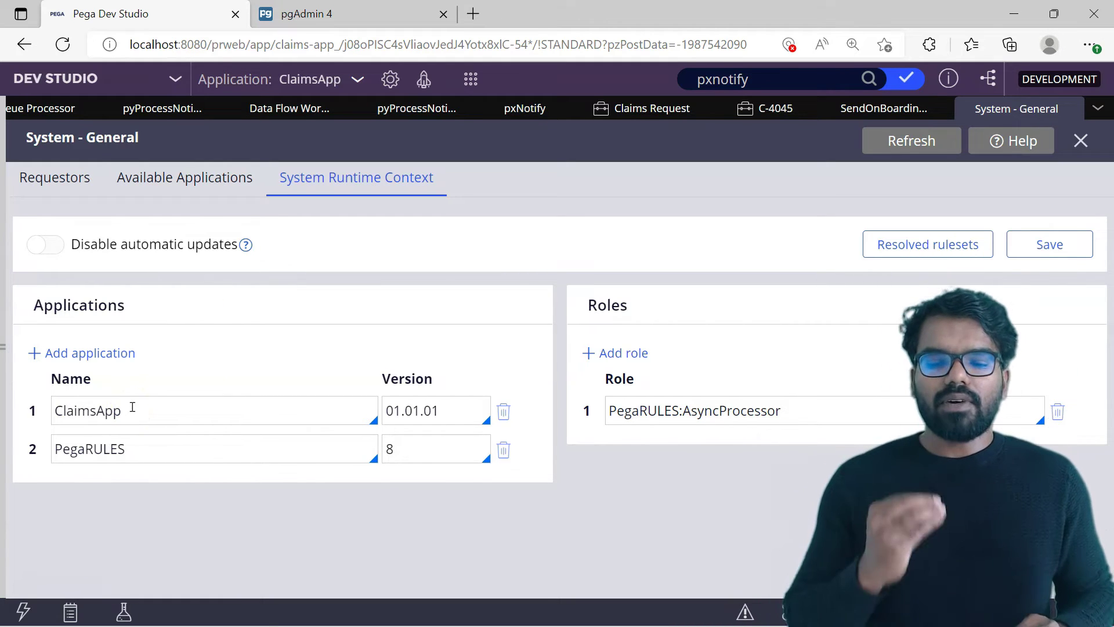
left_click(70, 411)
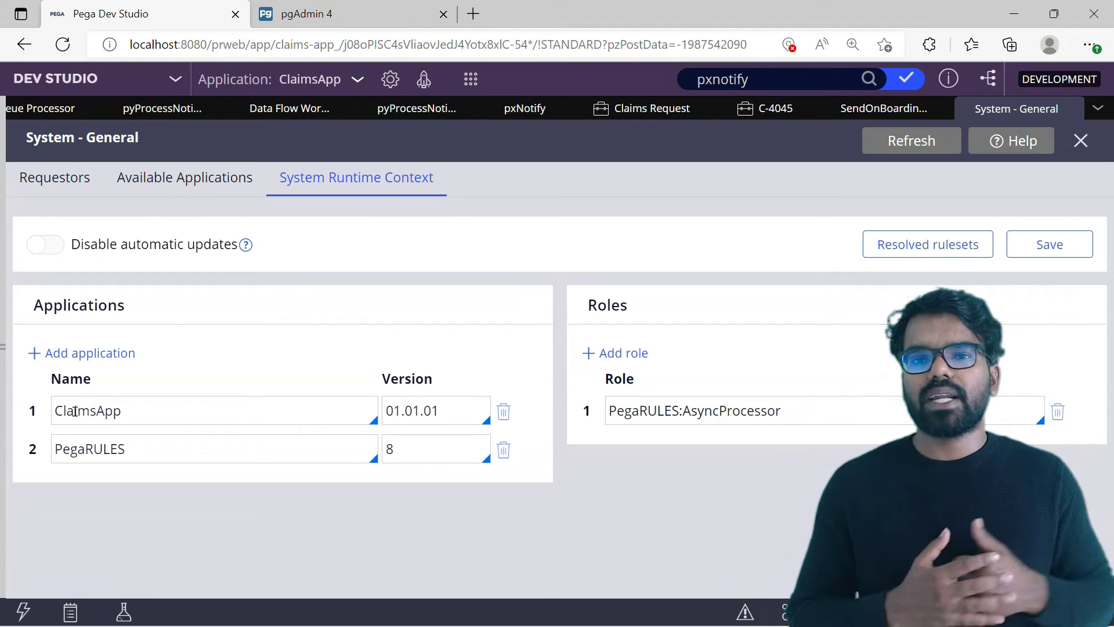
left_click(100, 410)
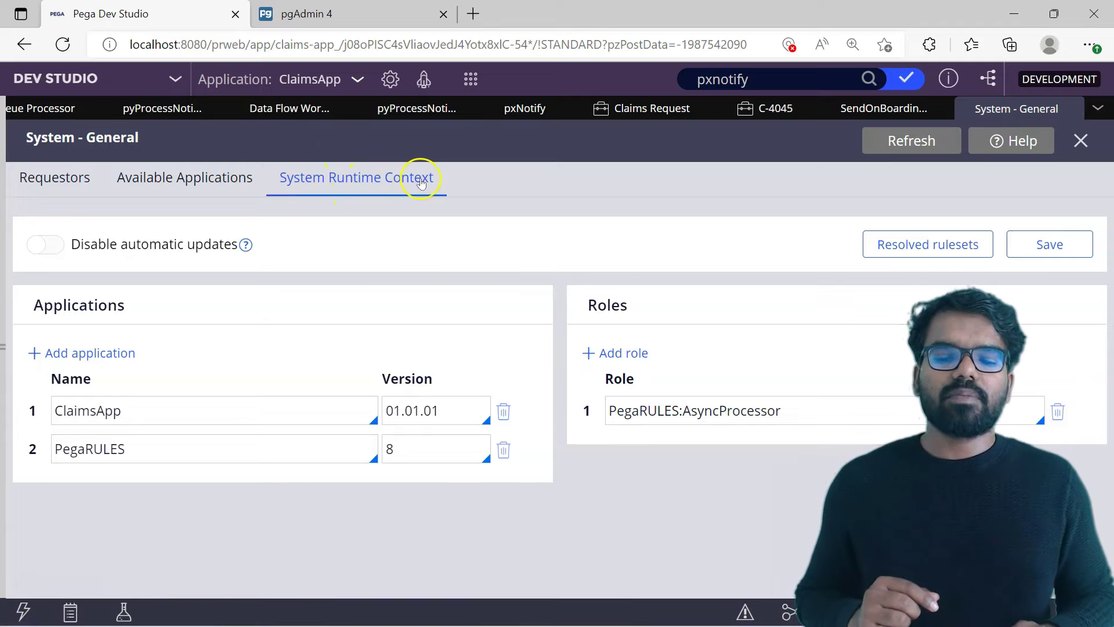
left_click(84, 158)
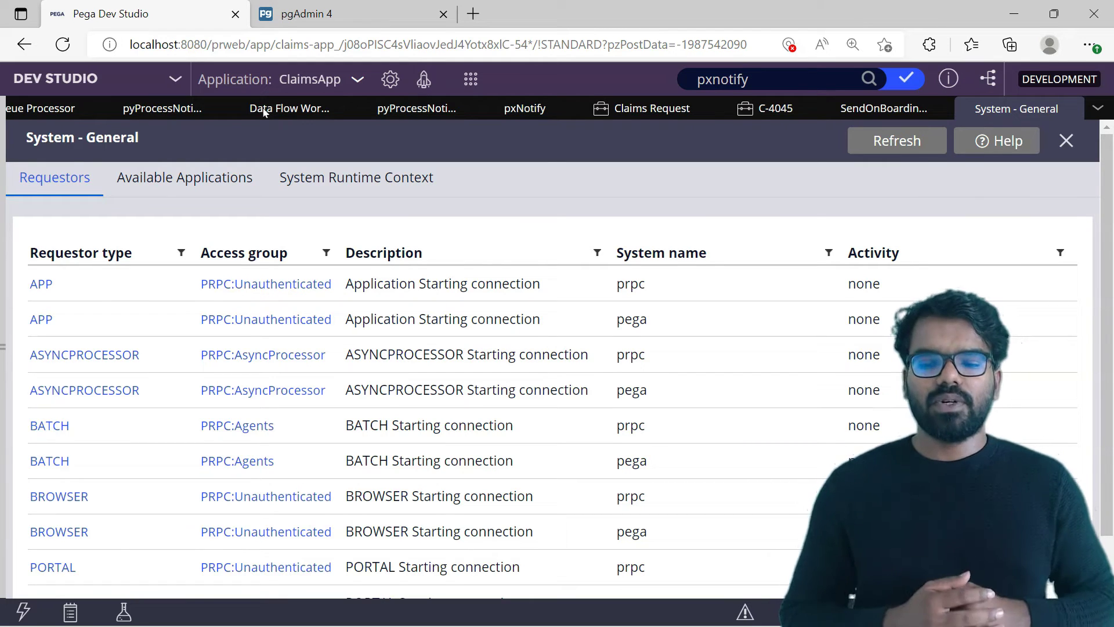
left_click(887, 116)
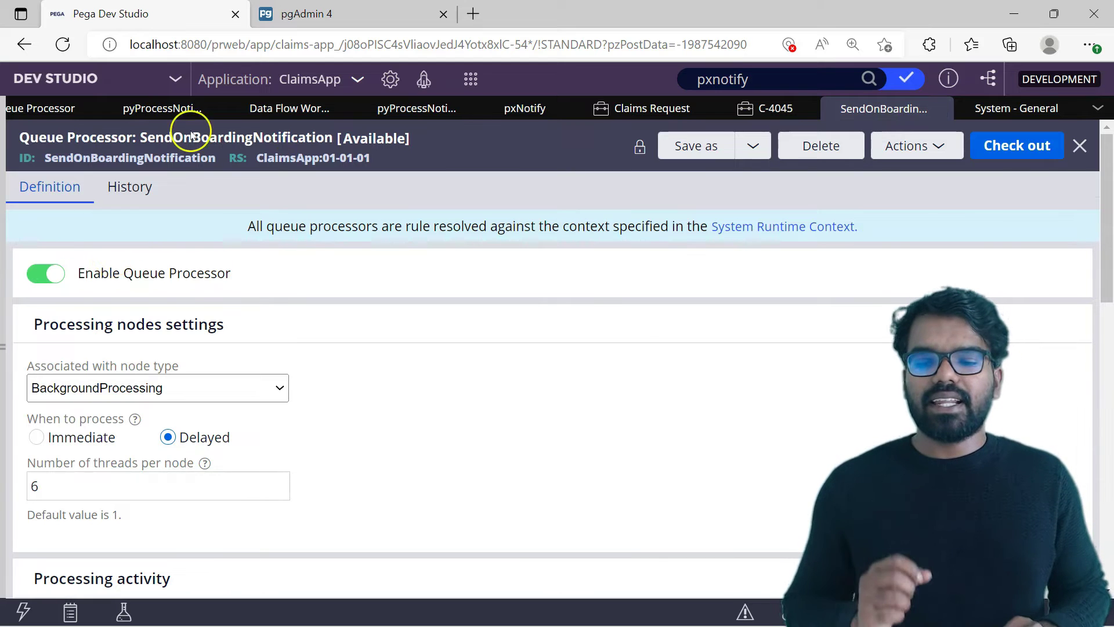
Switch to Admin Studio, list the queue processors and examine the columns of the SendOnBoardingNotification row
left_click(174, 79)
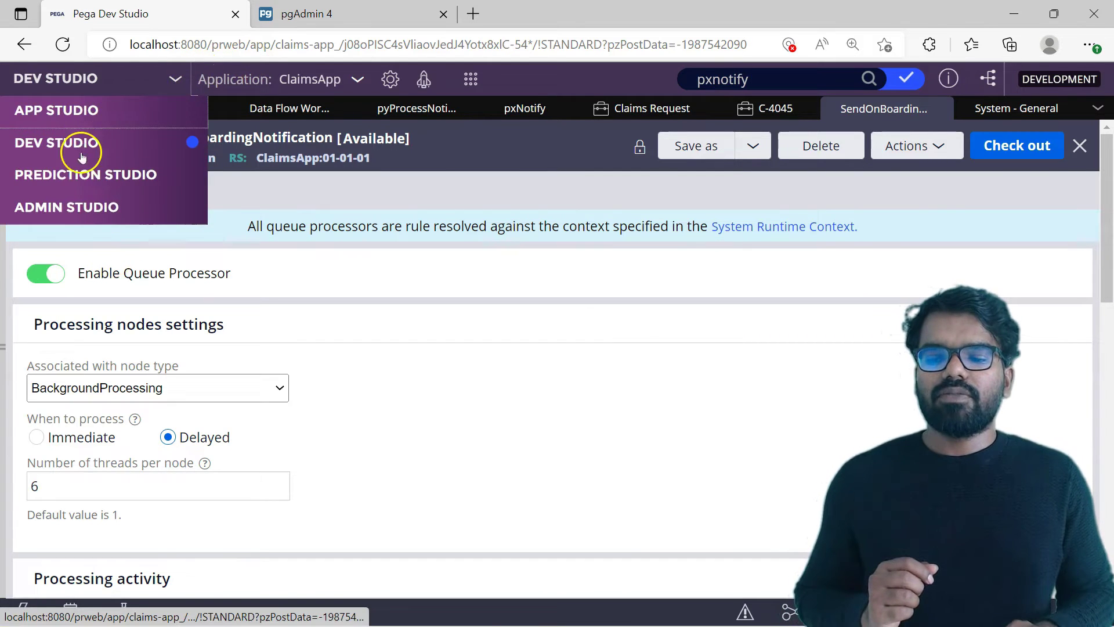
left_click(82, 207)
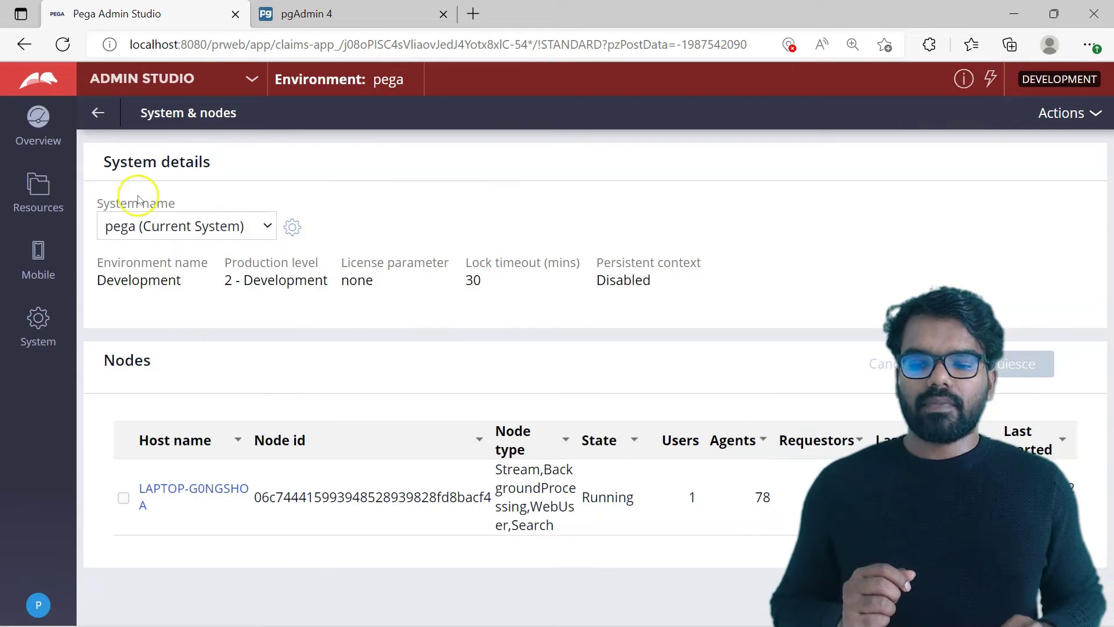
left_click(39, 192)
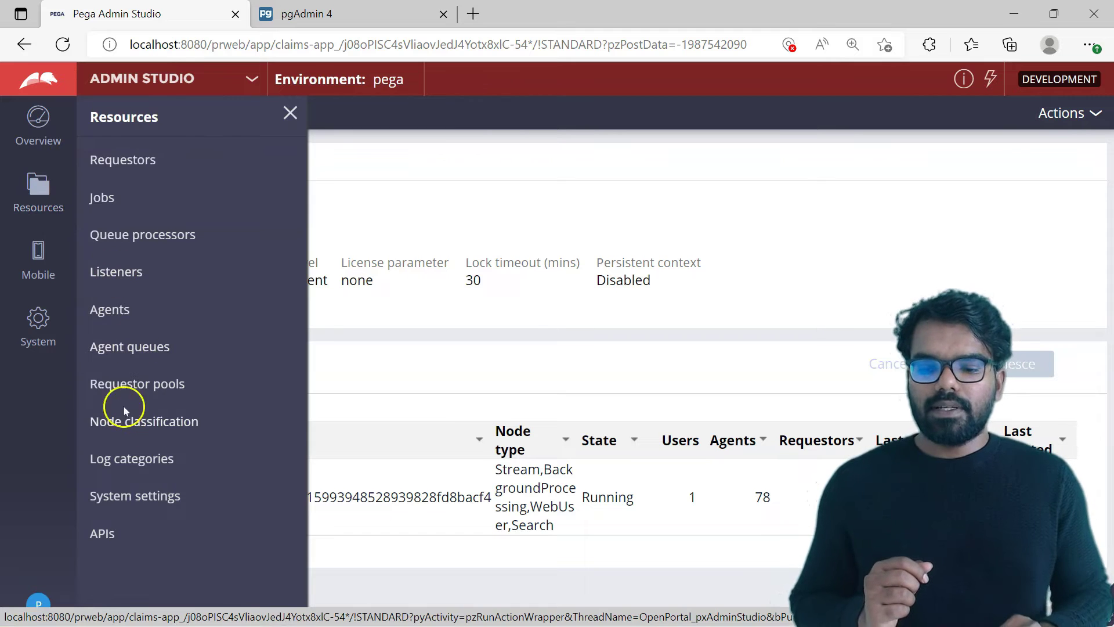
left_click(139, 237)
scroll(1105, 248, "down", 3)
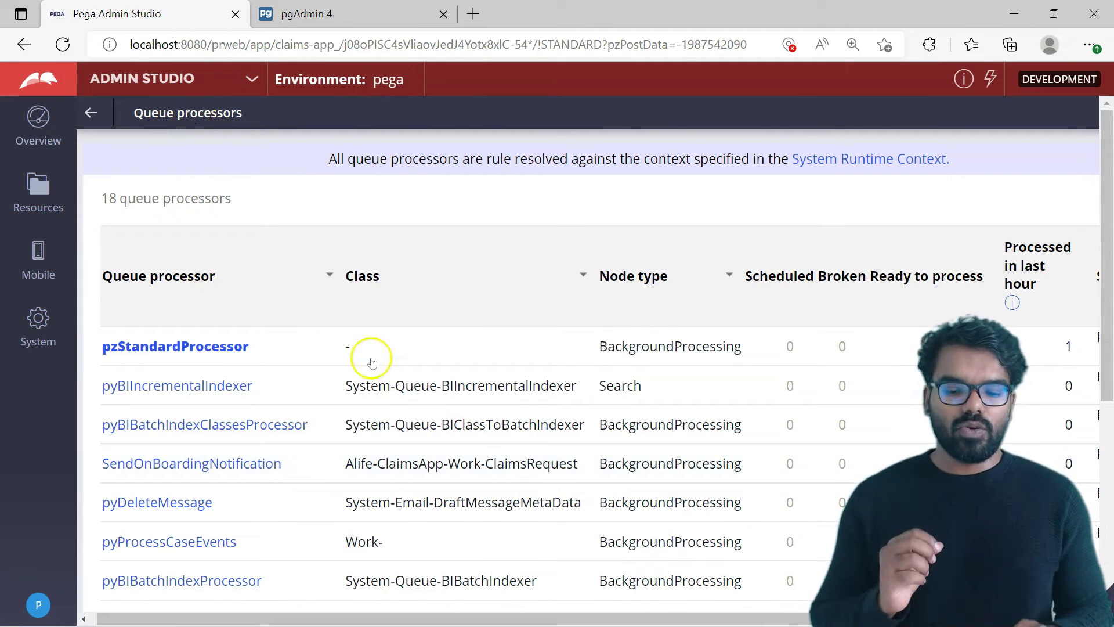
left_click_drag(428, 619, 535, 619)
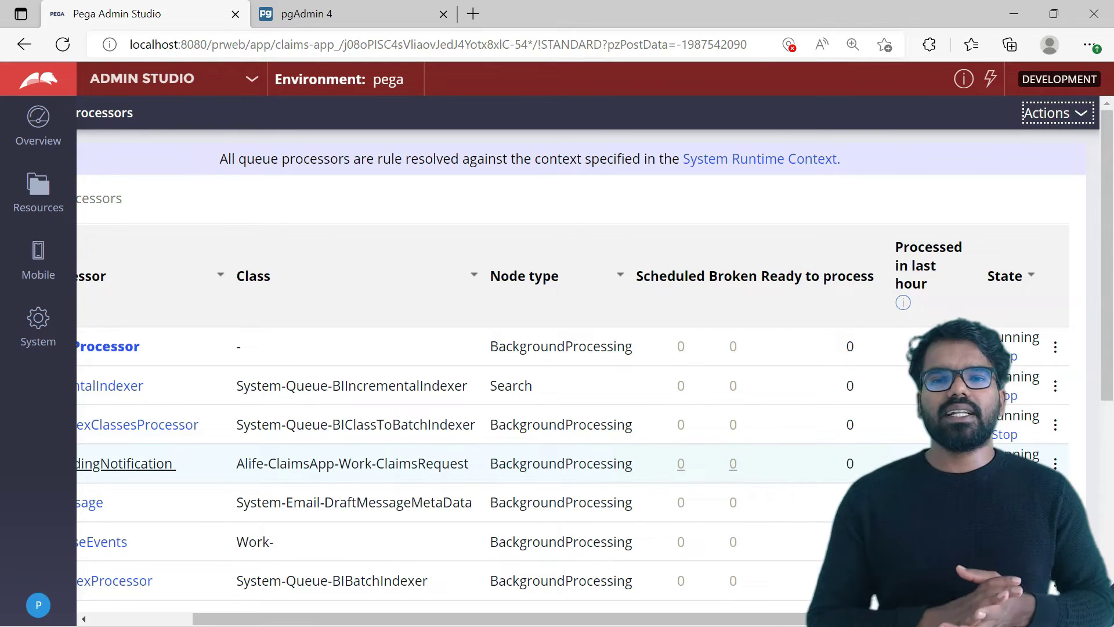
Switch to File Explorer, open the kafka-data folder in tomcat and examine the SENDONBOARDINGNOTIFICATION partition folders
left_click(575, 520)
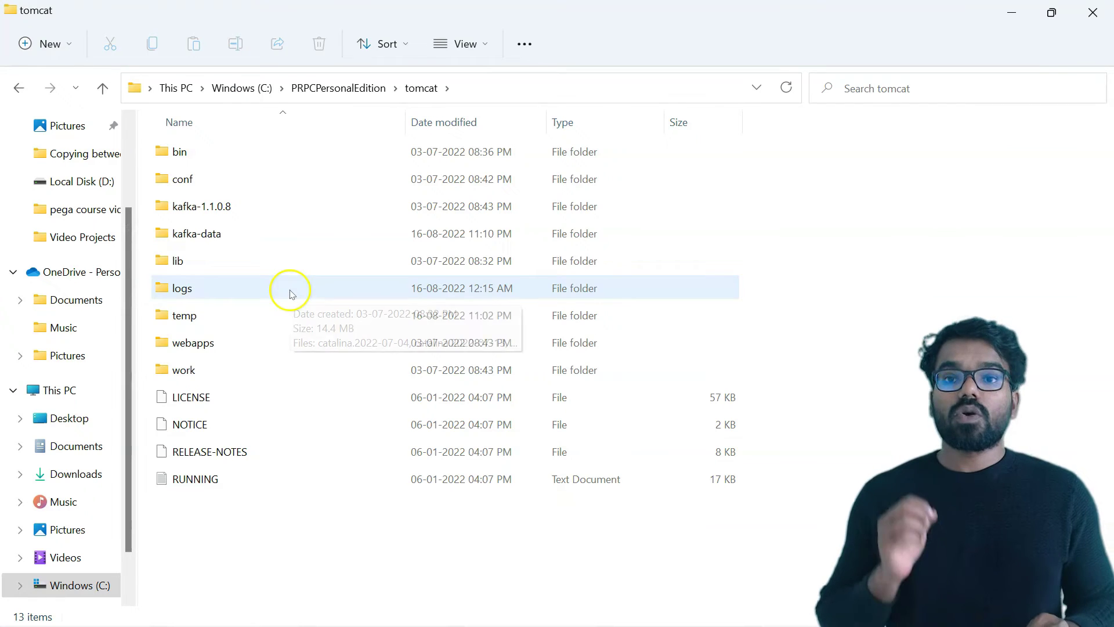
double_click(235, 238)
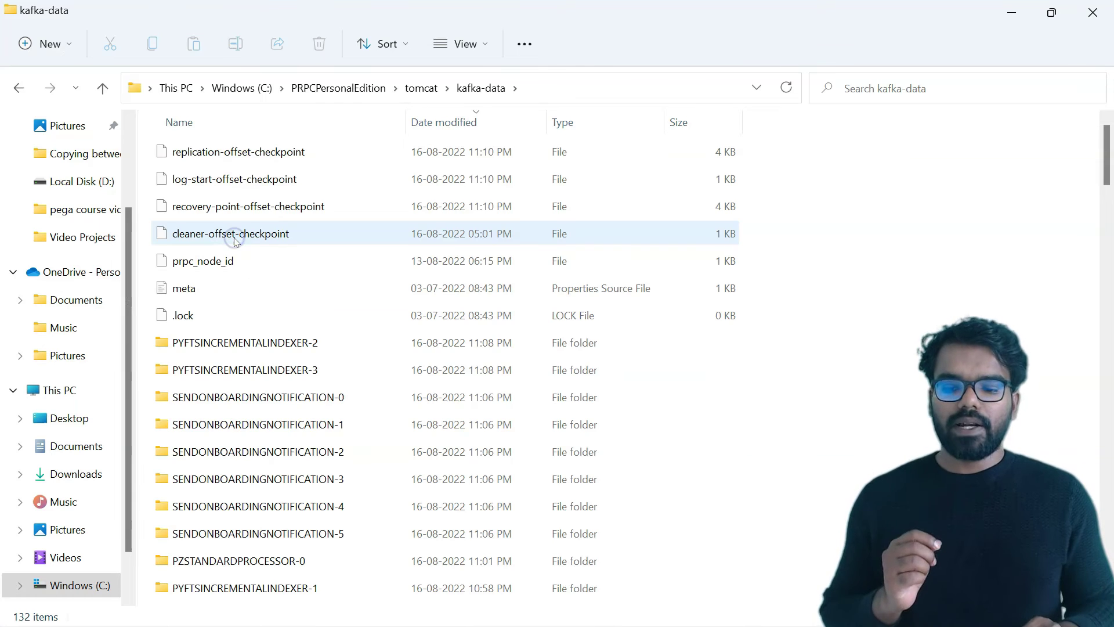
mouse_move(304, 405)
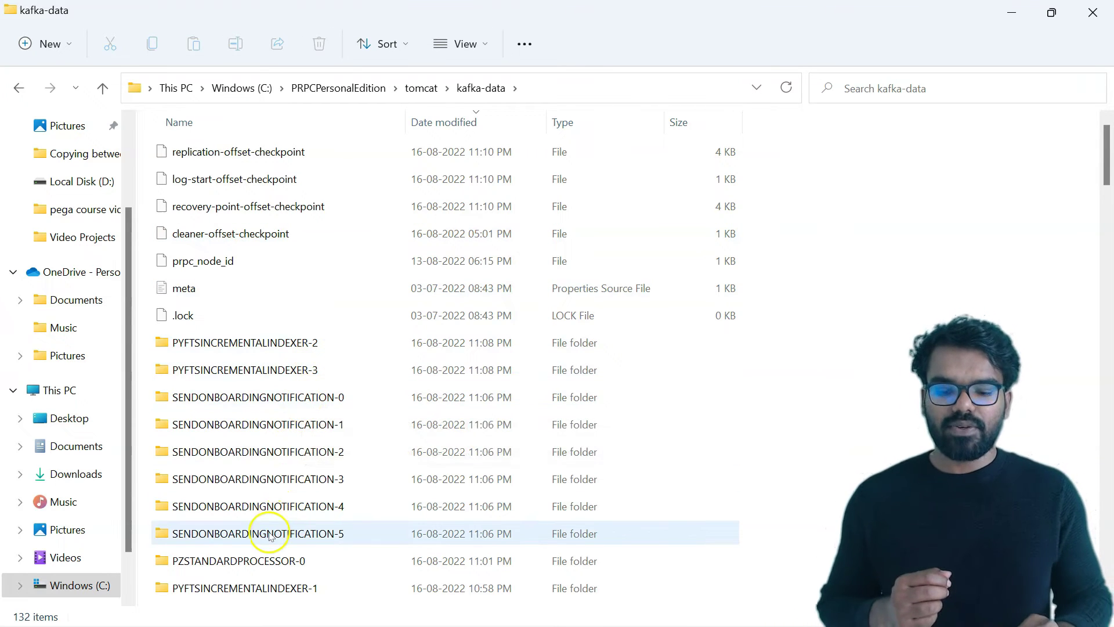
left_click(307, 406)
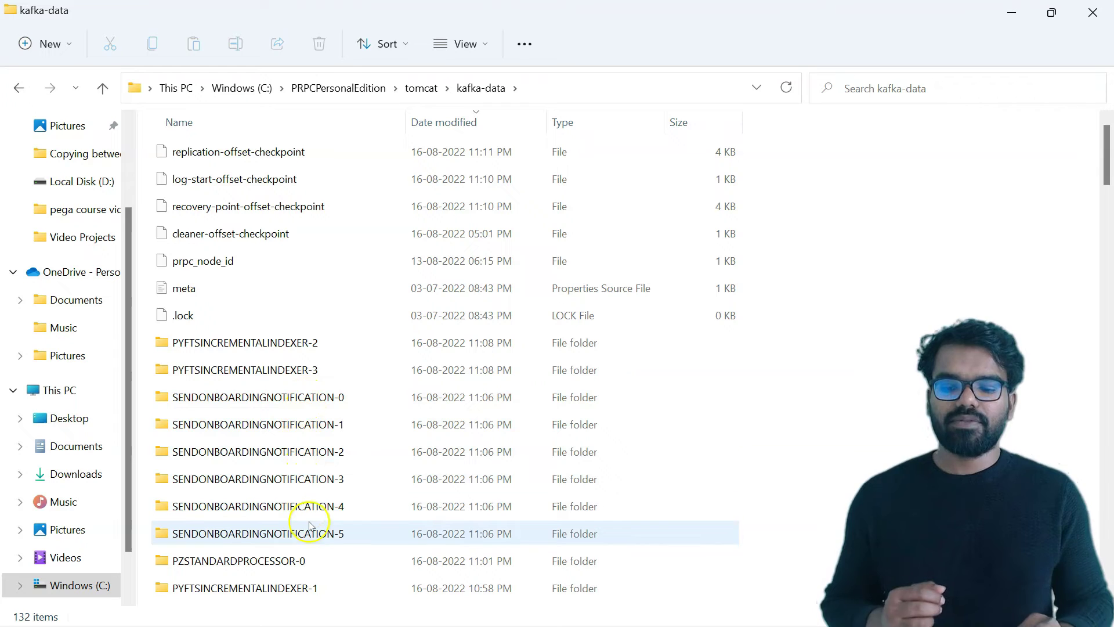
mouse_move(310, 526)
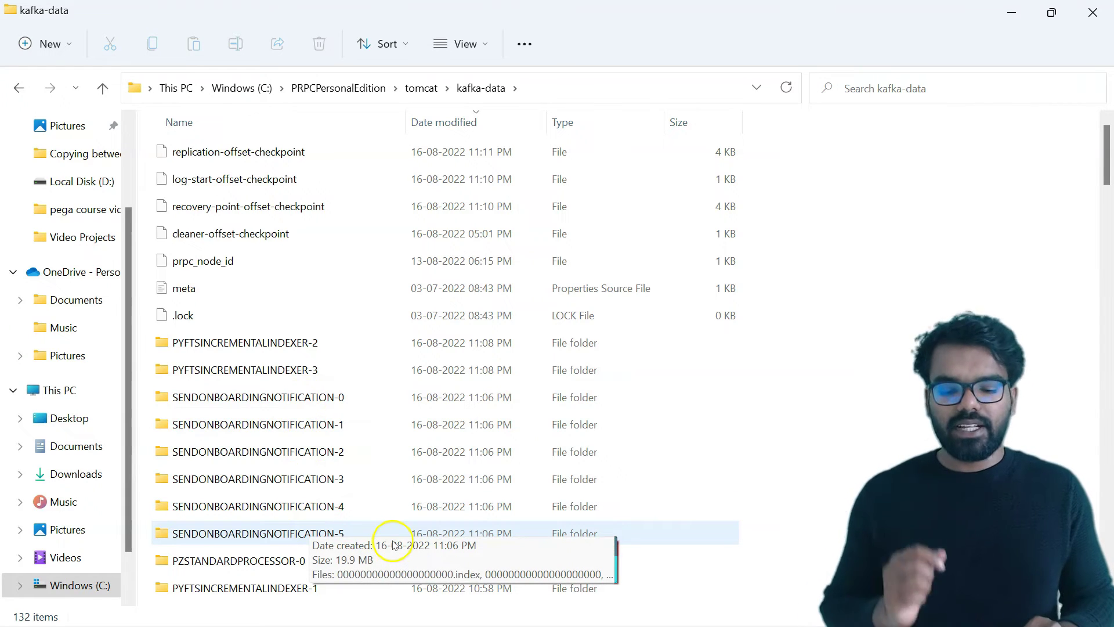
Switch to Dev Studio, list the Pega-DM-DDF-Work instances and open the SendOnBoardingNotification data flow run to examine its status and progress
left_click(183, 192)
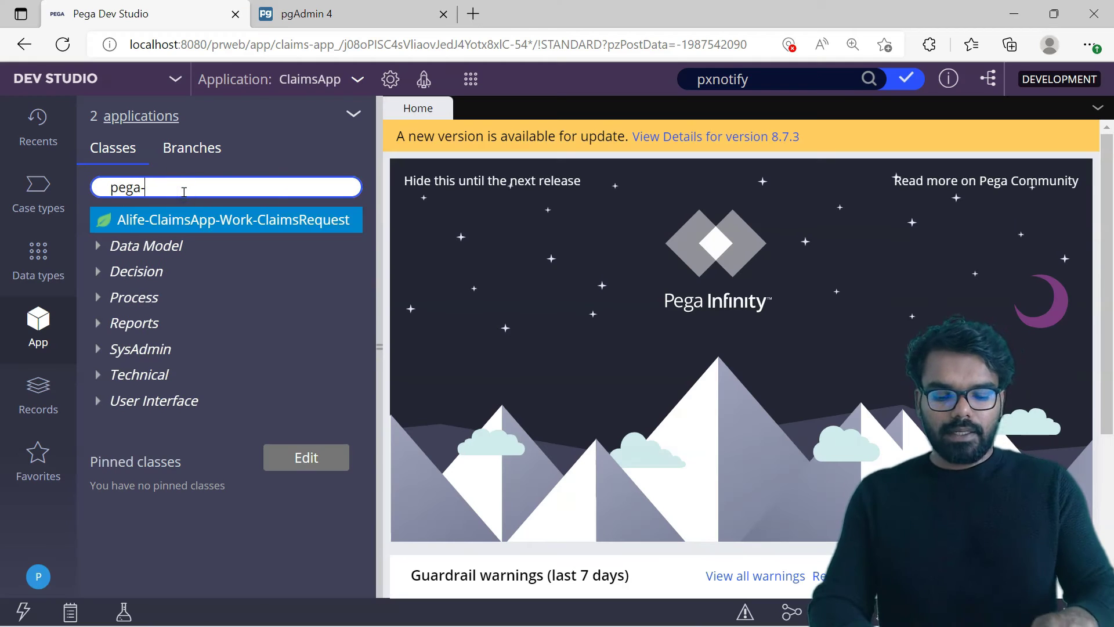
type("-dm")
left_click(185, 227)
left_click(222, 221)
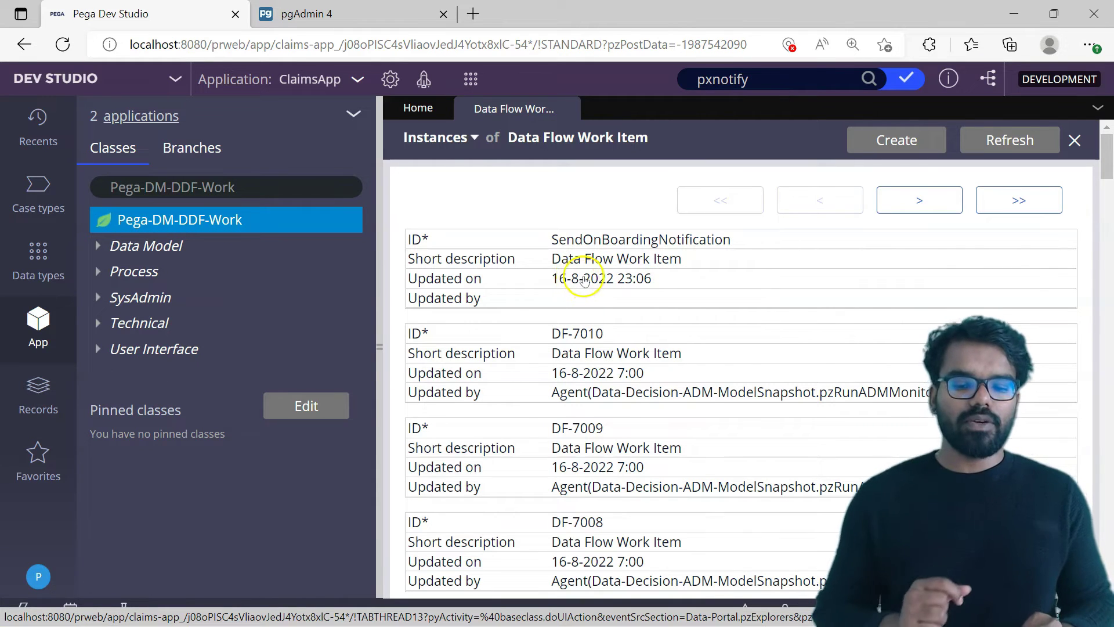
left_click(582, 278)
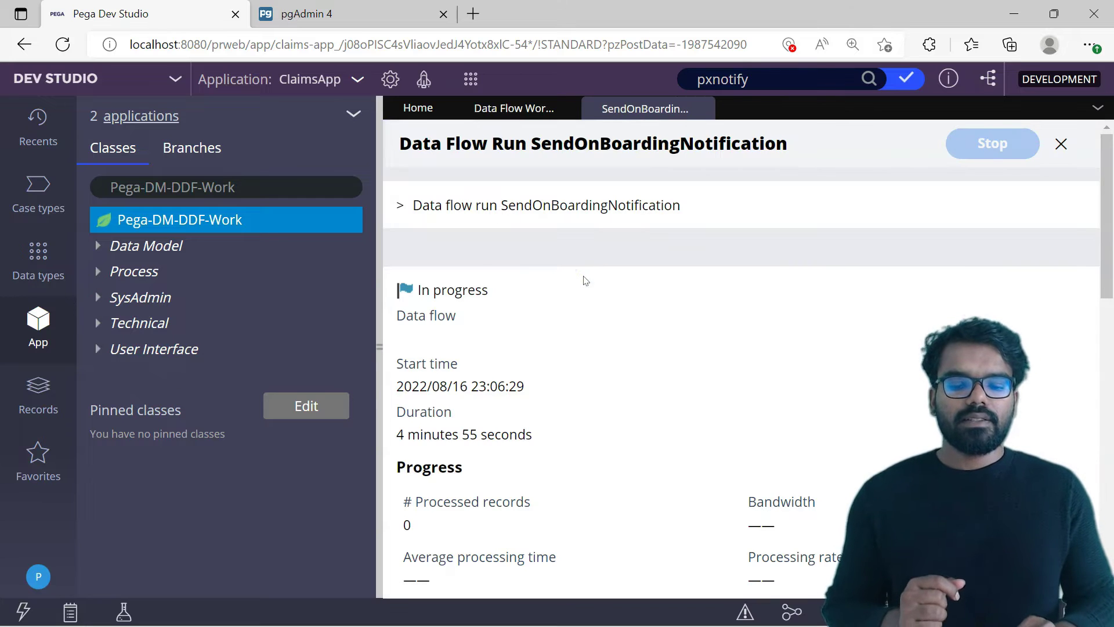
left_click(378, 326)
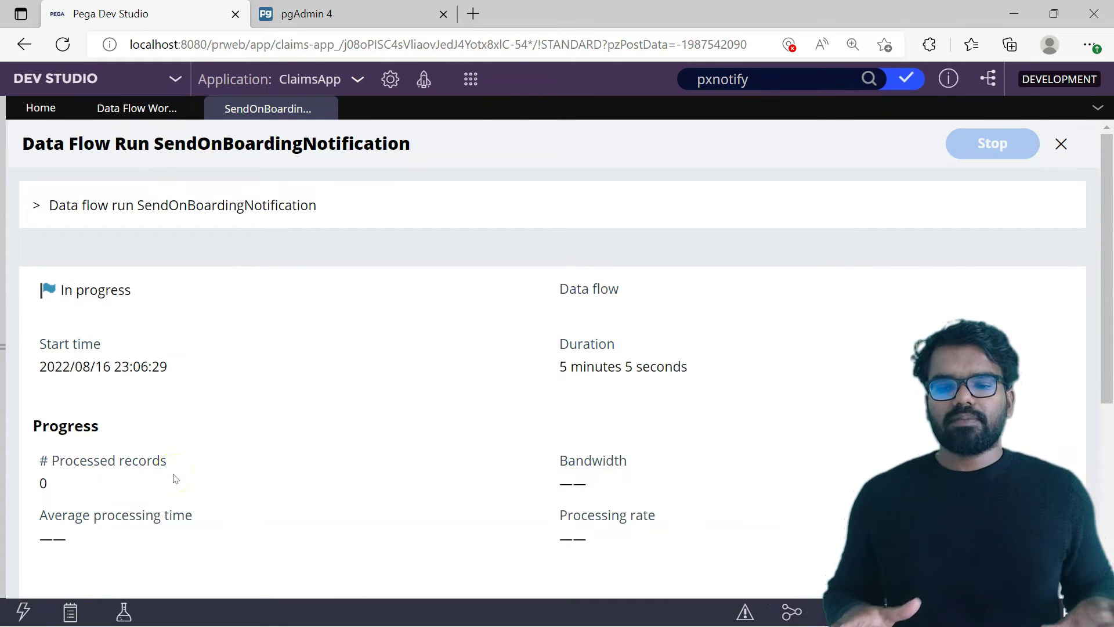
Copy the data flow run's name and query data.pr_data_decision_df_part in pgAdmin for pxworkid='SendOnBoardingNotification'
double_click(216, 203)
key("ctrl+c")
key("ctrl+Tab")
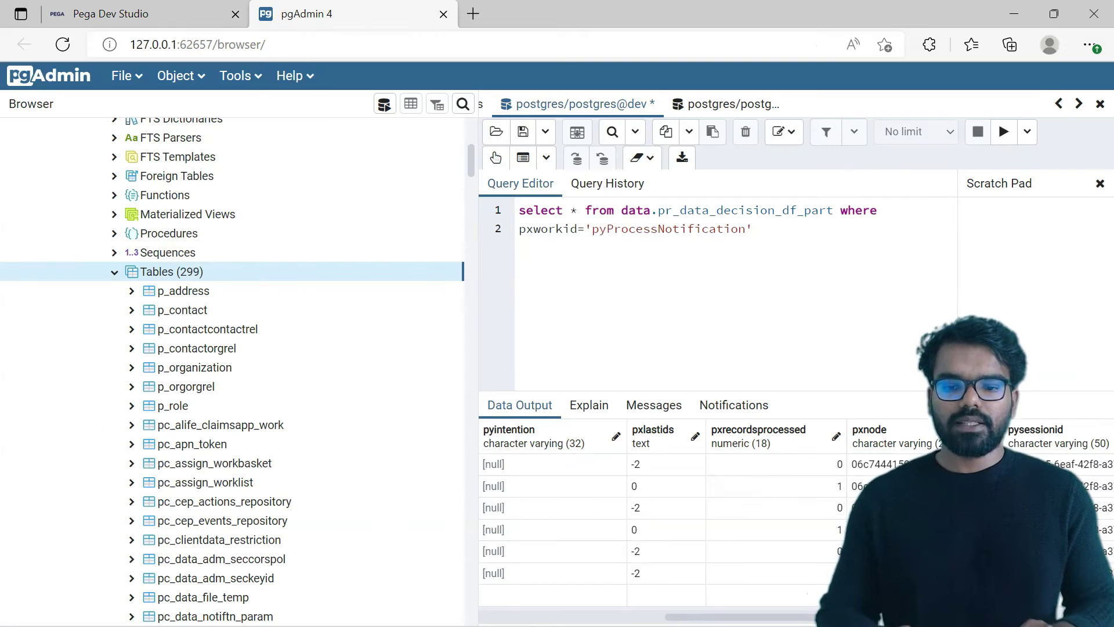
double_click(677, 229)
key("ctrl+v")
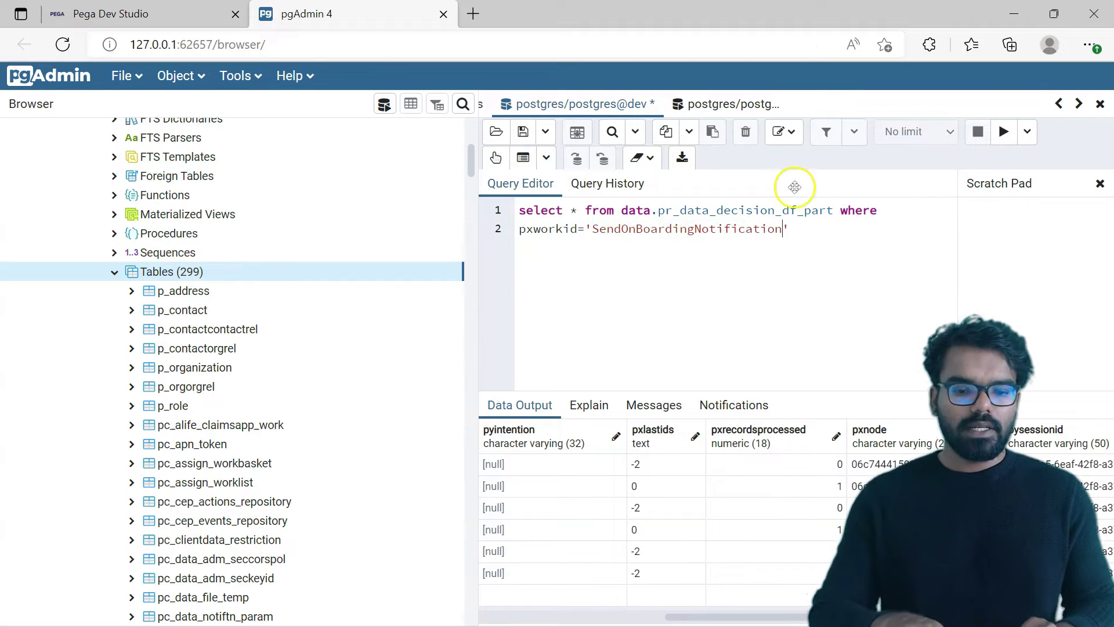
left_click(1003, 132)
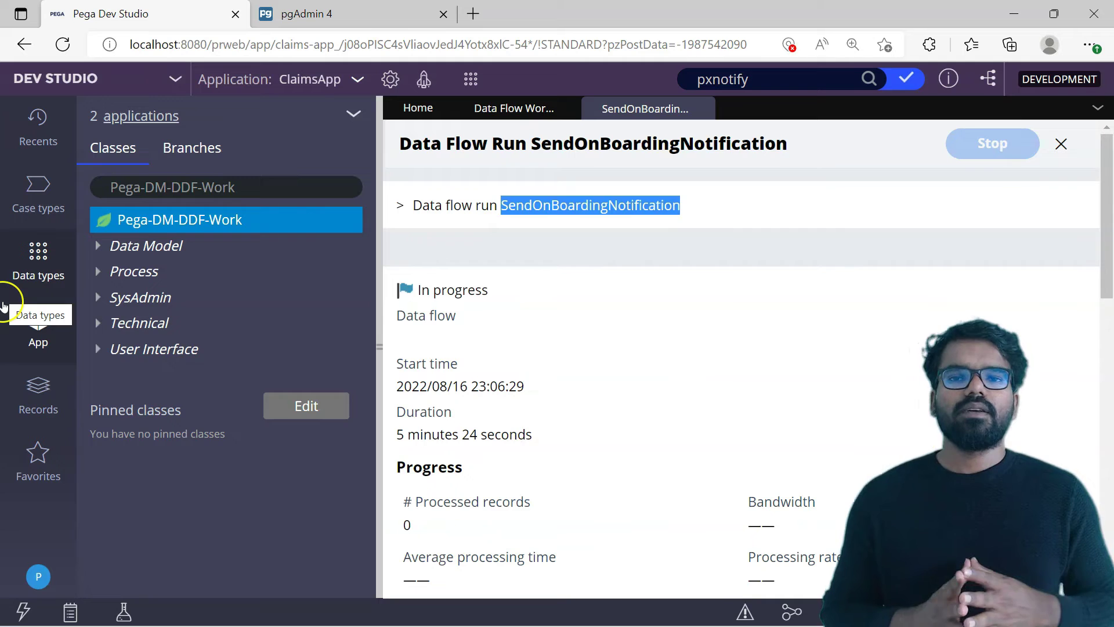
Return to Dev Studio and open the CreateOnboardingNotificationQueue activity from the Technical activity records, with the explorer collapsed
left_click(5, 303)
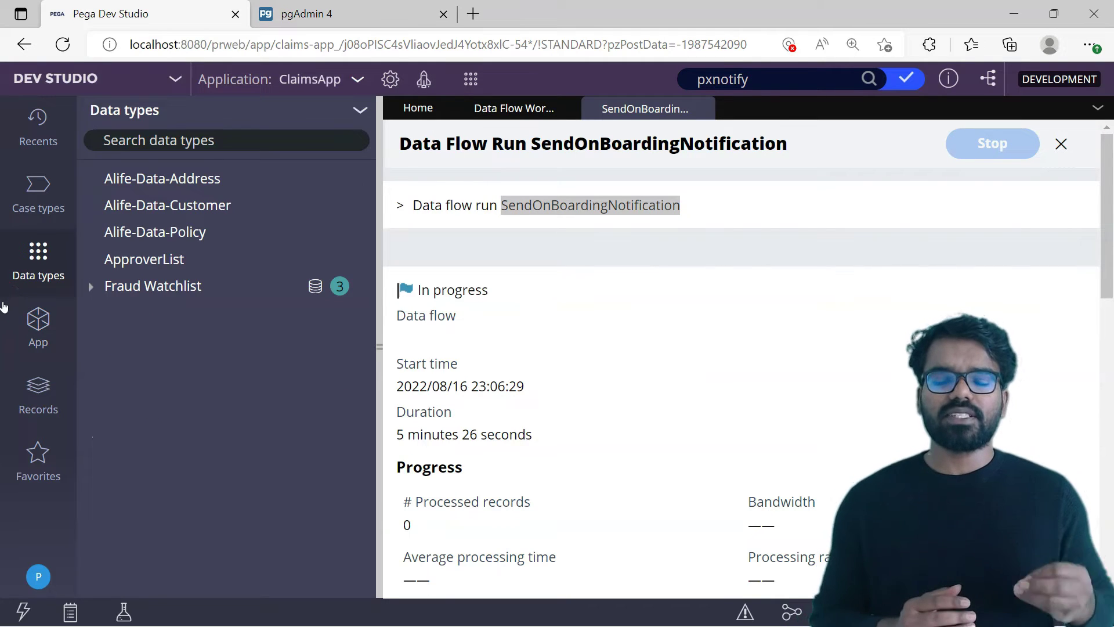
left_click(42, 406)
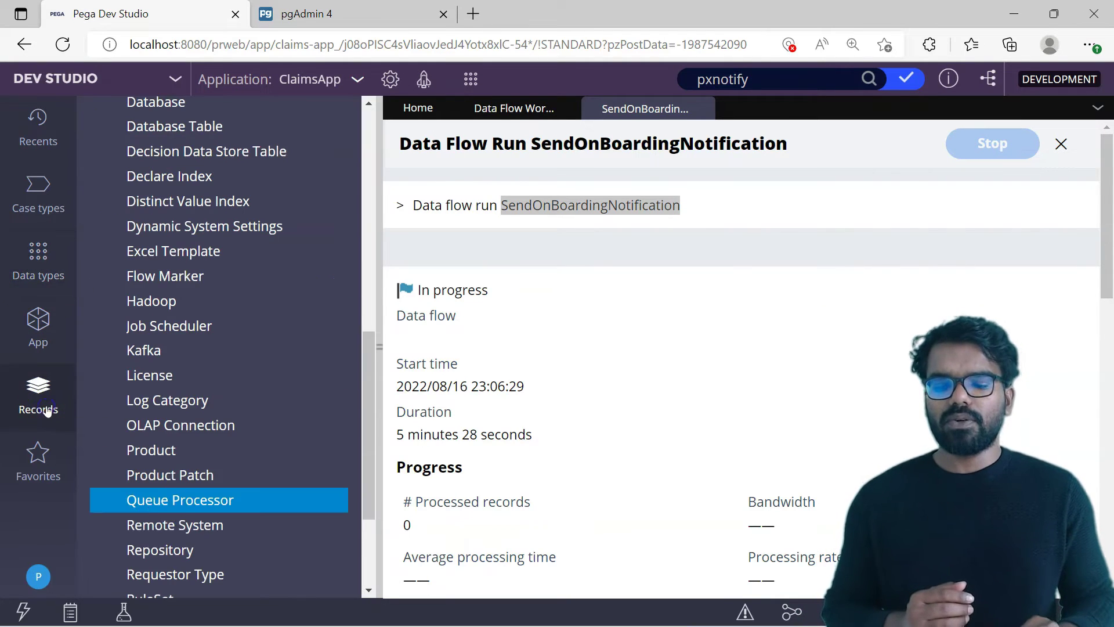
scroll(371, 418, "down", 3)
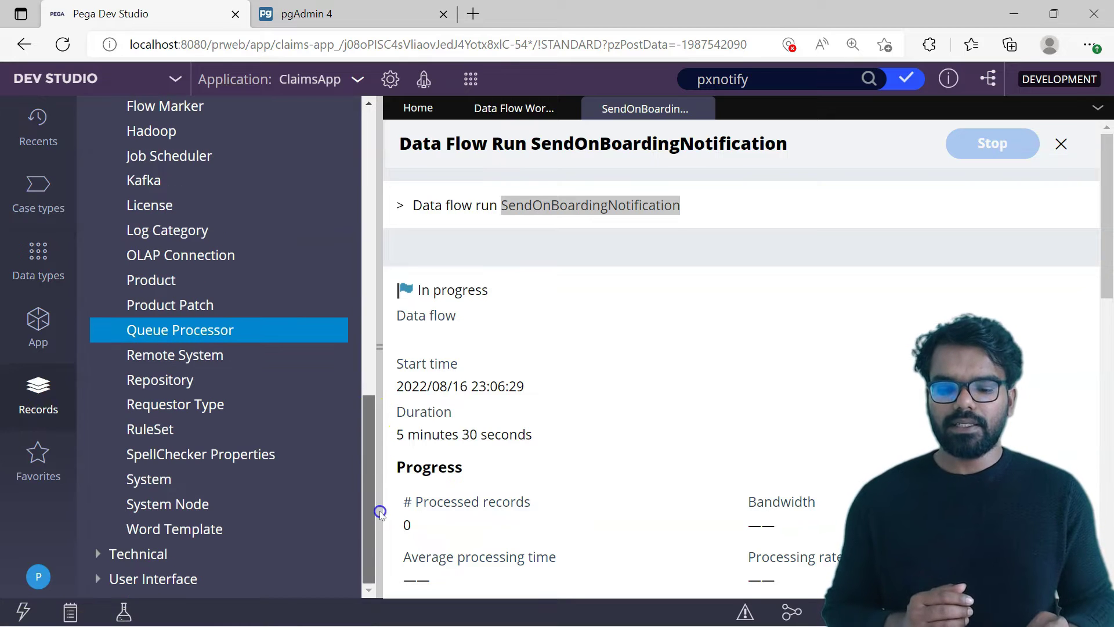
left_click(96, 553)
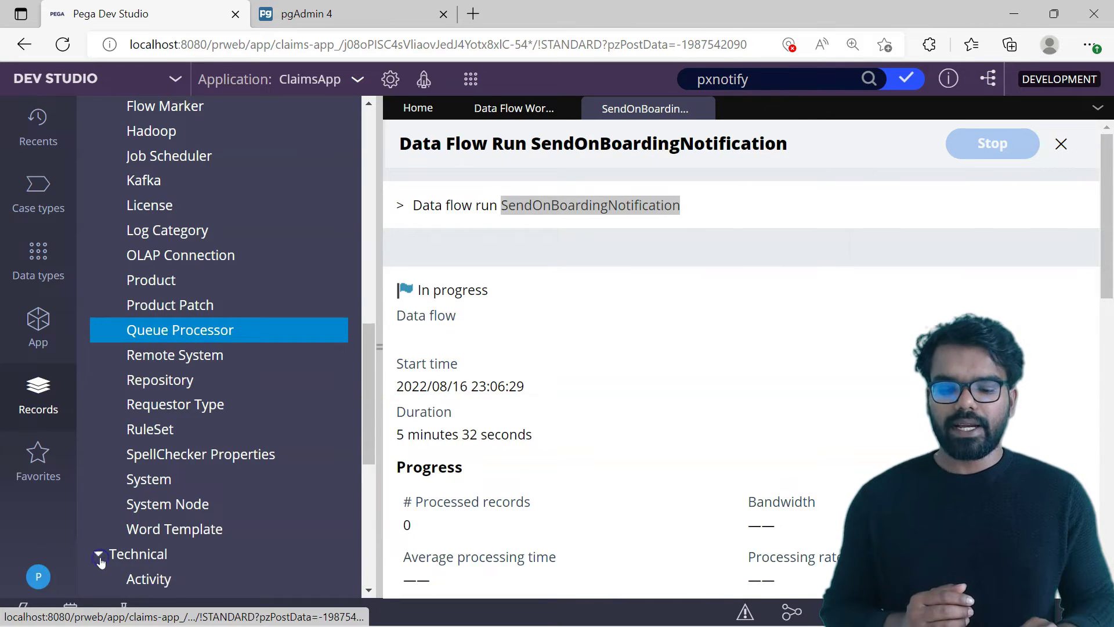
left_click(150, 579)
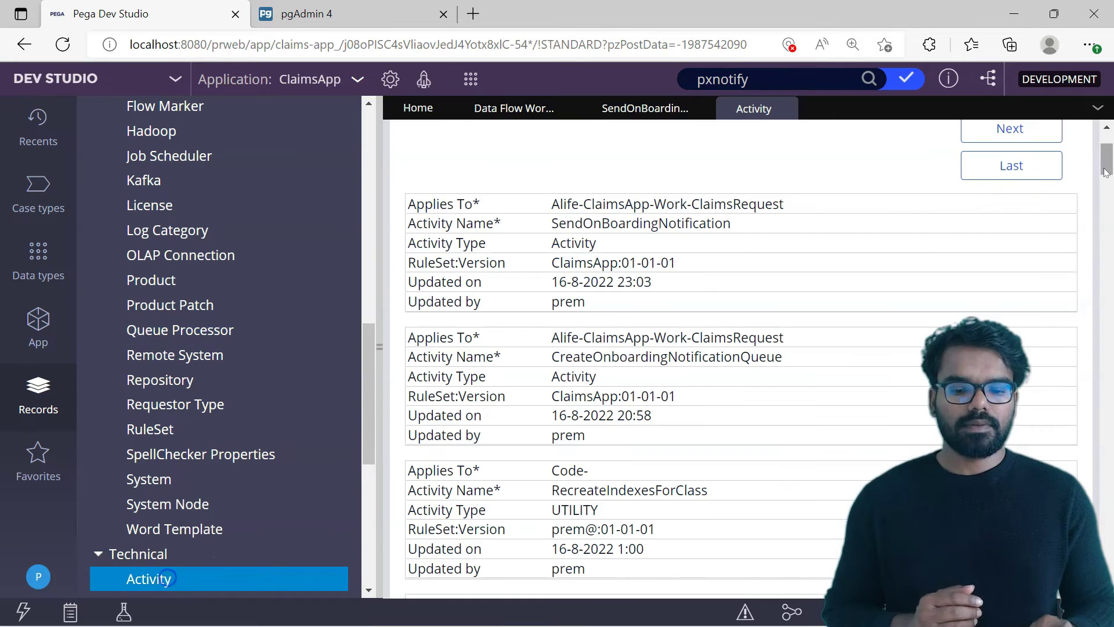
left_click(618, 363)
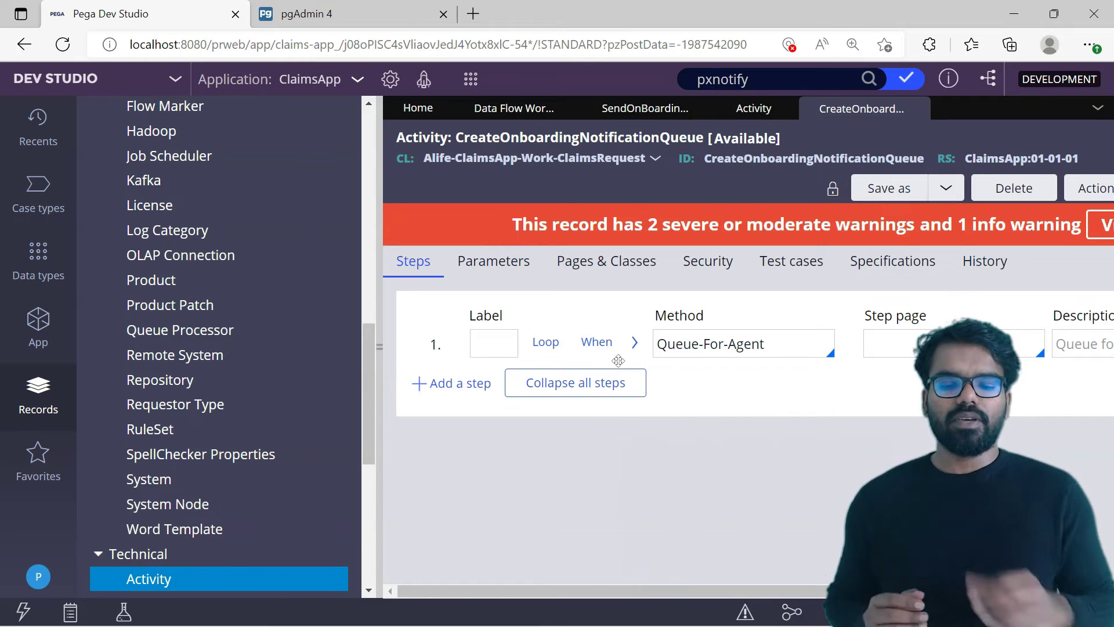
left_click(376, 337)
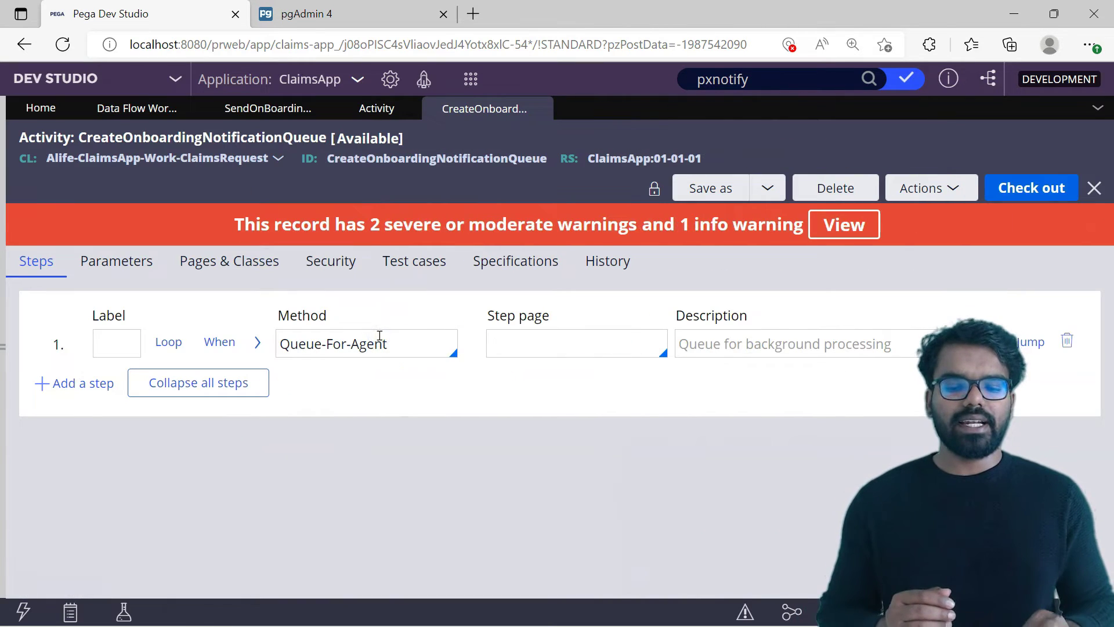
Check out the CreateOnboardingNotificationQueue activity and comment out its Queue-For-Agent step with the label //
left_click(101, 343)
type("/")
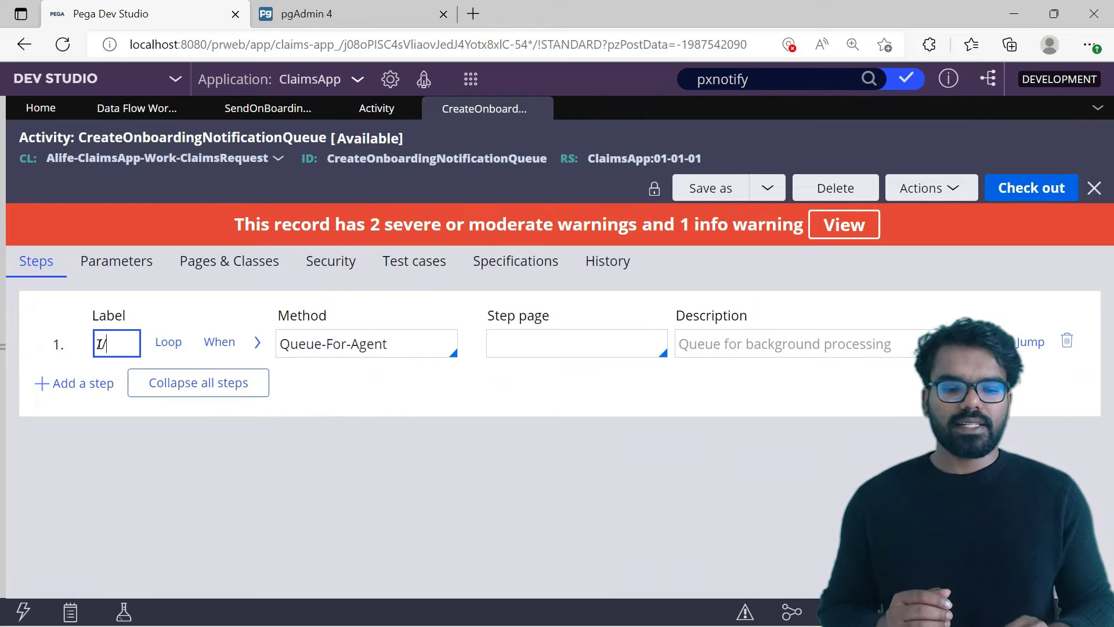
type("/")
left_click(1021, 188)
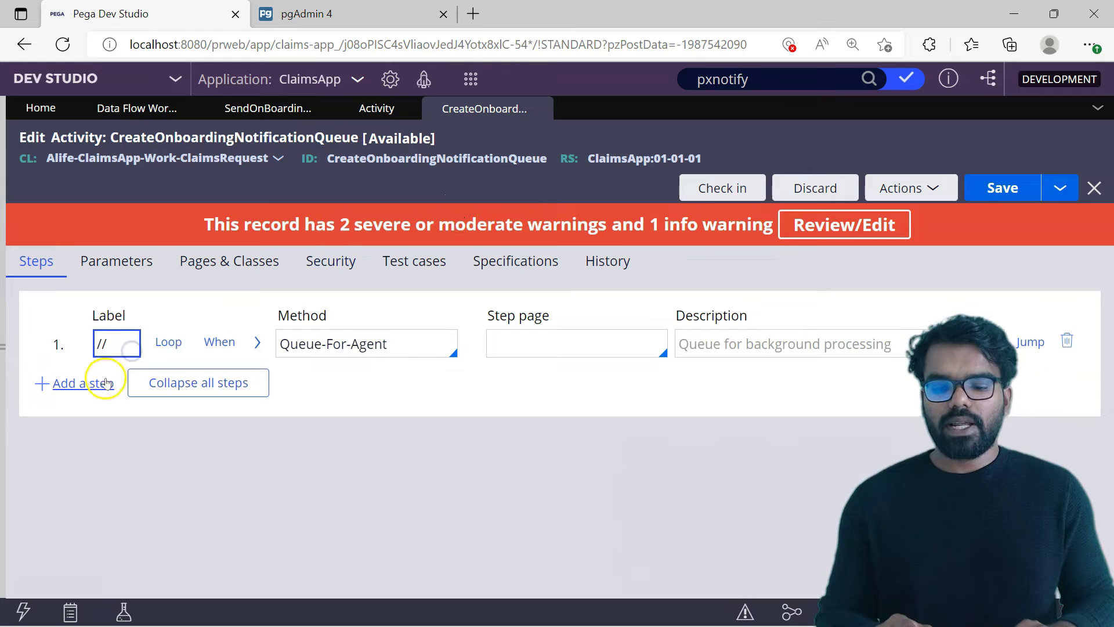
Add a second activity step with the Queue-For-Processing method and expand its method parameters
left_click(75, 382)
left_click(294, 381)
type("Queu")
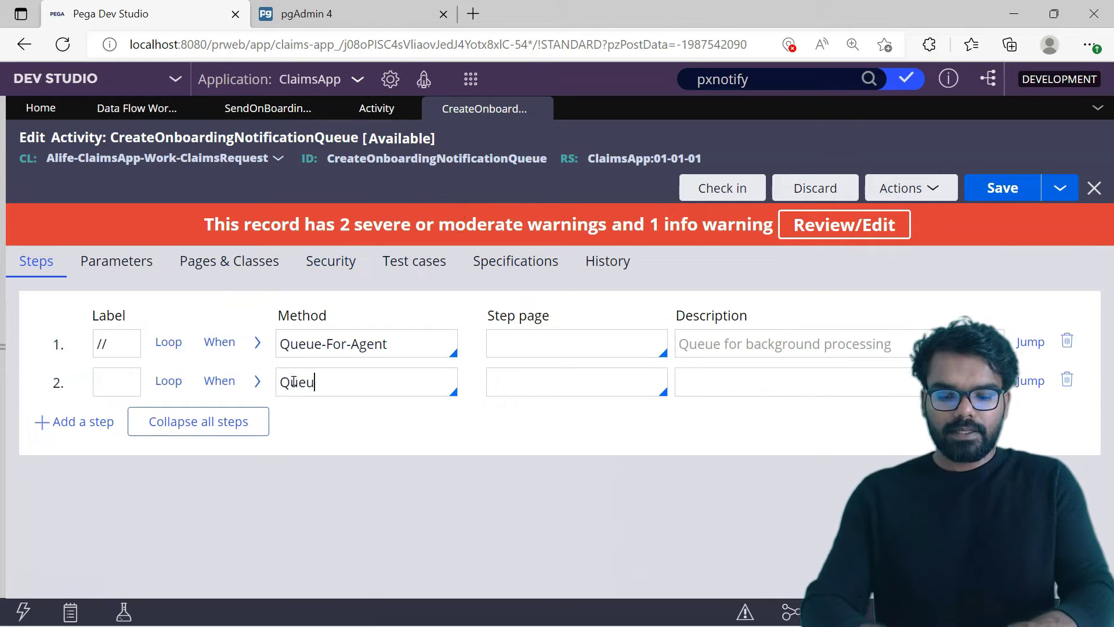
type("e-for")
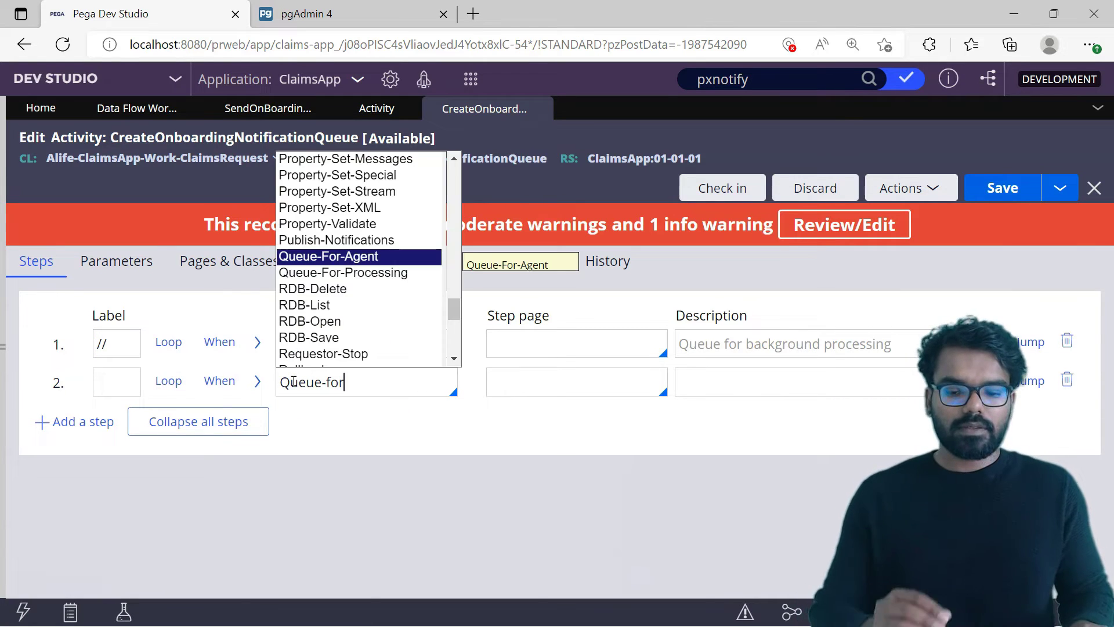
key("Down")
key("Return")
left_click(262, 382)
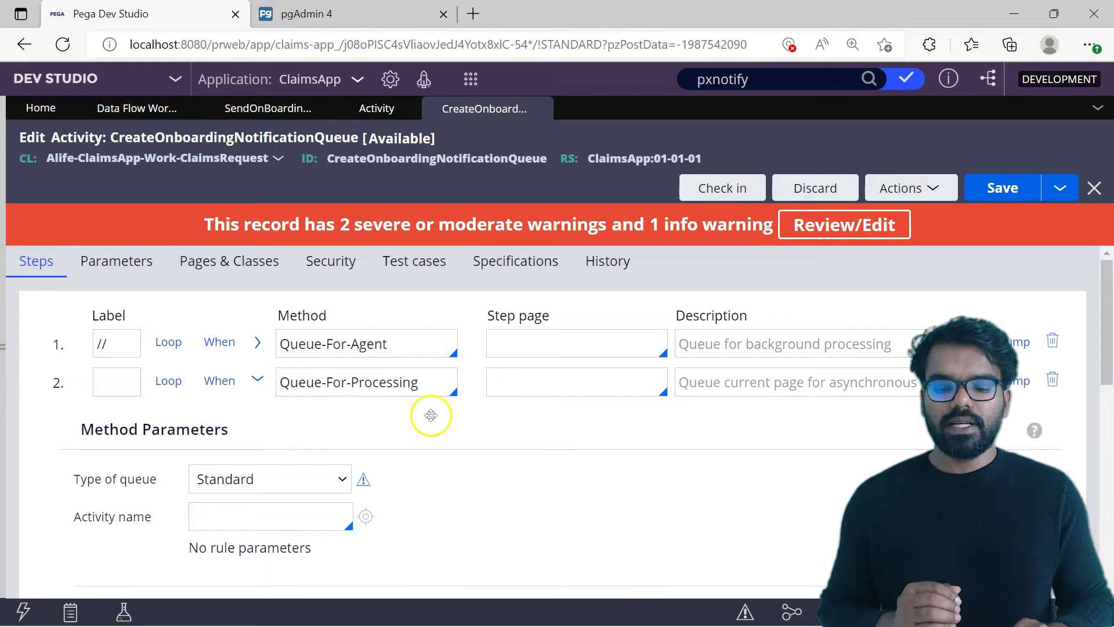
Examine the available queue types and read the warning note about the Standard queue processor
scroll(1109, 295, "down", 1)
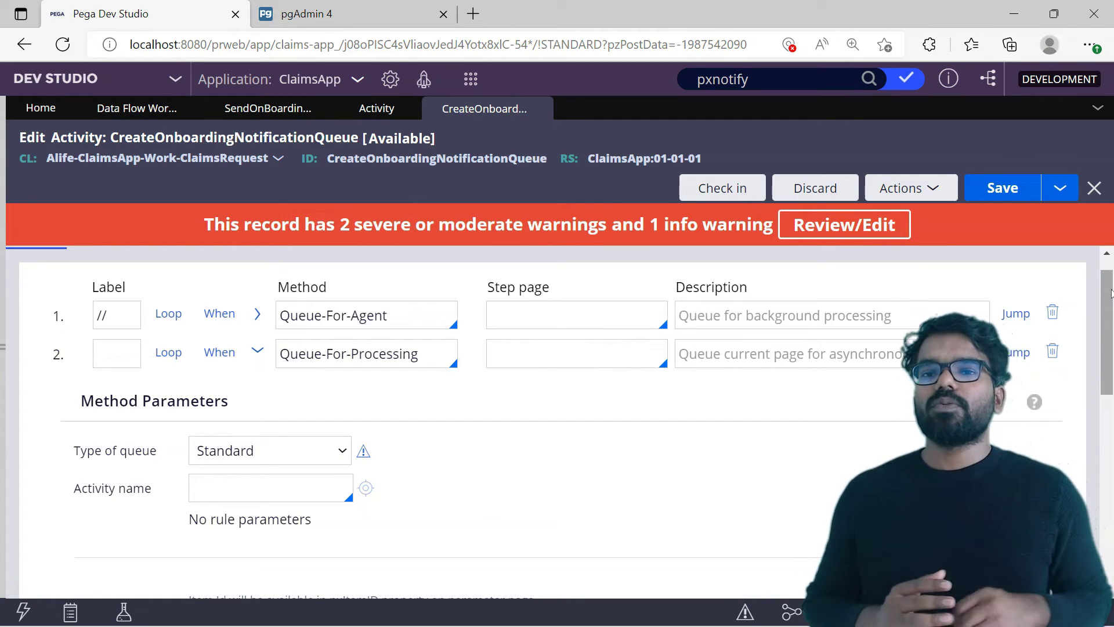
left_click(332, 458)
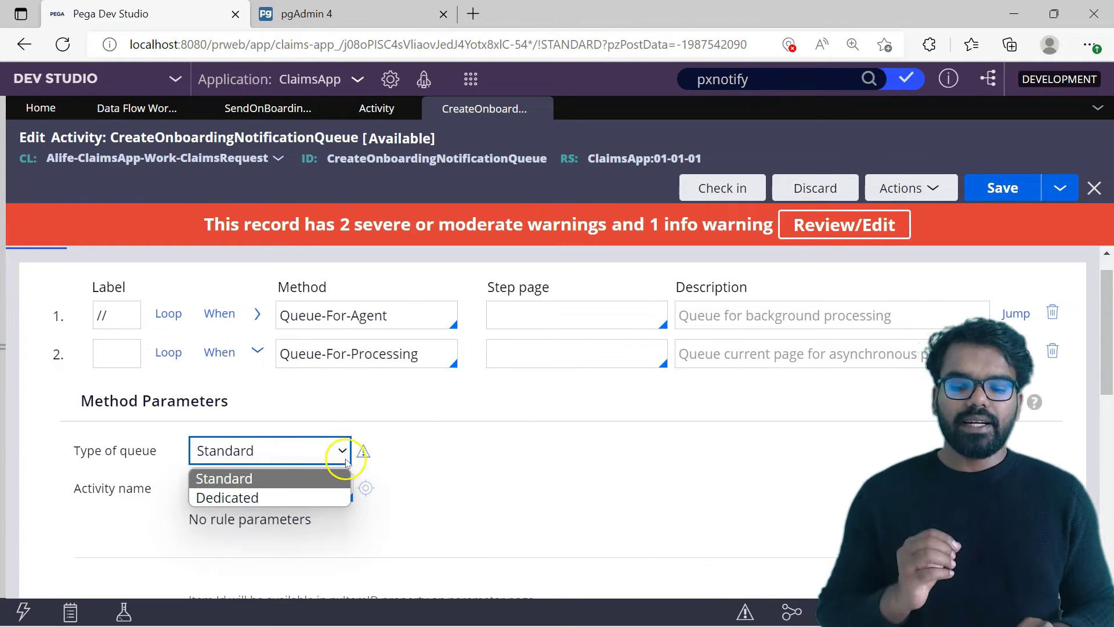
left_click(363, 451)
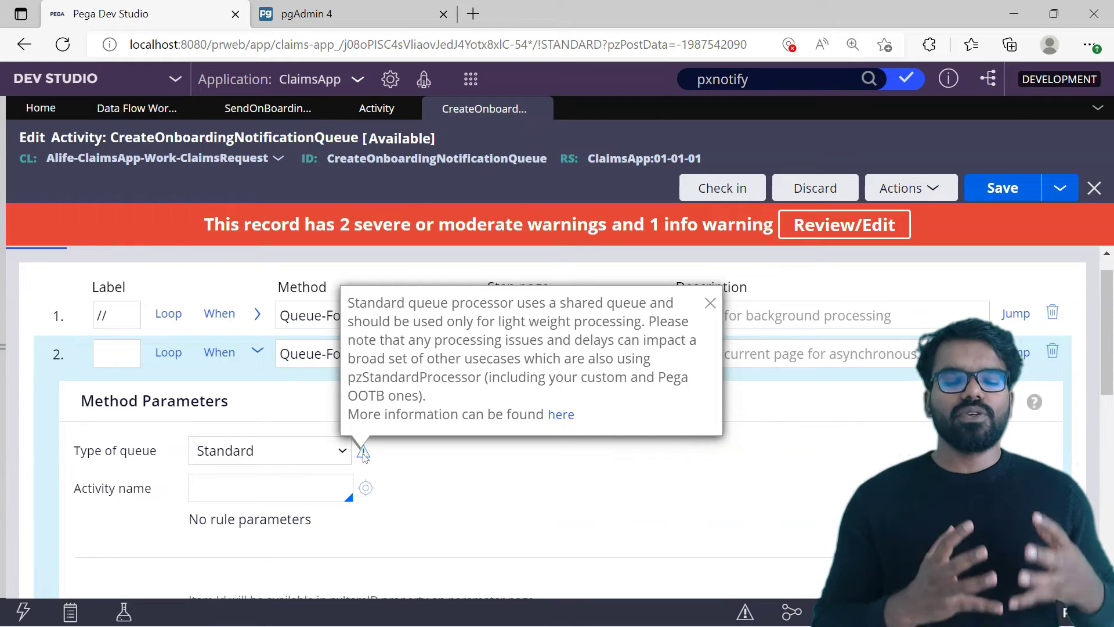
left_click(362, 453)
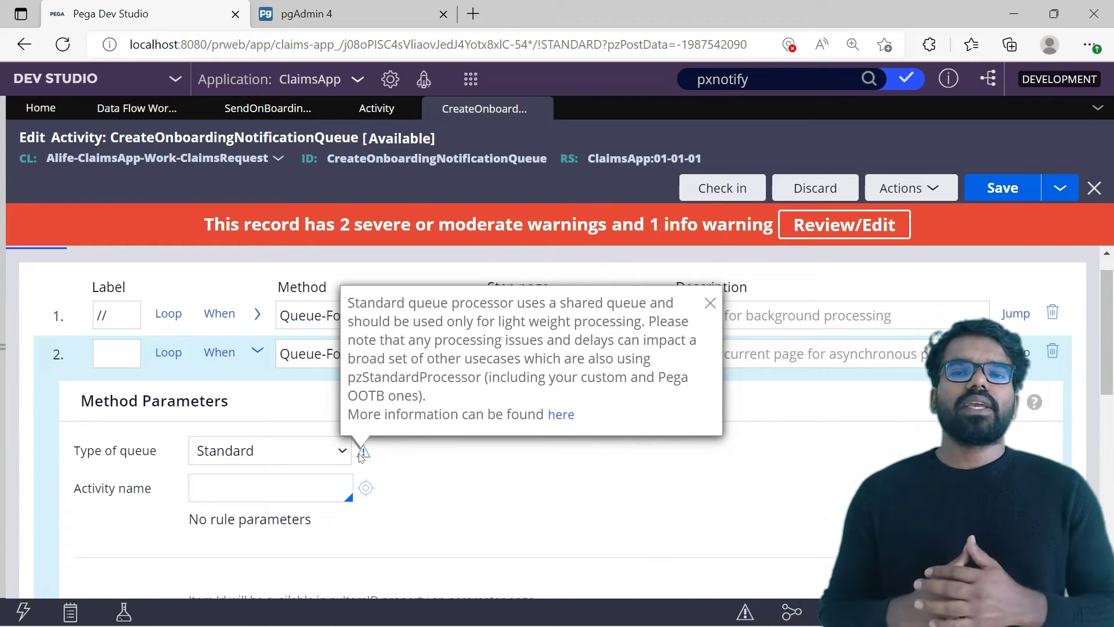
left_click(272, 458)
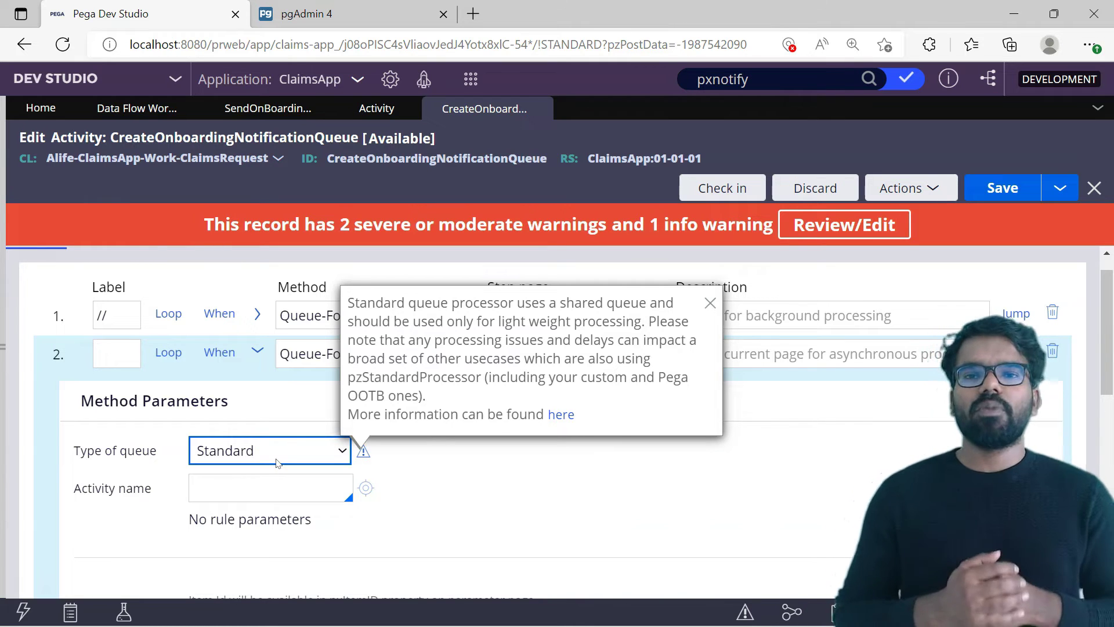
Set the type of queue to Dedicated and choose SendOnBoardingNotification as the queue processor
left_click(278, 457)
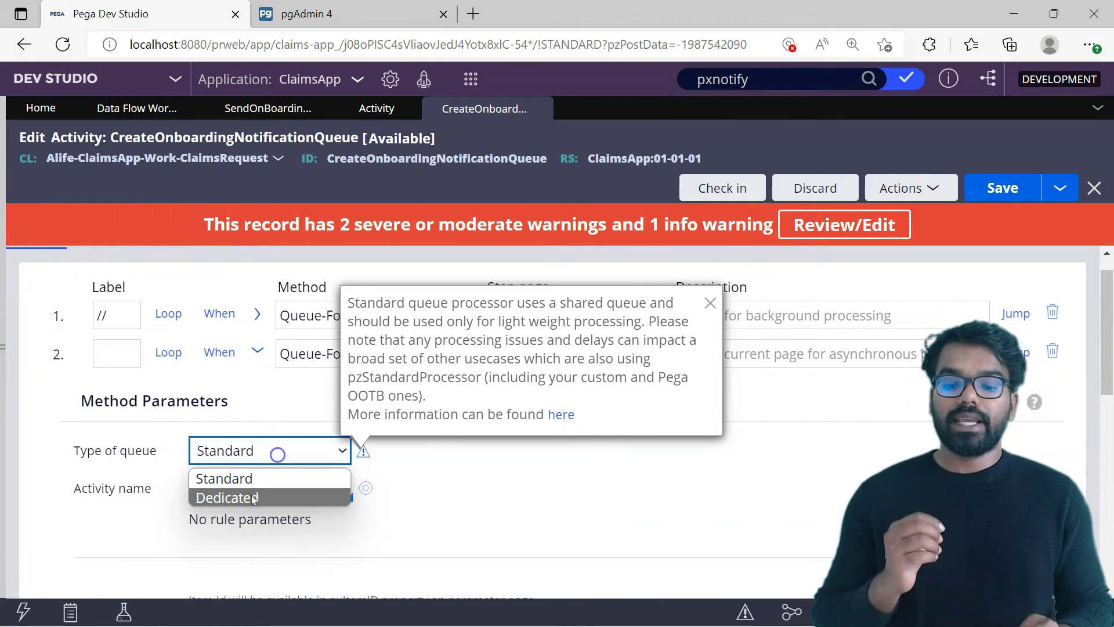
left_click(252, 495)
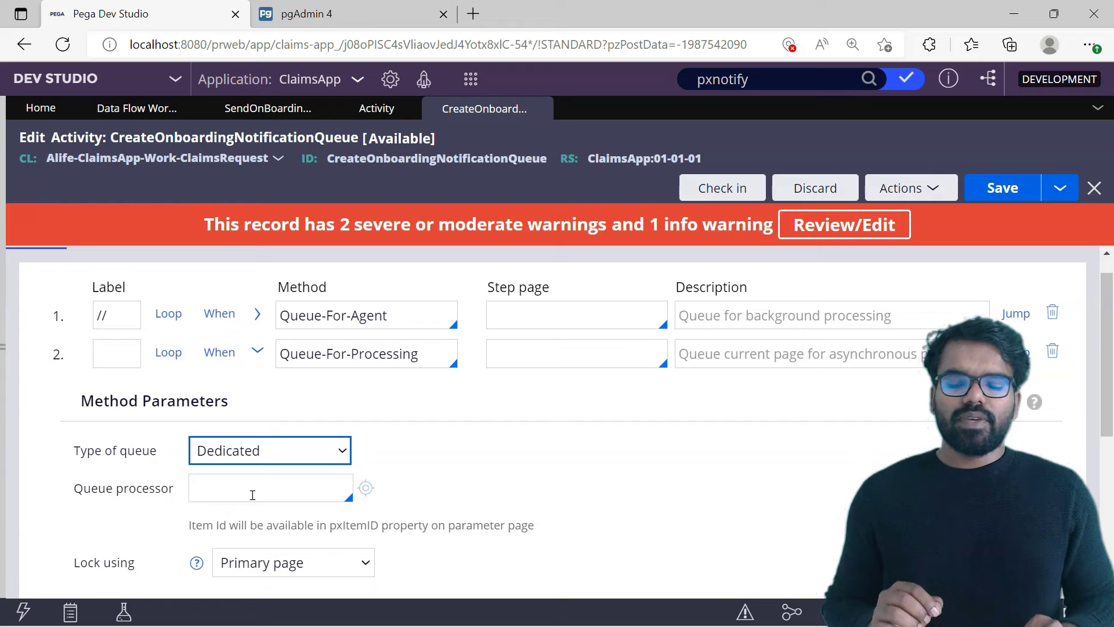
left_click(253, 495)
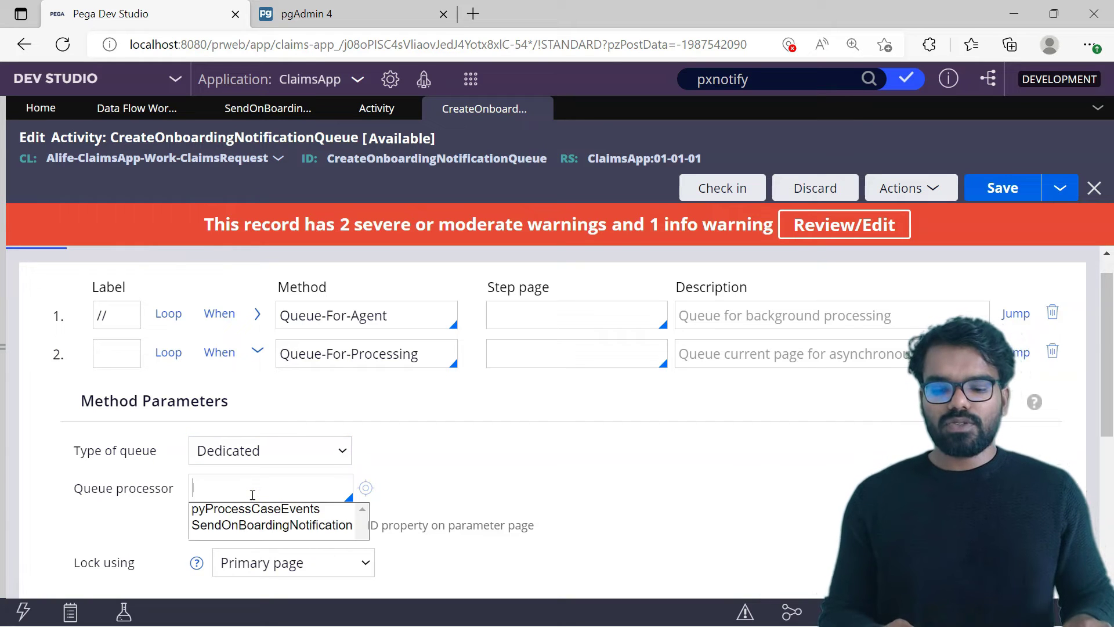
key("Down")
key("Return")
Open the expression builder for Date time for processing and browse to the DateTime function library
scroll(325, 396, "down", 2)
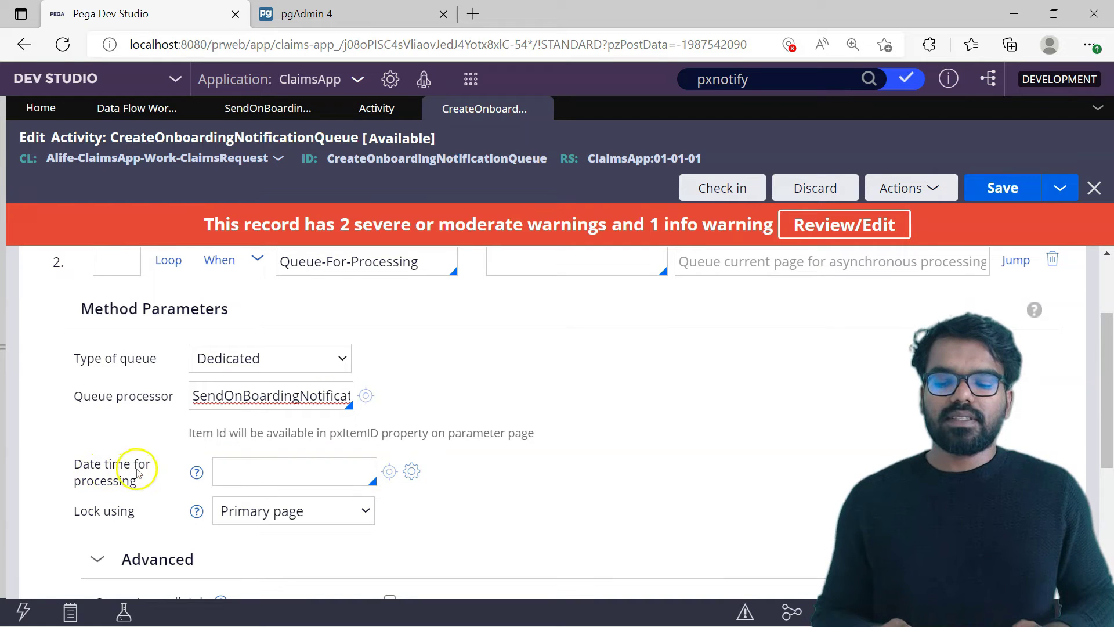
left_click(221, 471)
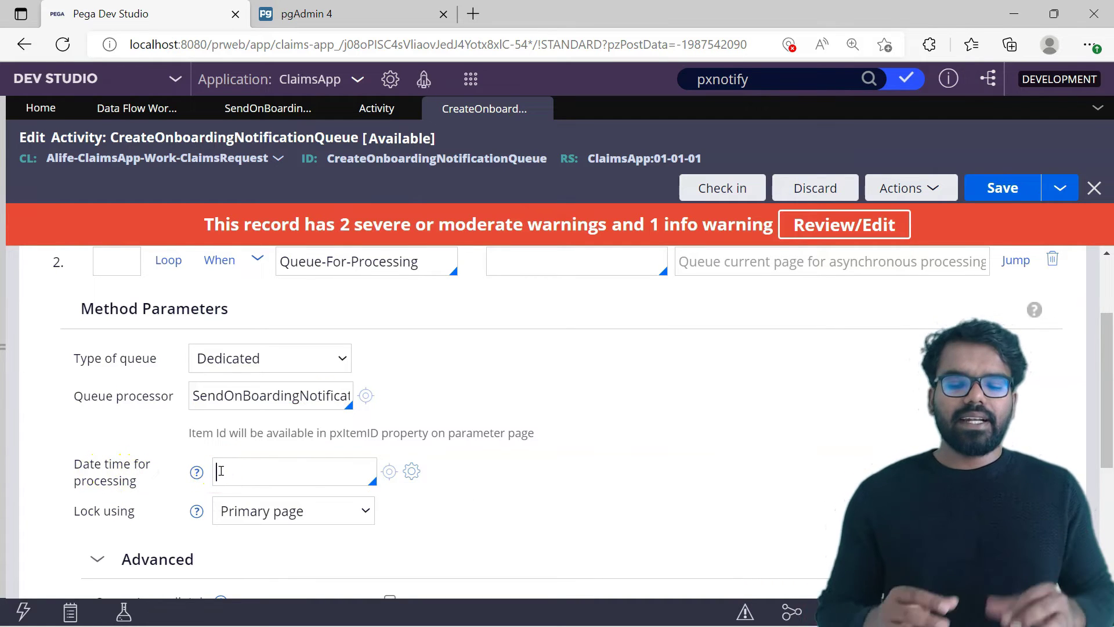
left_click(412, 470)
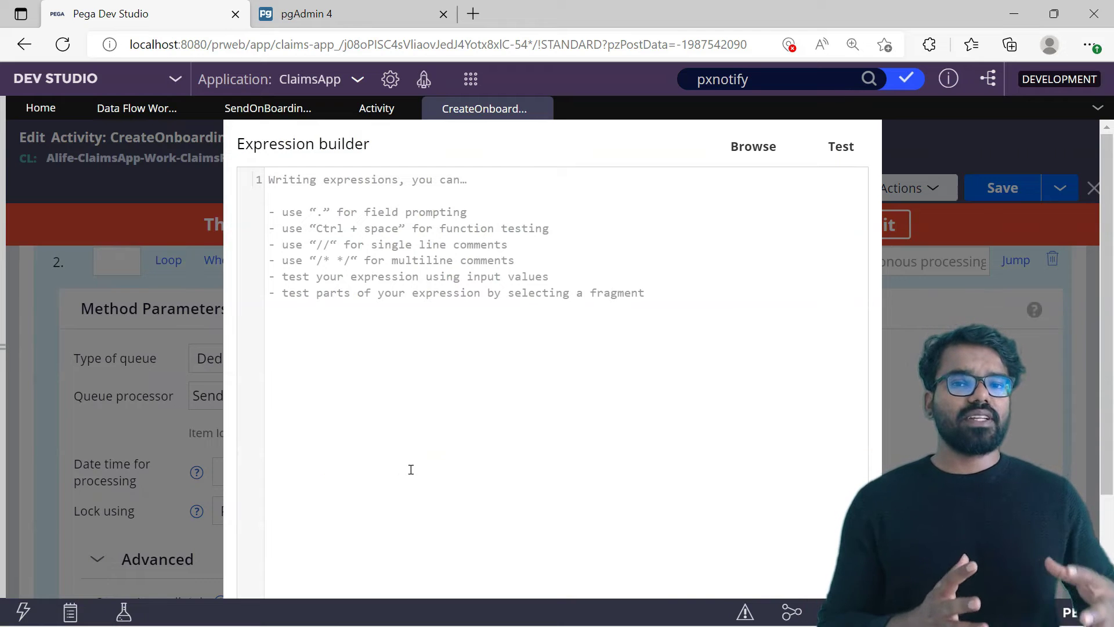
left_click(753, 146)
left_click(342, 259)
left_click_drag(350, 307, 349, 346)
left_click(335, 358)
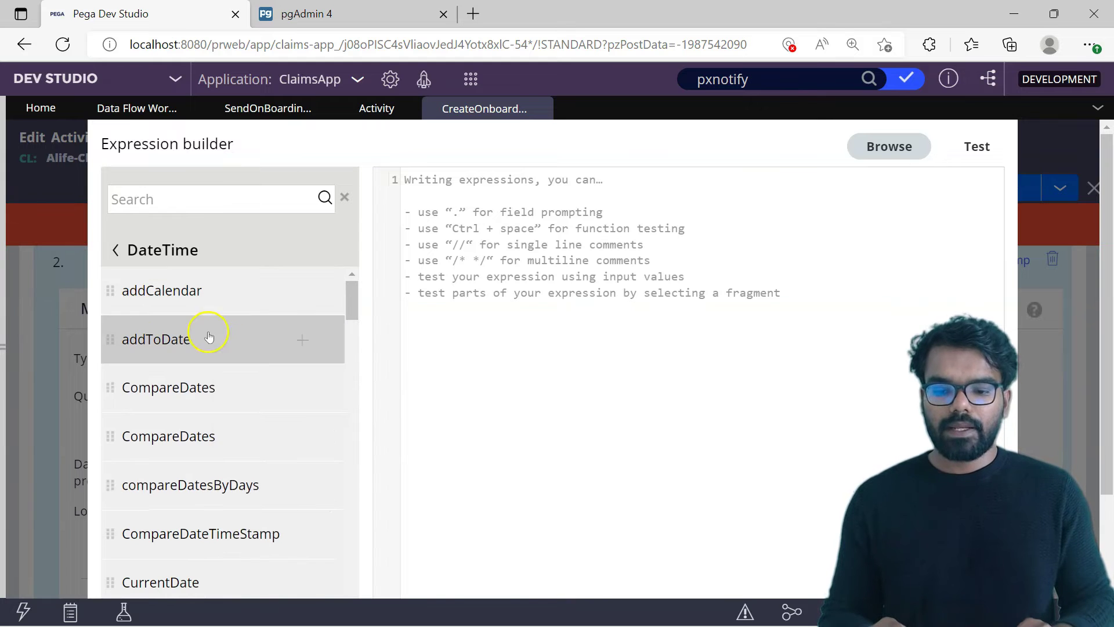
mouse_move(267, 337)
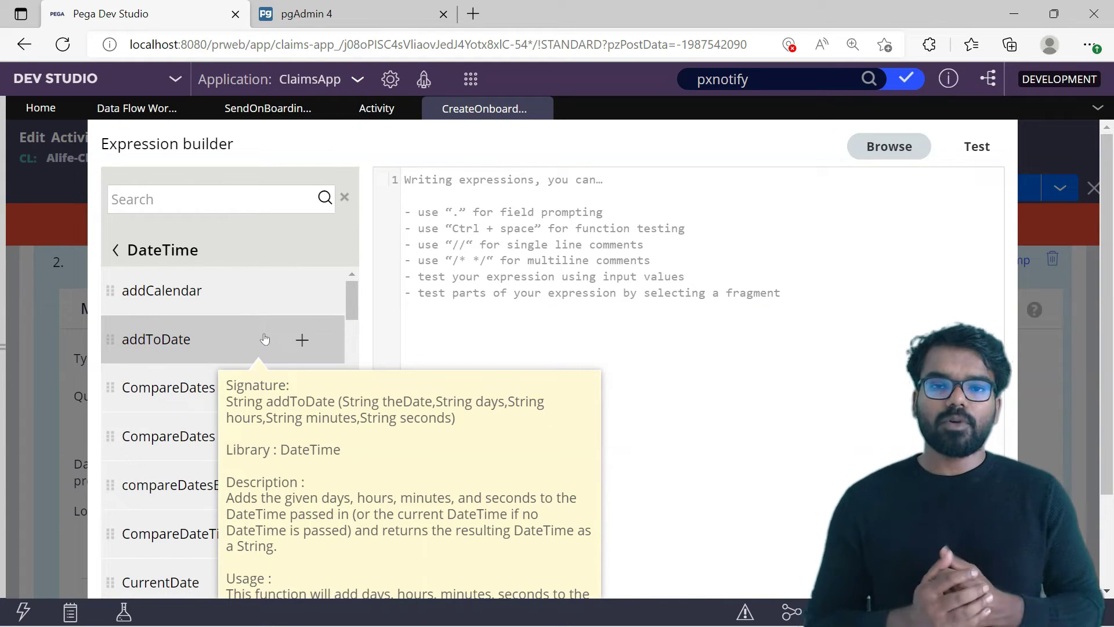
left_click(302, 340)
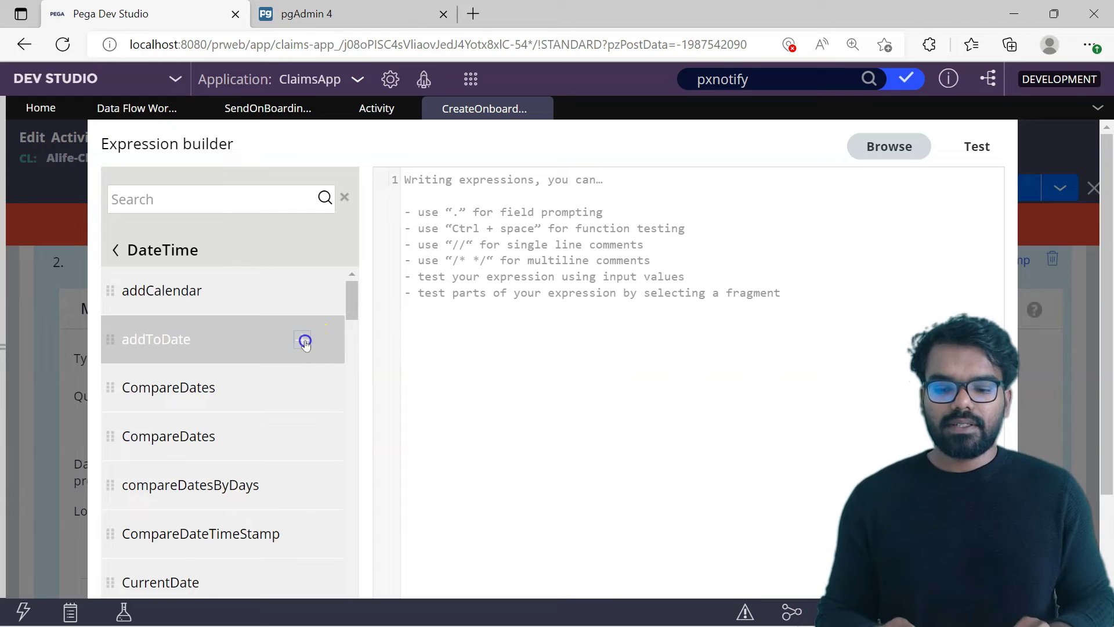
left_click(201, 347)
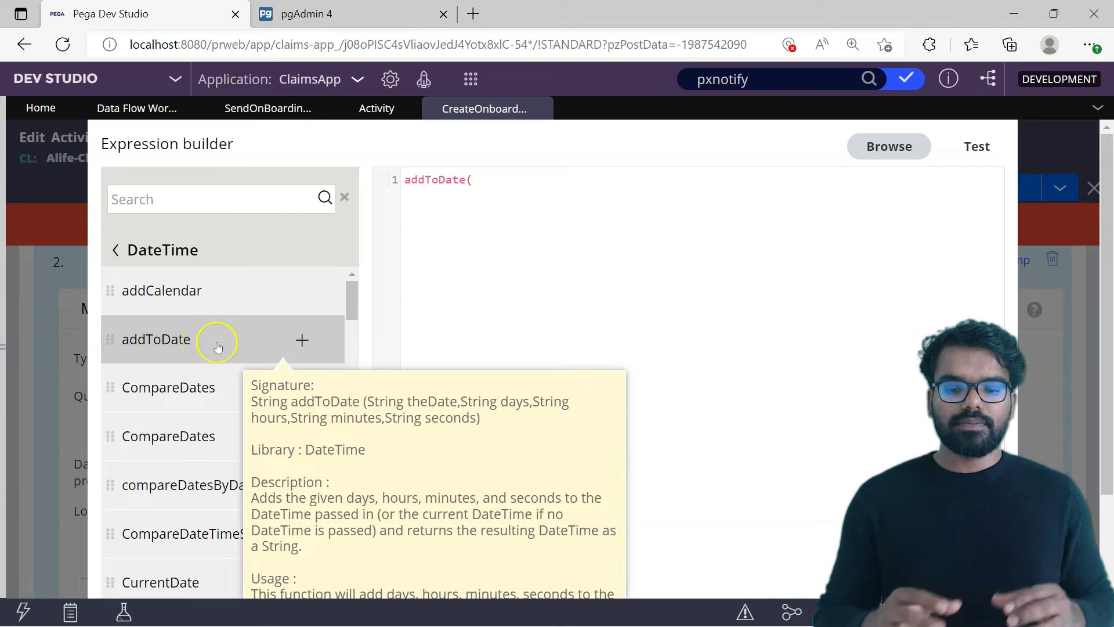
type("@cu")
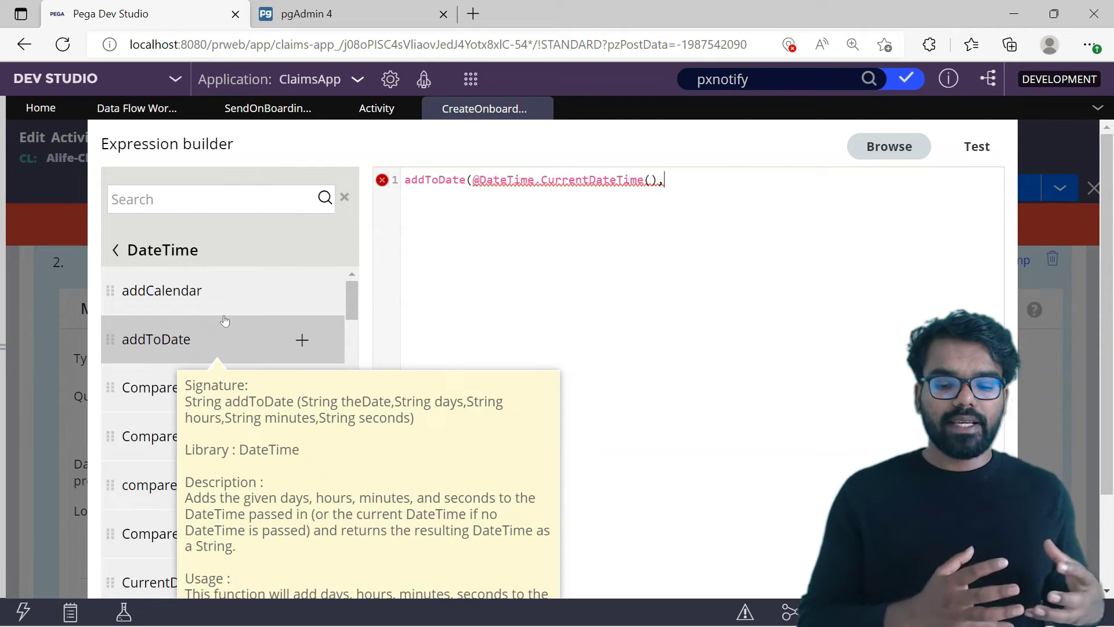
type("\"\",\"\",\"\",\"\"")
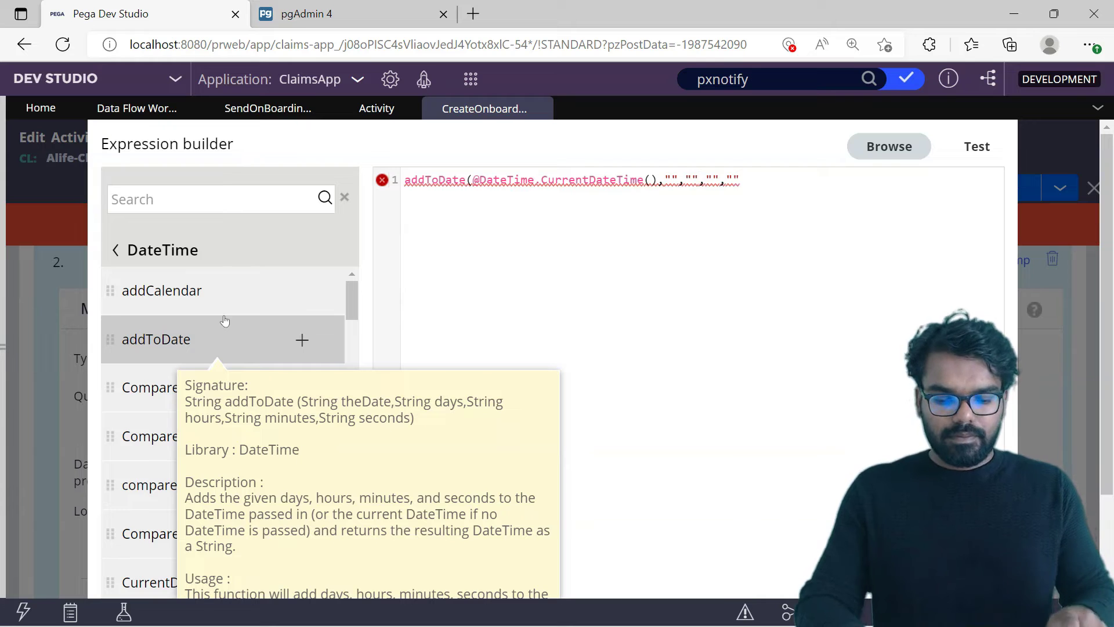
key("Left")
type("30")
key("End")
type(")")
Test the expression, then apply it to Date time for processing and save the activity
left_click(971, 147)
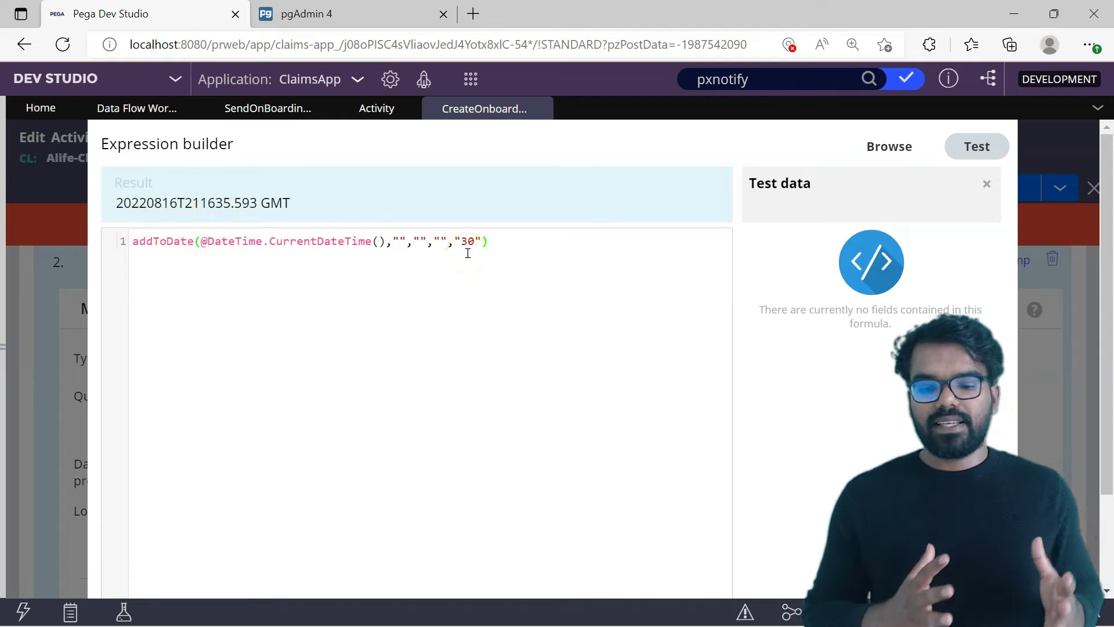
scroll(468, 253, "down", 2)
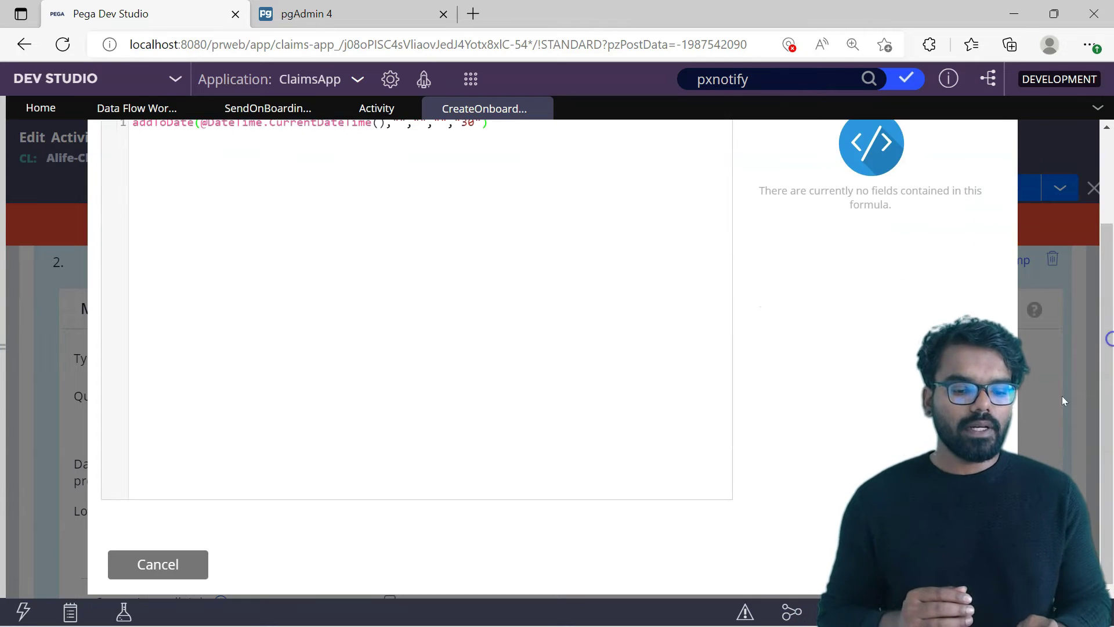
left_click(158, 564)
left_click(995, 195)
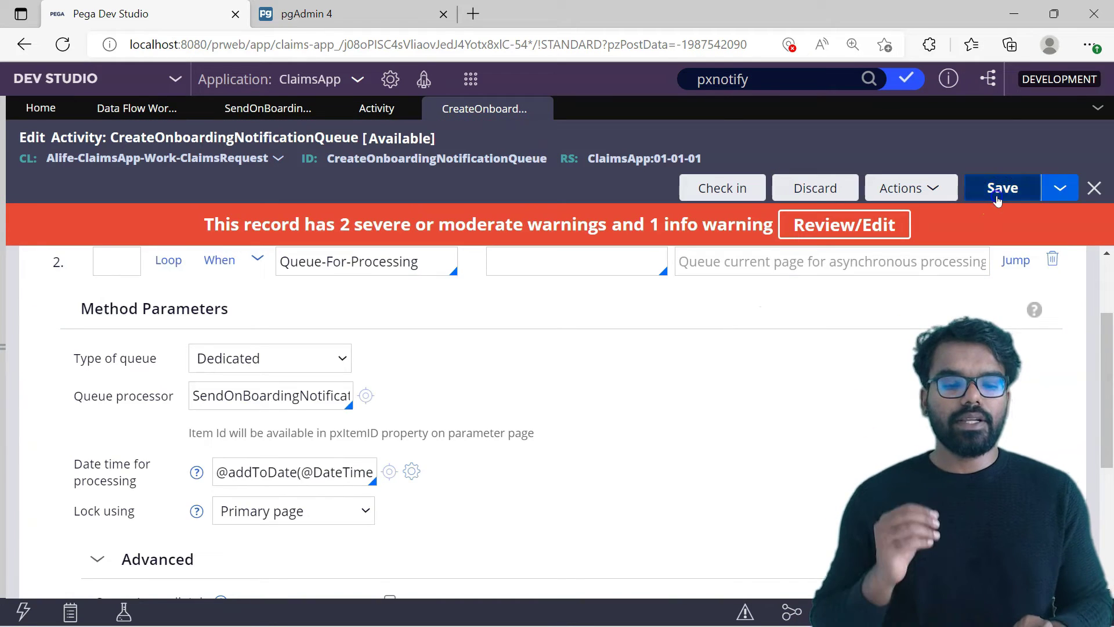
left_click(463, 474)
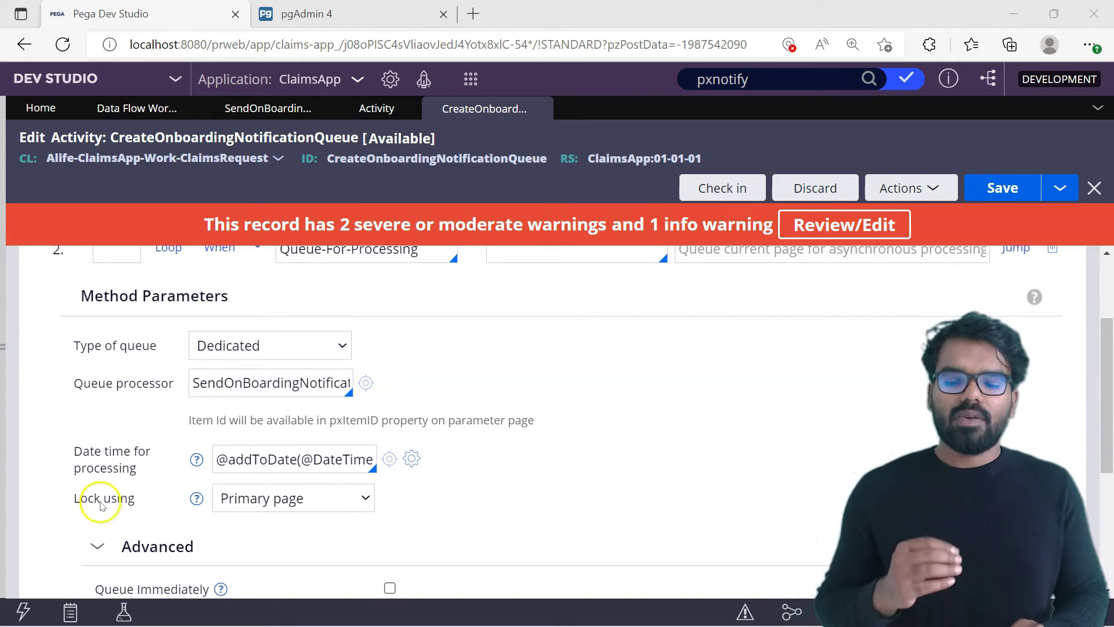
Try Key defined on property for Lock using, read the lock options' help, and return the setting to Primary page
left_click(237, 508)
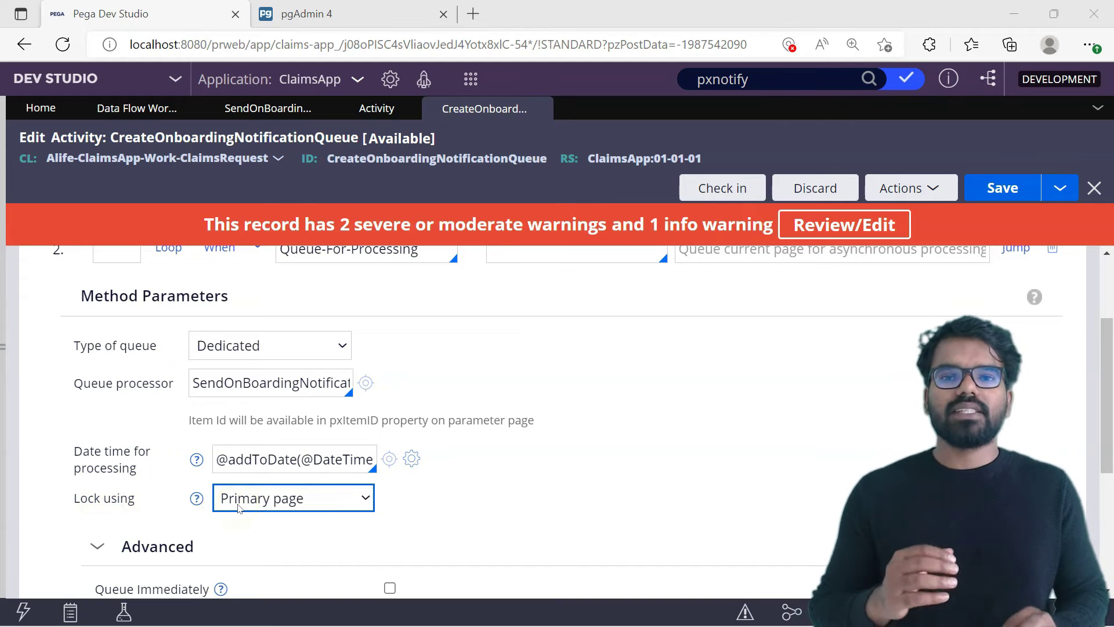
left_click(237, 508)
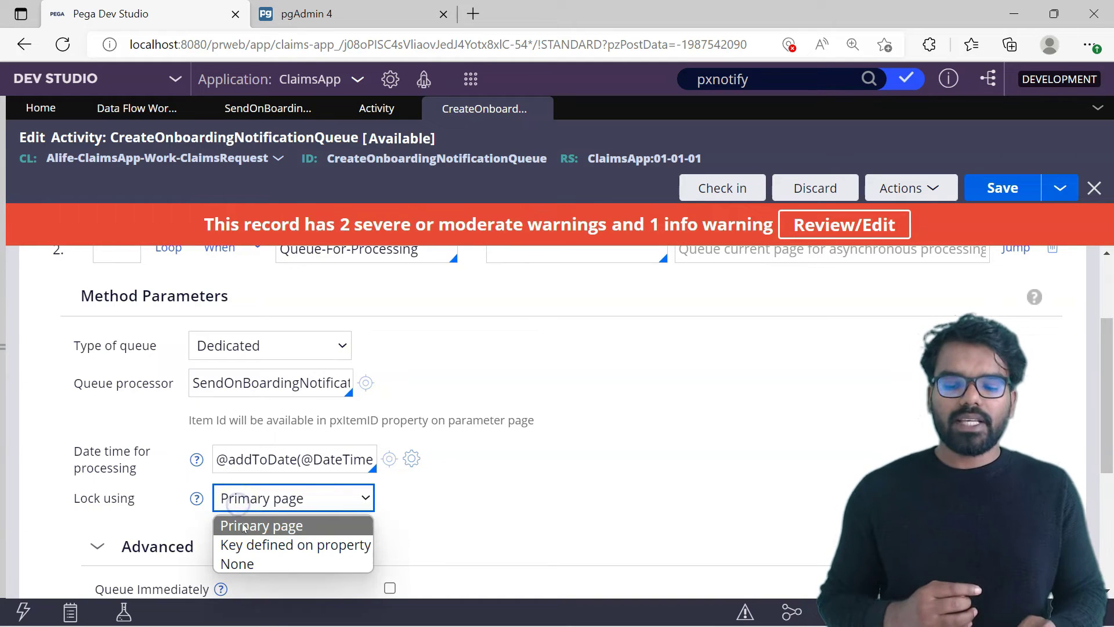
left_click(243, 541)
left_click(338, 532)
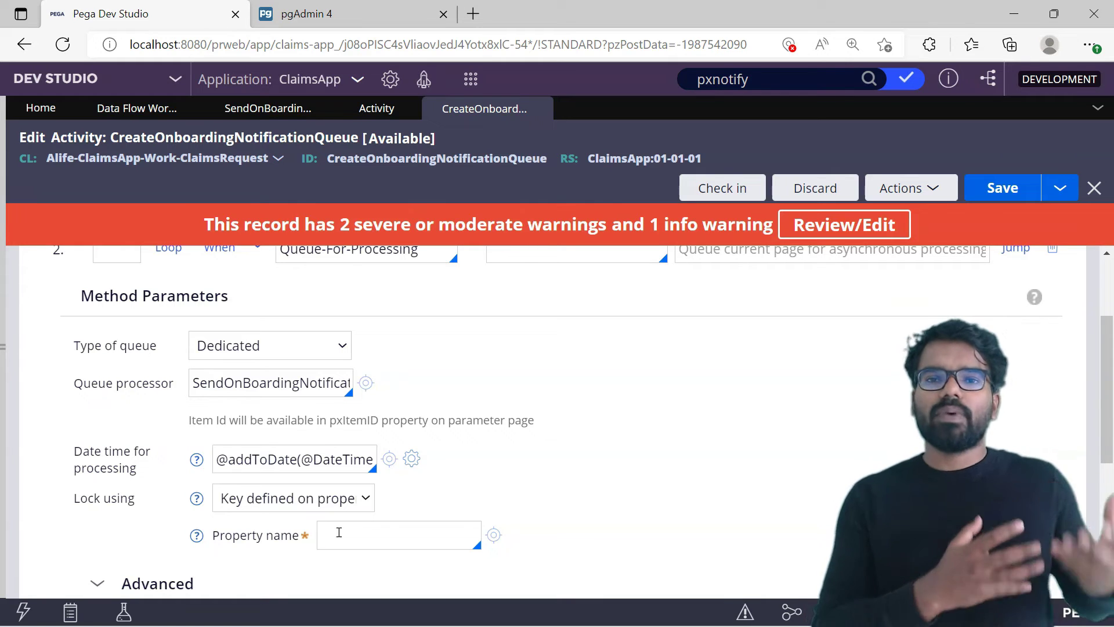
left_click(196, 498)
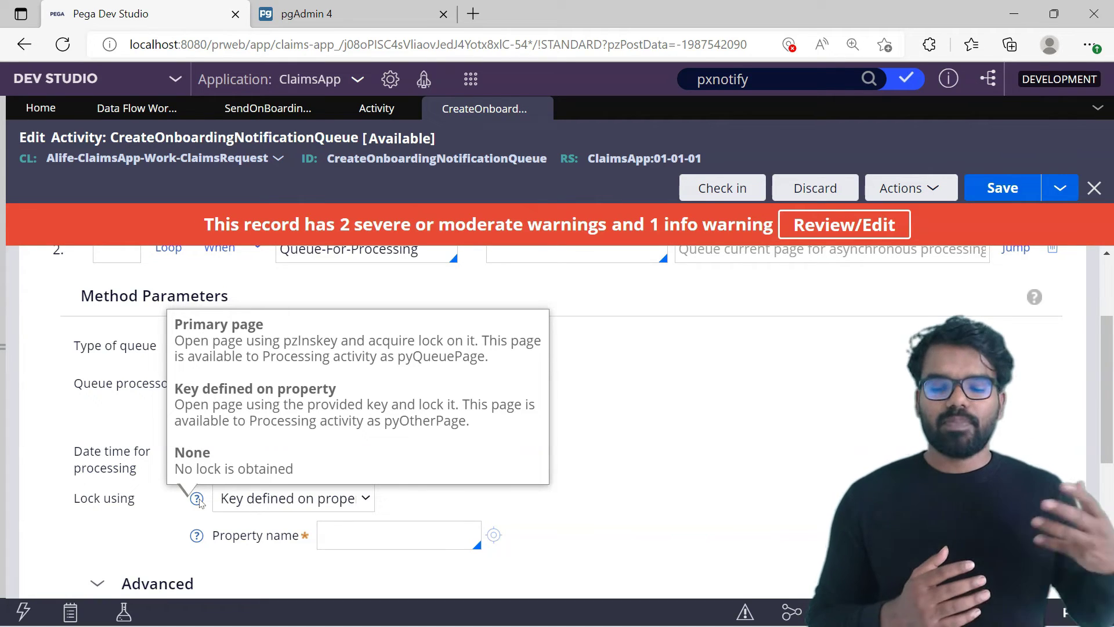
left_click(246, 498)
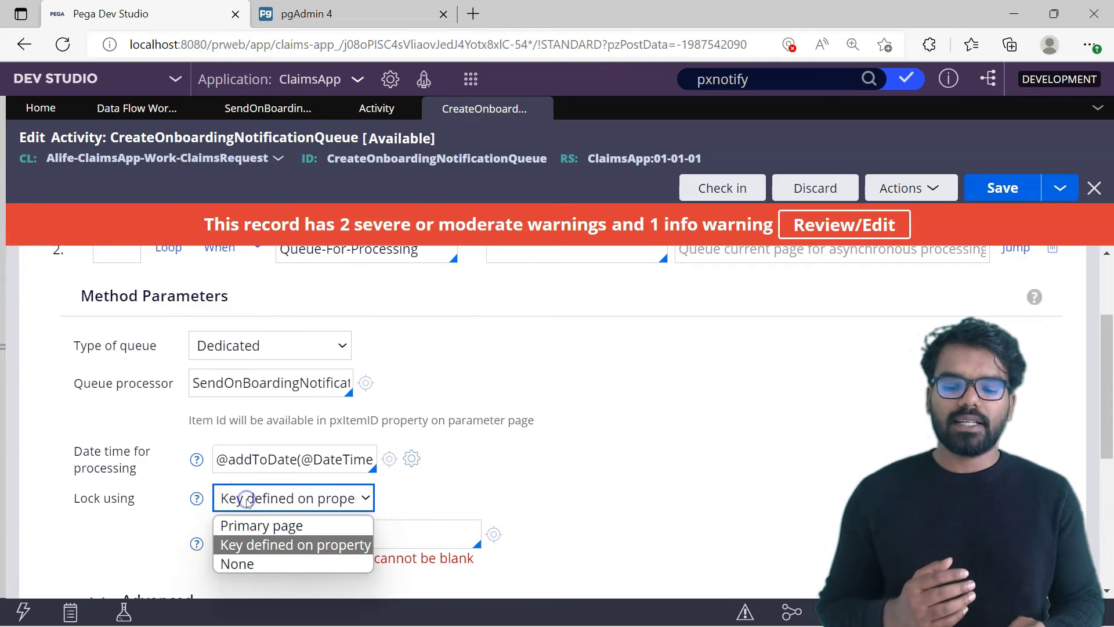
left_click(244, 565)
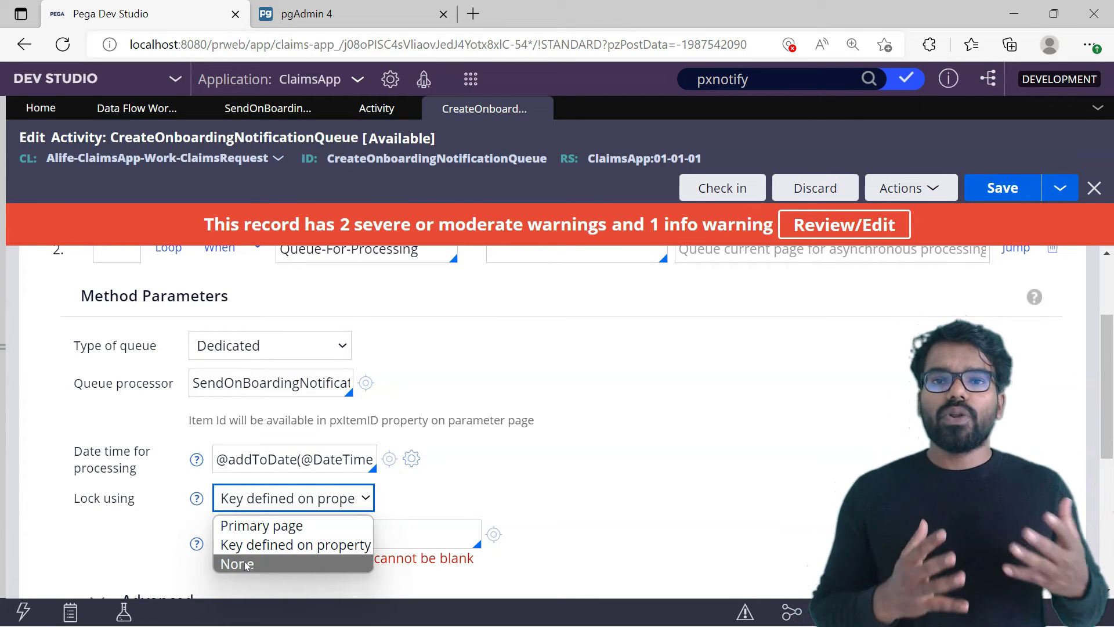
left_click(278, 529)
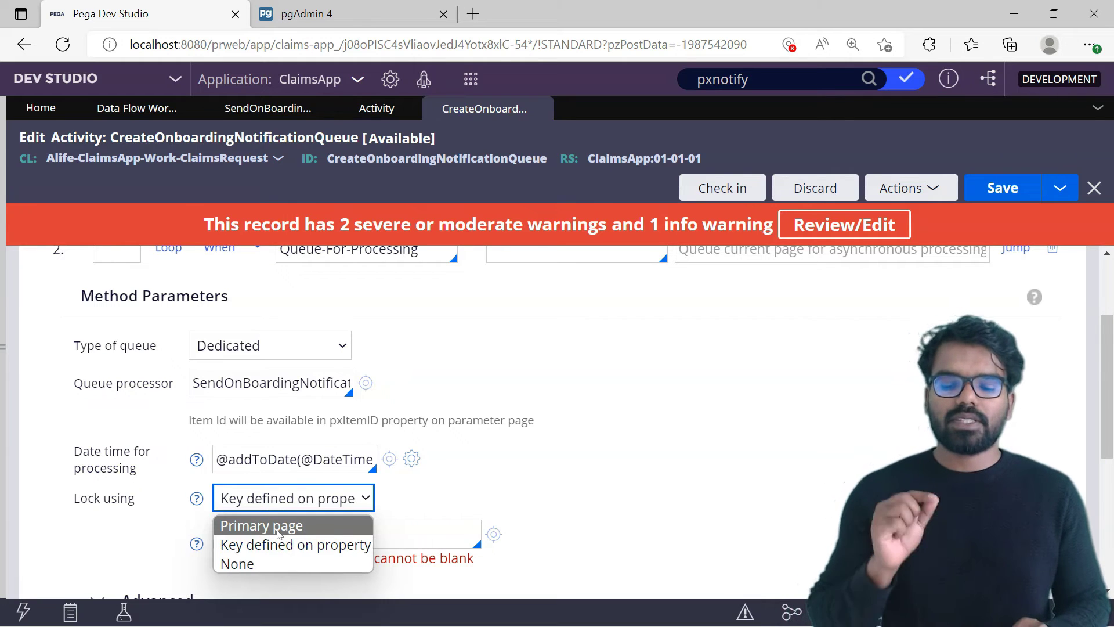
left_click(277, 532)
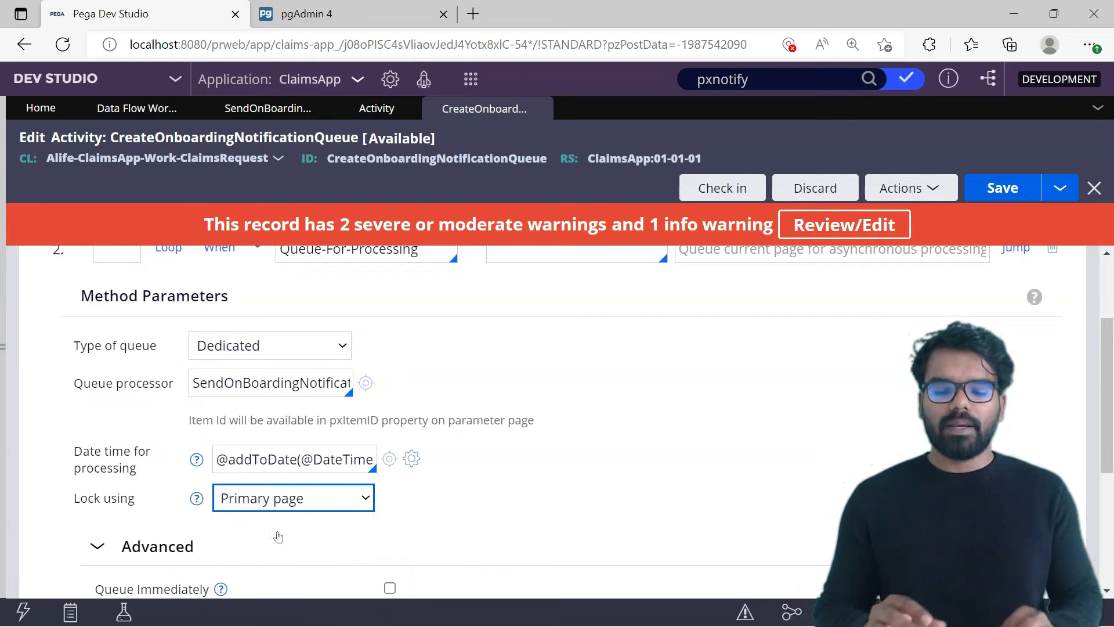
Enable Queue Immediately in the advanced settings of the Queue-For-Processing step
scroll(812, 363, "down", 4)
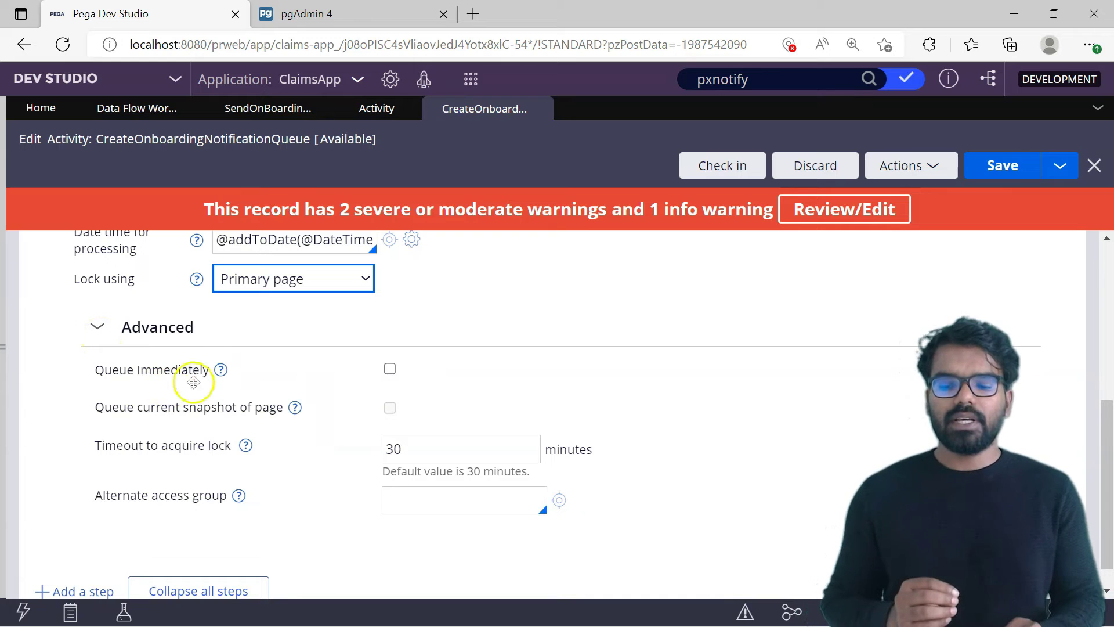
left_click(297, 376)
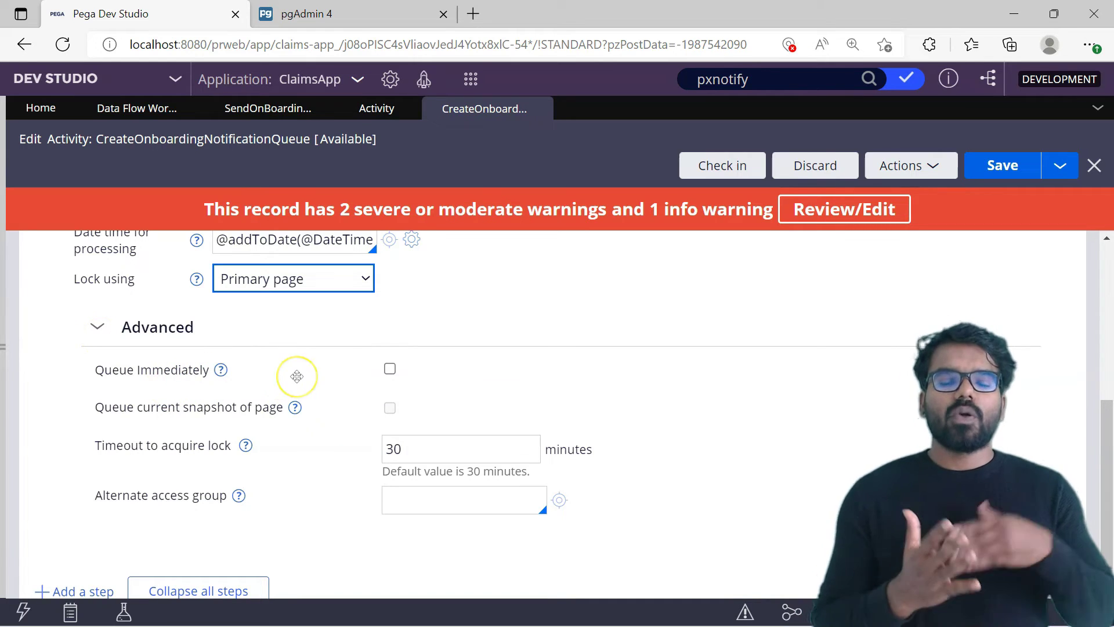
left_click(392, 373)
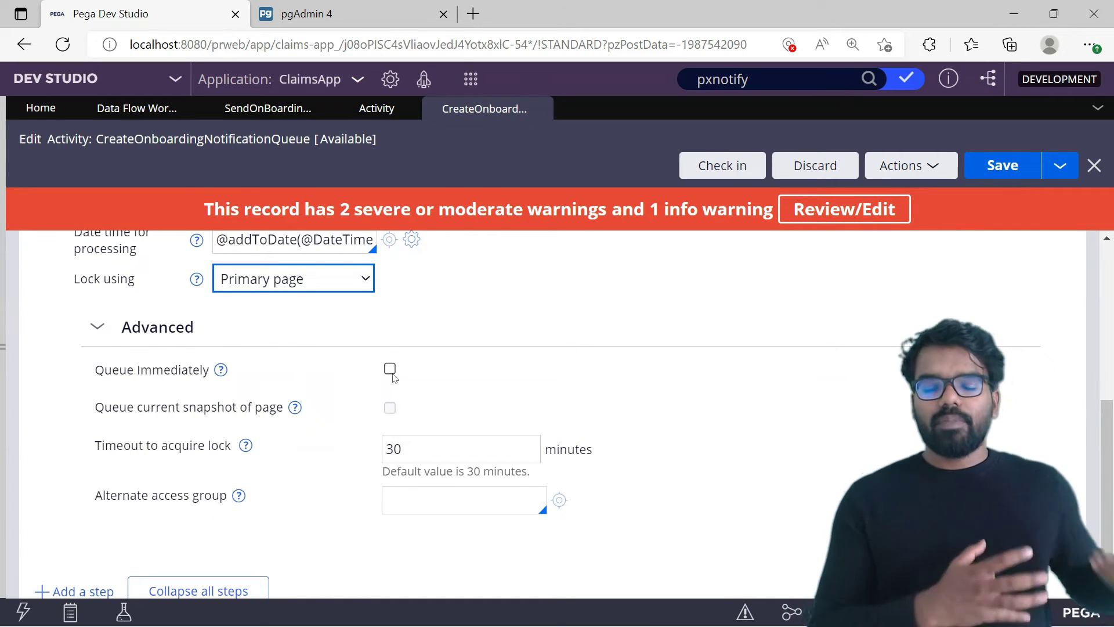
left_click(389, 369)
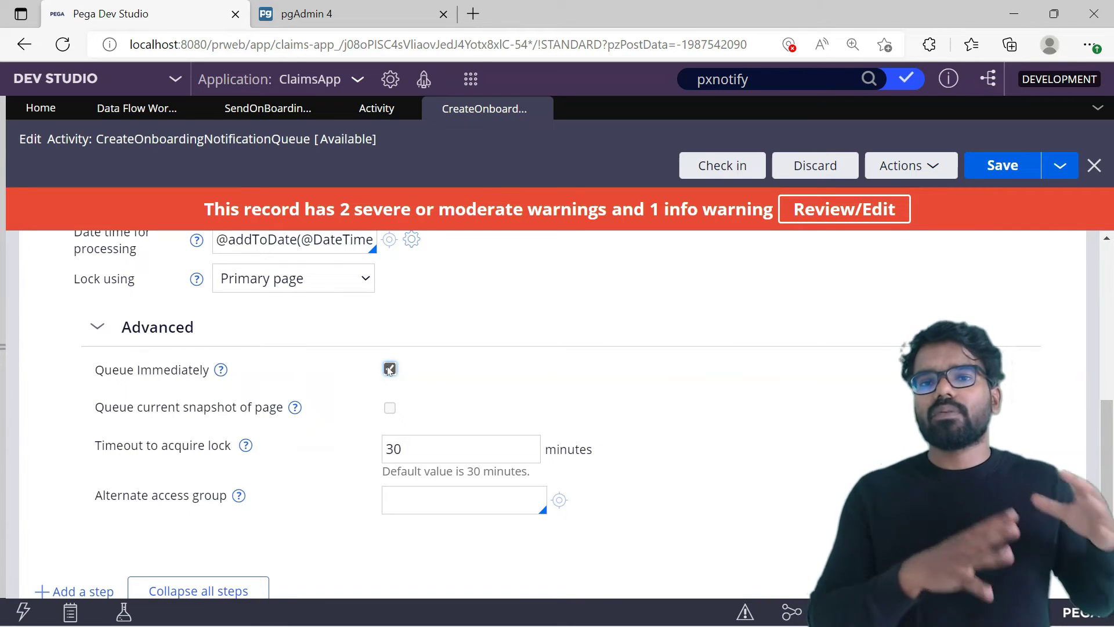
Read the snapshot option's help, try it with Lock using set to None, and restore Primary page with the snapshot option off
mouse_move(295, 407)
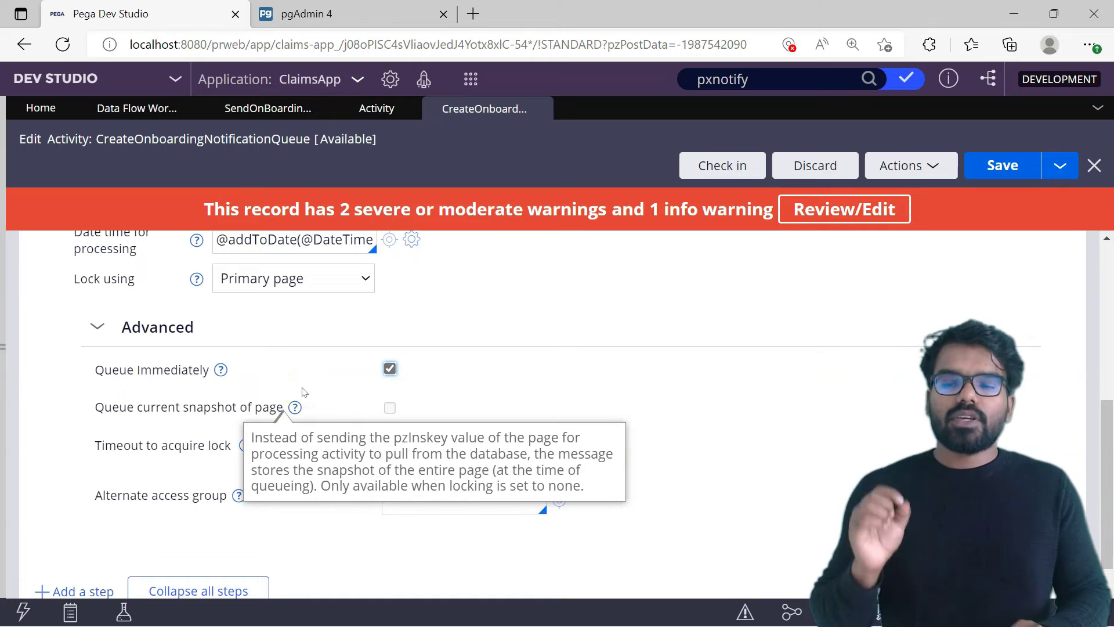
left_click(311, 281)
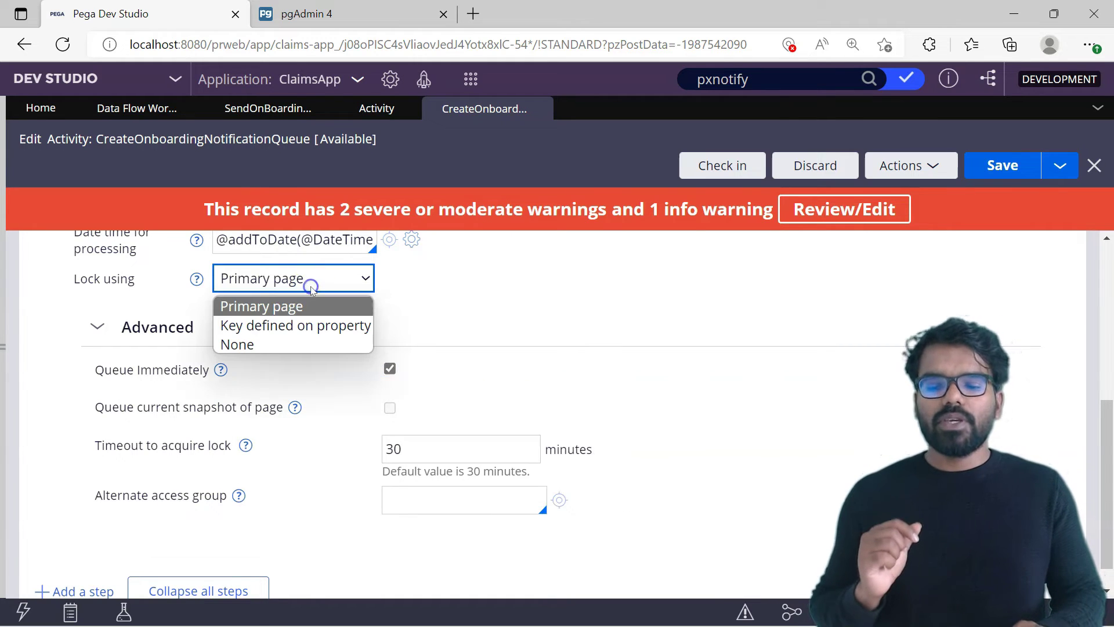
left_click(264, 345)
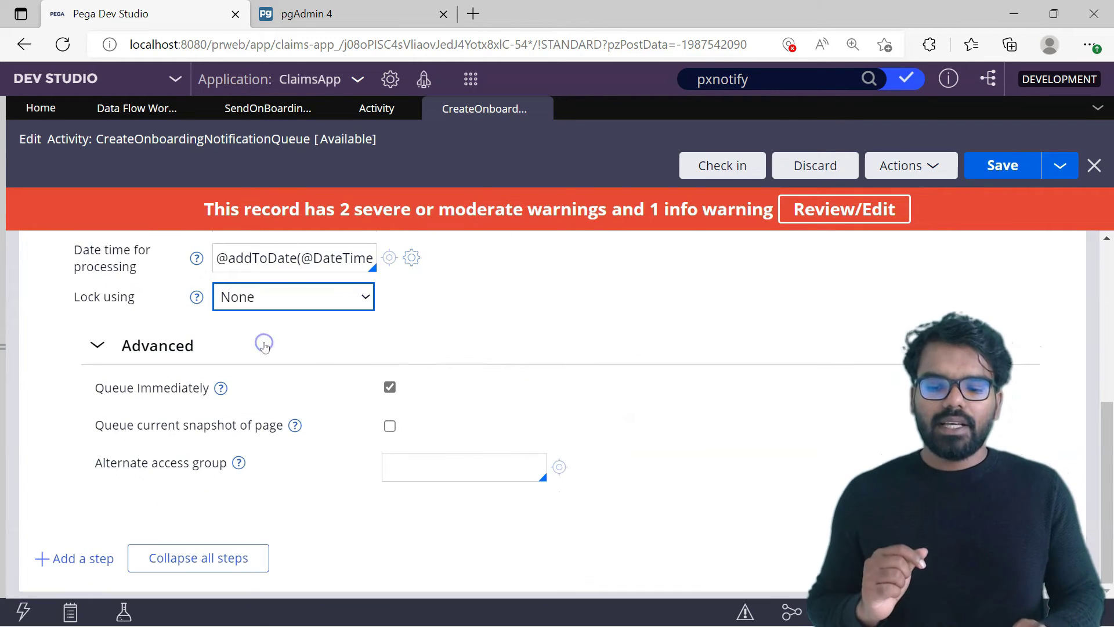
left_click(389, 430)
left_click(390, 428)
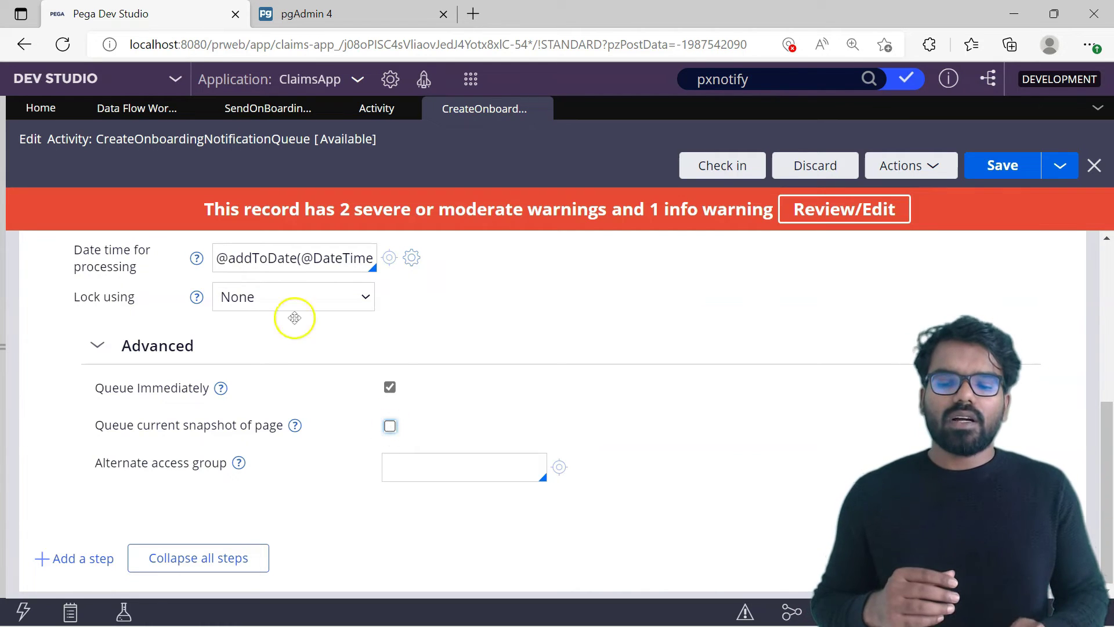
left_click(291, 295)
left_click(269, 325)
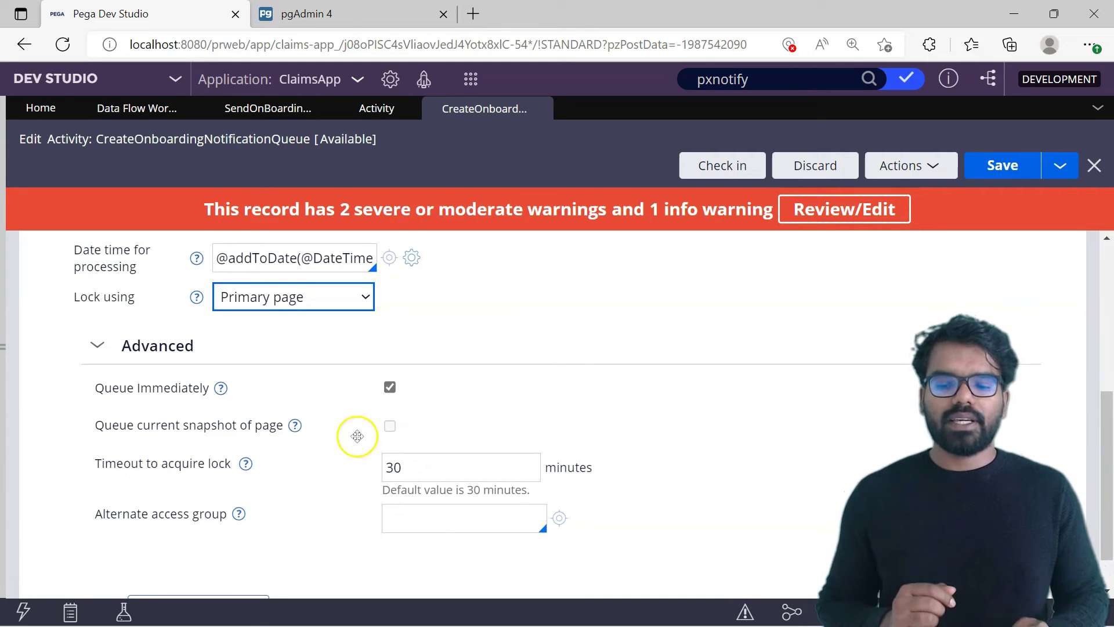
Switch the type of queue to Standard to review its alert and advanced settings, and return it to Dedicated
scroll(1108, 358, "up", 2)
scroll(1108, 358, "up", 2)
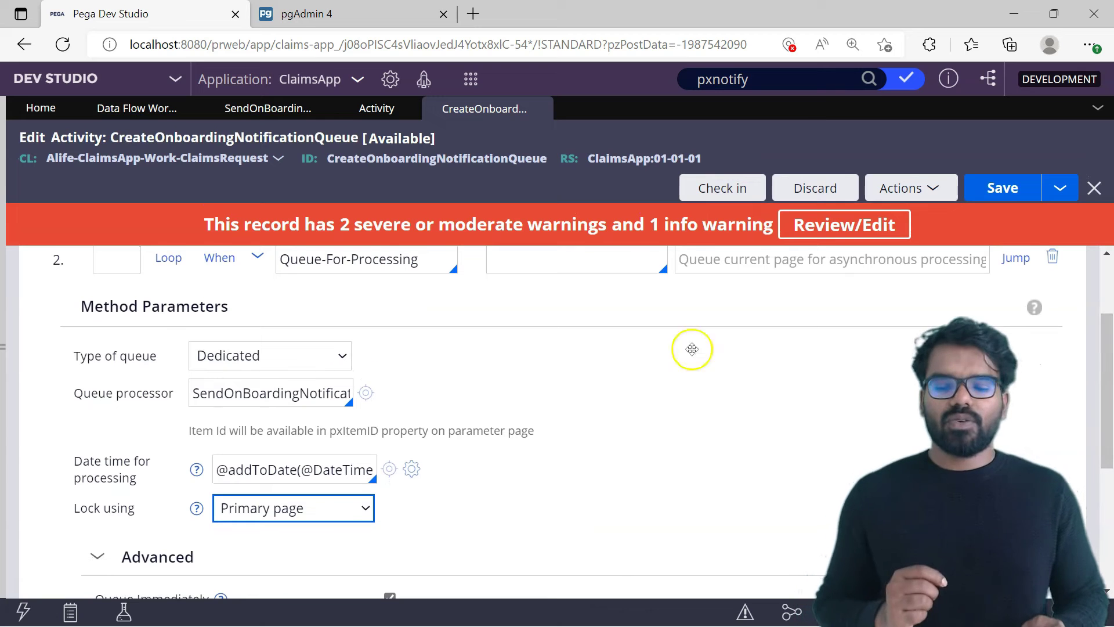
left_click(294, 355)
left_click(263, 385)
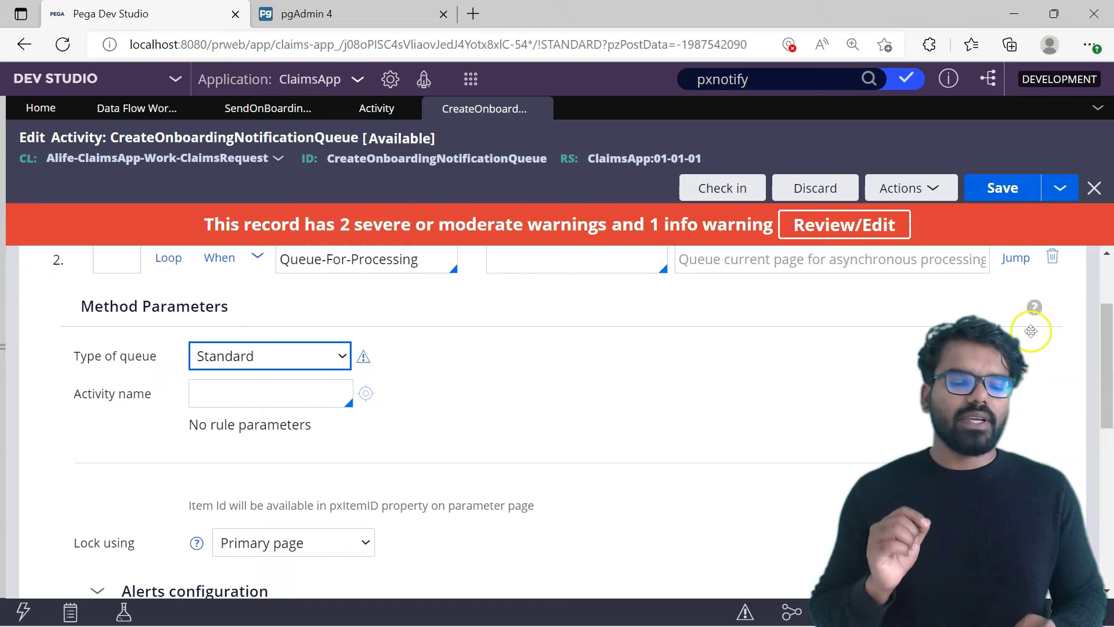
scroll(1107, 400, "down", 4)
scroll(1107, 406, "down", 3)
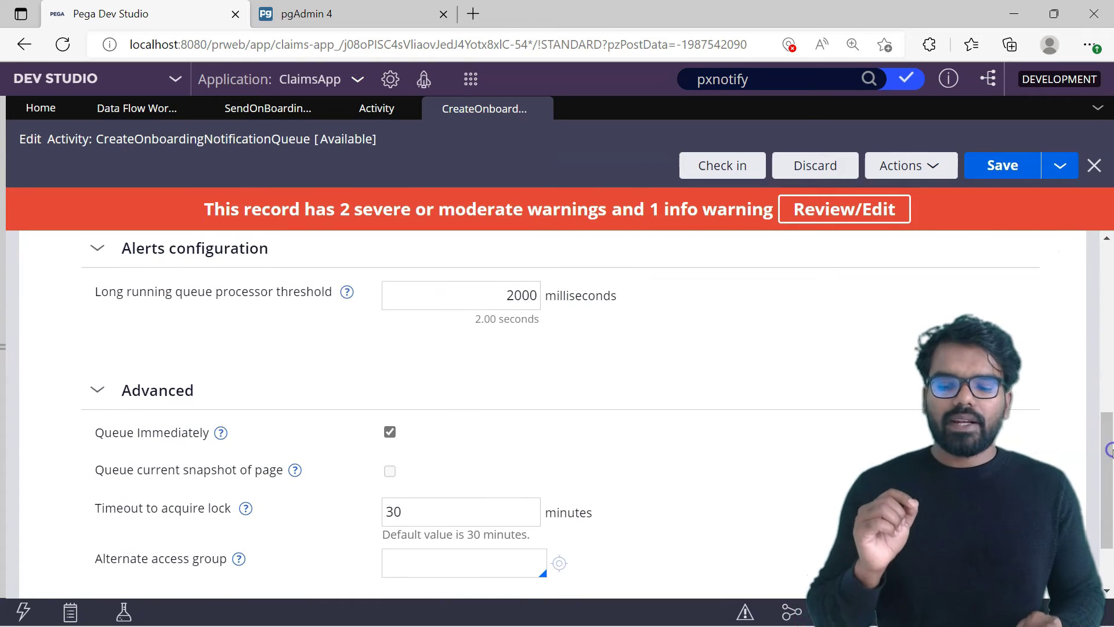
scroll(1108, 454, "up", 2)
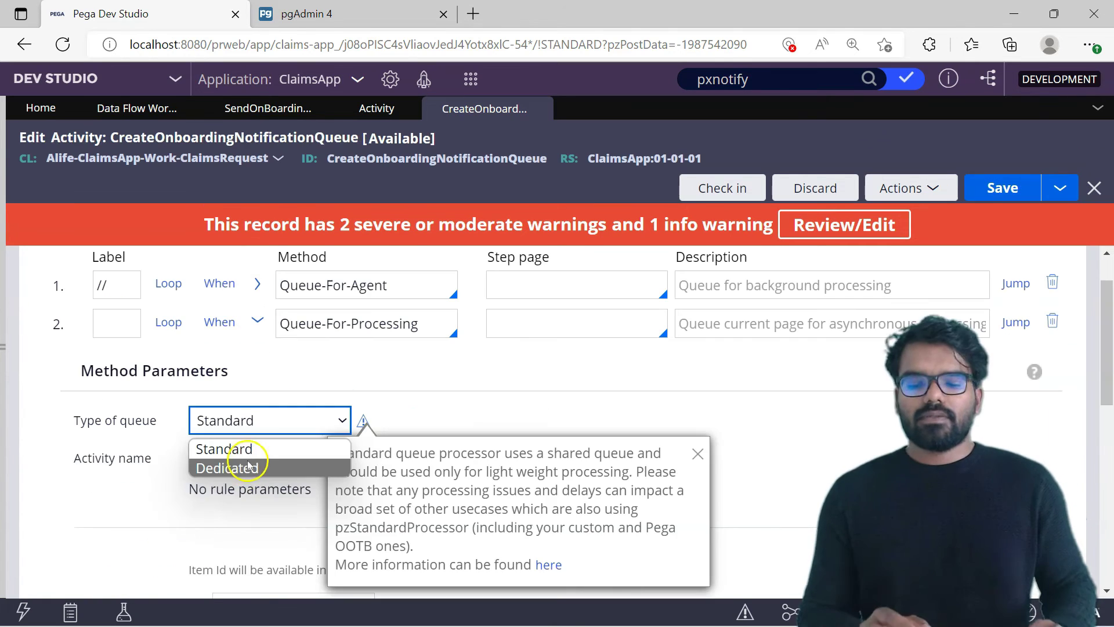
left_click(245, 468)
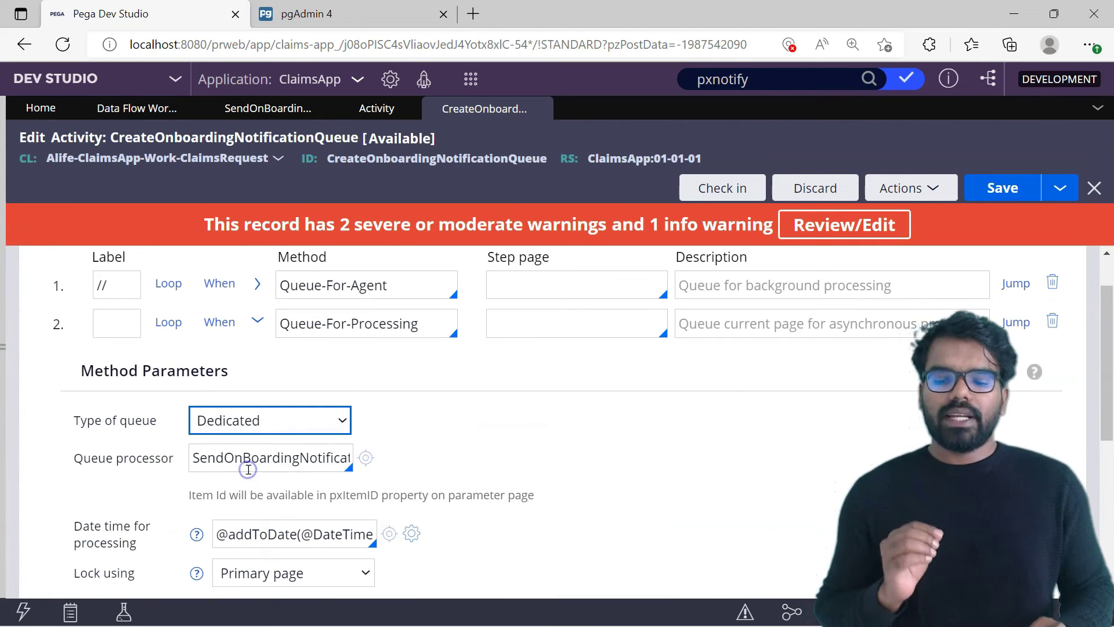
Review the Queue-For-Processing step's settings and save the CreateOnboardingNotificationQueue activity
left_click(1001, 190)
scroll(278, 348, "down", 5)
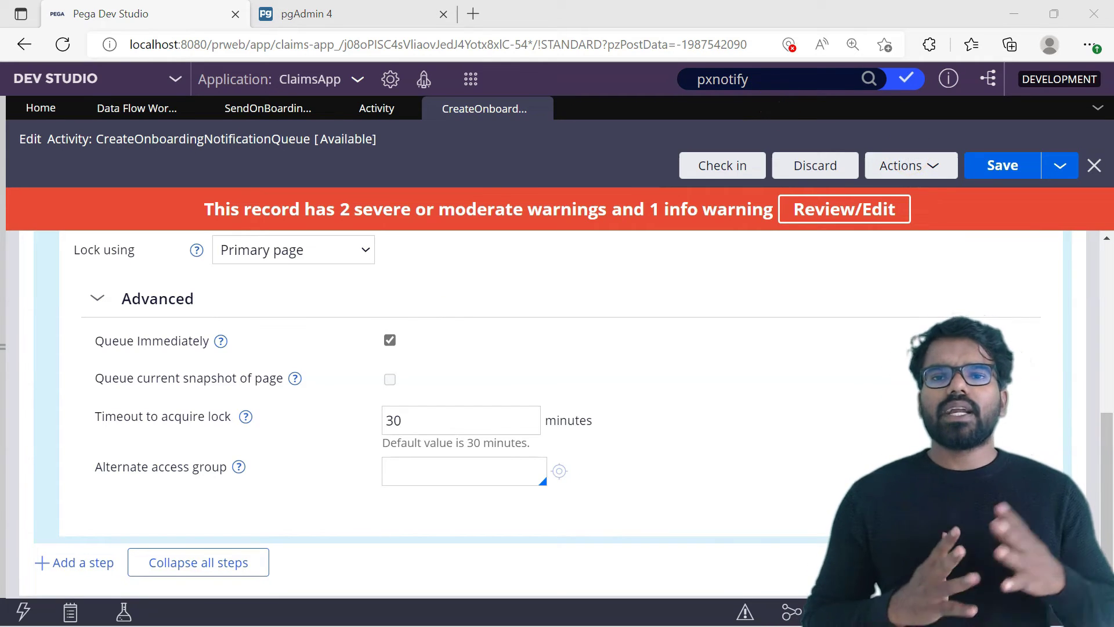
left_click_drag(1102, 460, 1109, 287)
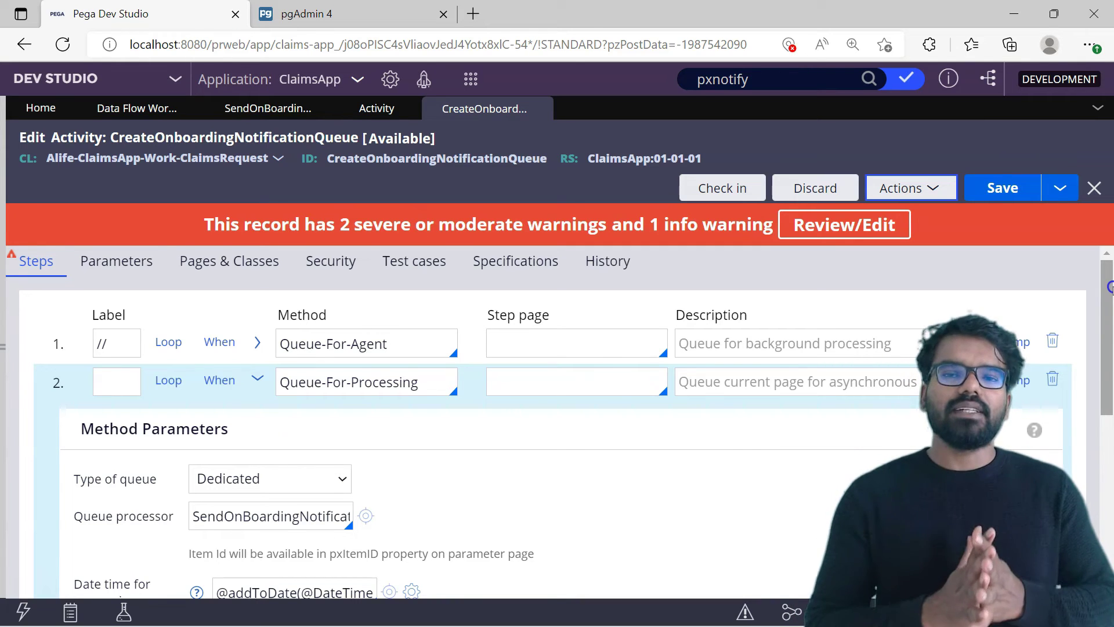
left_click_drag(1109, 287, 1111, 298)
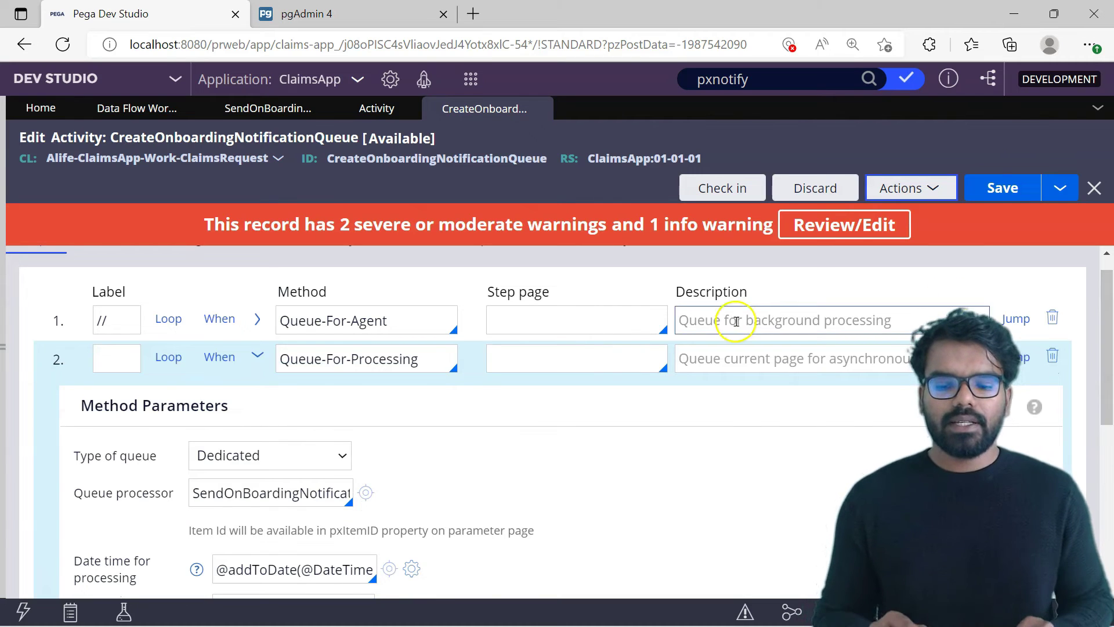
left_click(998, 190)
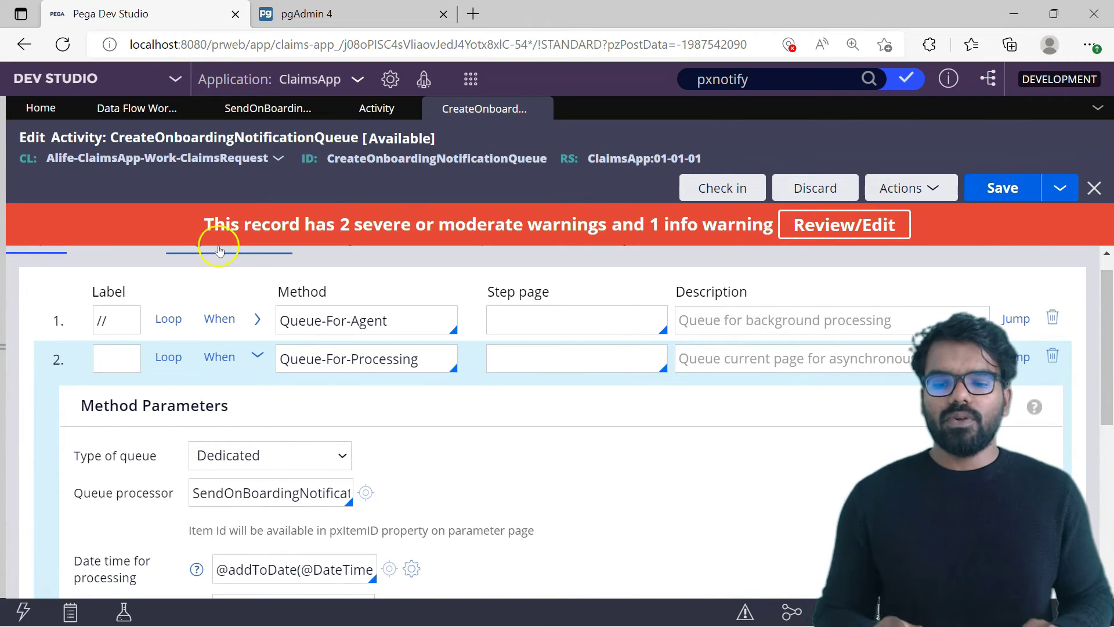
Open the Create process flow of the Claims Request case type and check it out
left_click(3, 347)
left_click(33, 210)
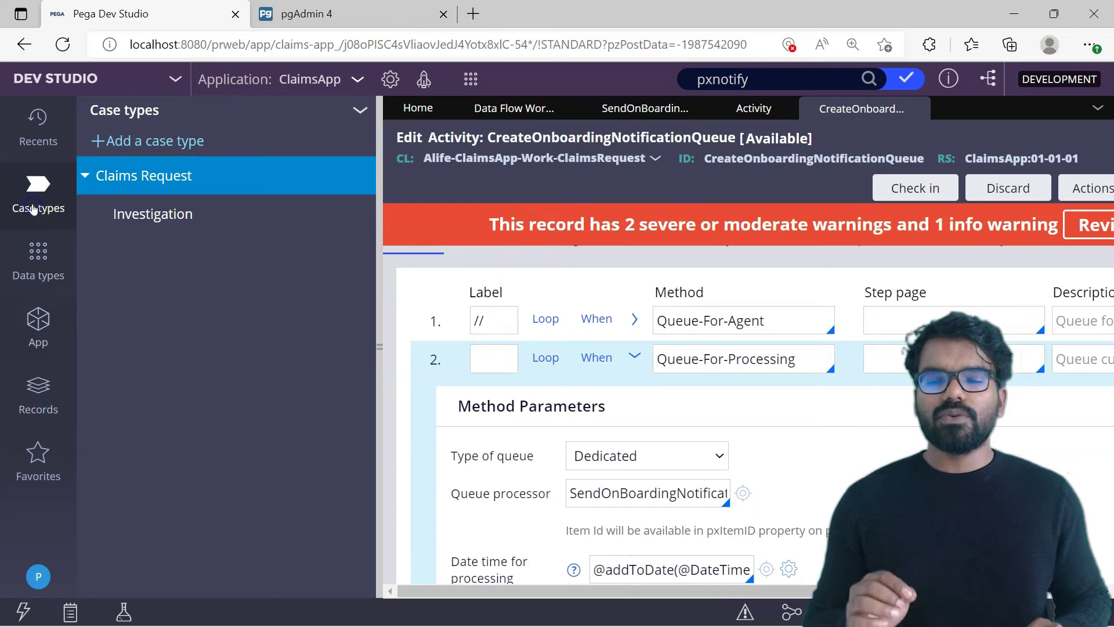
left_click(144, 189)
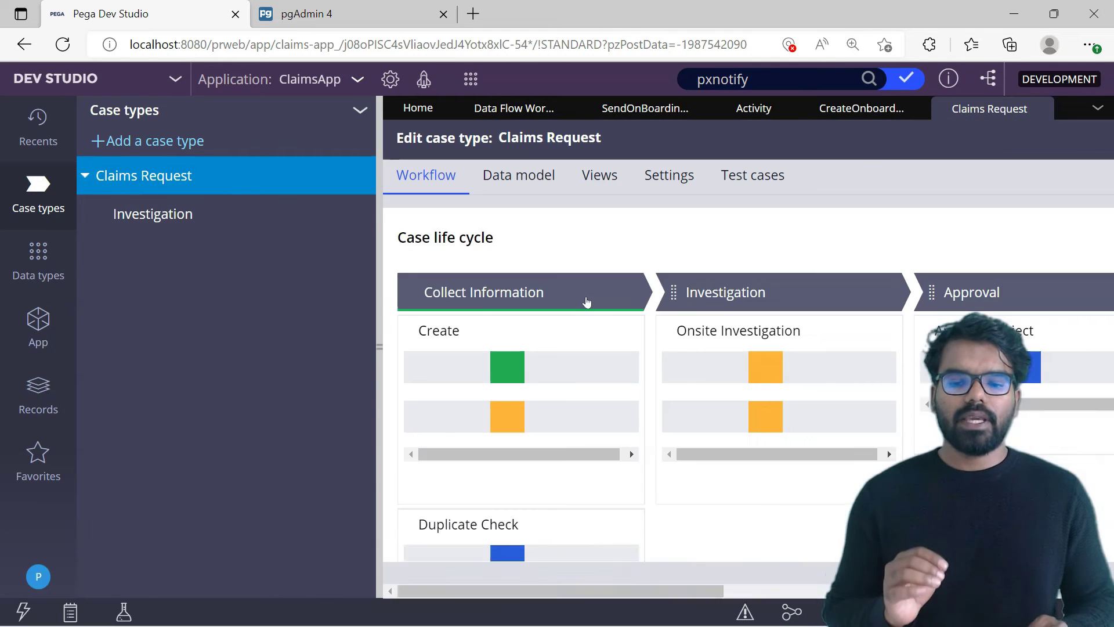
left_click(496, 329)
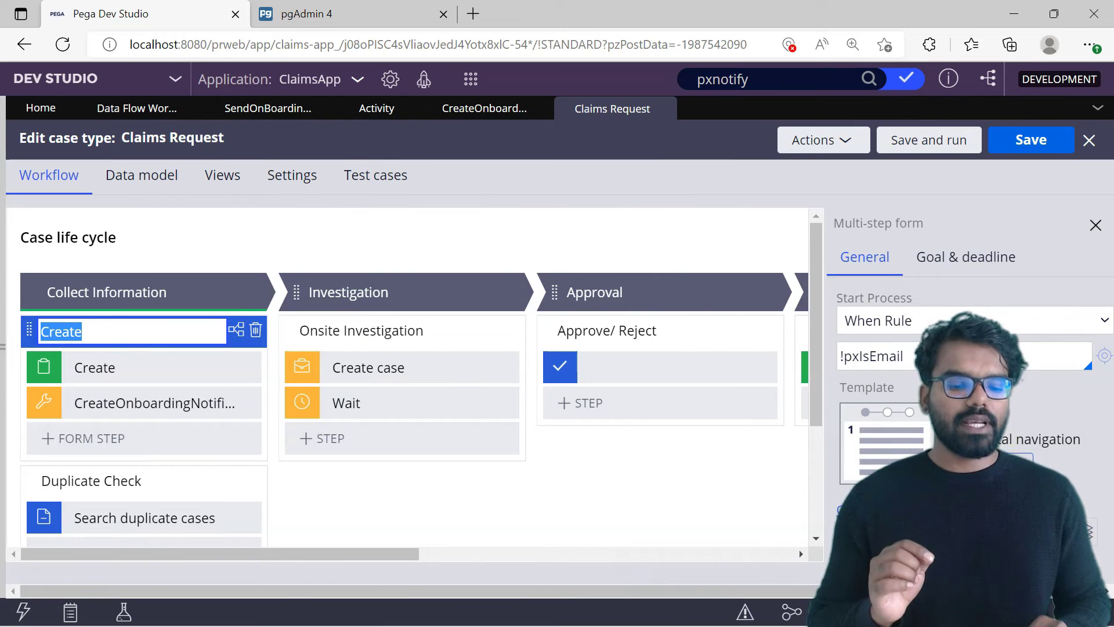
left_click(887, 510)
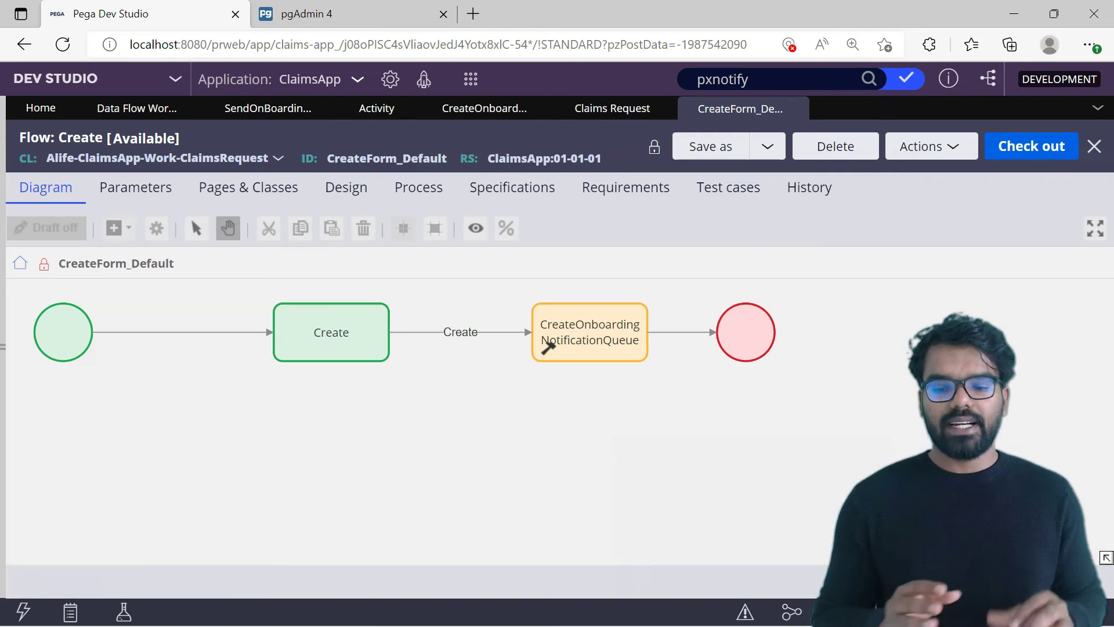
left_click(1050, 145)
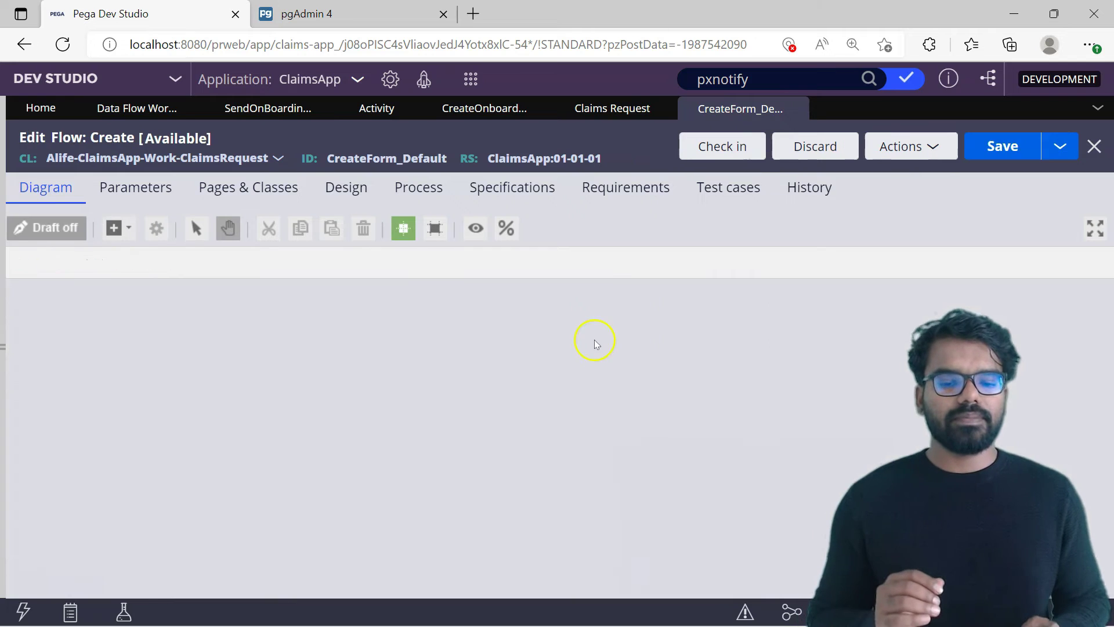
Delete the CreateOnboardingNotificationQueue utility shape from the Create flow
left_click(570, 339)
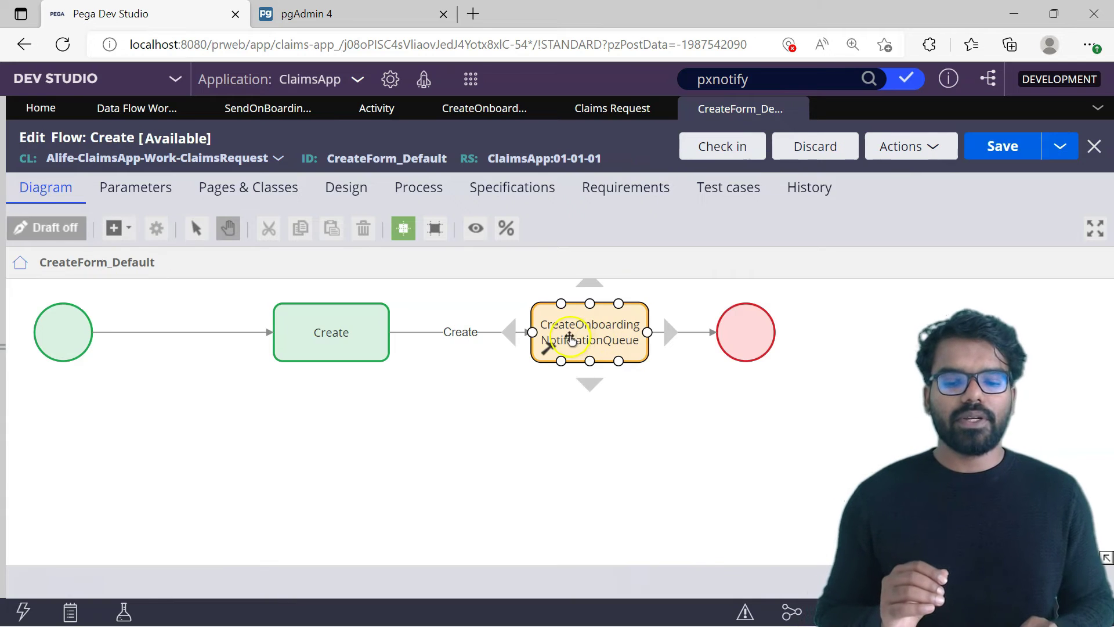
right_click(570, 338)
left_click(595, 472)
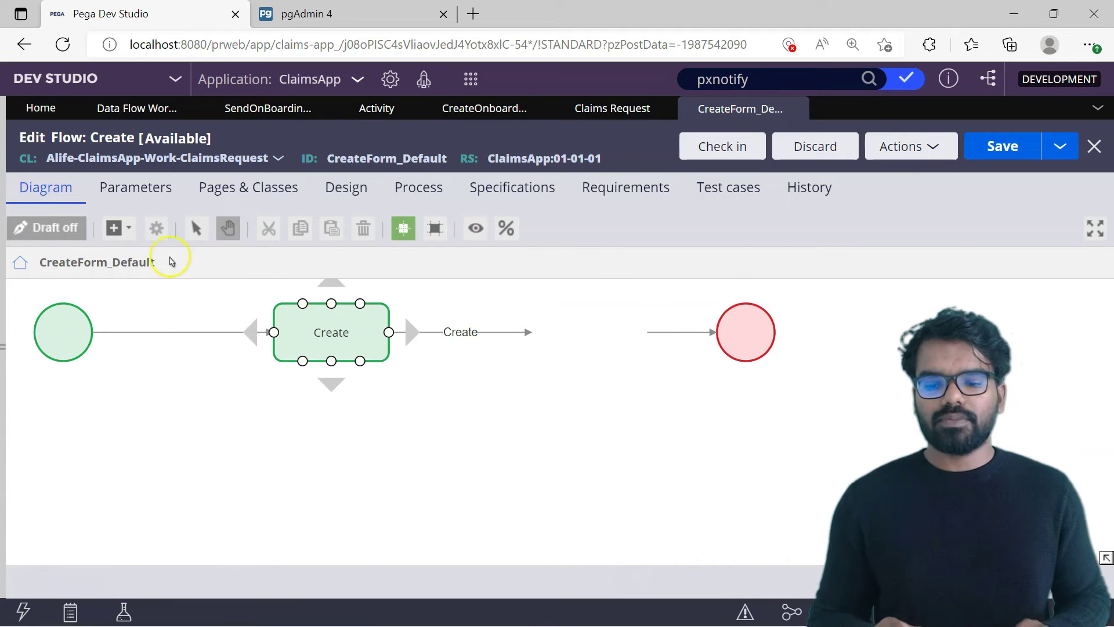
Add a Run in background automation between the Create assignment and the end shape, joined to both existing connectors
left_click(116, 228)
mouse_move(175, 485)
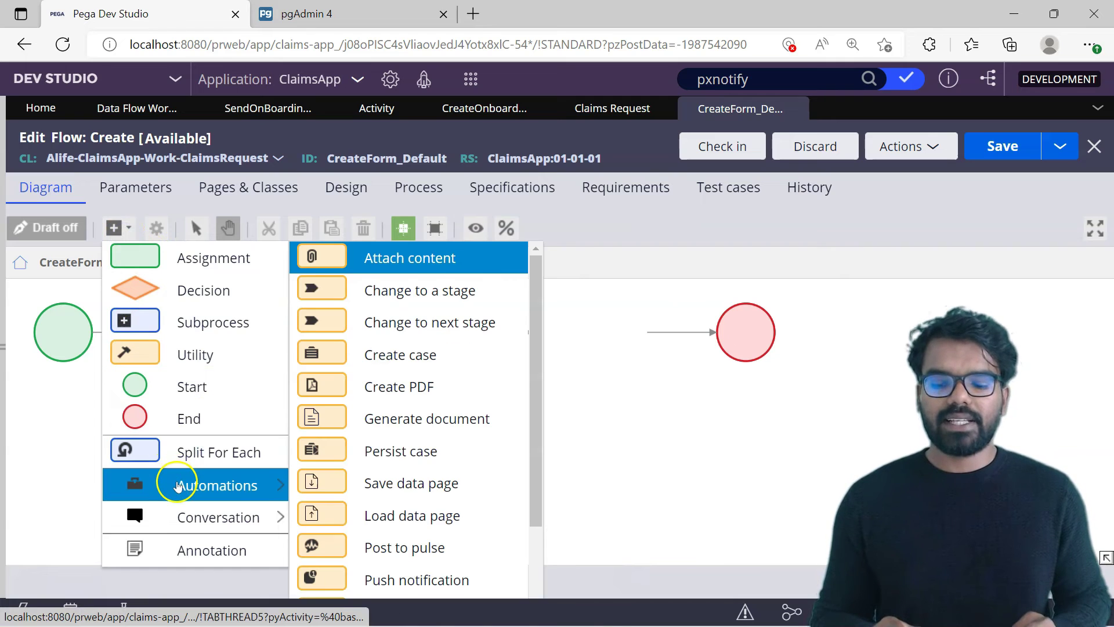
scroll(536, 499, "down", 3)
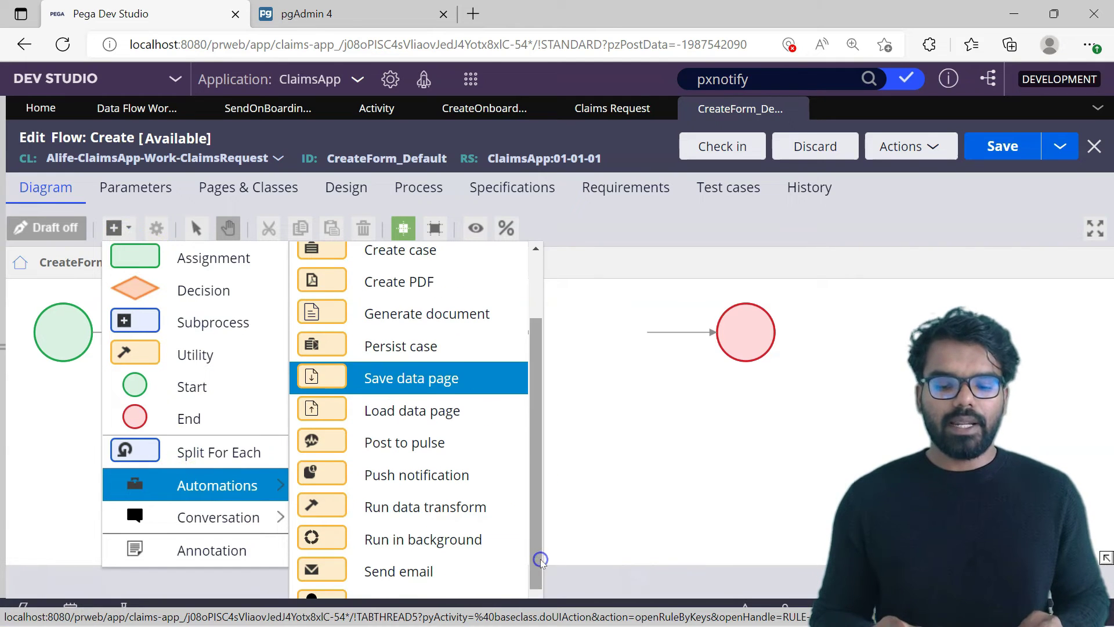
left_click(398, 537)
left_click(560, 335)
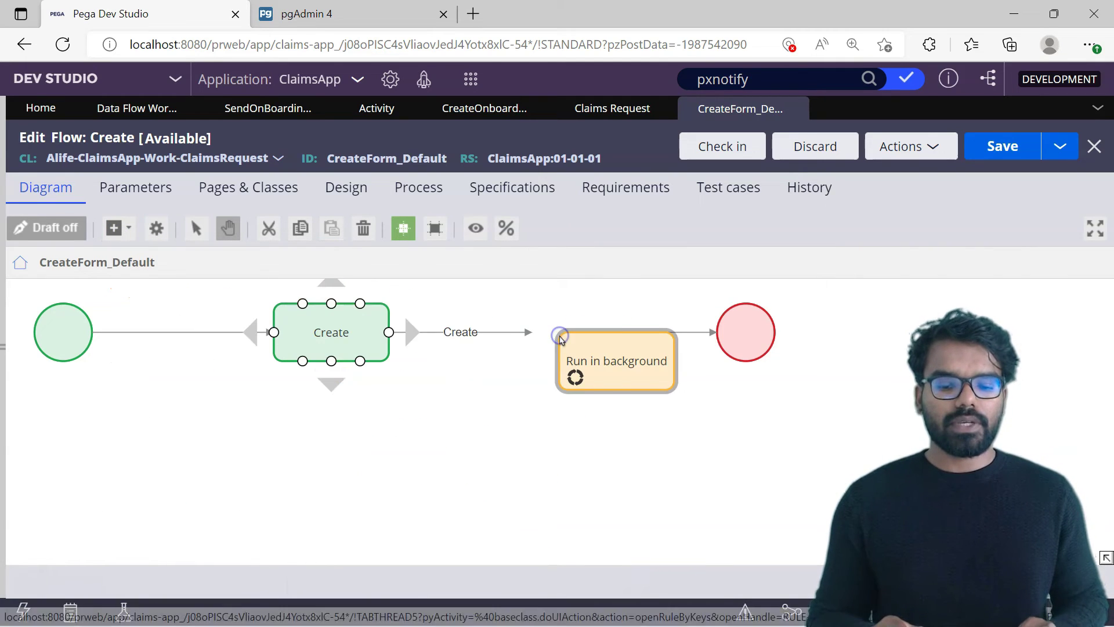
left_click(475, 332)
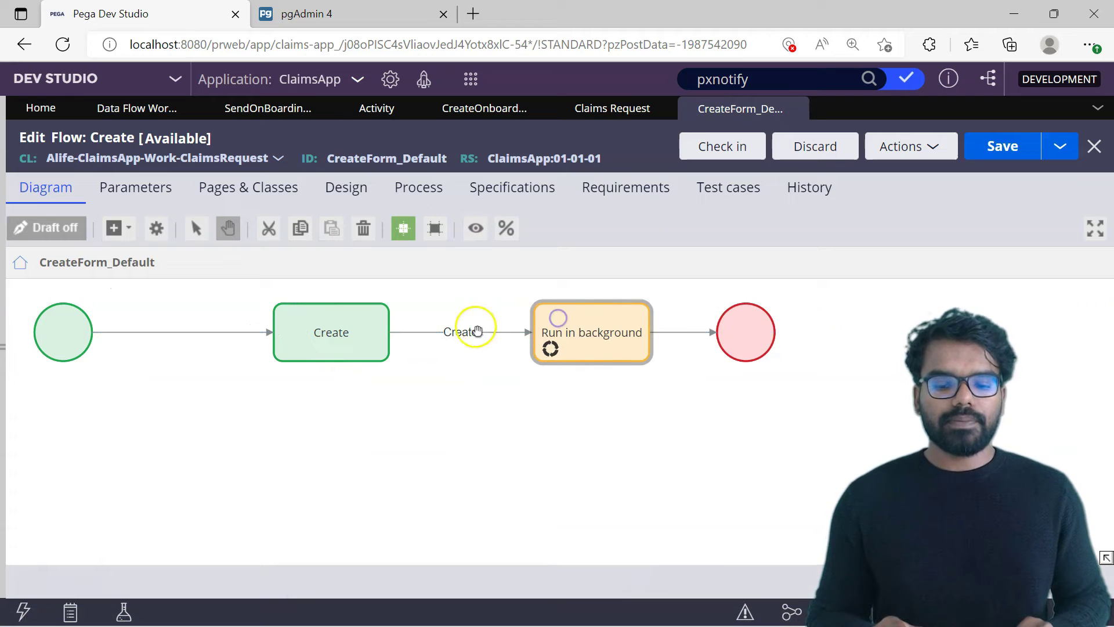
left_click(533, 335)
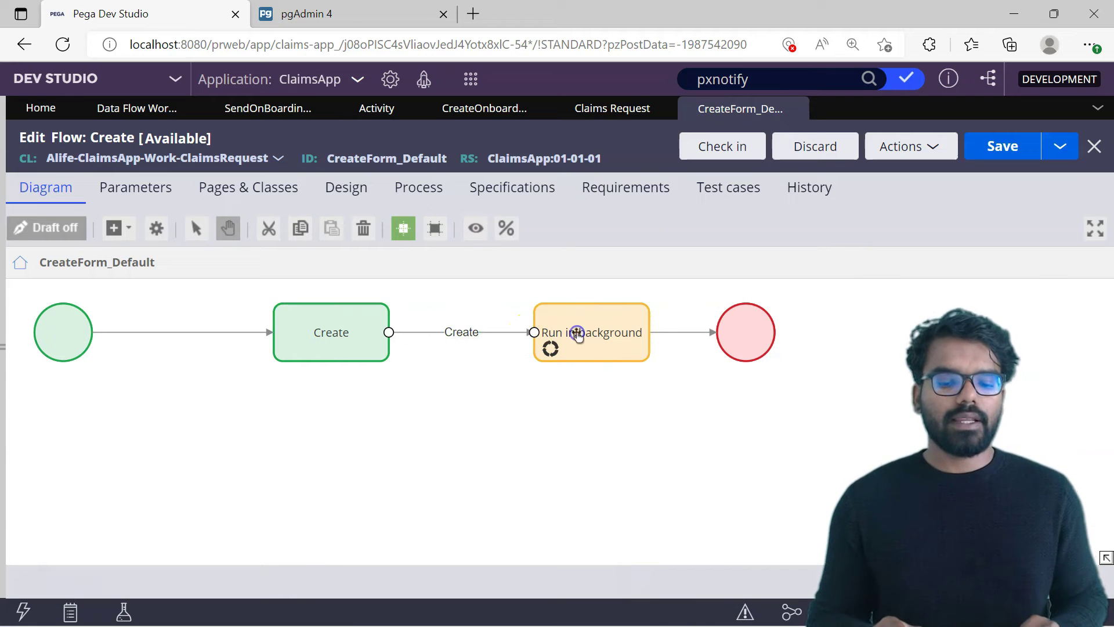
left_click(696, 335)
Configure the Run in background shape with a Dedicated queue and the SendOnBoardingNotification queue processor
double_click(589, 339)
left_click(415, 347)
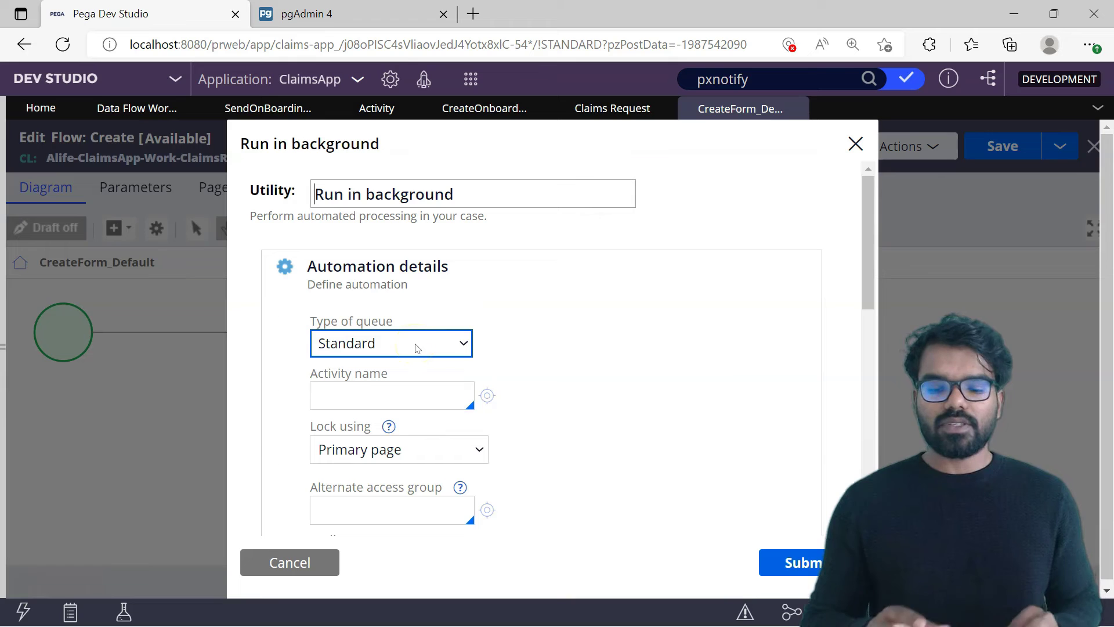
left_click(414, 346)
left_click(374, 389)
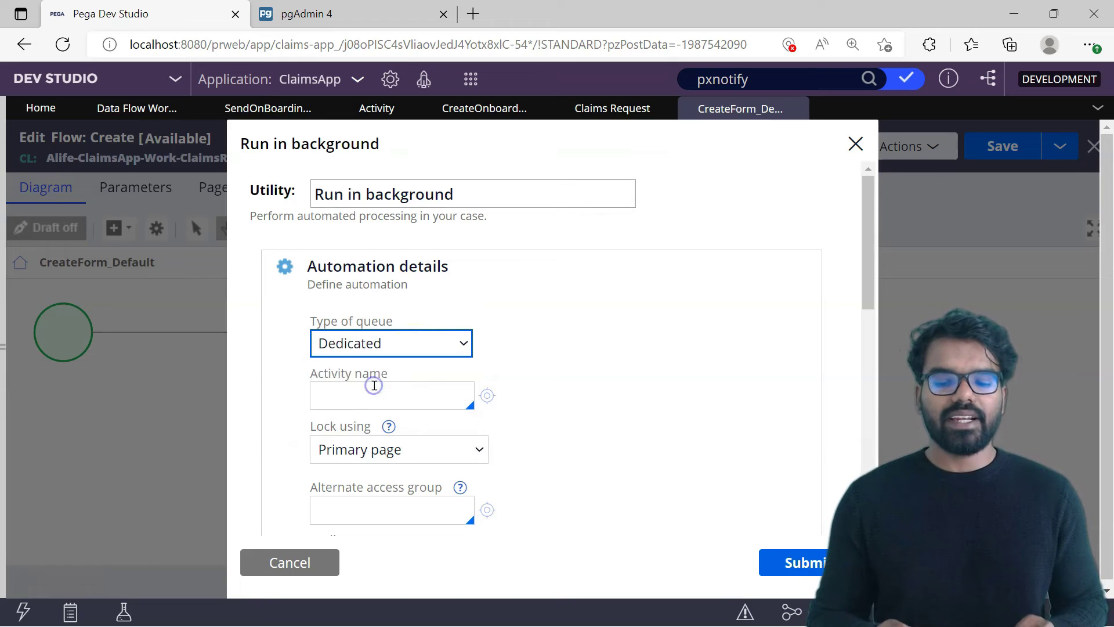
left_click(357, 397)
key("Down")
key("Down")
key("Return")
left_click(385, 458)
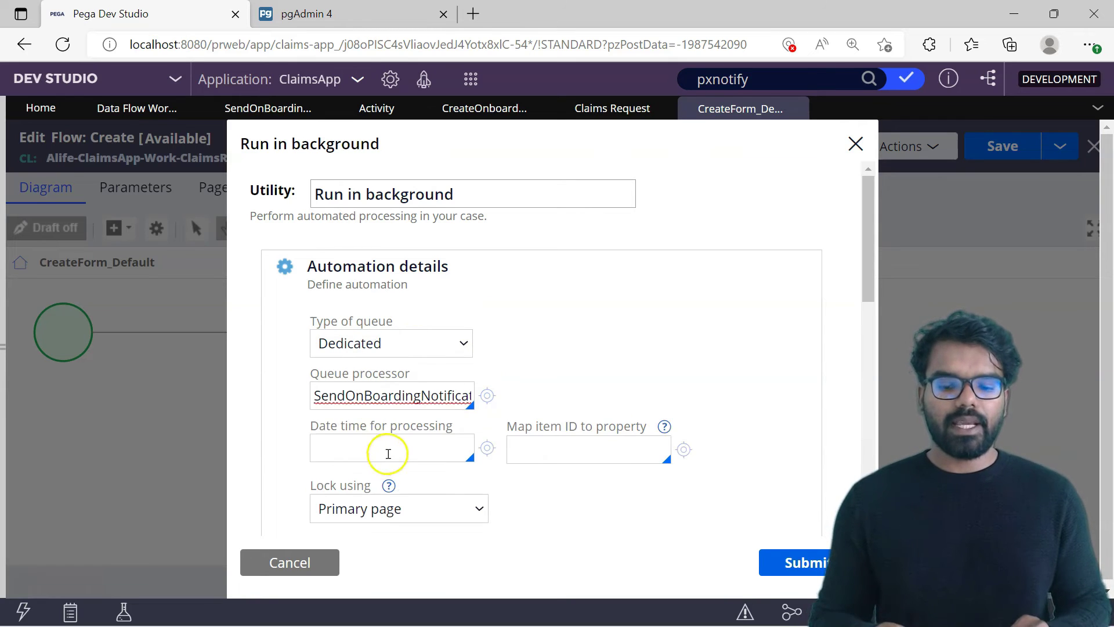
left_click(601, 109)
left_click(499, 111)
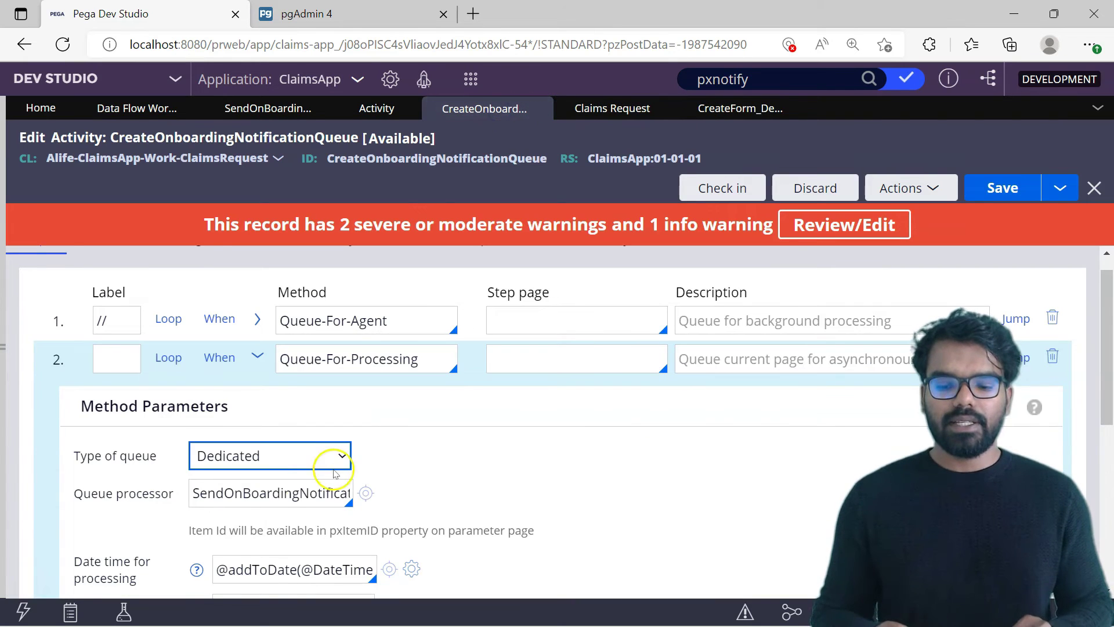
triple_click(299, 569)
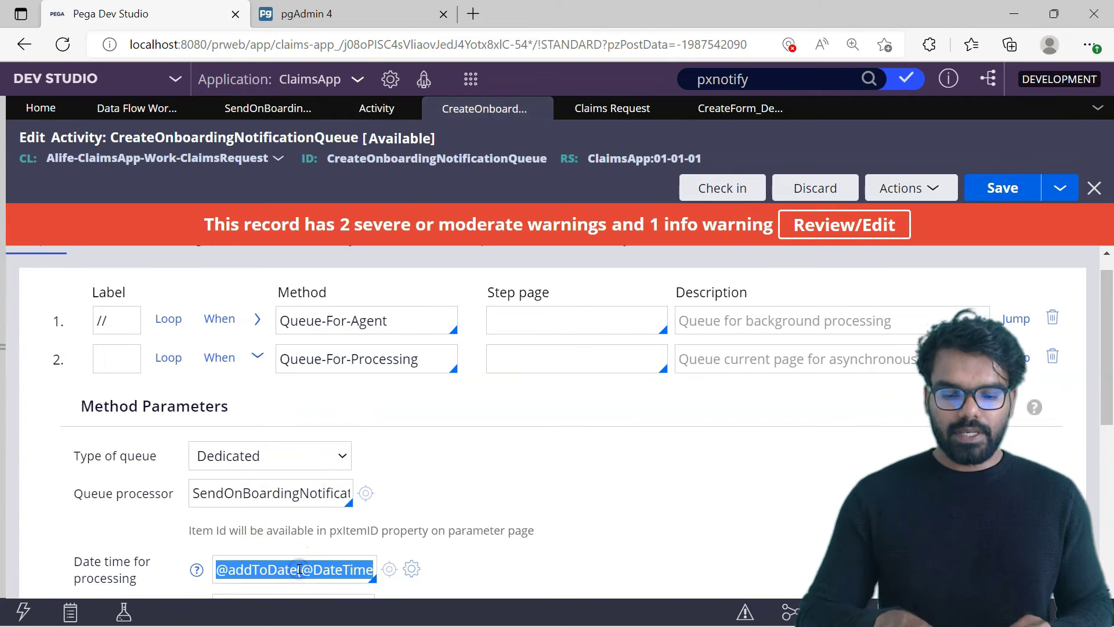
left_click(743, 111)
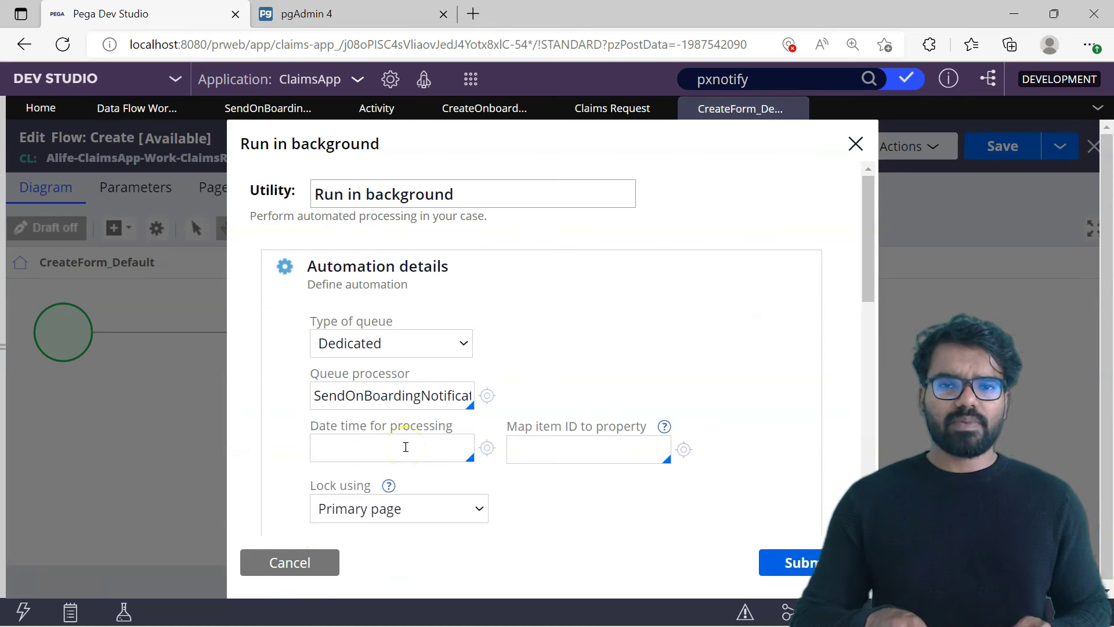
type("@addToDate(@CurrentDateTime(),\"\",\"\",\"\",\"30\")")
left_click(611, 353)
left_click_drag(864, 268, 868, 323)
left_click(478, 322)
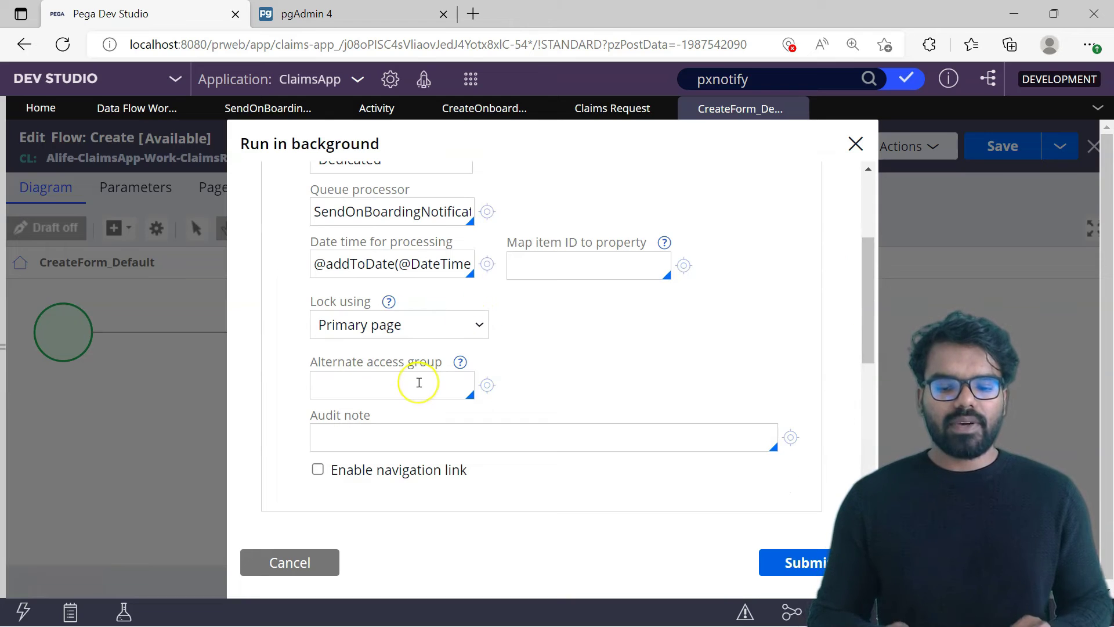
left_click(816, 563)
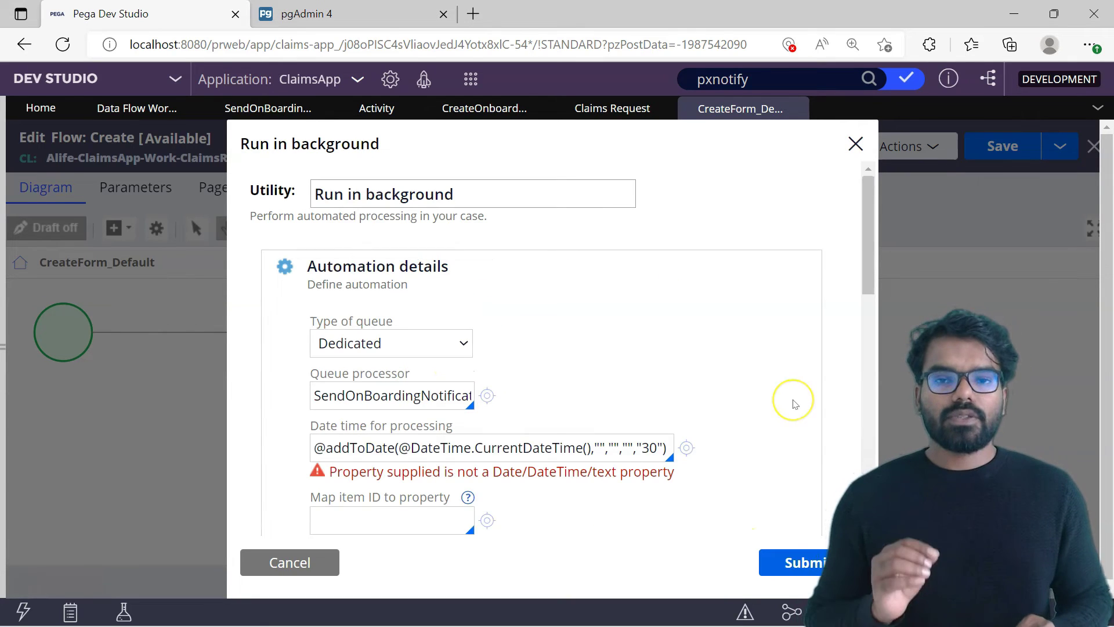
Examine the Create flow's path from assignment to background step, including the Run in background shape's settings
left_click(459, 333)
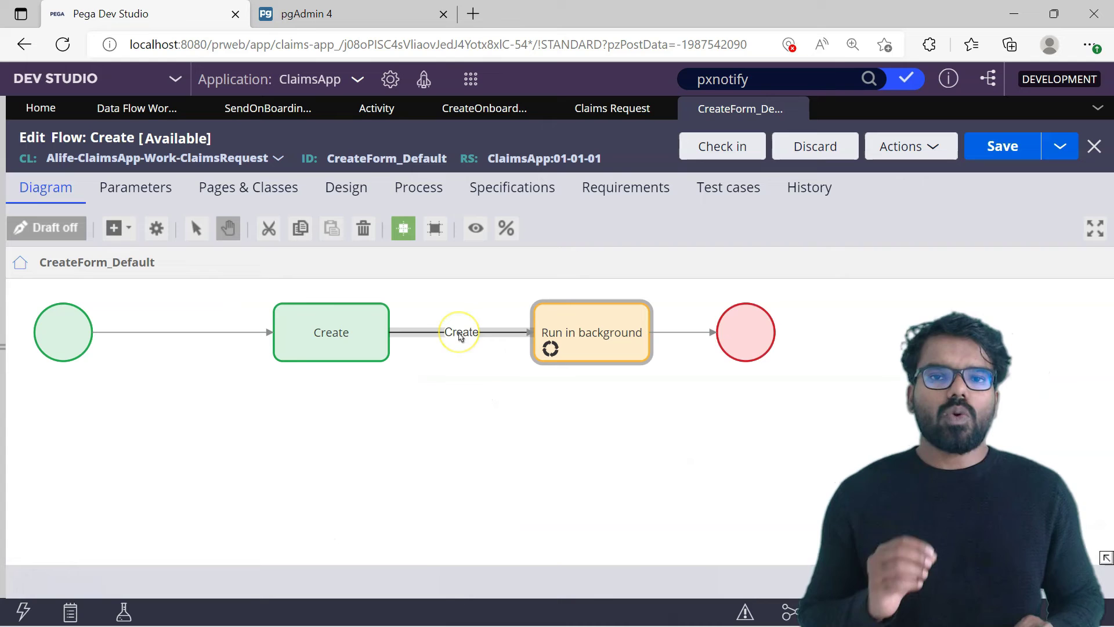
left_click(348, 337)
left_click(459, 331)
left_click(574, 327)
double_click(574, 326)
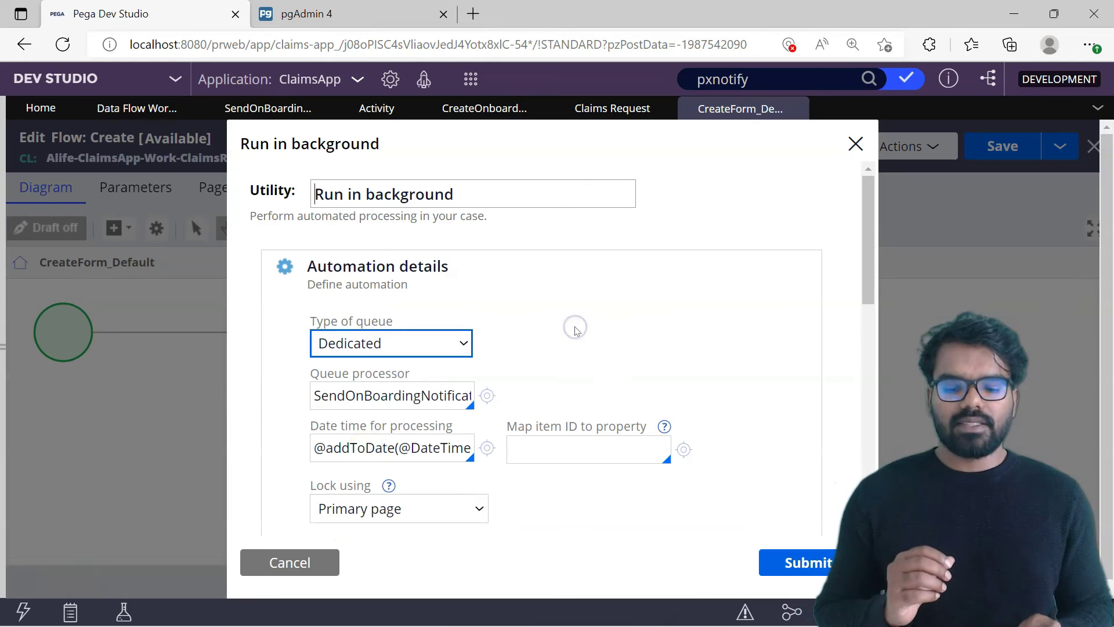
left_click(856, 143)
left_click(418, 334)
left_click(331, 341)
left_click(63, 332)
left_click(287, 343)
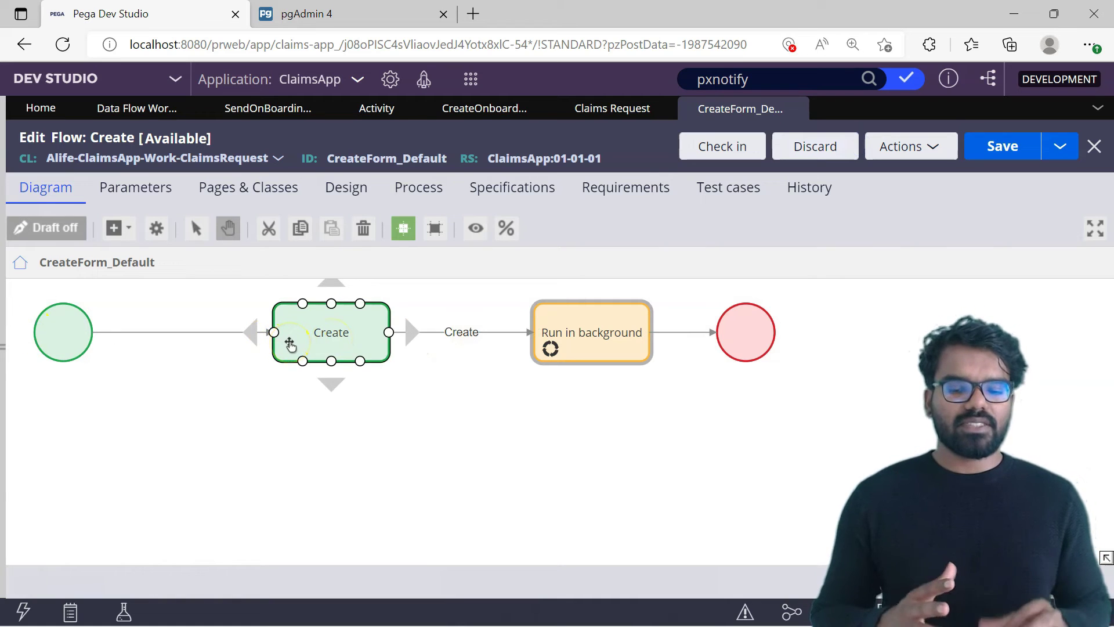
left_click(497, 335)
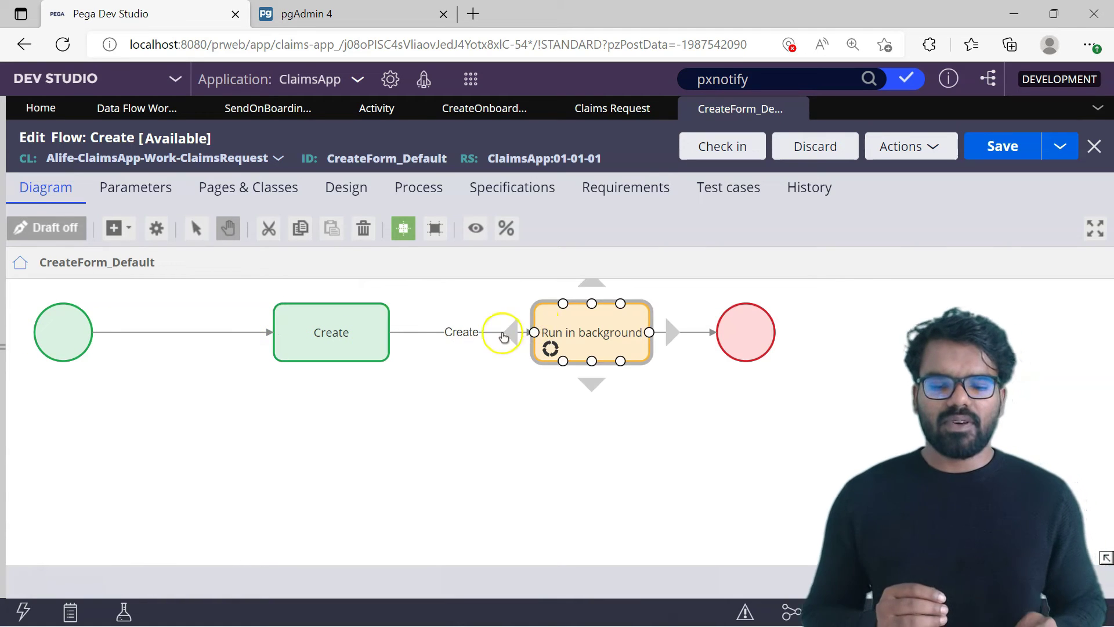
left_click(327, 353)
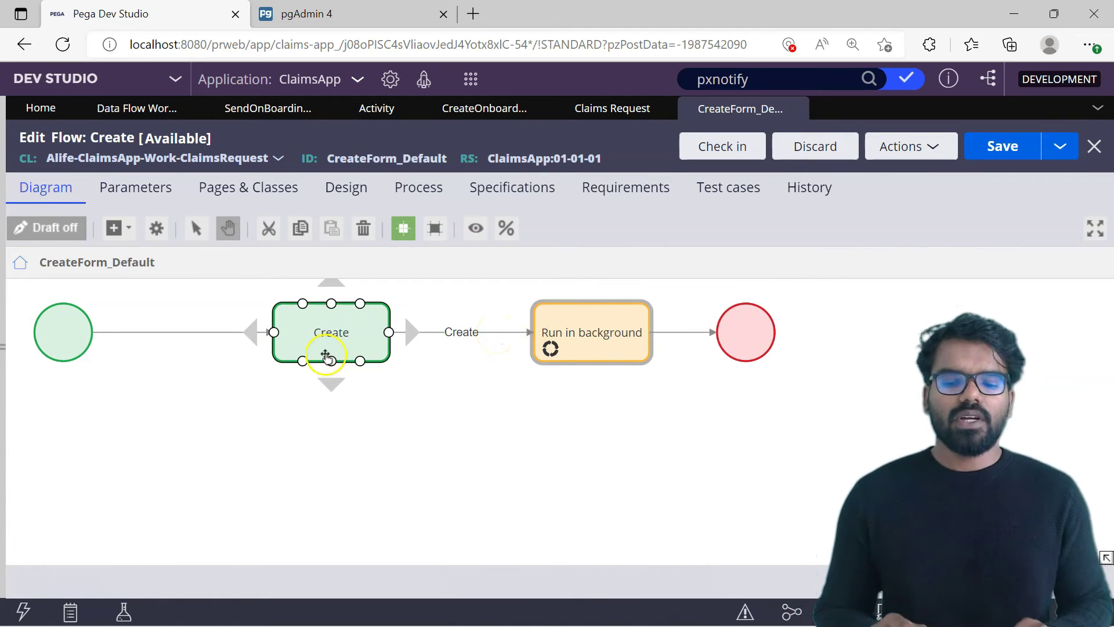
Open the Create assignment's flow action and, from there, its post-processing data transform PostCreate
double_click(326, 346)
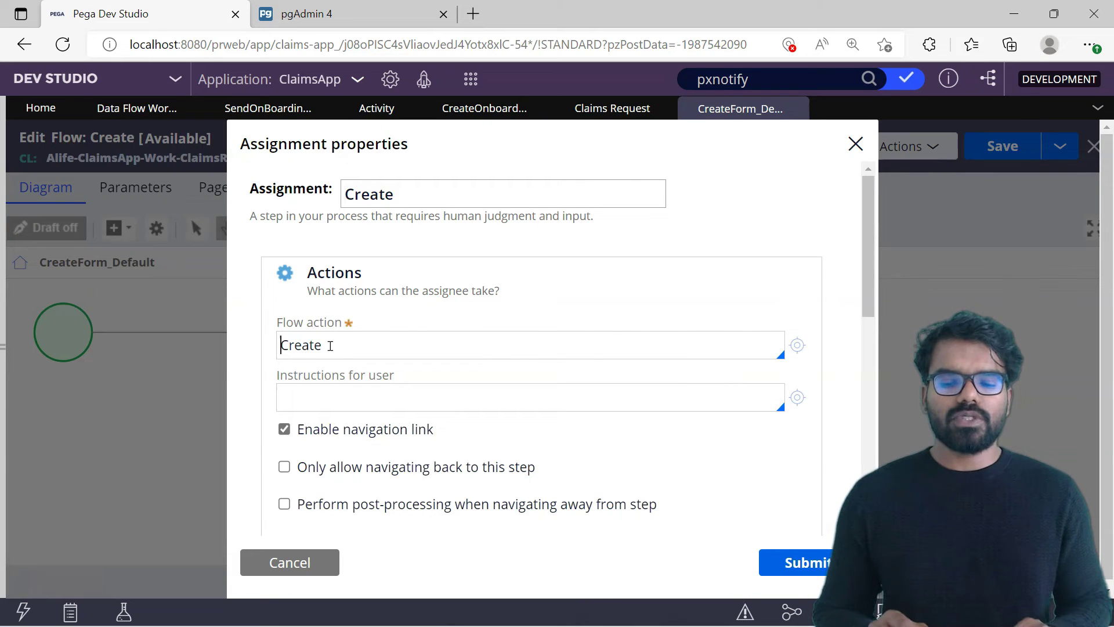
left_click(797, 345)
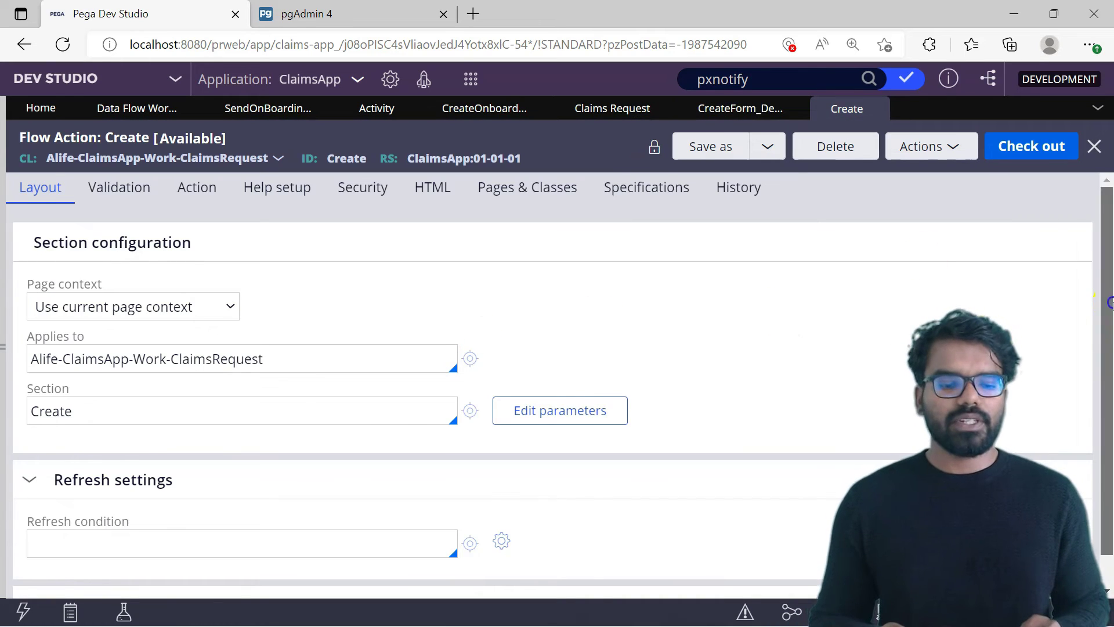
scroll(385, 517, "down", 1)
left_click(470, 377)
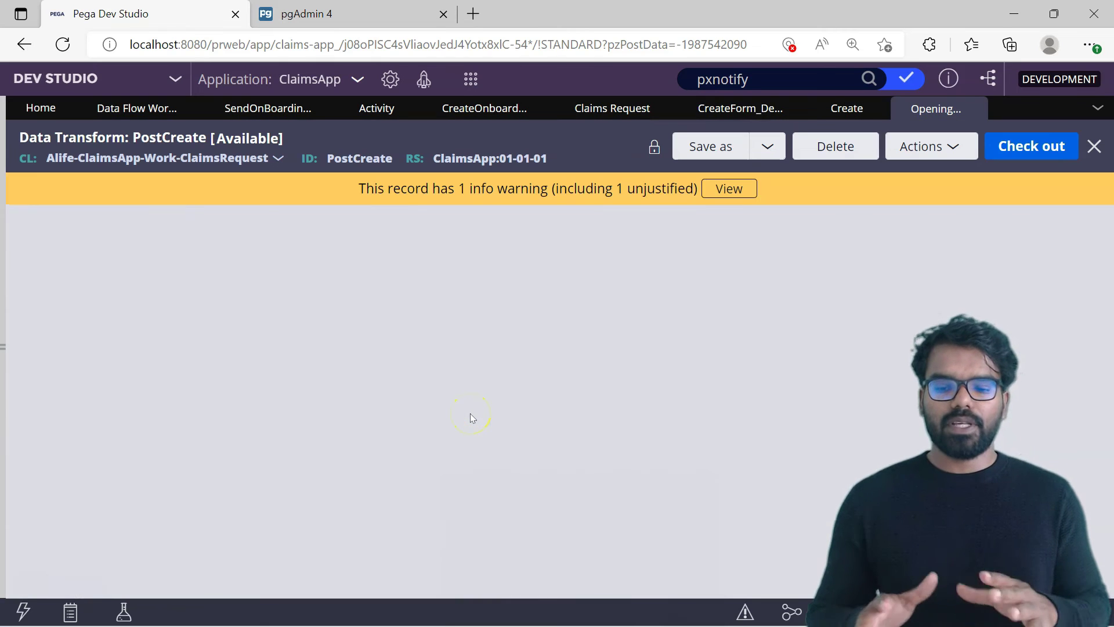
Set the target property in the PostCreate data transform to .pyTempDateTime and check in the rule with the comment "wq"
left_click(199, 323)
left_click(198, 343)
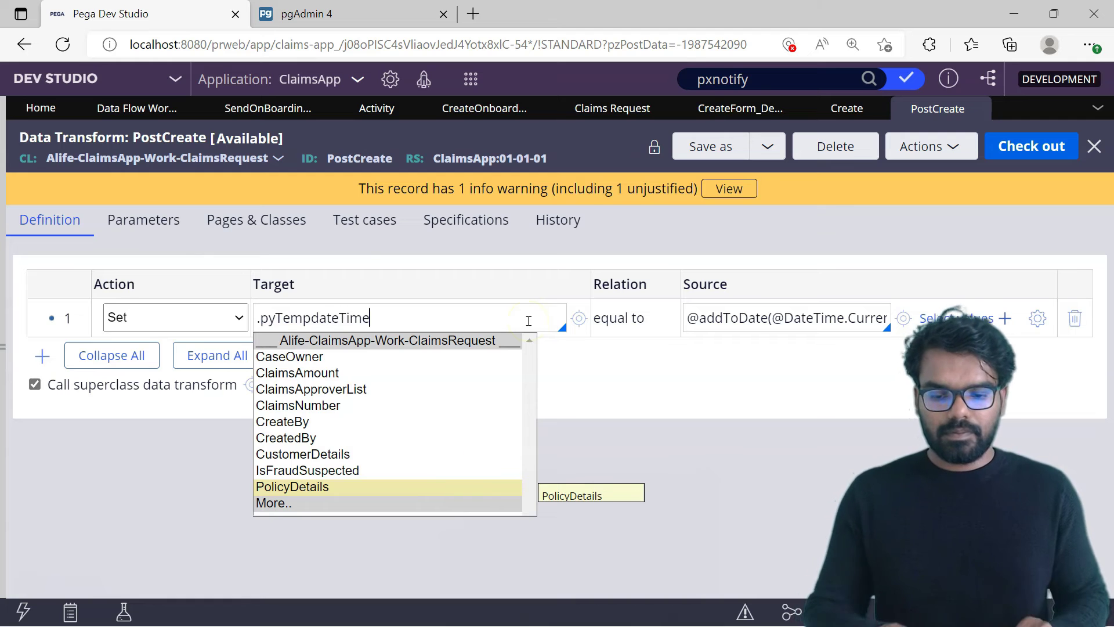
left_click(333, 502)
left_click(316, 456)
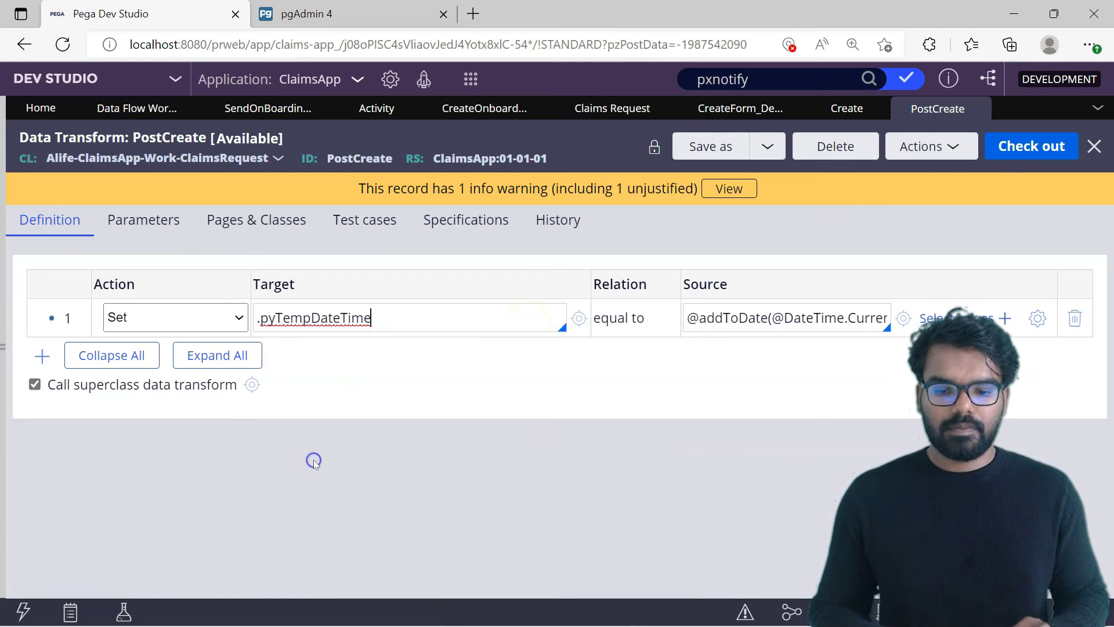
left_click(1040, 143)
left_click(723, 146)
left_click(338, 398)
type("wq")
key("Return")
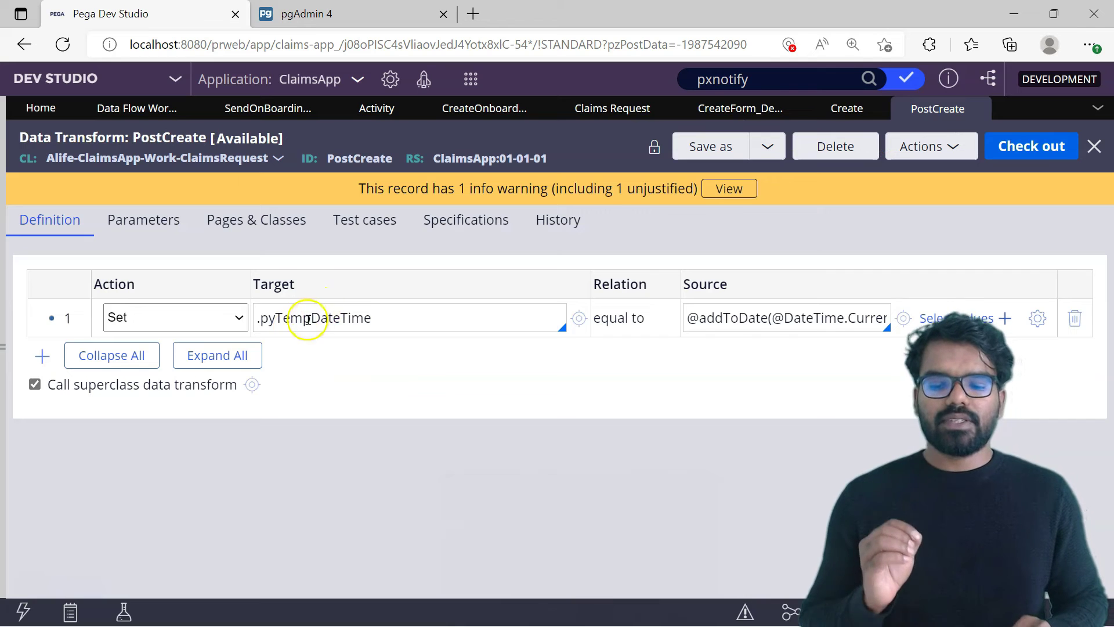
Copy the PostCreate target .pyTempDateTime into the Run in background shape as the date time for processing
triple_click(307, 319)
key("ctrl+c")
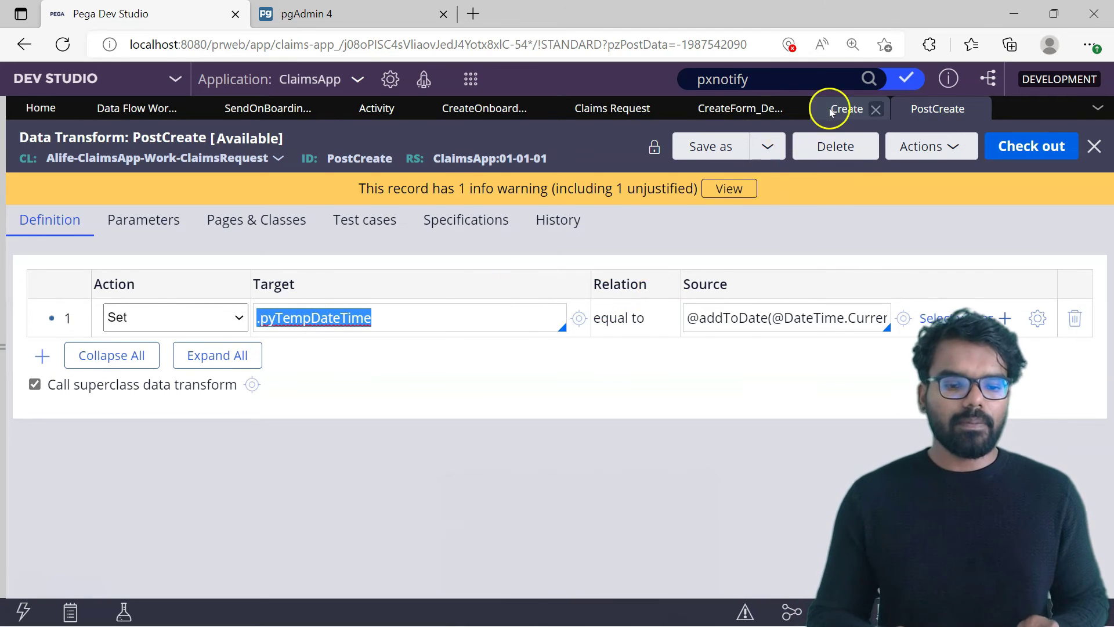
left_click(789, 108)
left_click(412, 447)
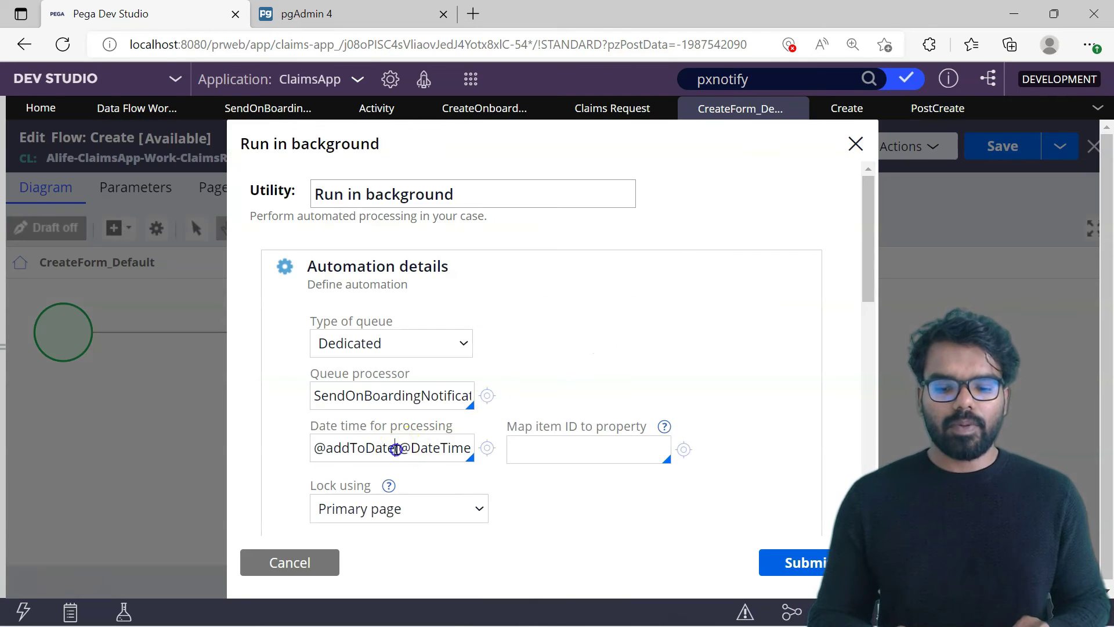
key("ctrl+a")
key("ctrl+v")
left_click(654, 388)
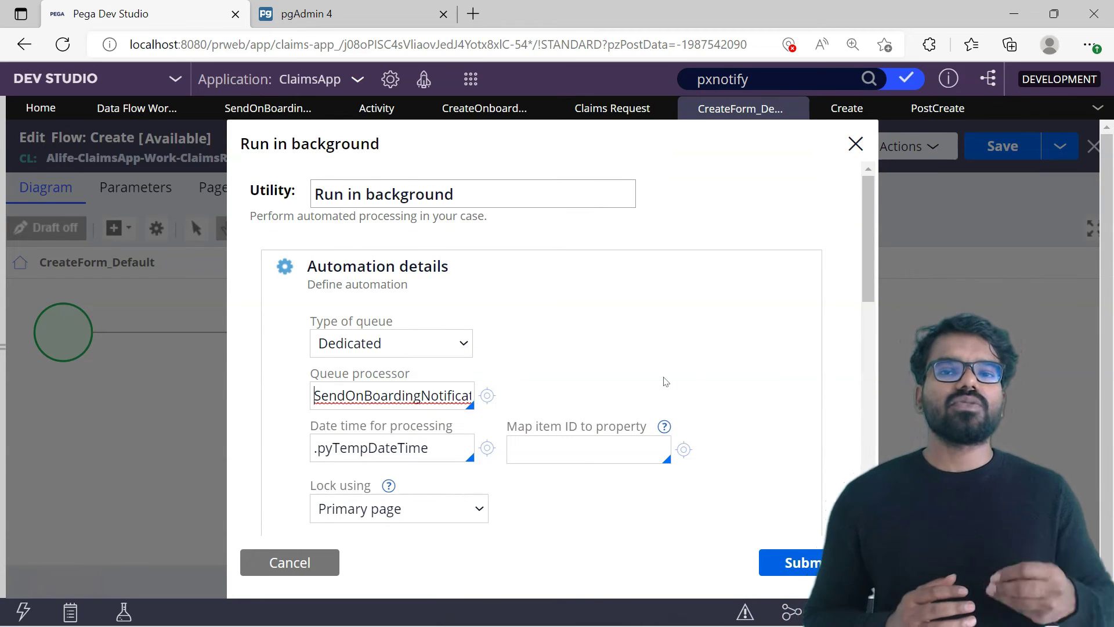
Map the Run in background shape's item ID to the property .pyTempText and save the Create flow
left_click(530, 448)
type(".")
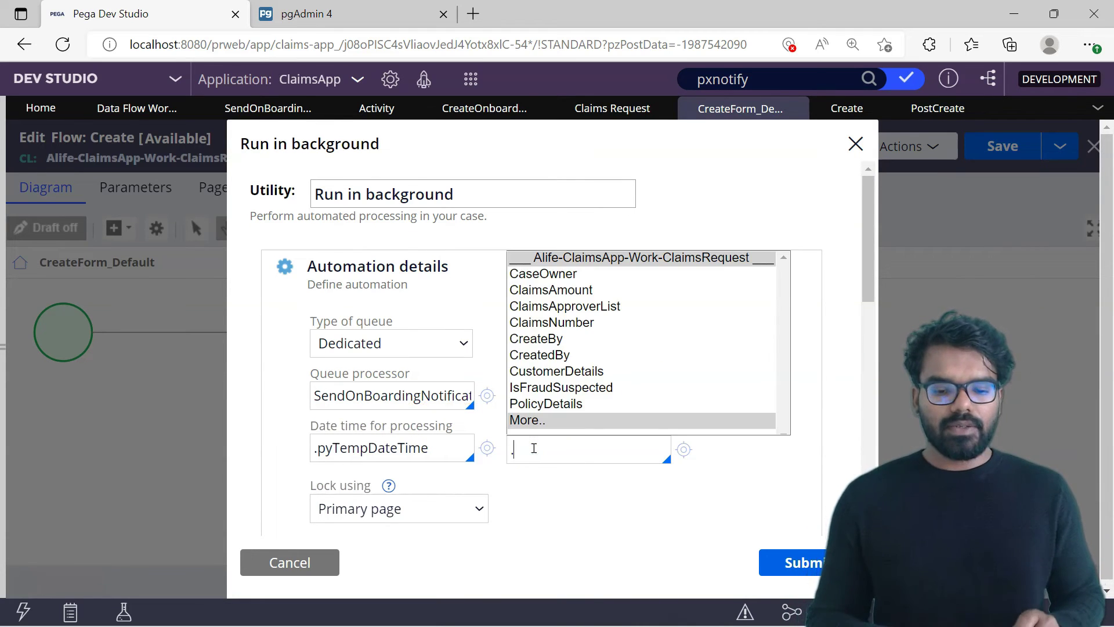
type("pyTempText")
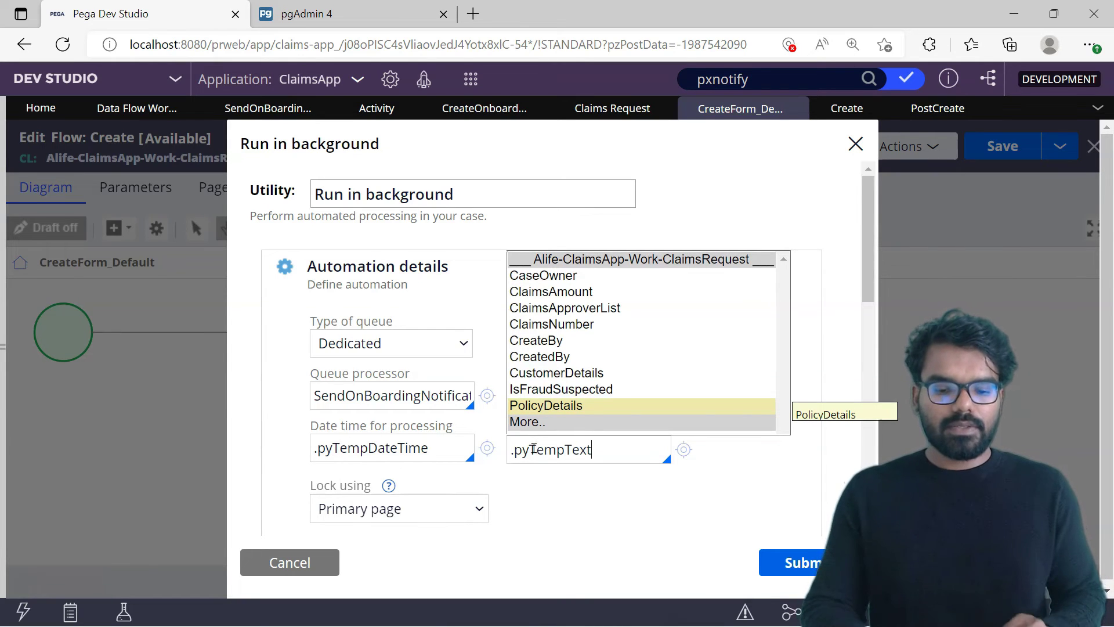
left_click(566, 422)
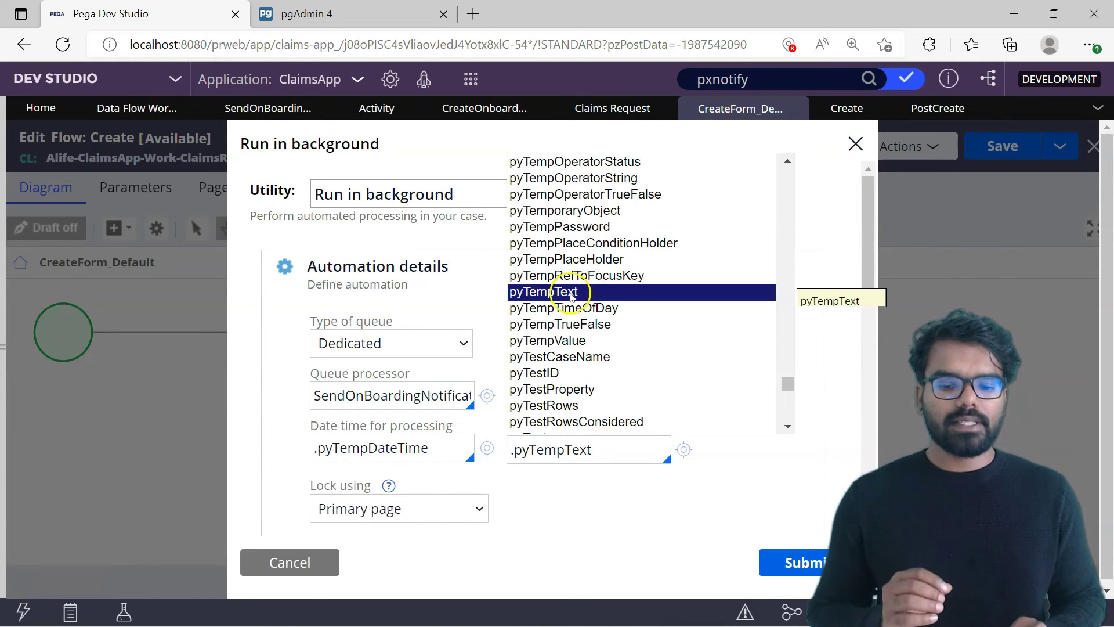
left_click(572, 294)
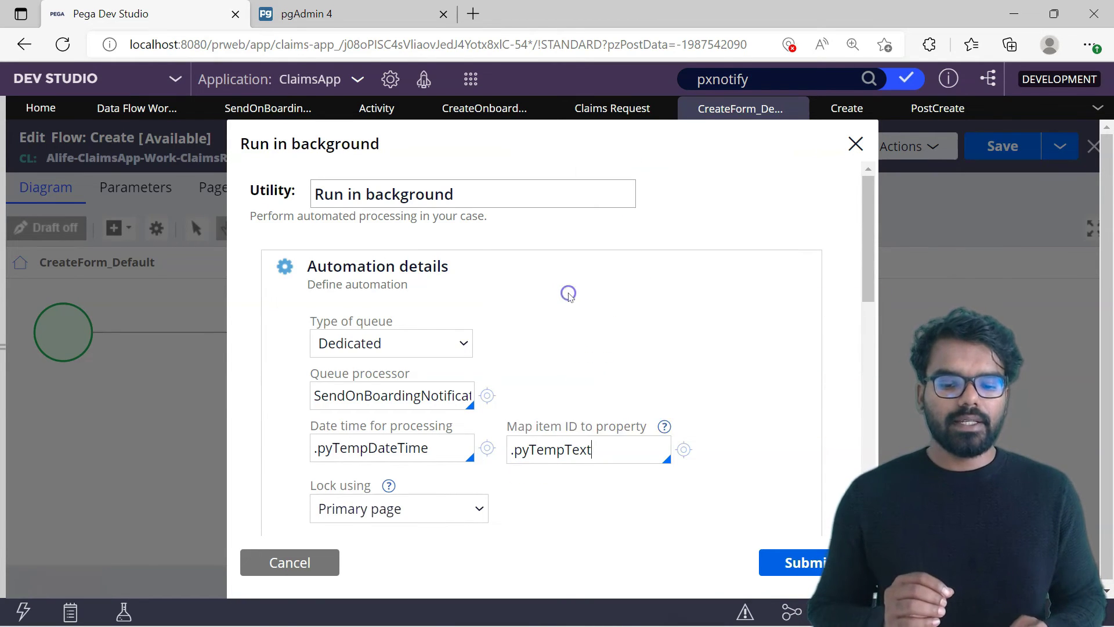
left_click(791, 563)
left_click(1015, 148)
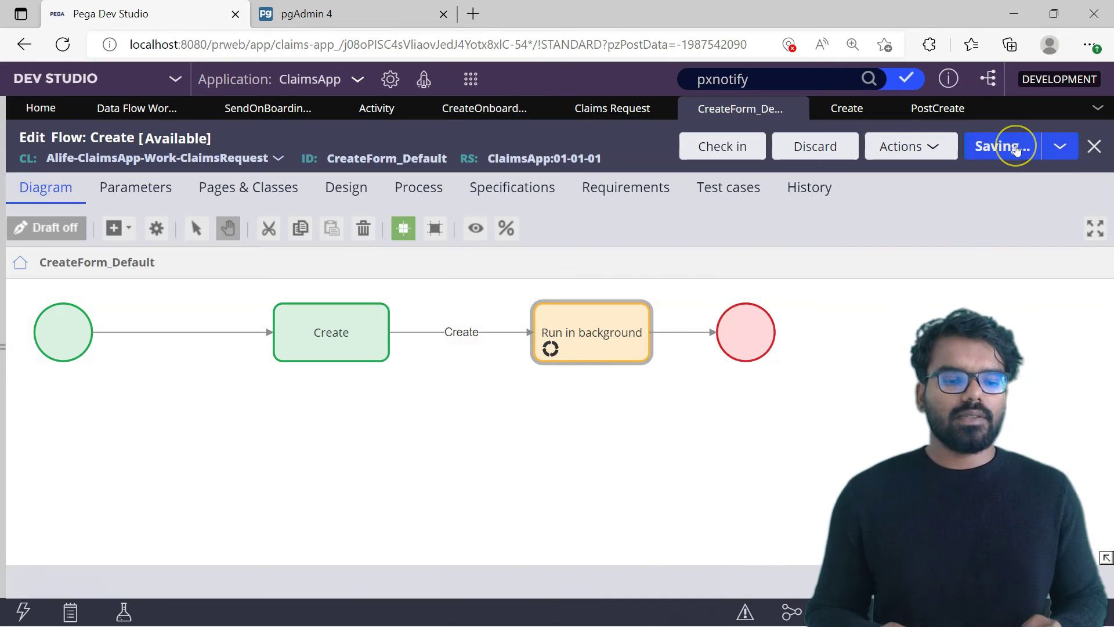
Create and submit a new Claims Request case with the customer ID and the policy identifier filled in
left_click(471, 79)
left_click(508, 93)
left_click(714, 97)
type("Pr")
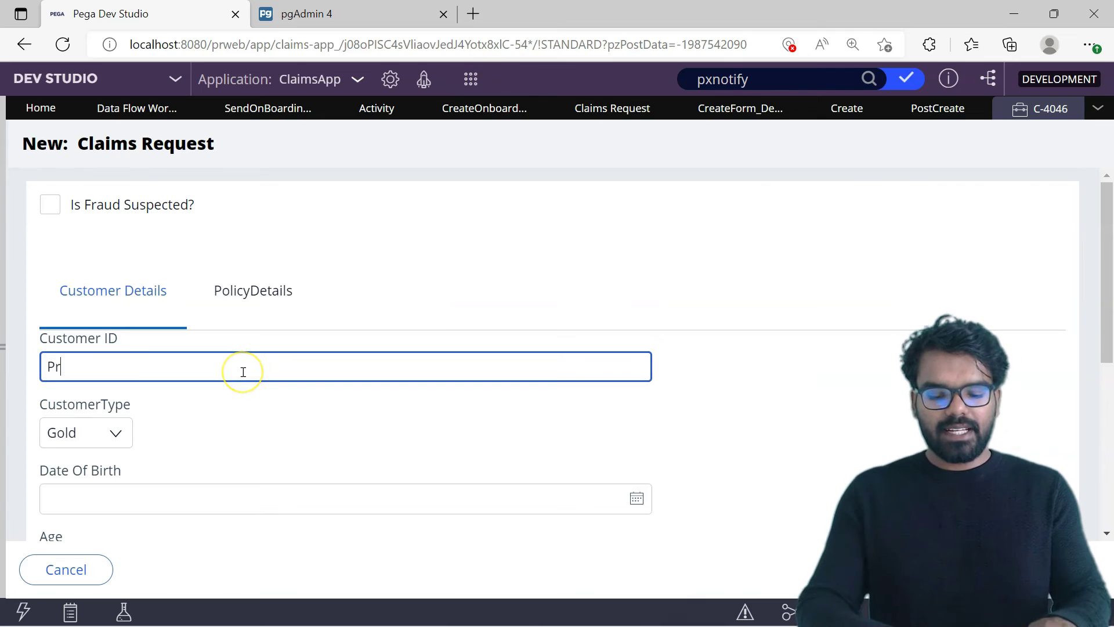
type("emkumar")
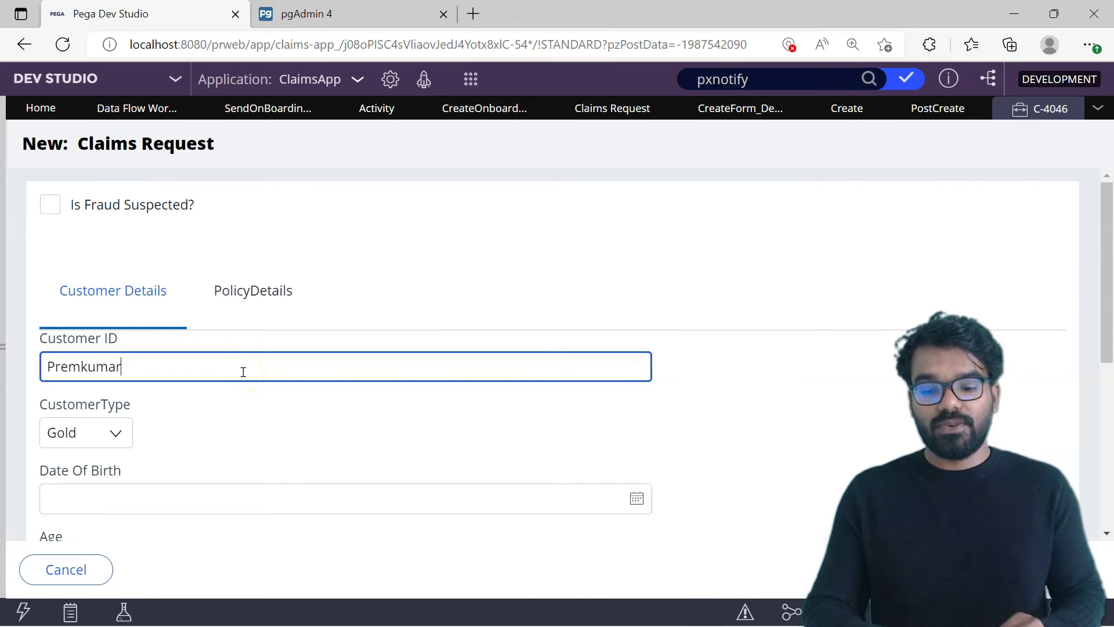
left_click(255, 290)
left_click(184, 366)
type("P-1244")
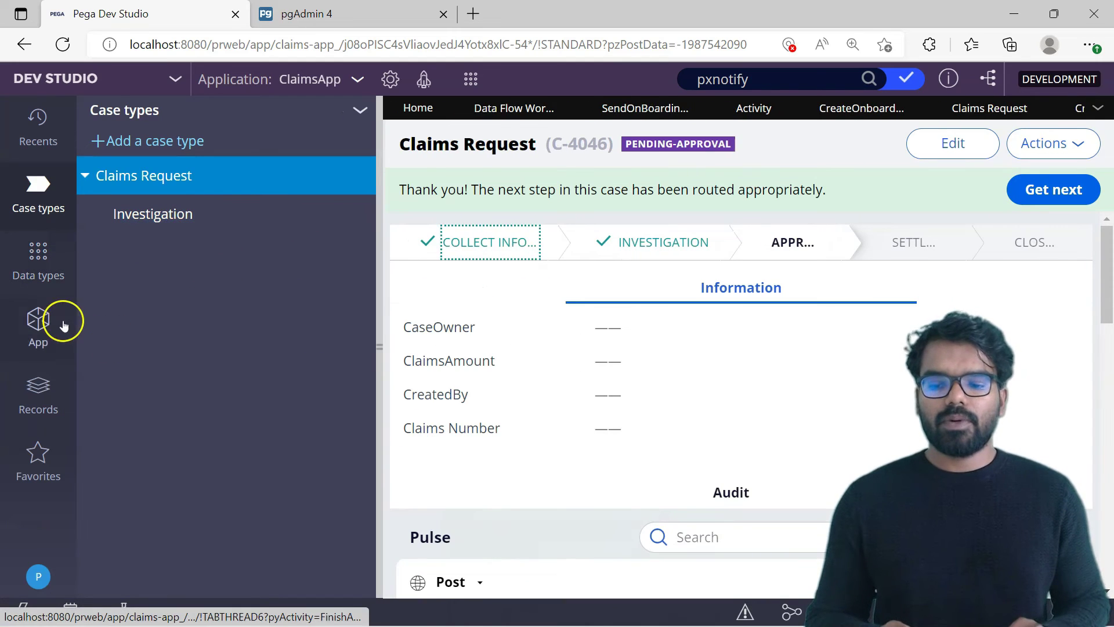
View the SendOnBoardingNotification data flow run from the Pega-DM-DDF-Work instances to check its progress, and close it
left_click(64, 325)
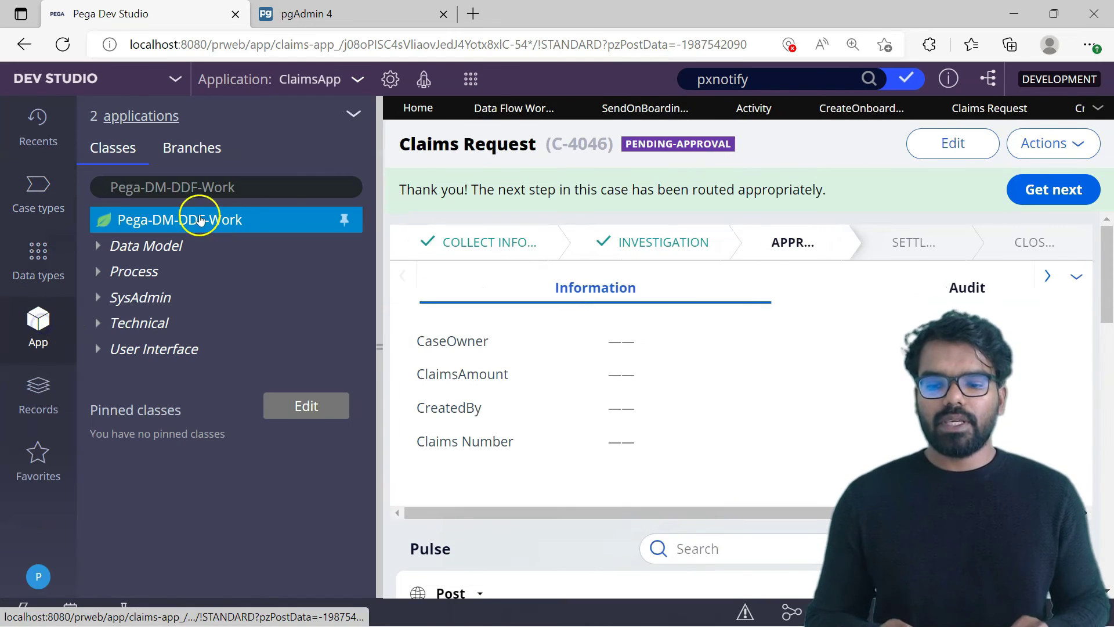
left_click(229, 220)
left_click(629, 279)
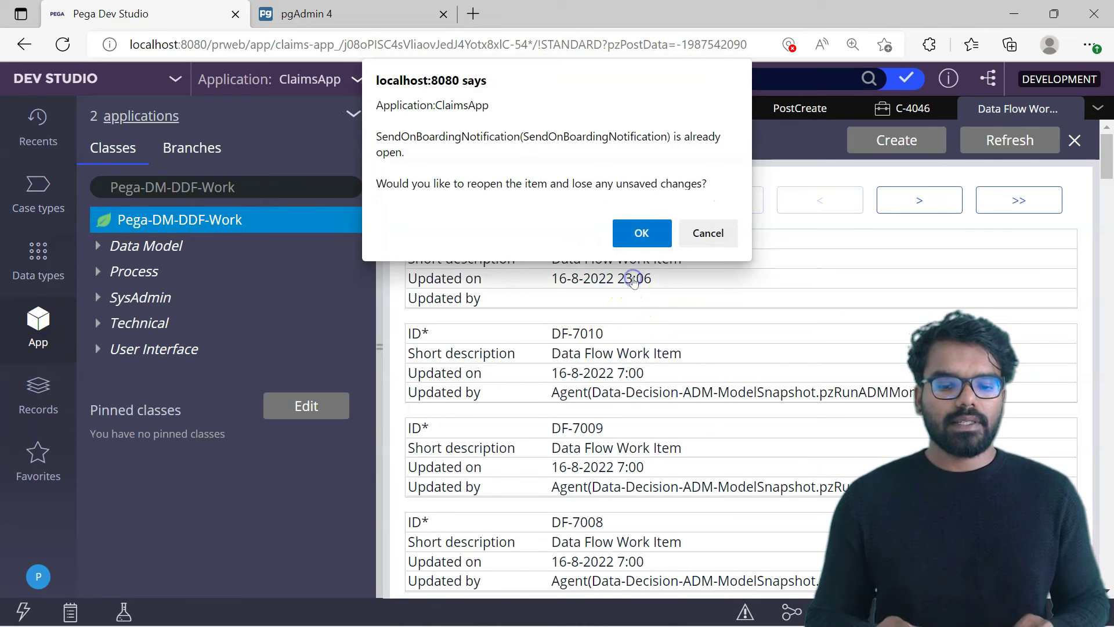
left_click(638, 238)
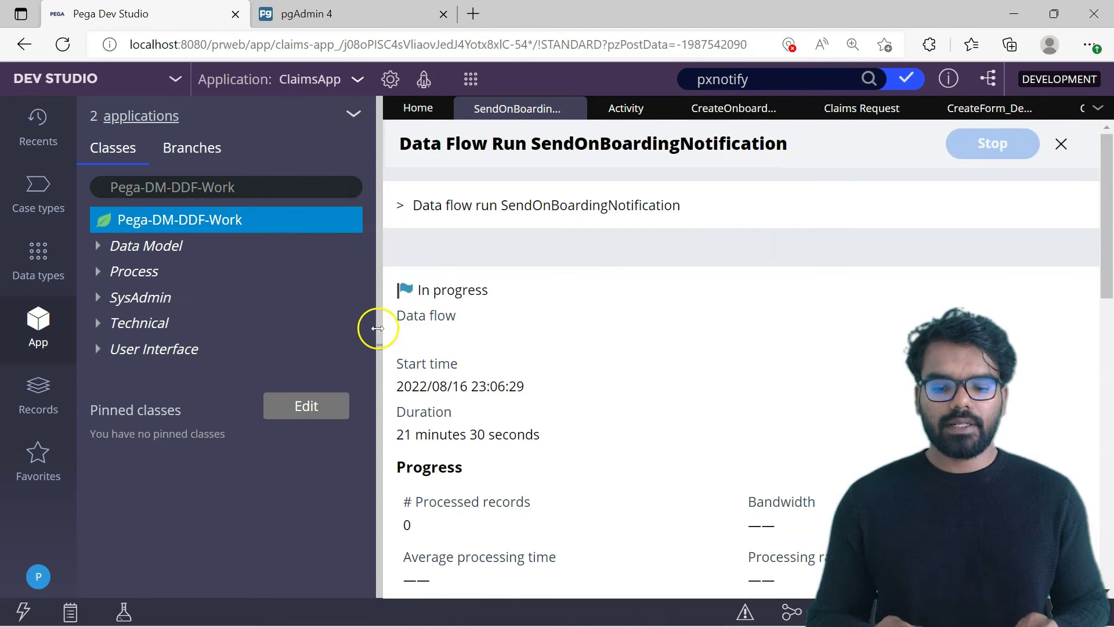
left_click(378, 327)
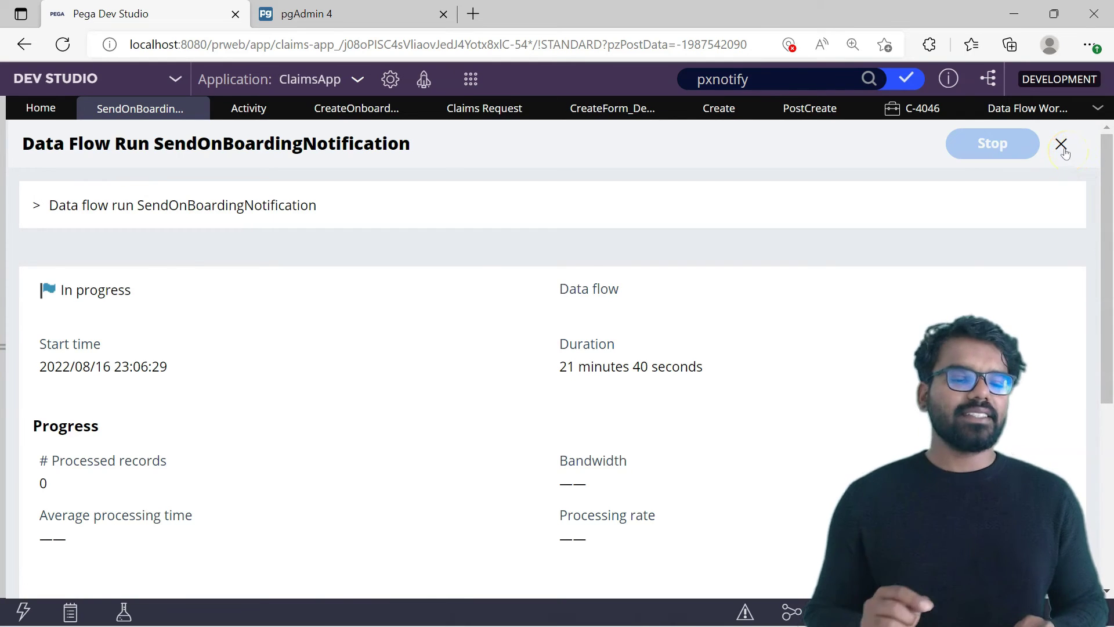
left_click(1061, 145)
Find the System-Message-QueueProcessor-DelayedItem class and list its instances
left_click(5, 311)
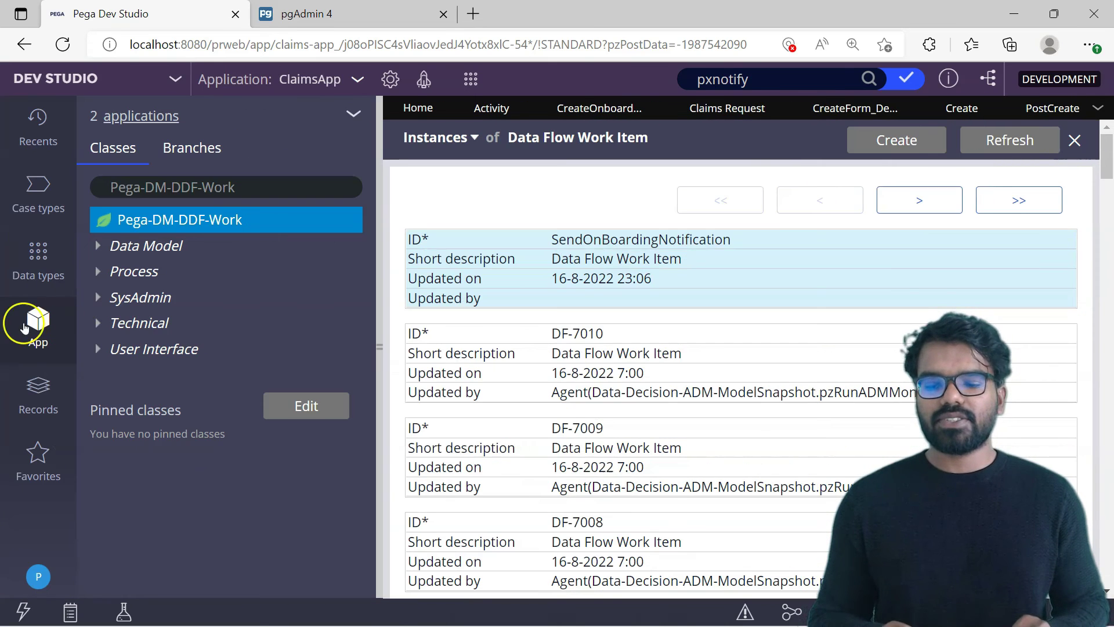
left_click(206, 186)
key("ctrl+a")
type("delaye")
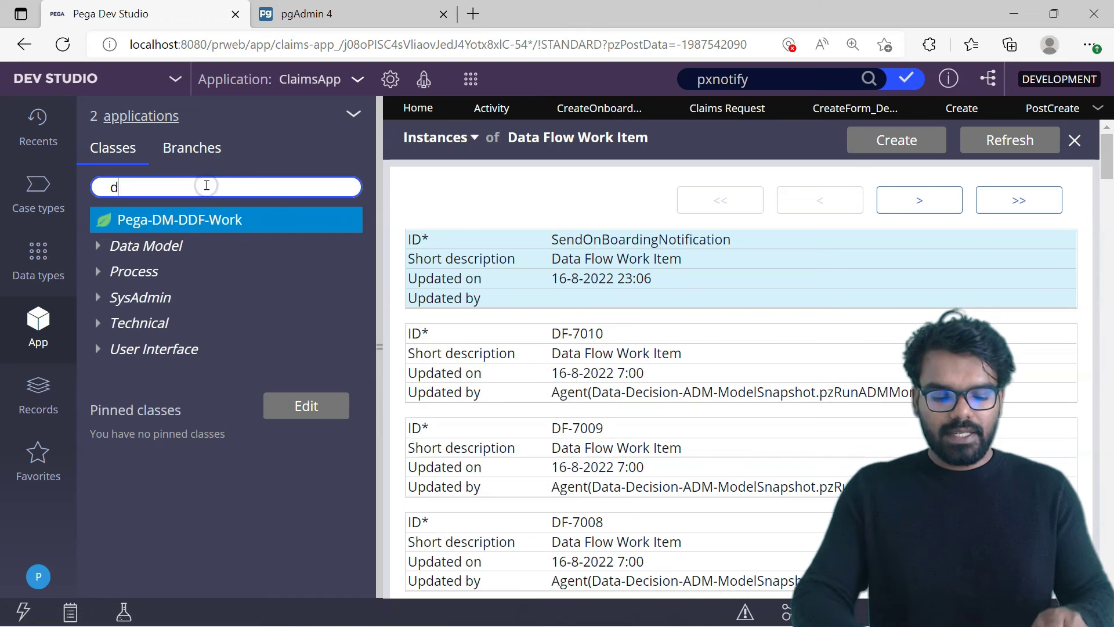
type("d")
left_click(193, 231)
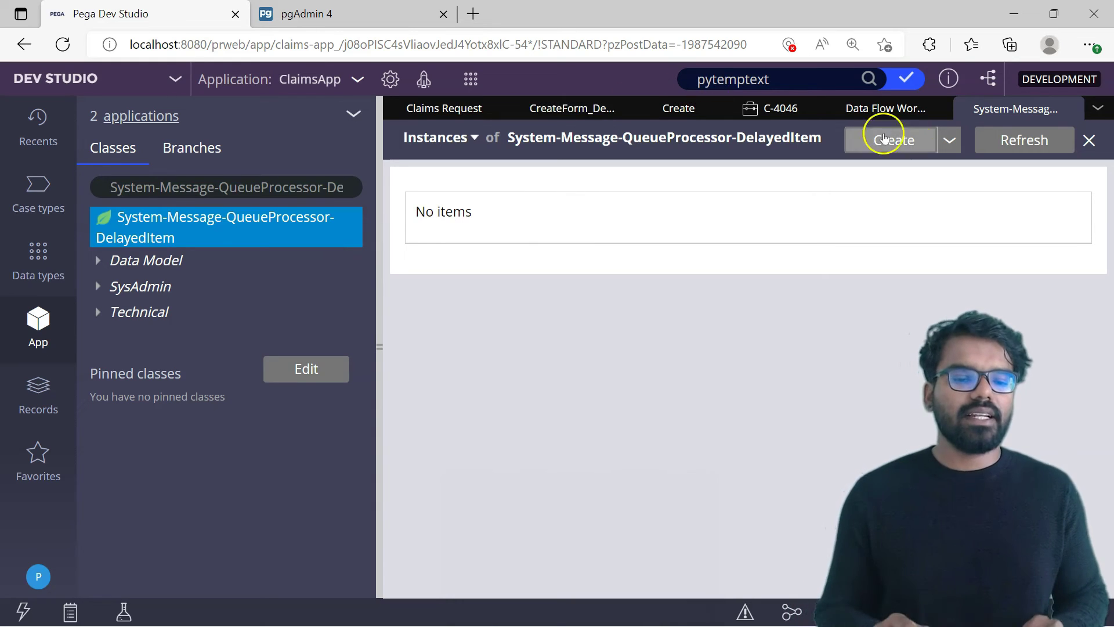
Reopen the SendOnBoardingNotification data flow run and examine its processed records and component statistics
left_click(876, 108)
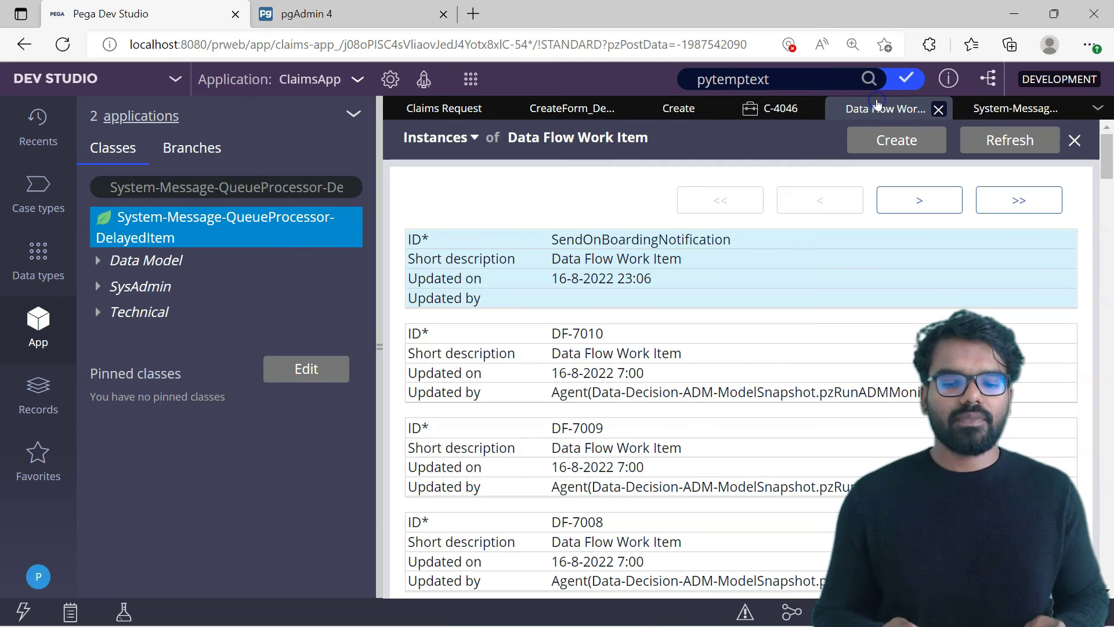
left_click(626, 262)
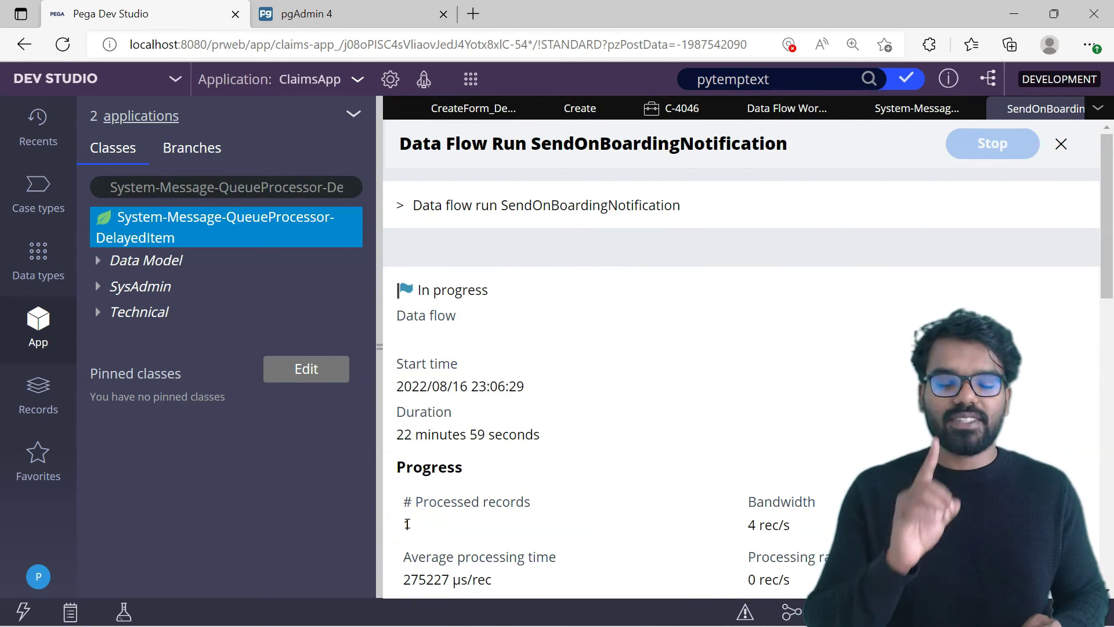
left_click(378, 428)
left_click_drag(1108, 258, 1109, 460)
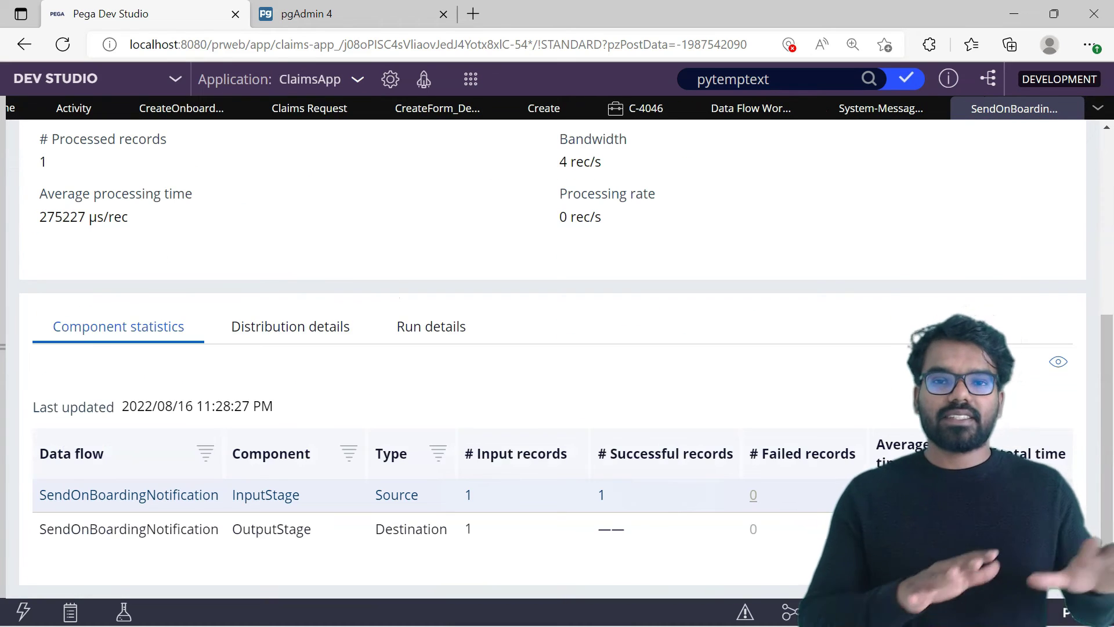
left_click_drag(1111, 380, 1097, 84)
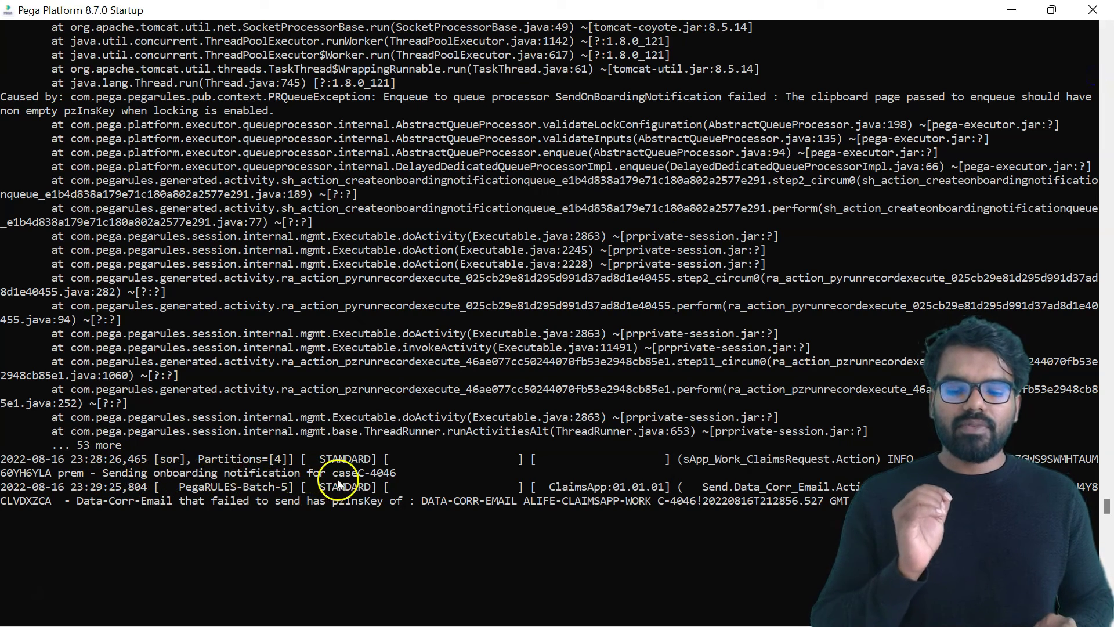
Switch from the Pega Platform startup console back to Dev Studio and view the submitted Claims Request case
left_click(1011, 10)
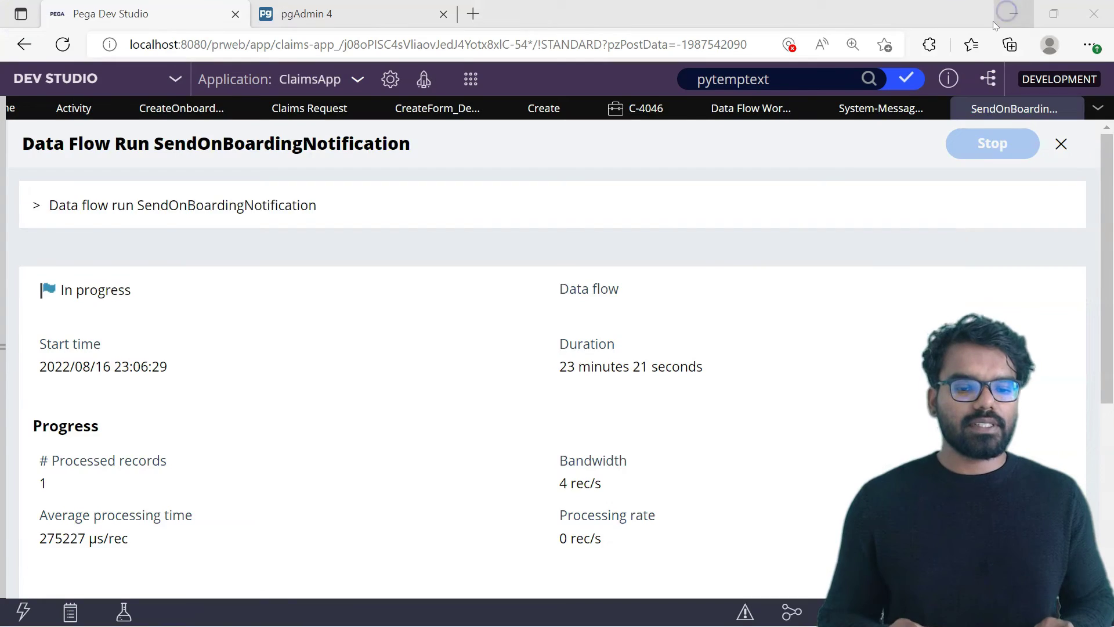
left_click(637, 108)
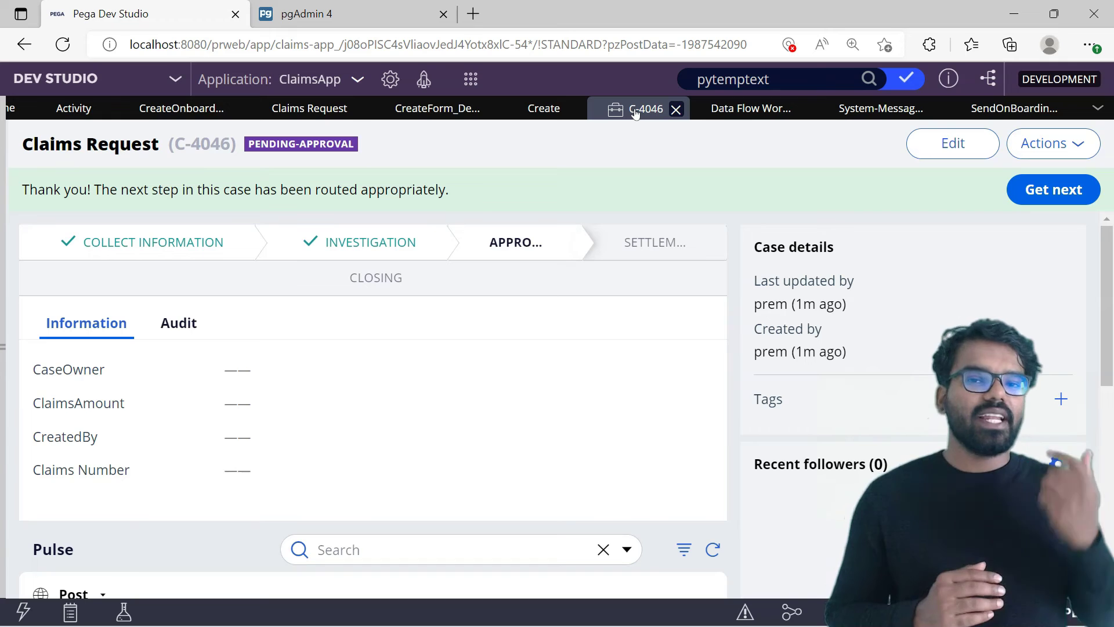
left_click(604, 116)
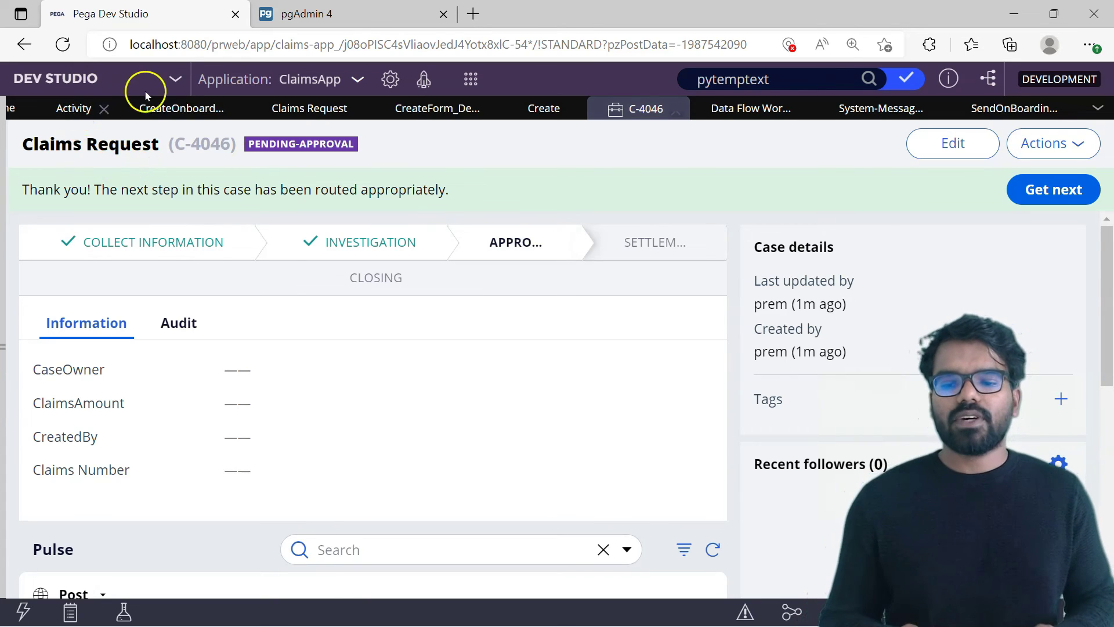
Review the queue processors list in Admin Studio, including pzStandardProcessor, and go back to Dev Studio
left_click(178, 84)
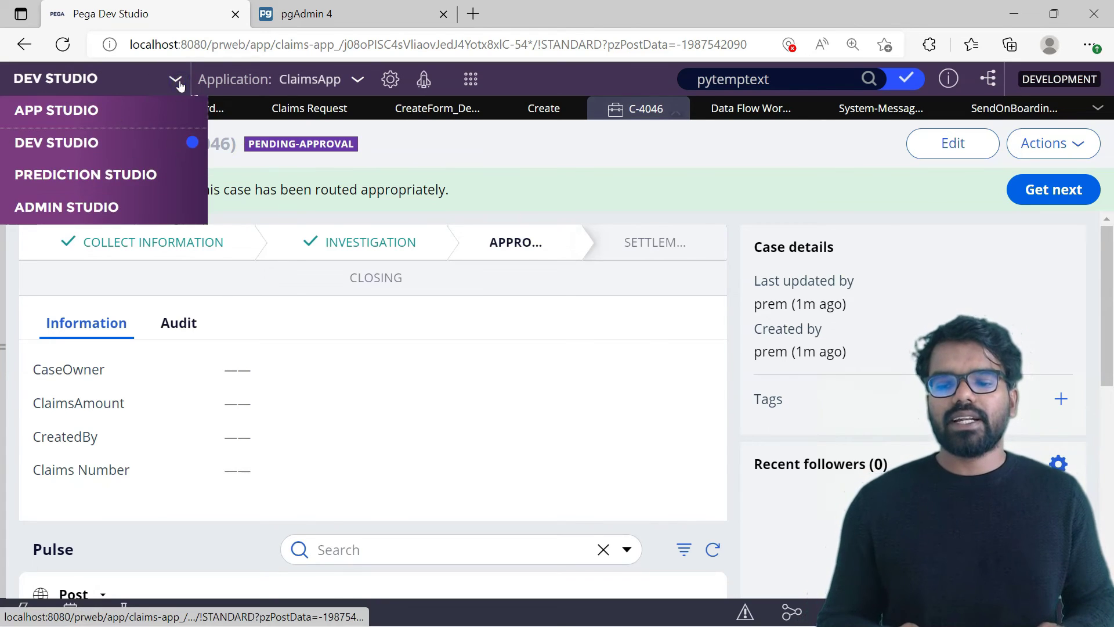
left_click(64, 204)
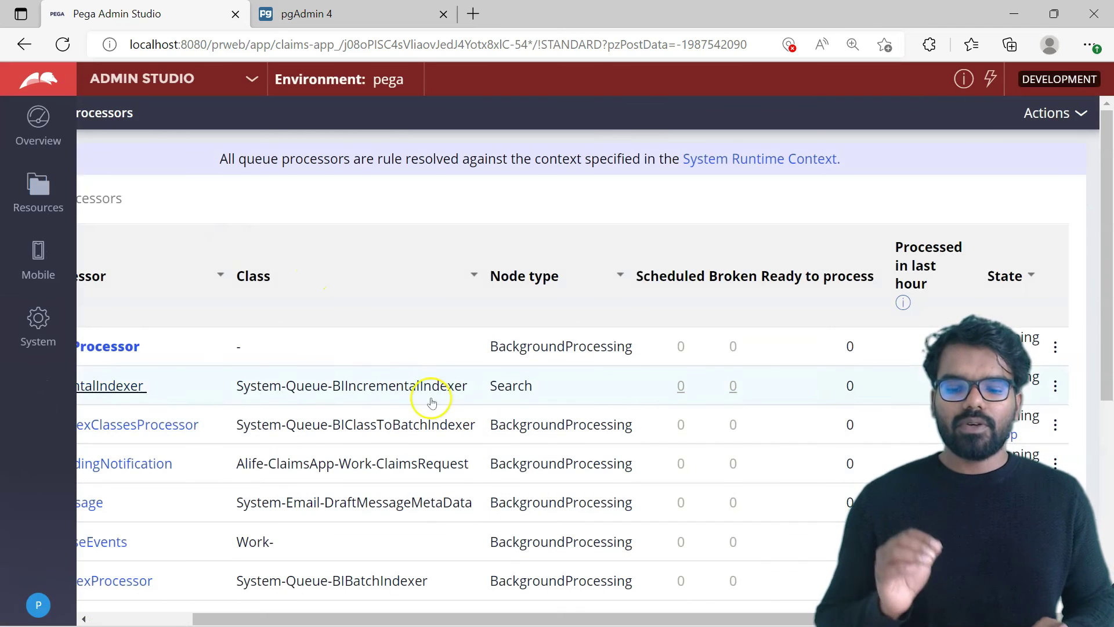
left_click_drag(466, 621, 363, 620)
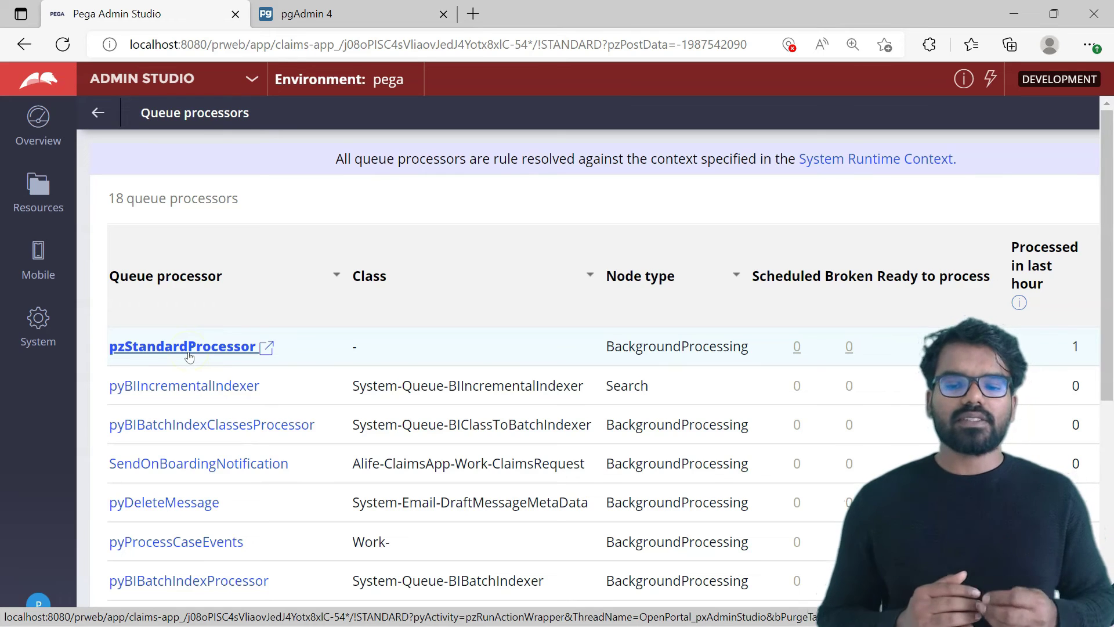
left_click(476, 222)
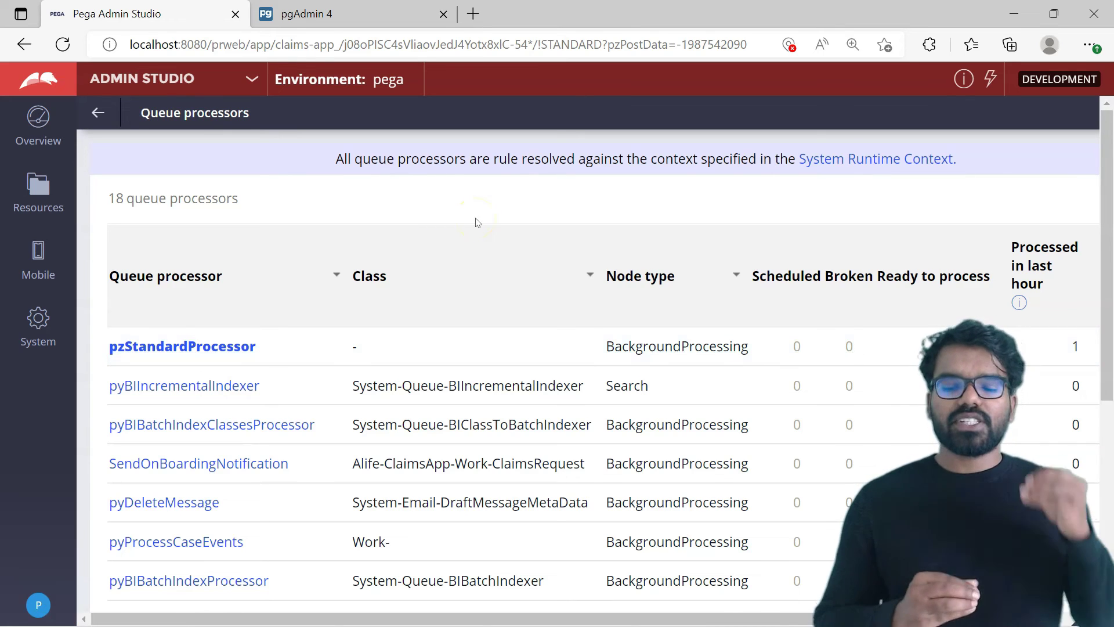
left_click(38, 78)
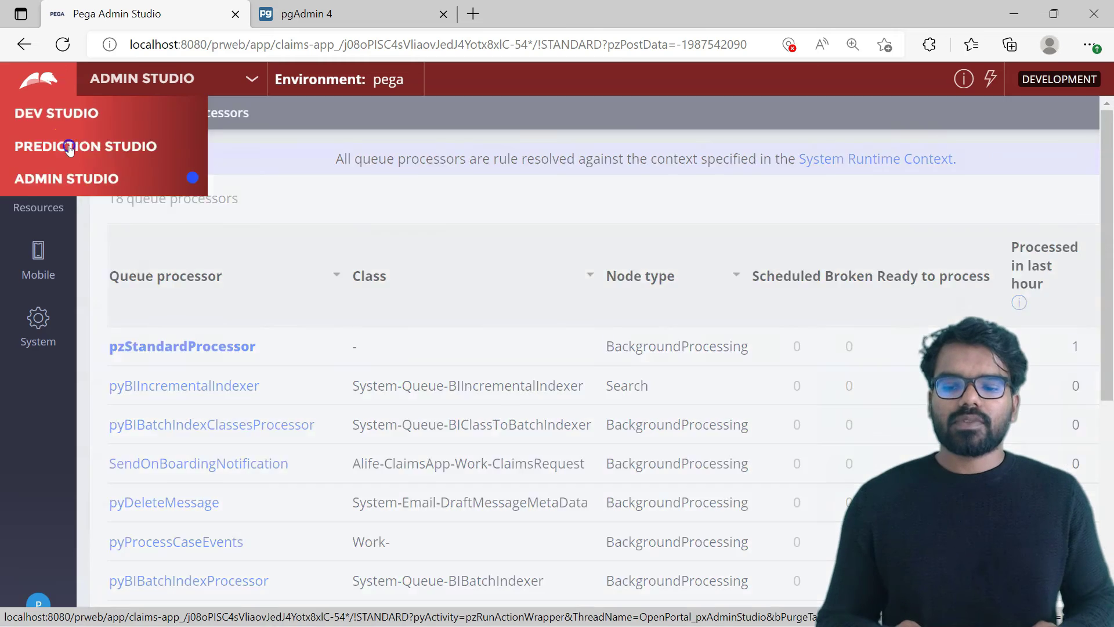
left_click(52, 112)
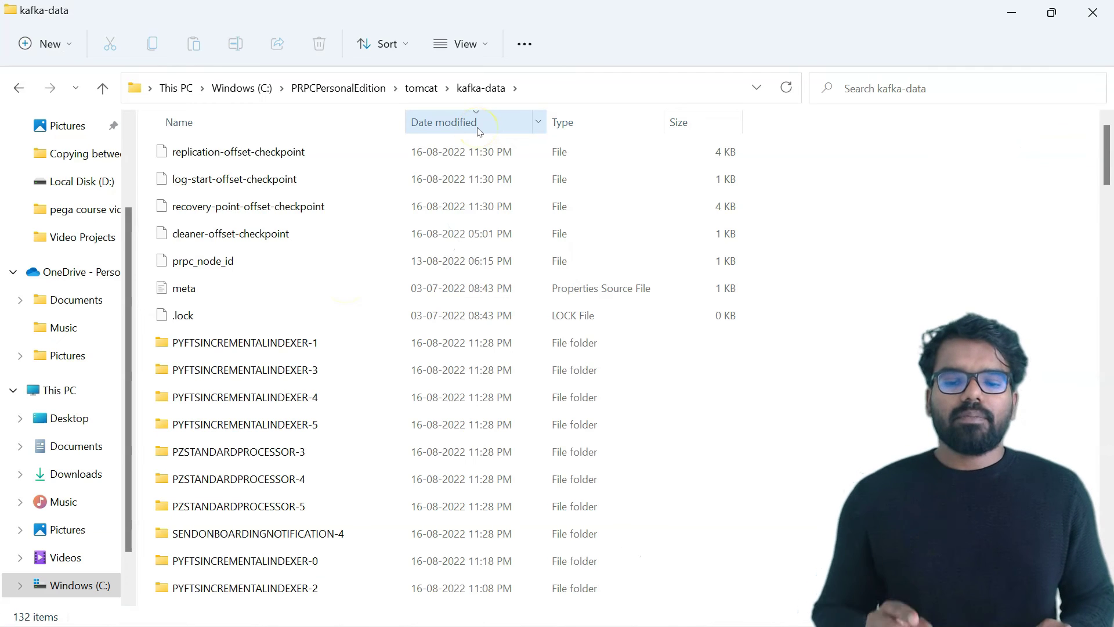
Examine the queue processor partition folders by modification date in the kafka-data folder, and return to Dev Studio
left_click(477, 124)
left_click(477, 124)
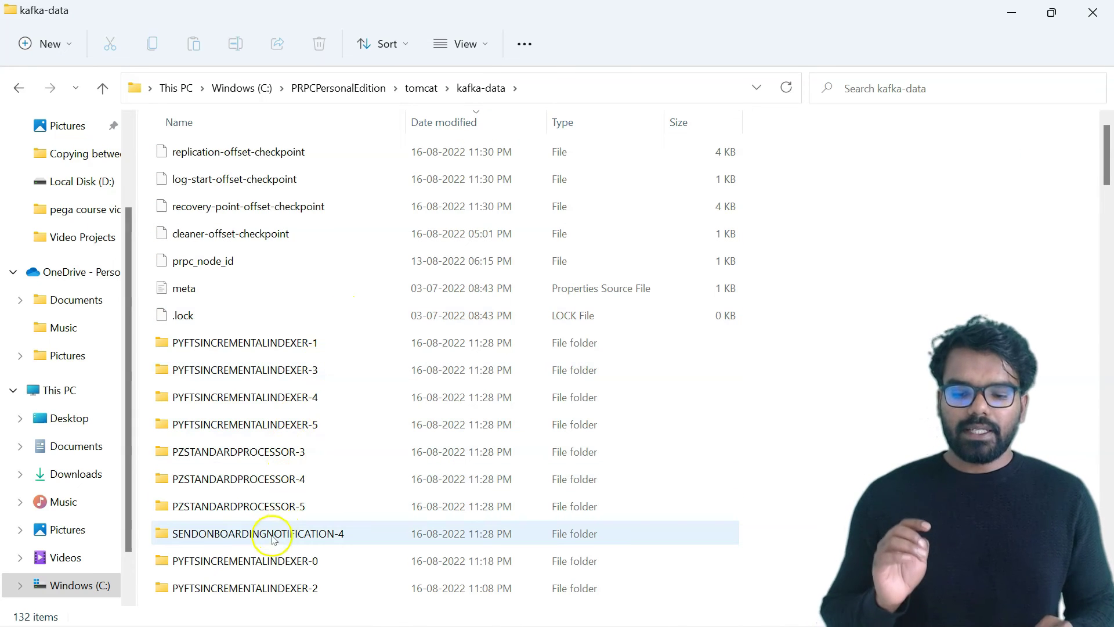
mouse_move(324, 541)
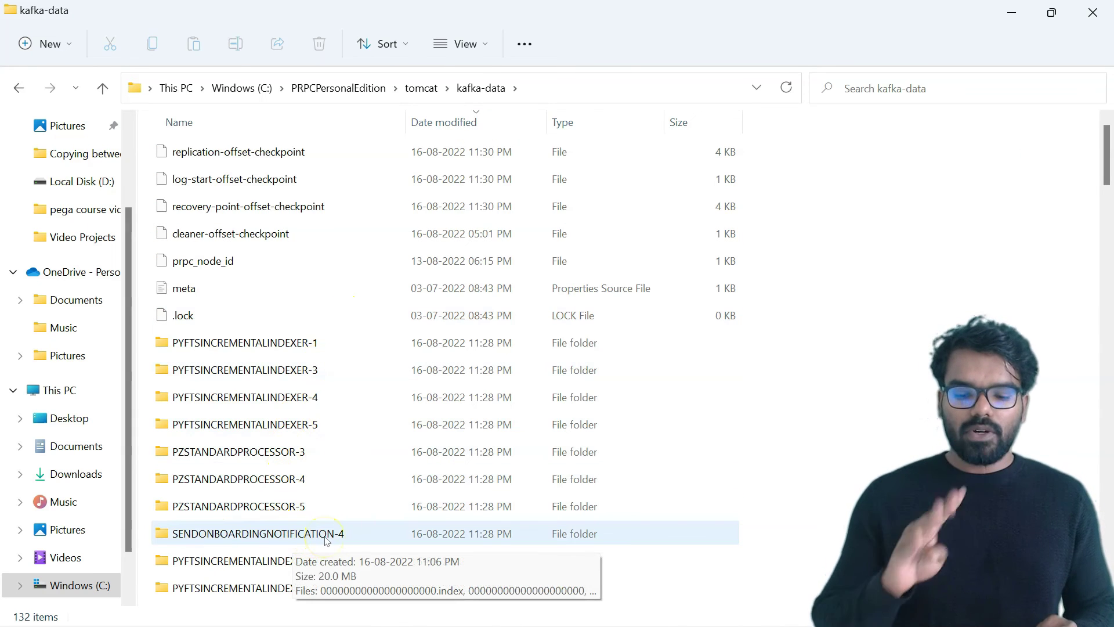
mouse_move(220, 463)
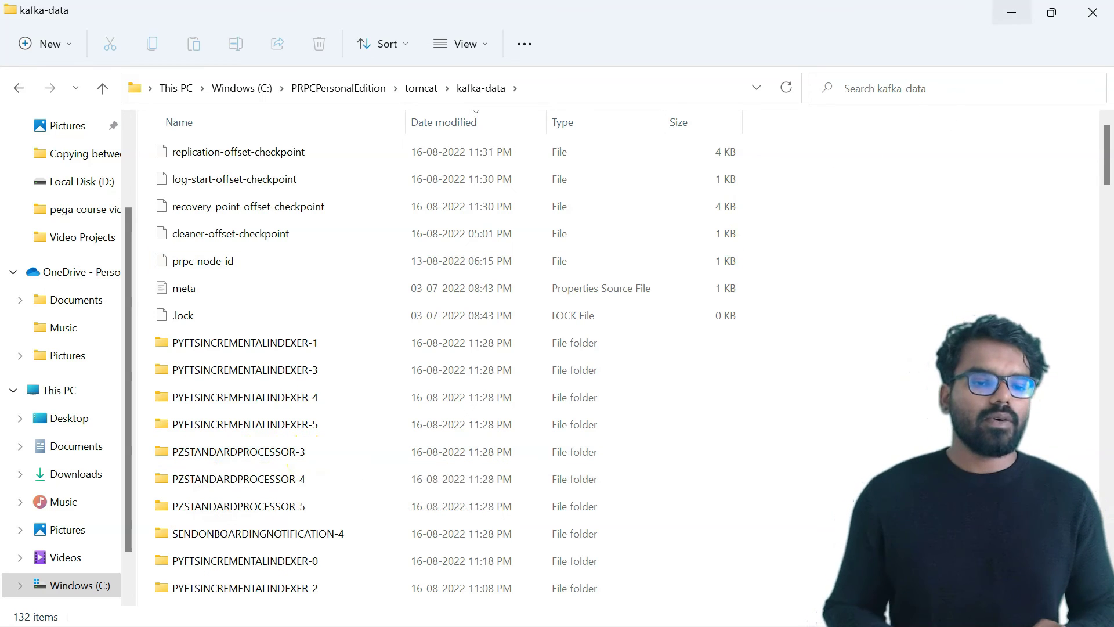
left_click(1025, 8)
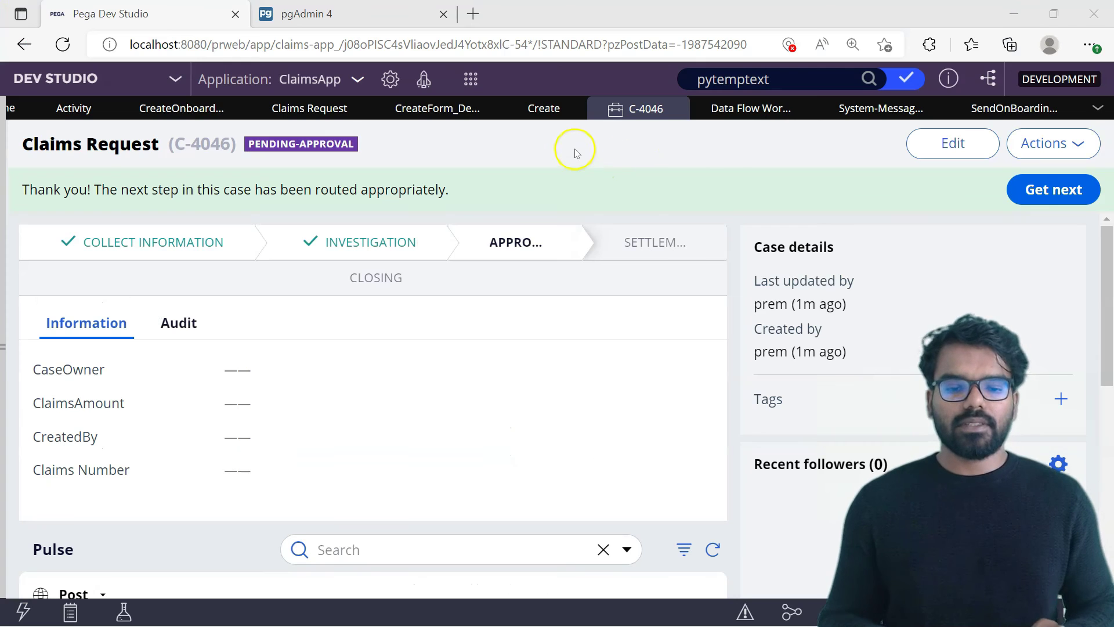
In the CreateForm_Default flow, set Run in background to the Standard queue type with the SendOnBoardingNotification activity
left_click(425, 108)
left_click(604, 348)
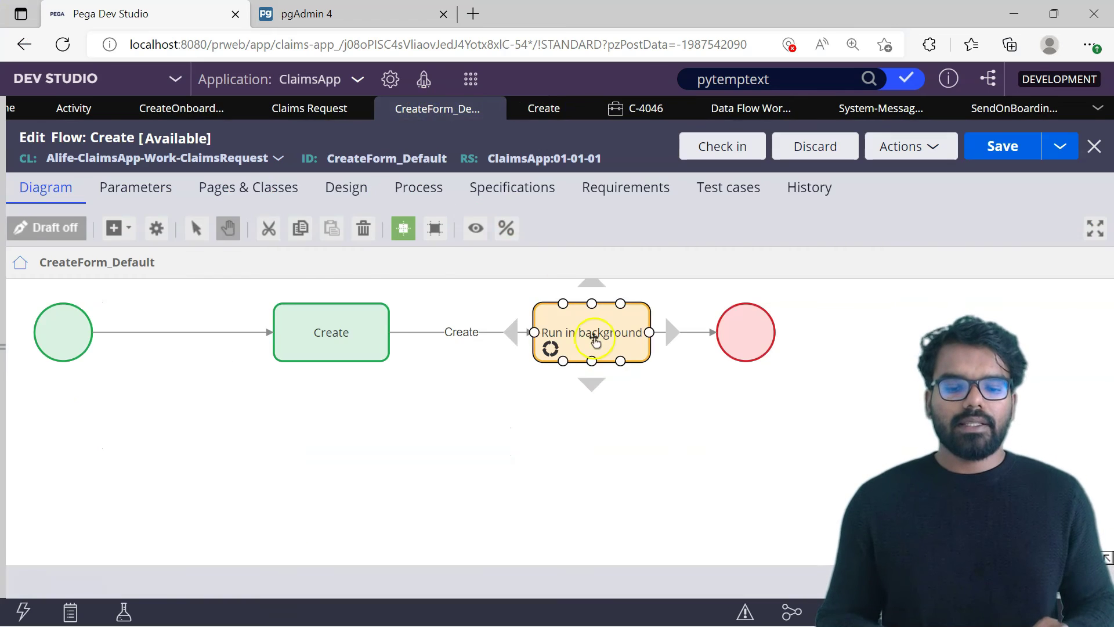
double_click(589, 343)
left_click(437, 342)
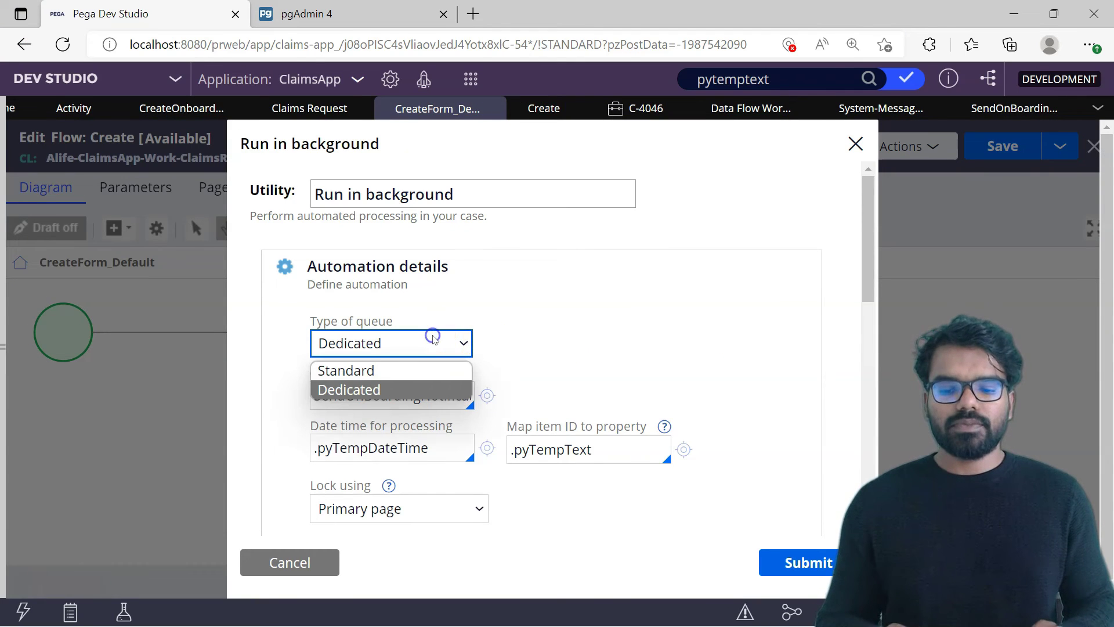
left_click(379, 368)
left_click(357, 402)
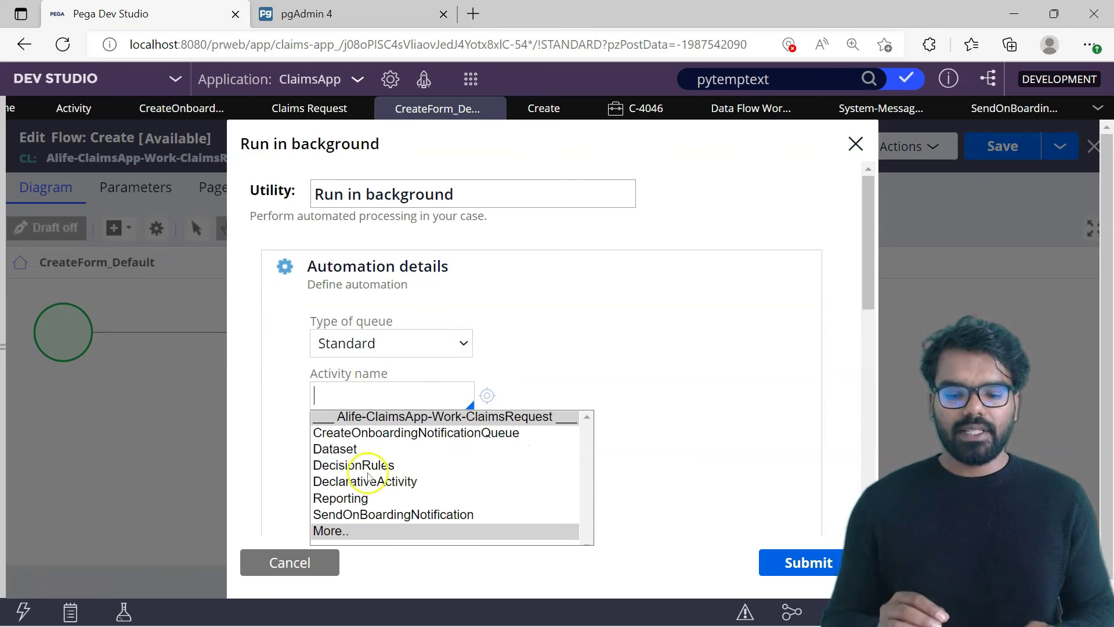
left_click(393, 514)
left_click(417, 400)
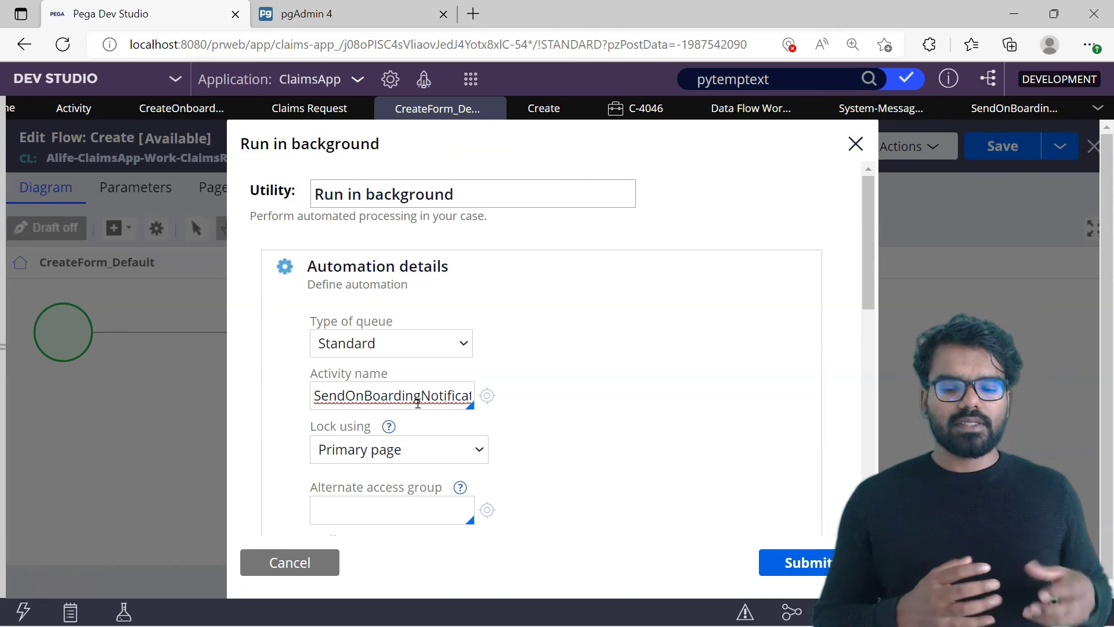
Keep Primary page as the locking option, submit the Run in background settings and save the flow
left_click(386, 450)
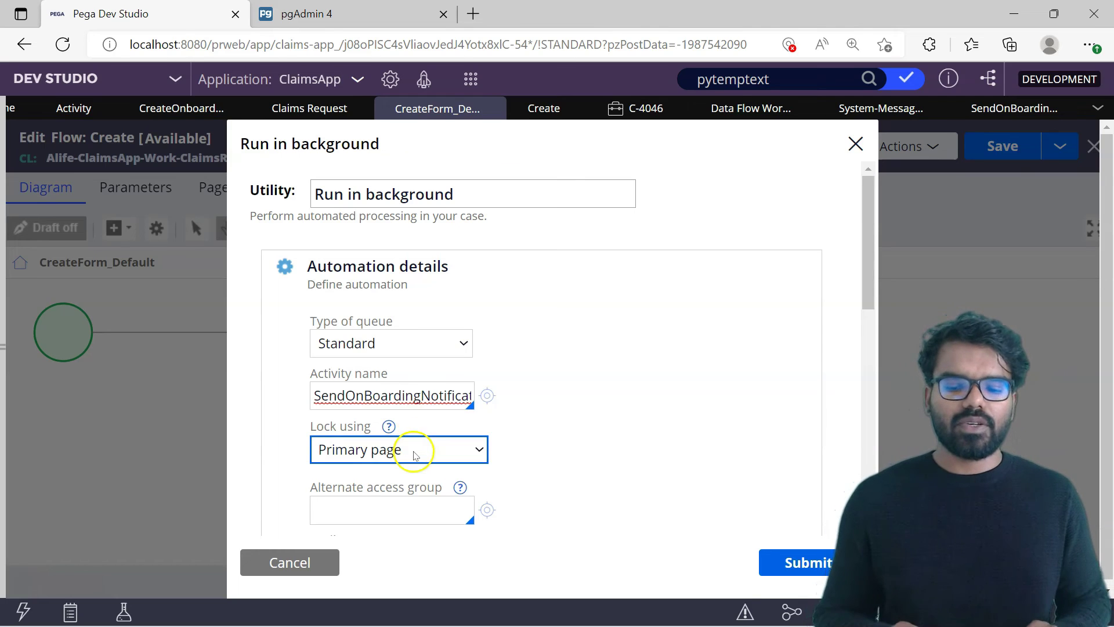
left_click(398, 473)
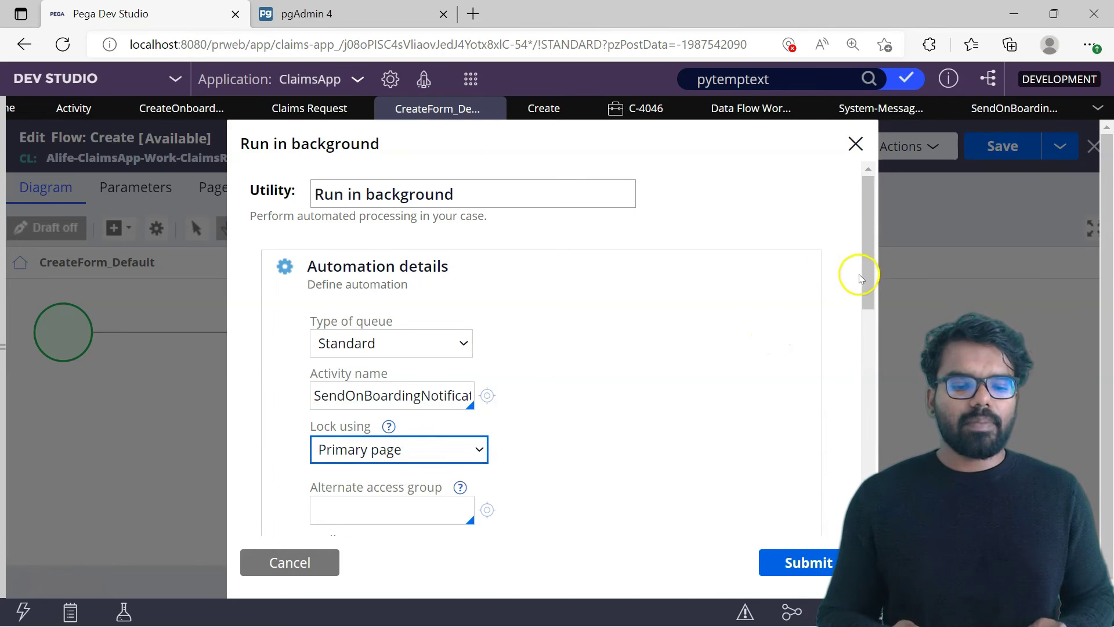
scroll(865, 276, "down", 2)
left_click(808, 578)
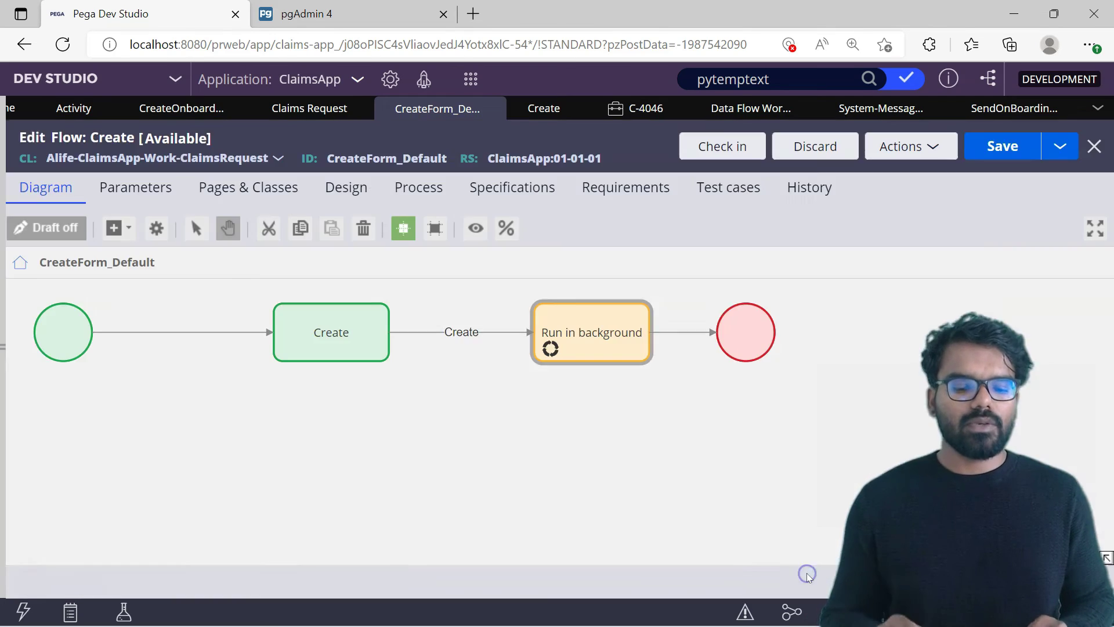
left_click(1008, 147)
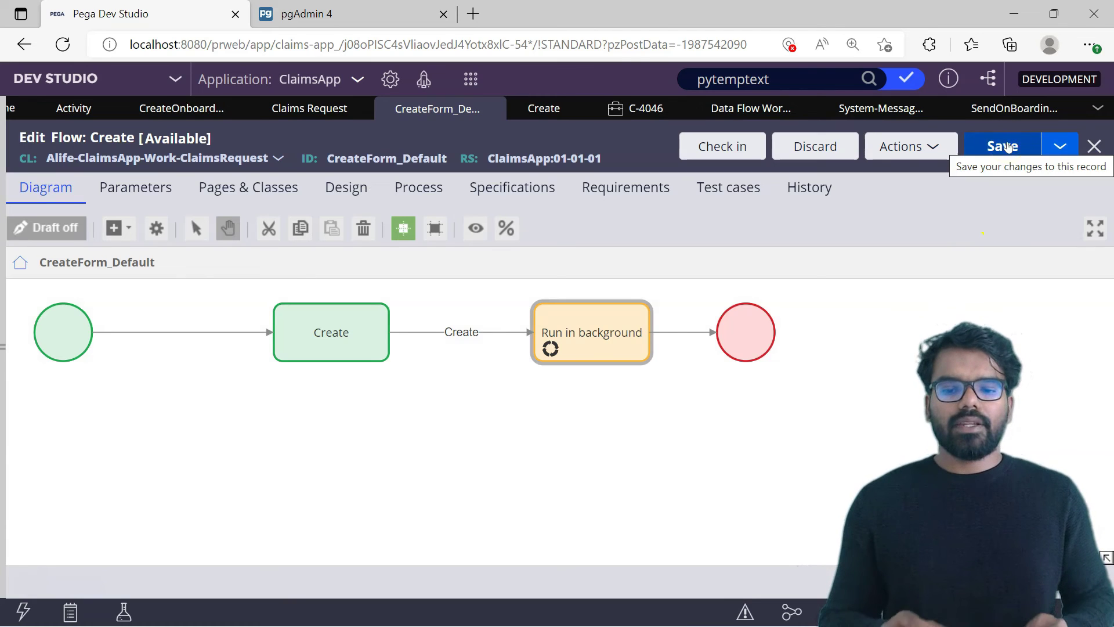
Create a new Claims Request case, enter Myknowpega and the reference number in its forms, and submit it through to approval
left_click(471, 78)
mouse_move(491, 97)
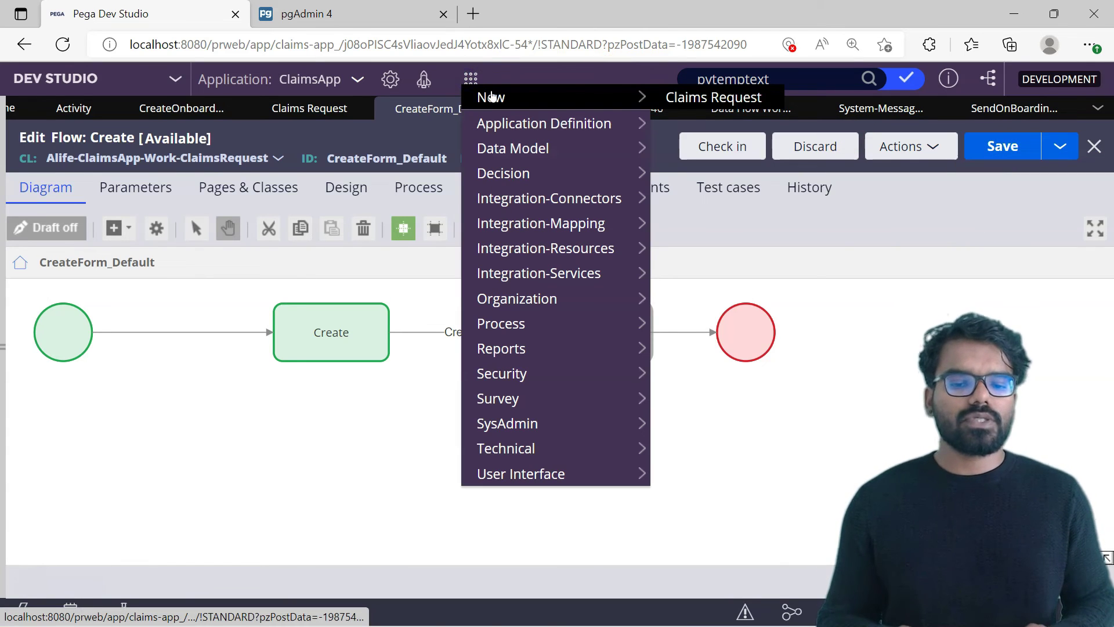
left_click(683, 95)
left_click(124, 365)
type("Myknowpega")
left_click(209, 322)
left_click(158, 367)
type("P-12345")
left_click(656, 381)
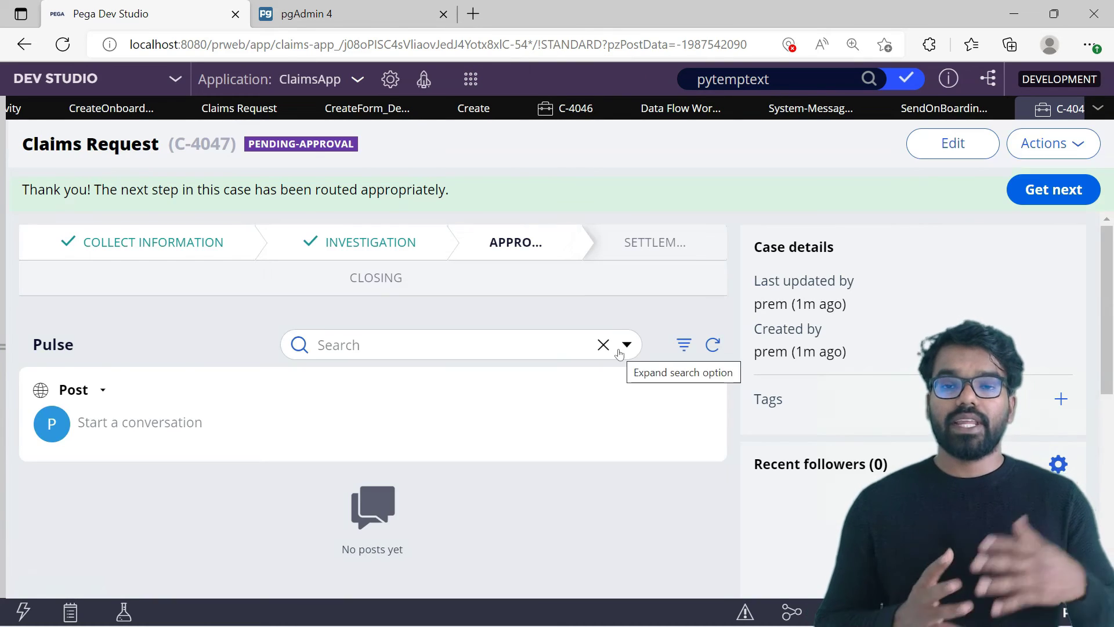
Check the Pega Platform startup console for the new case's onboarding notification entry and return to Dev Studio
left_click(631, 364)
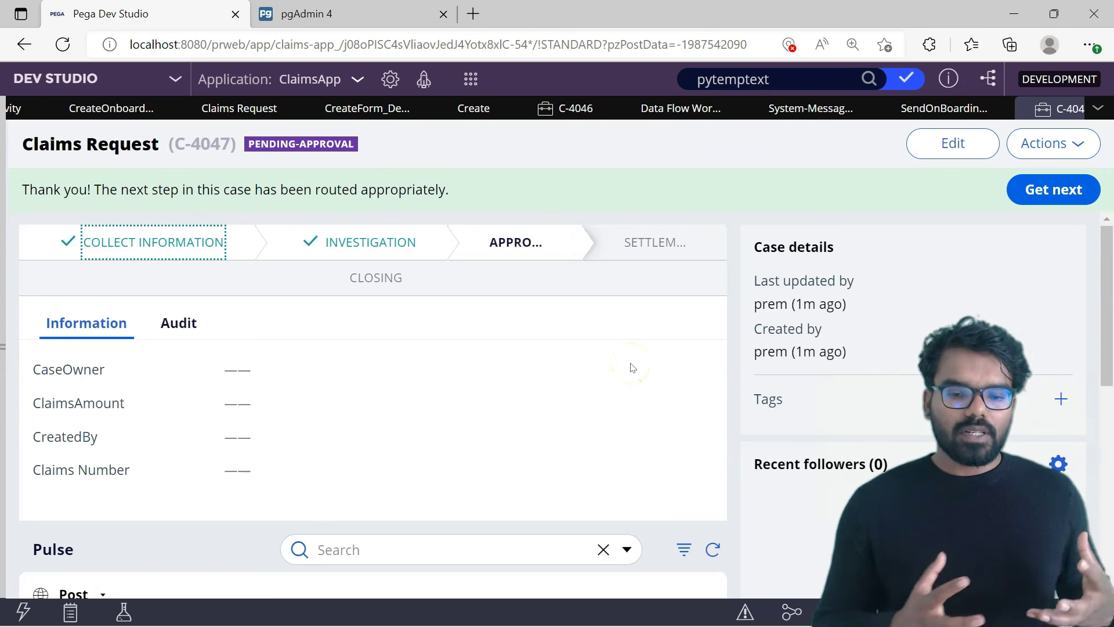
left_click(634, 614)
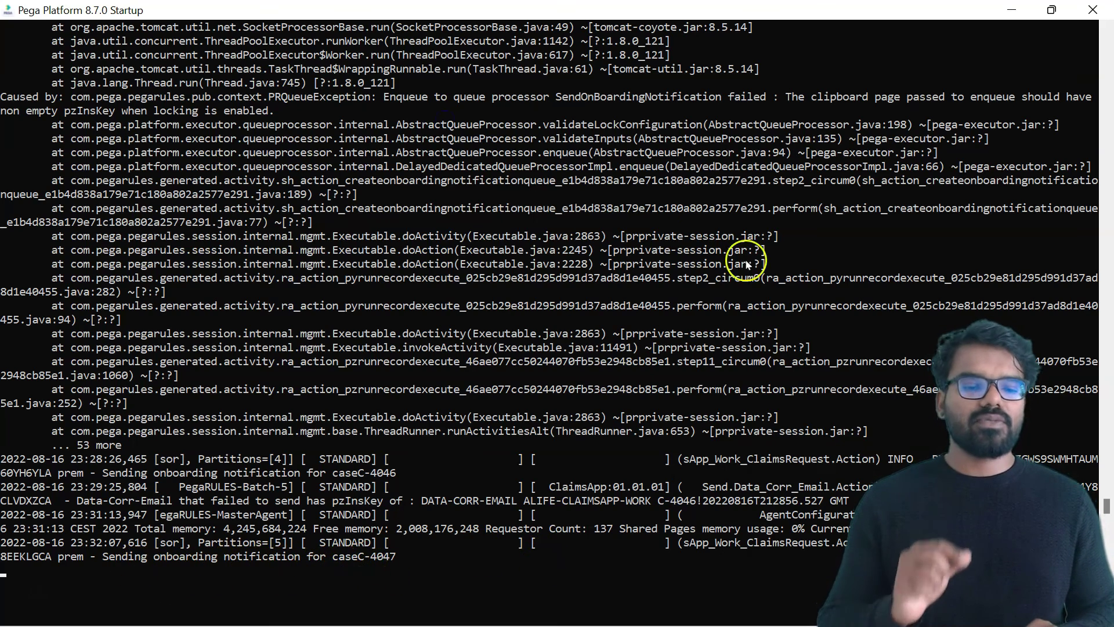
left_click(1011, 10)
Open the pzStandardProcessor data flow run from Admin Studio and examine its component statistics and progress
left_click(149, 84)
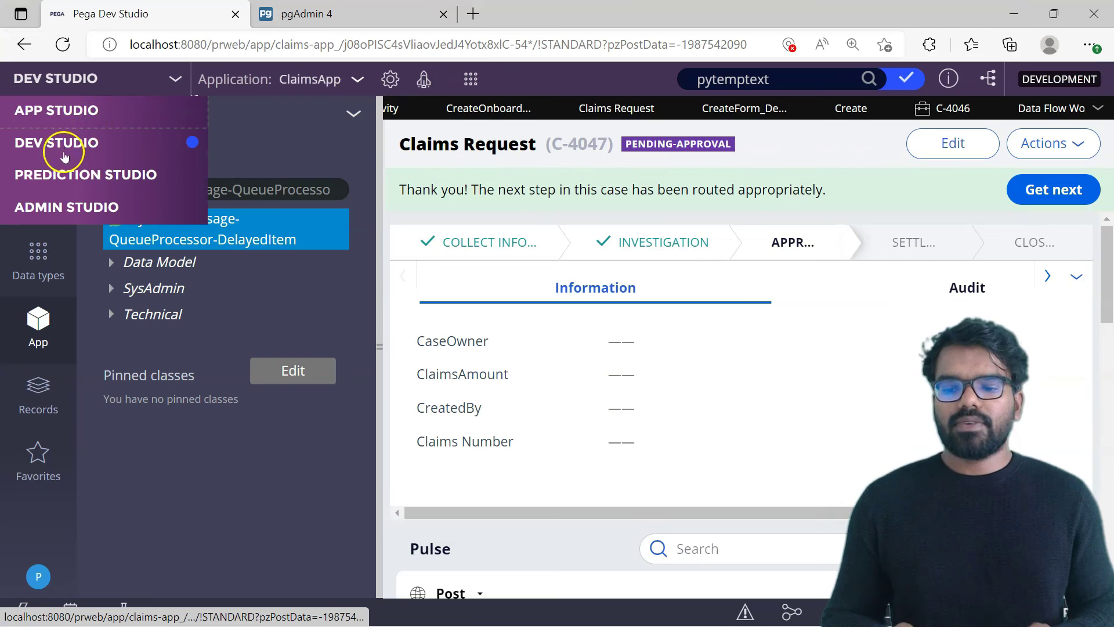
left_click(53, 206)
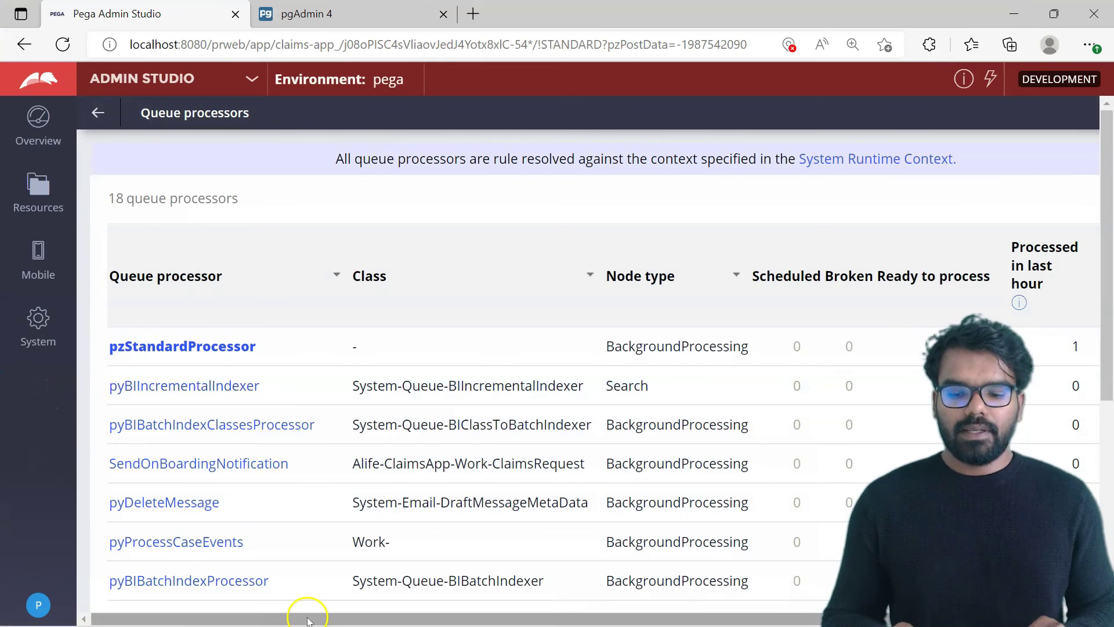
left_click_drag(303, 609, 438, 610)
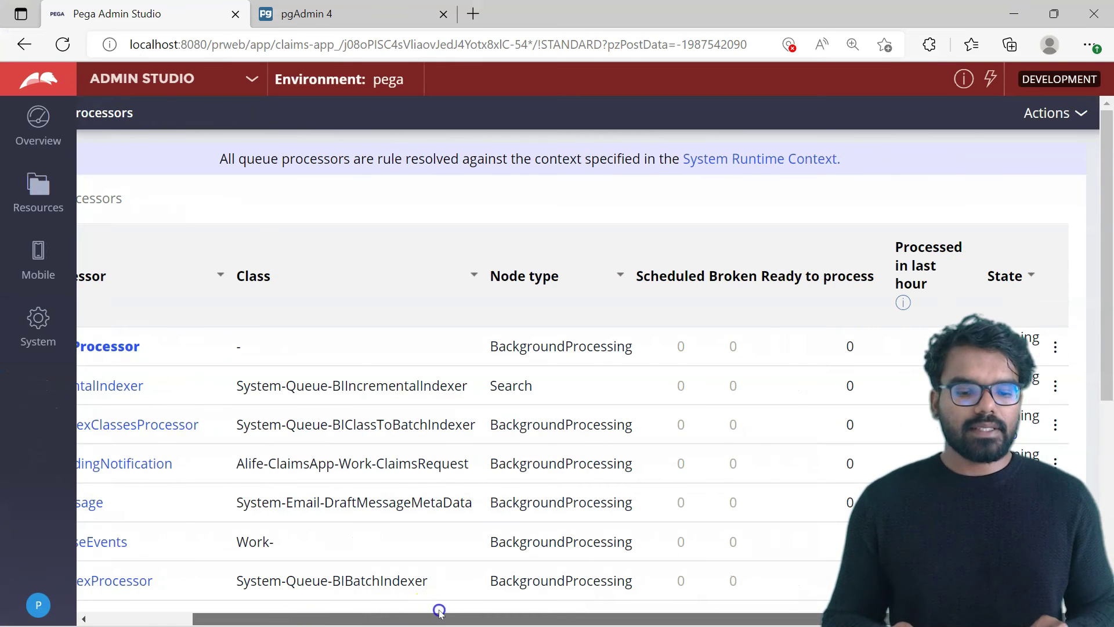
left_click(1055, 347)
left_click(1039, 370)
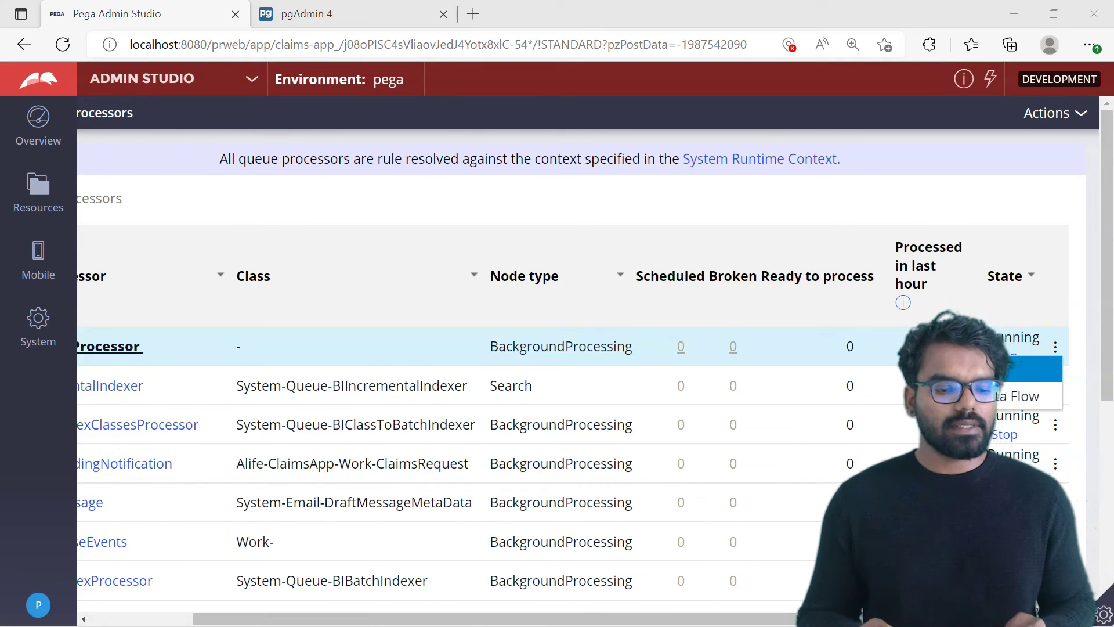
scroll(1106, 227, "down", 10)
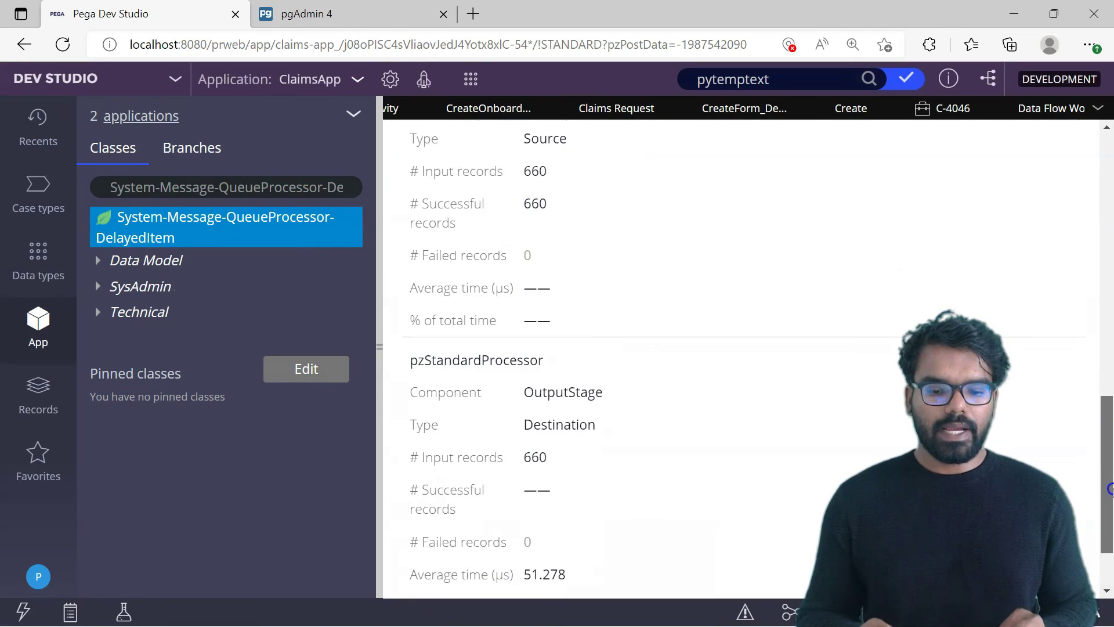
scroll(1107, 238, "up", 9)
scroll(1108, 238, "up", 1)
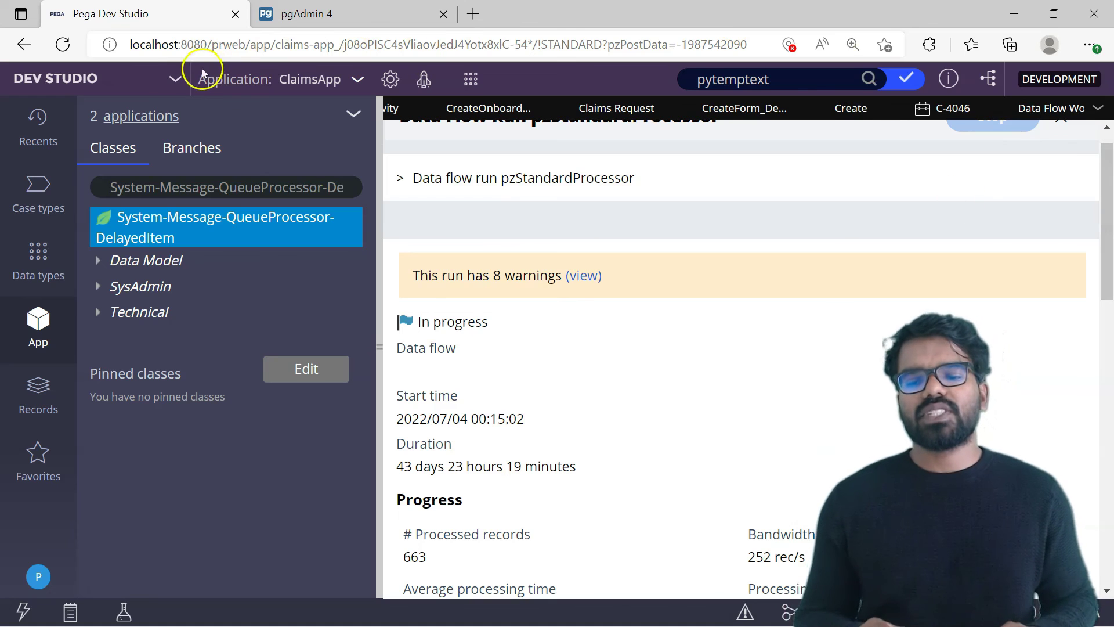
Return to Admin Studio, reload the queue processors list and review the records processed in the last hour
left_click(175, 82)
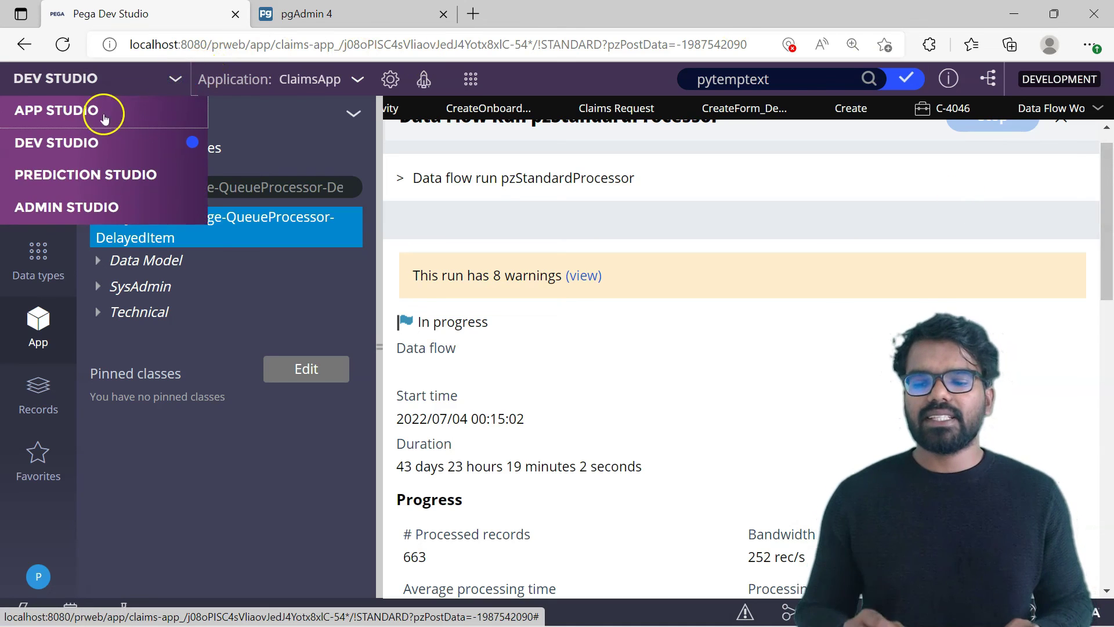
left_click(64, 209)
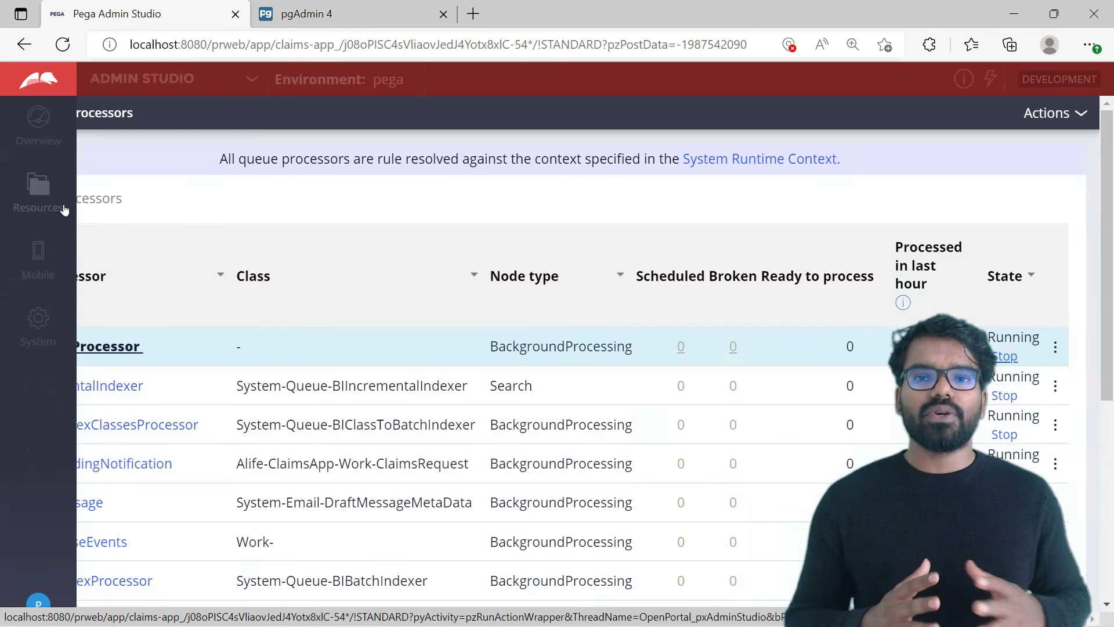
left_click(62, 208)
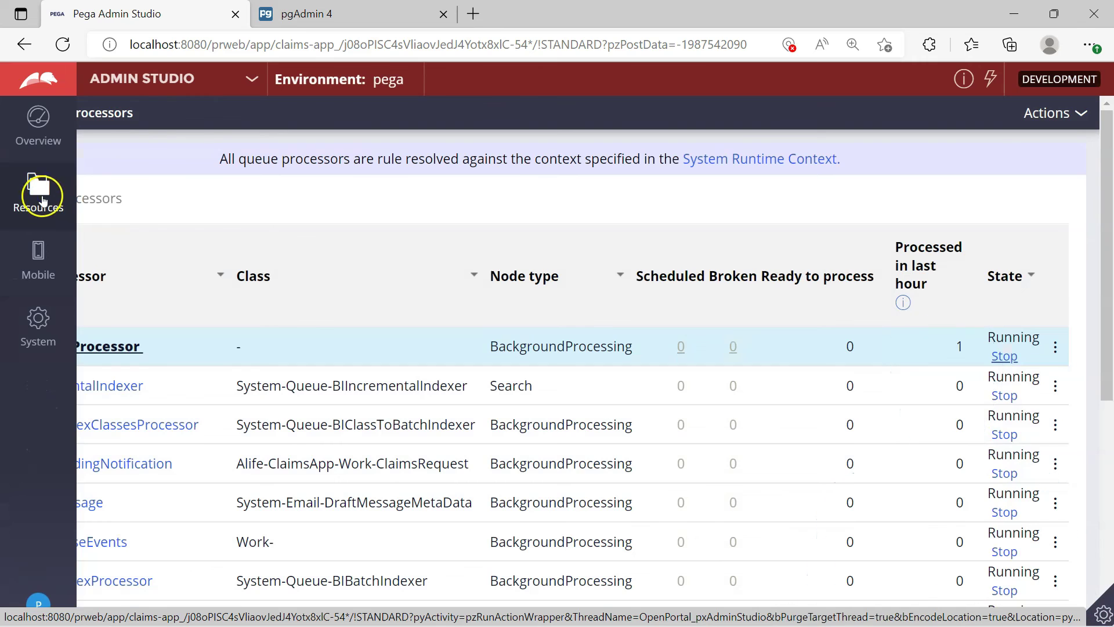
left_click(155, 243)
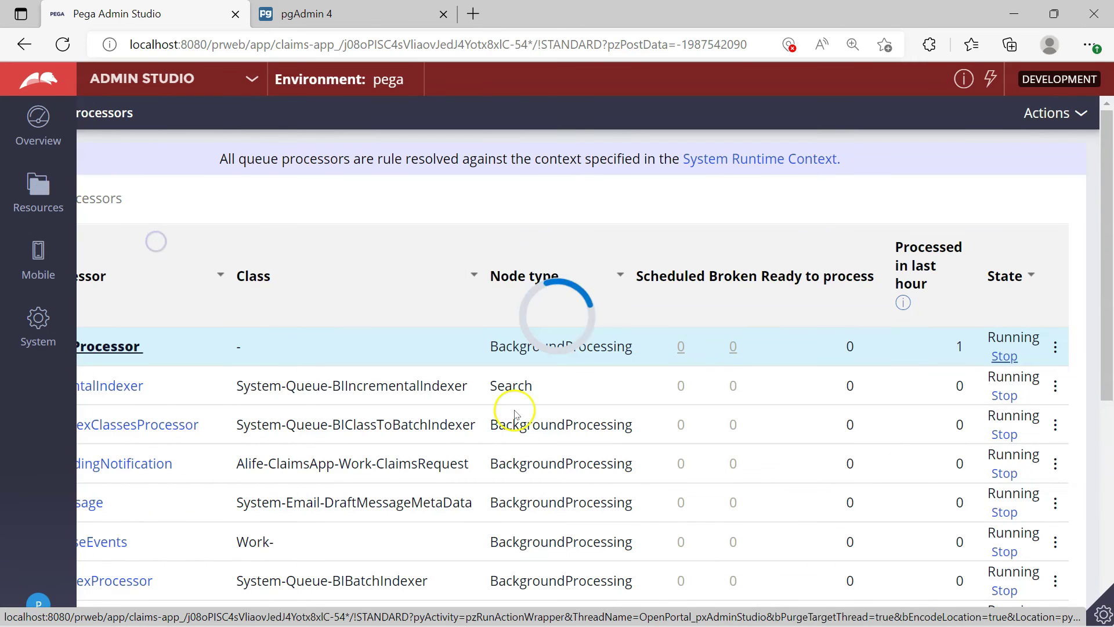
left_click_drag(498, 610, 654, 599)
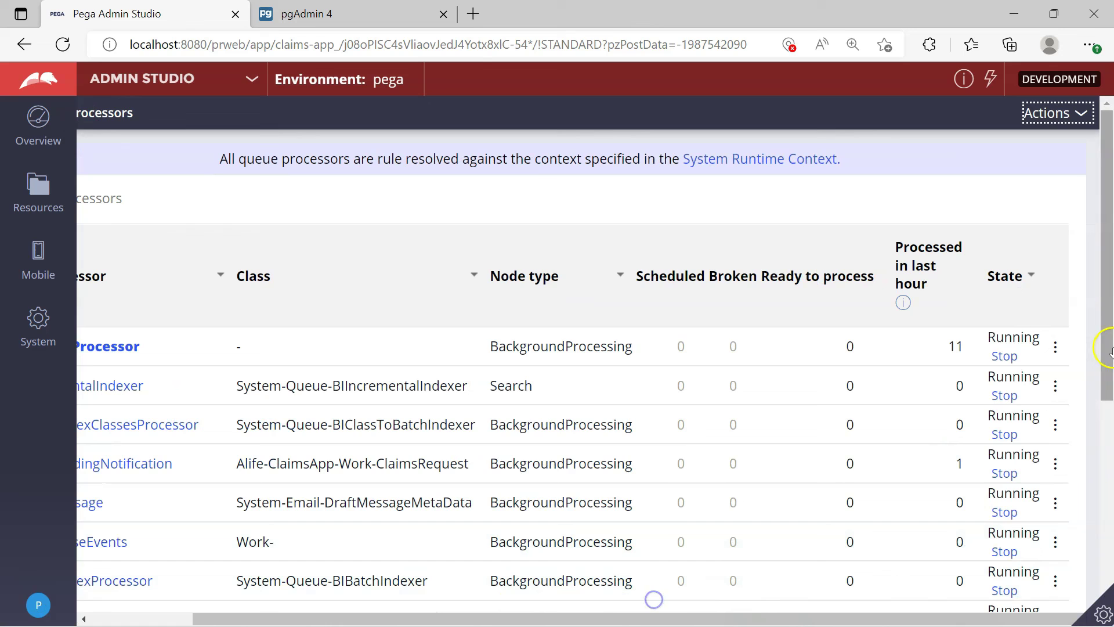
left_click(1056, 347)
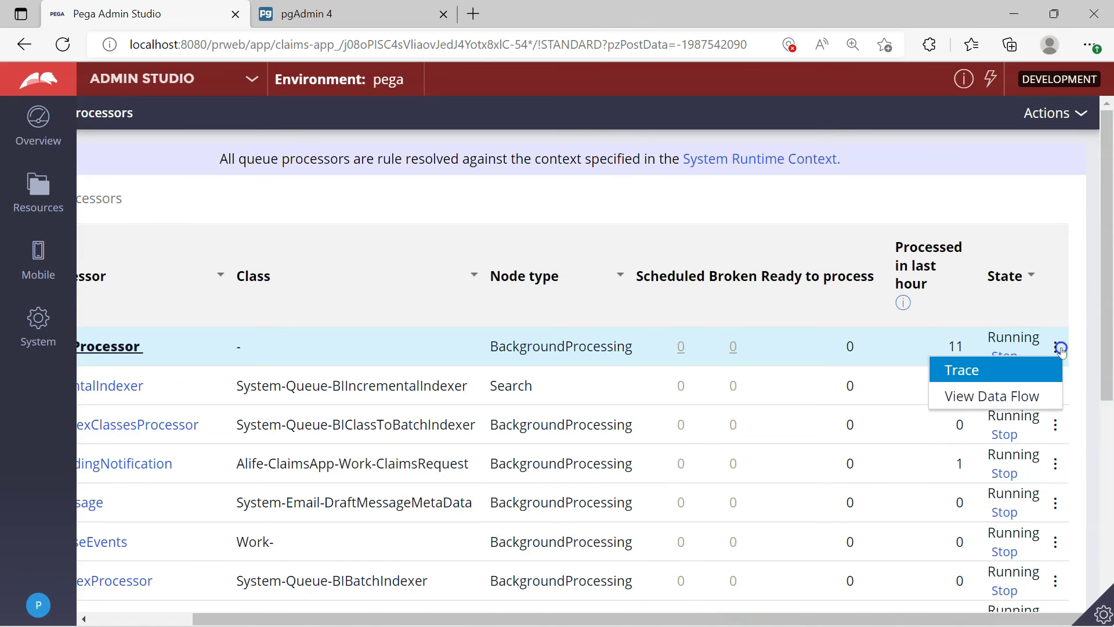
left_click(987, 399)
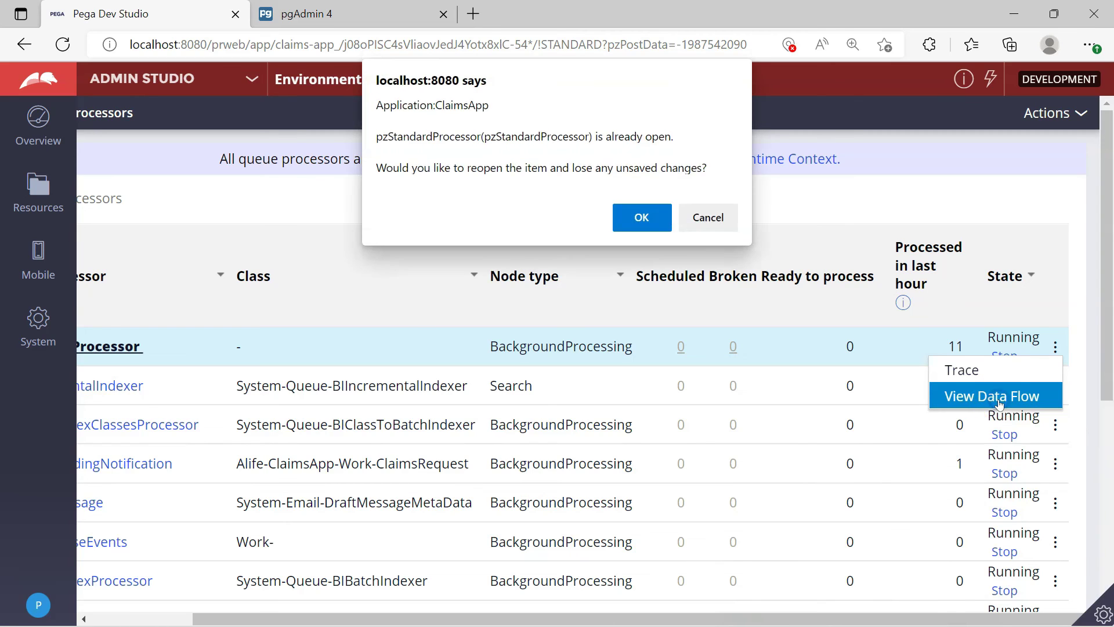
left_click(696, 231)
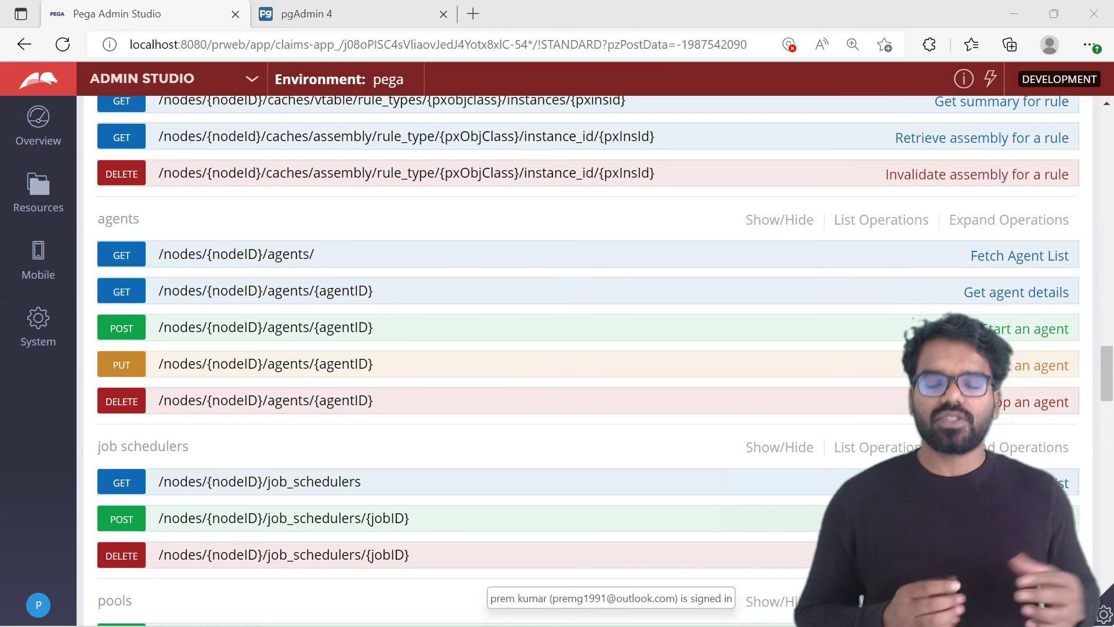
Examine the queue processors operations in Admin Studio's REST API listing
left_click(38, 196)
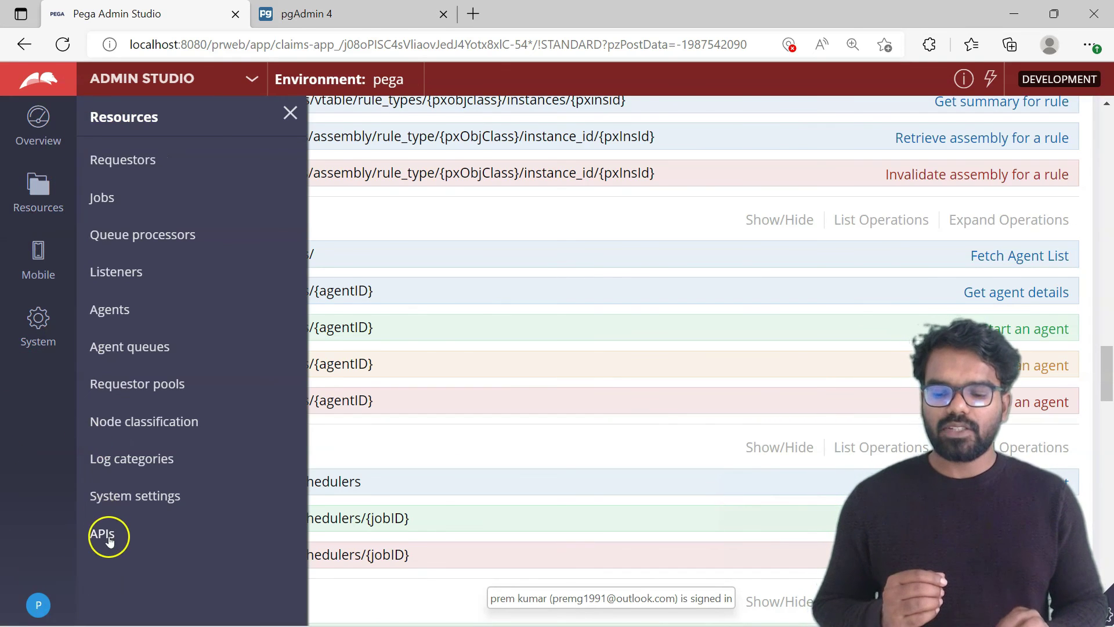
left_click(290, 113)
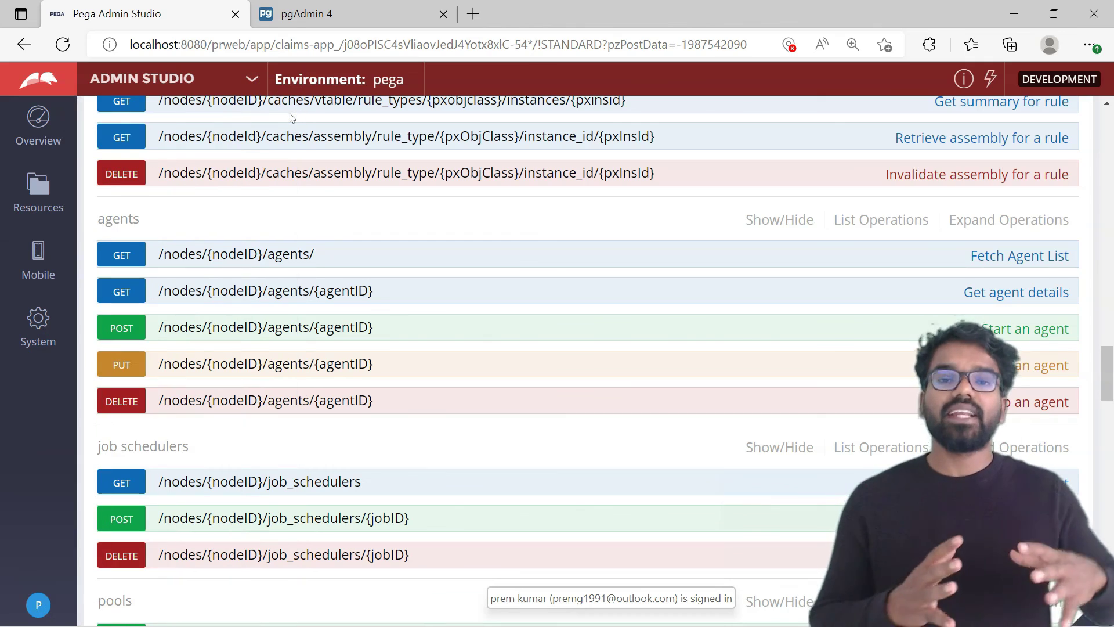
left_click_drag(1105, 394, 1111, 370)
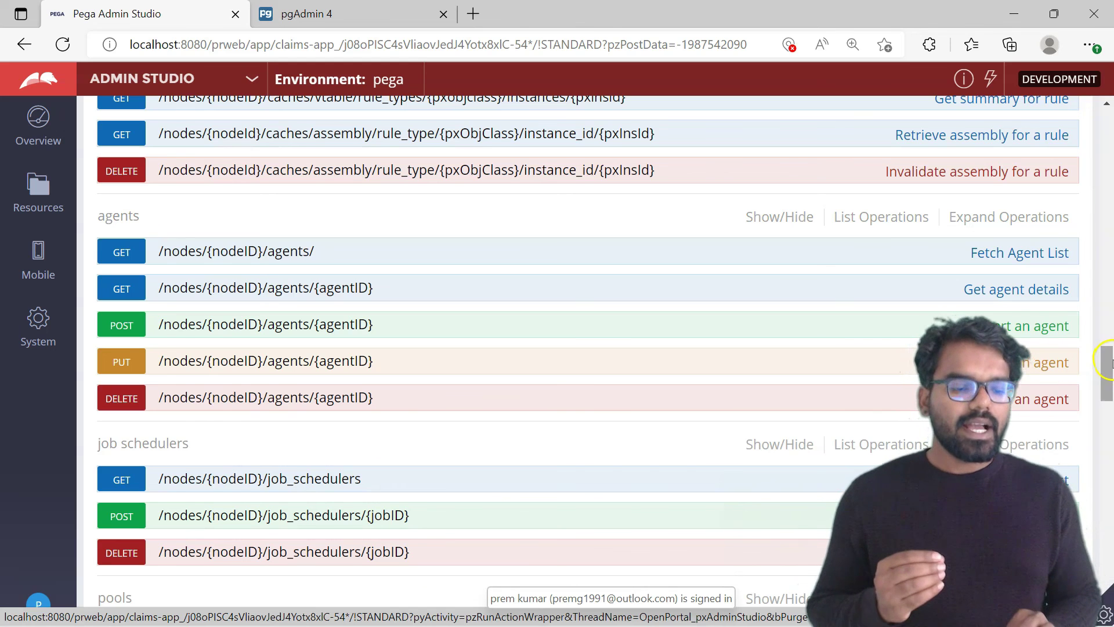
scroll(1105, 401, "down", 6)
scroll(1108, 400, "down", 2)
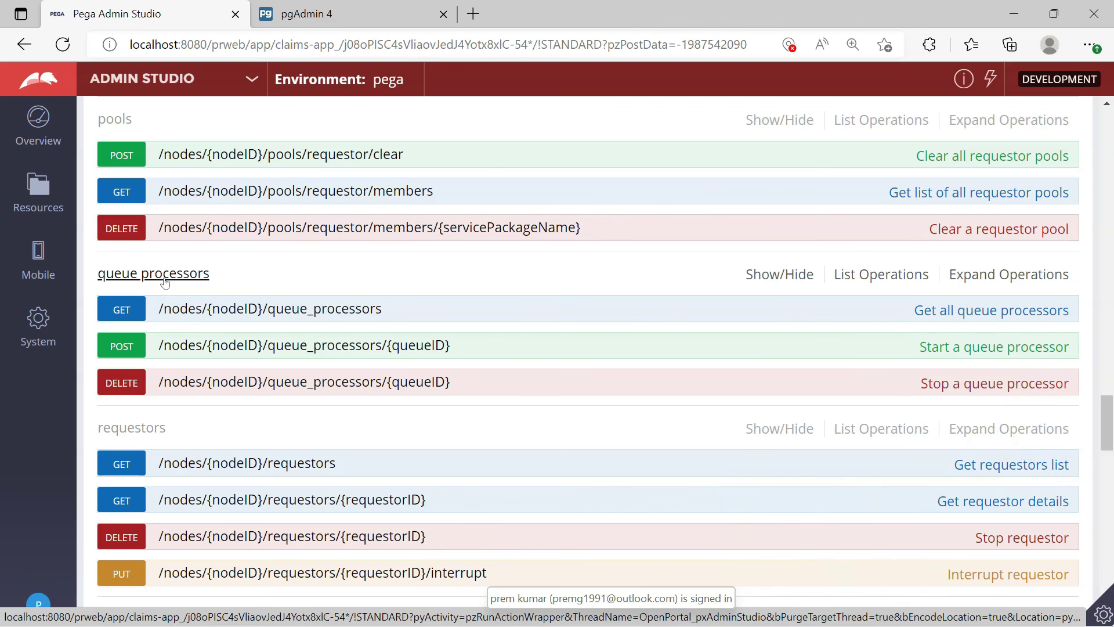
left_click(152, 324)
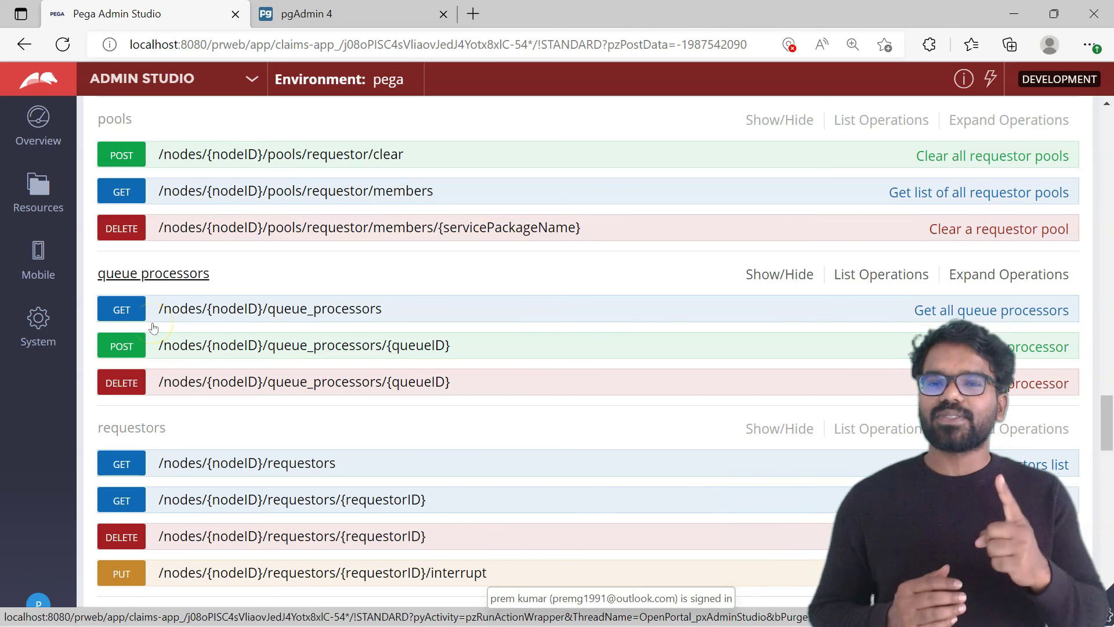